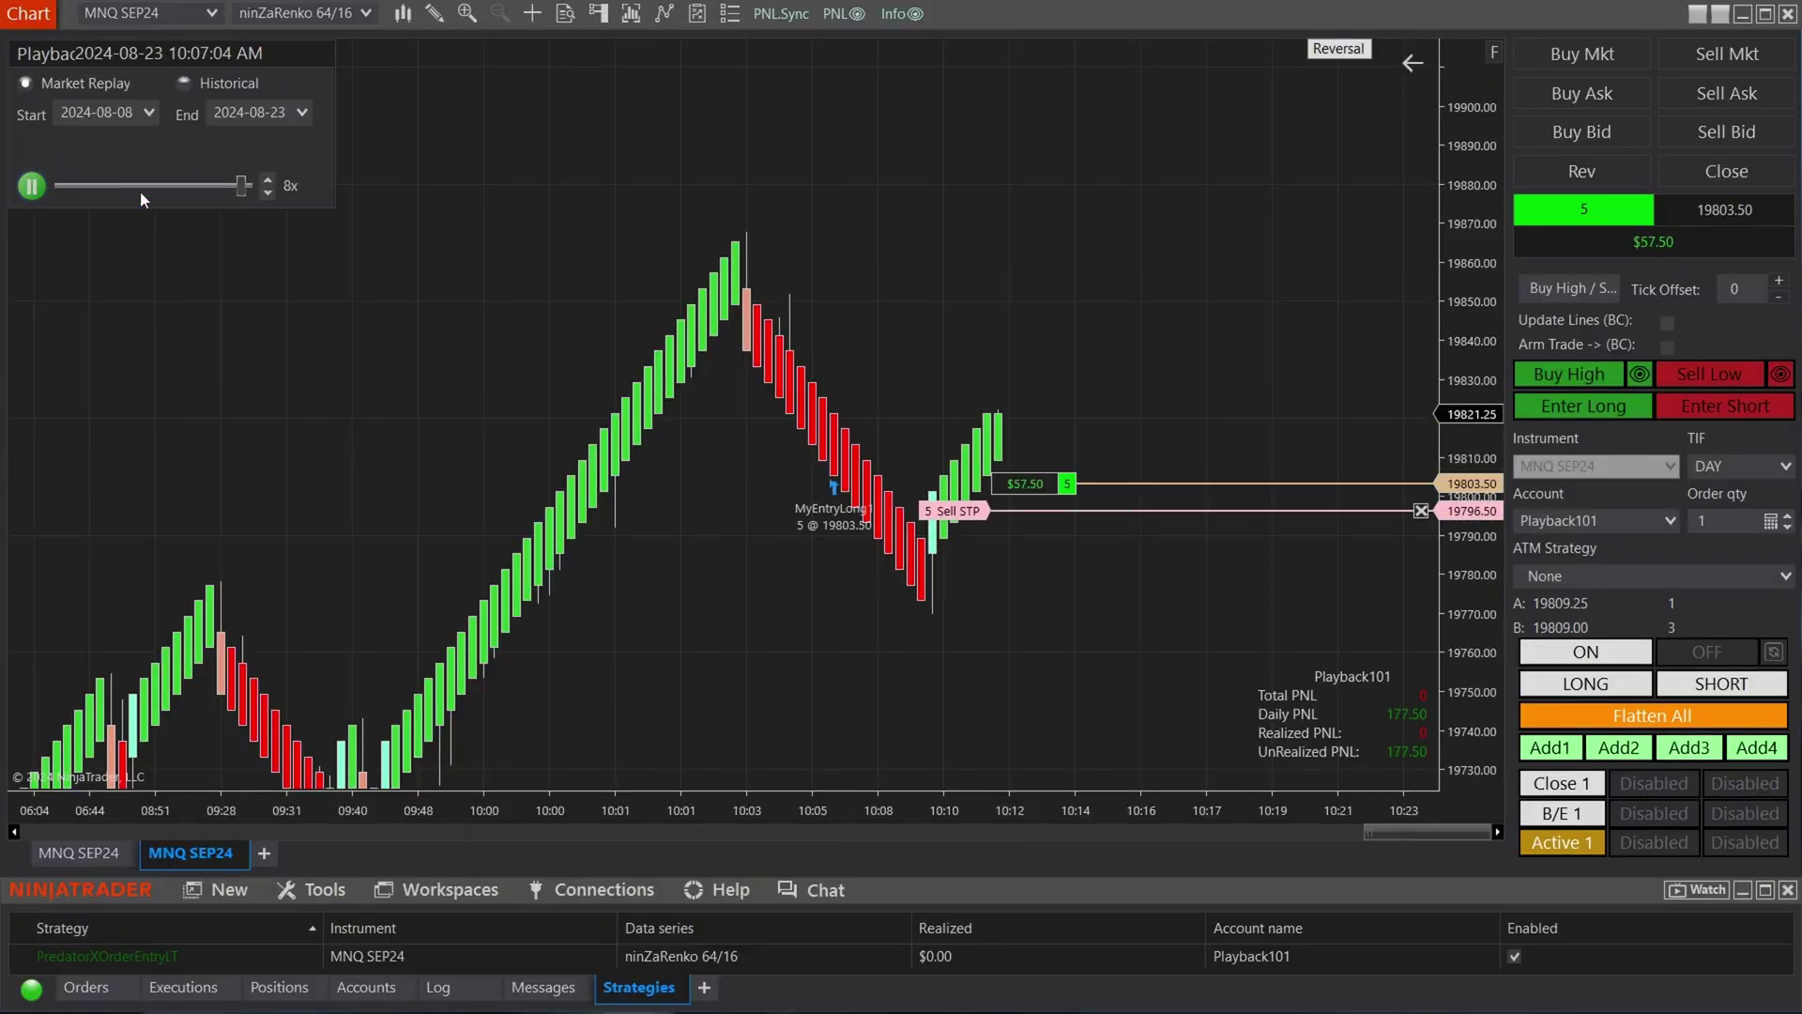
Step: Adjust the playback speed of the MNQ SEP24 market replay
{"action": "left_click", "coordinate": [265, 180]}
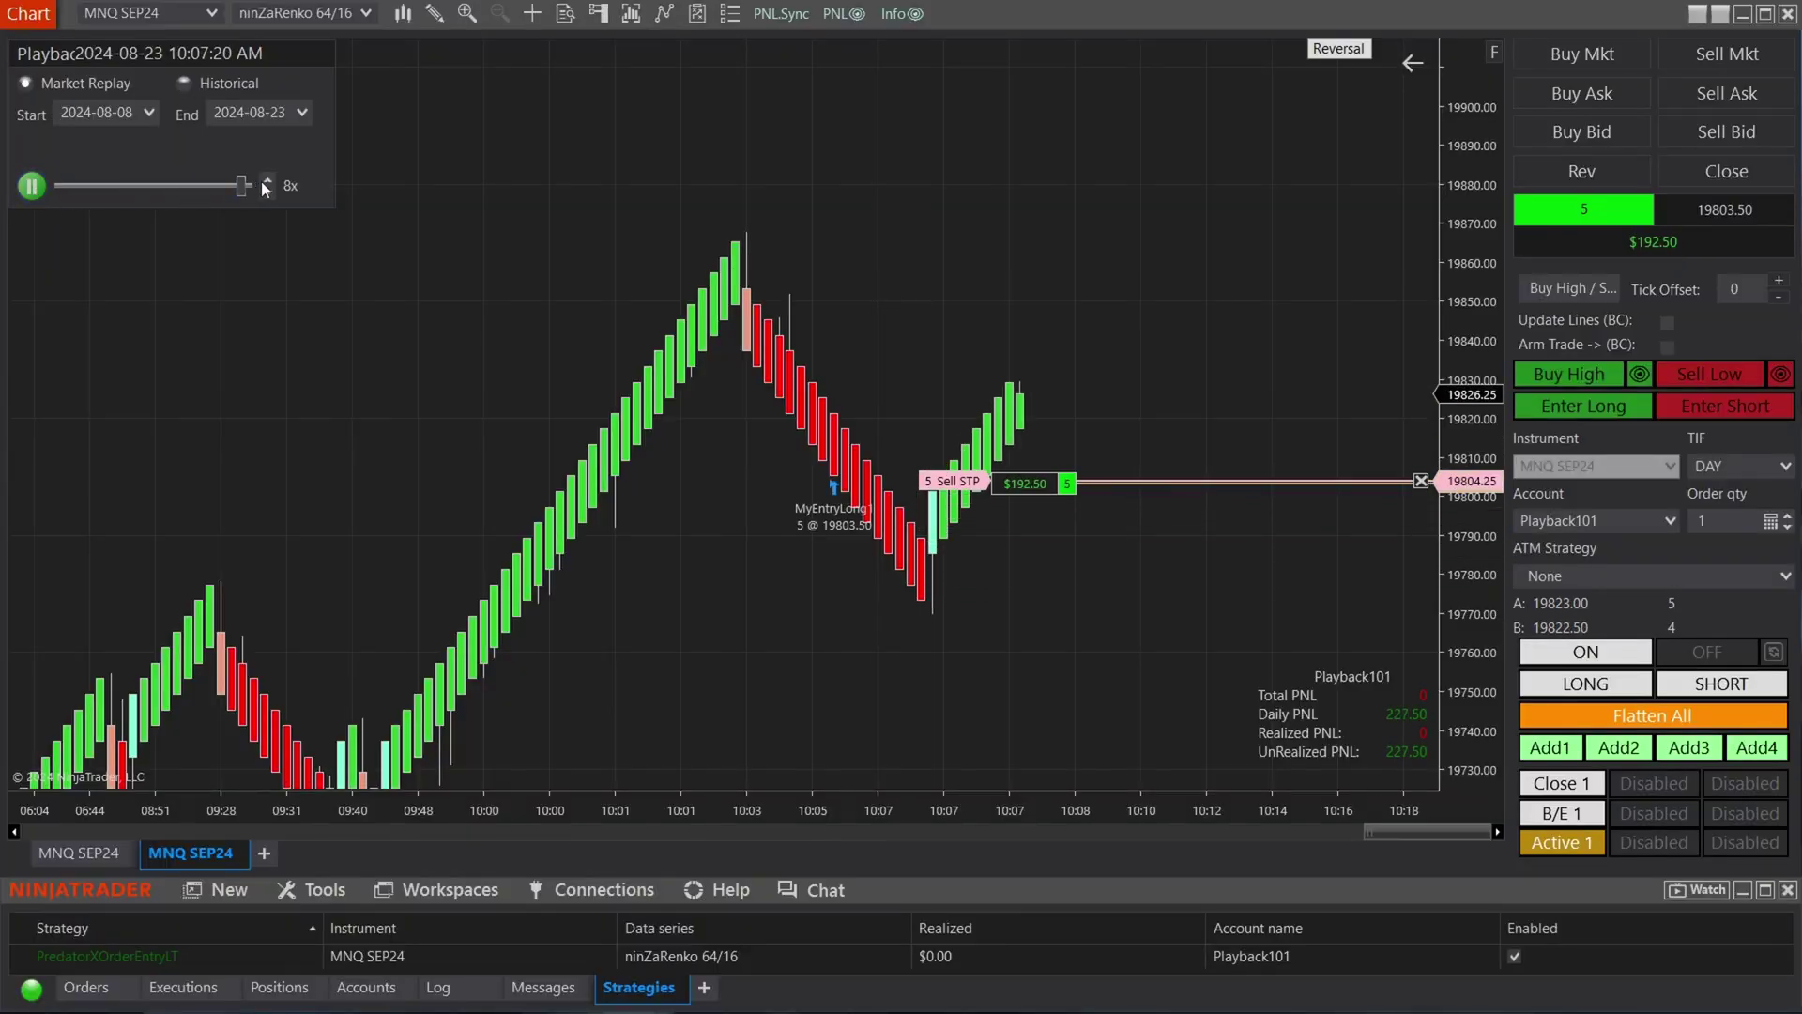
{"action": "left_click", "coordinate": [266, 180]}
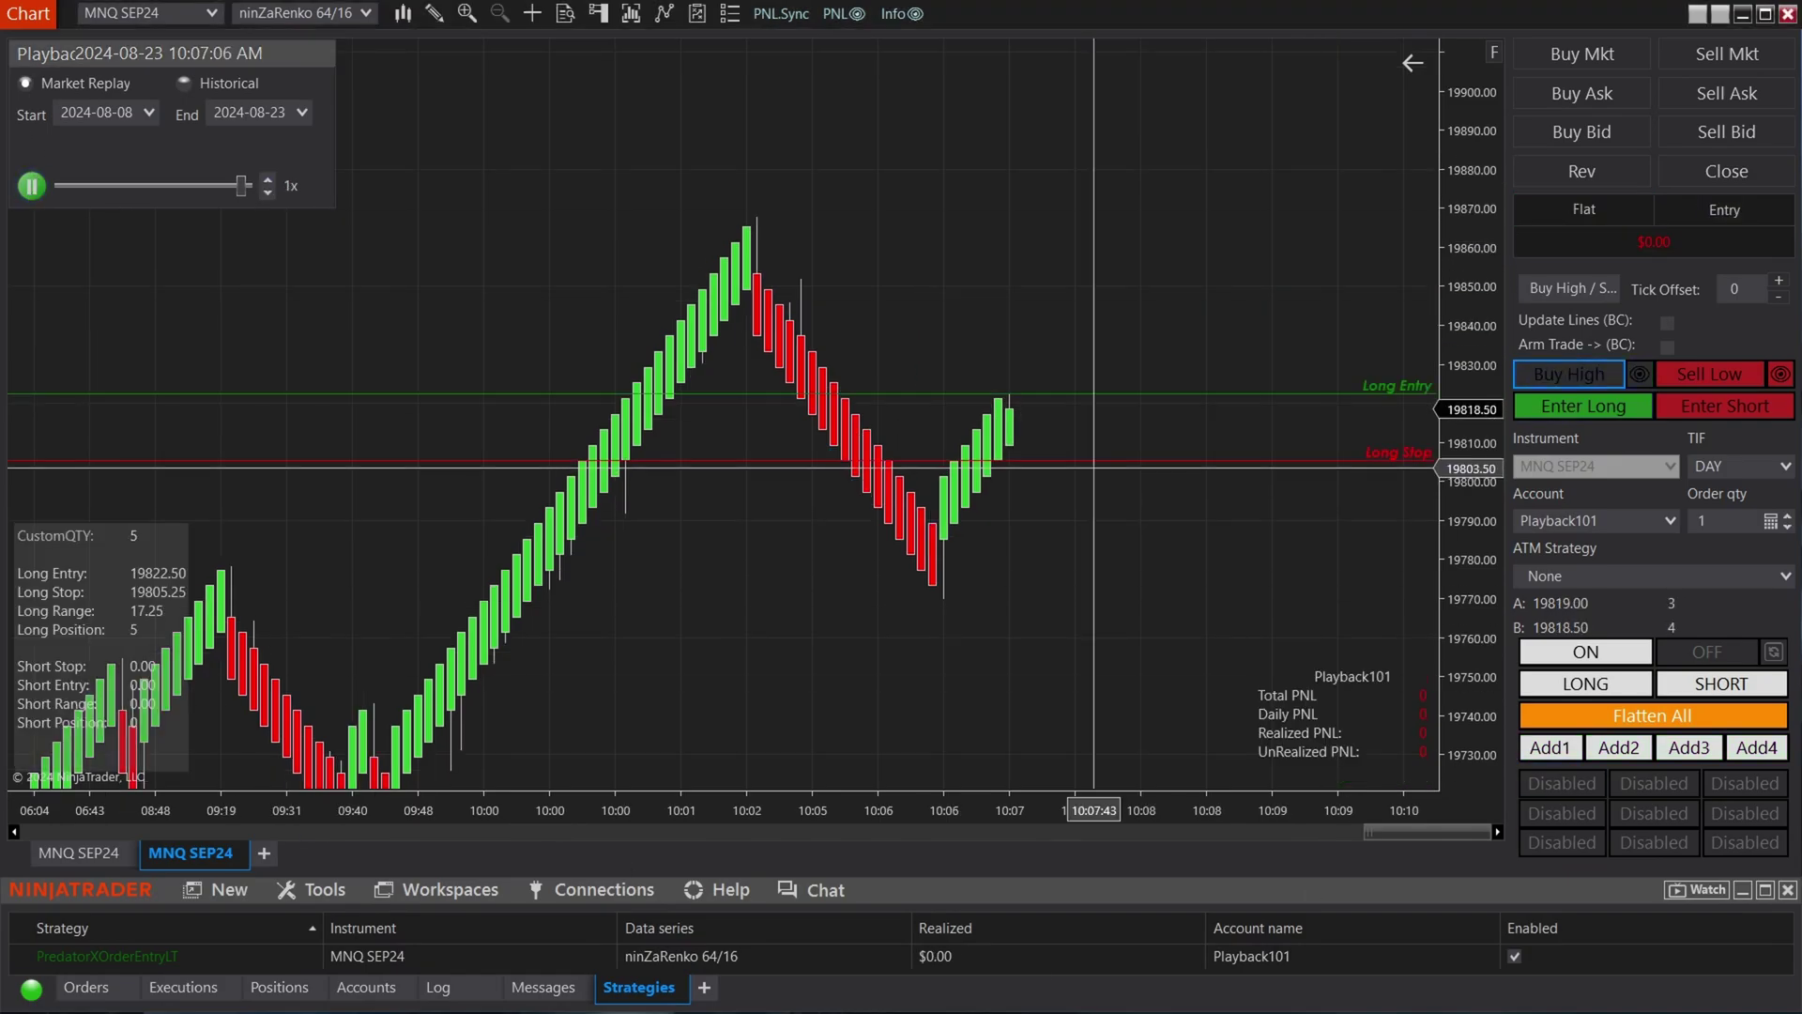
{"action": "left_click", "coordinate": [267, 180]}
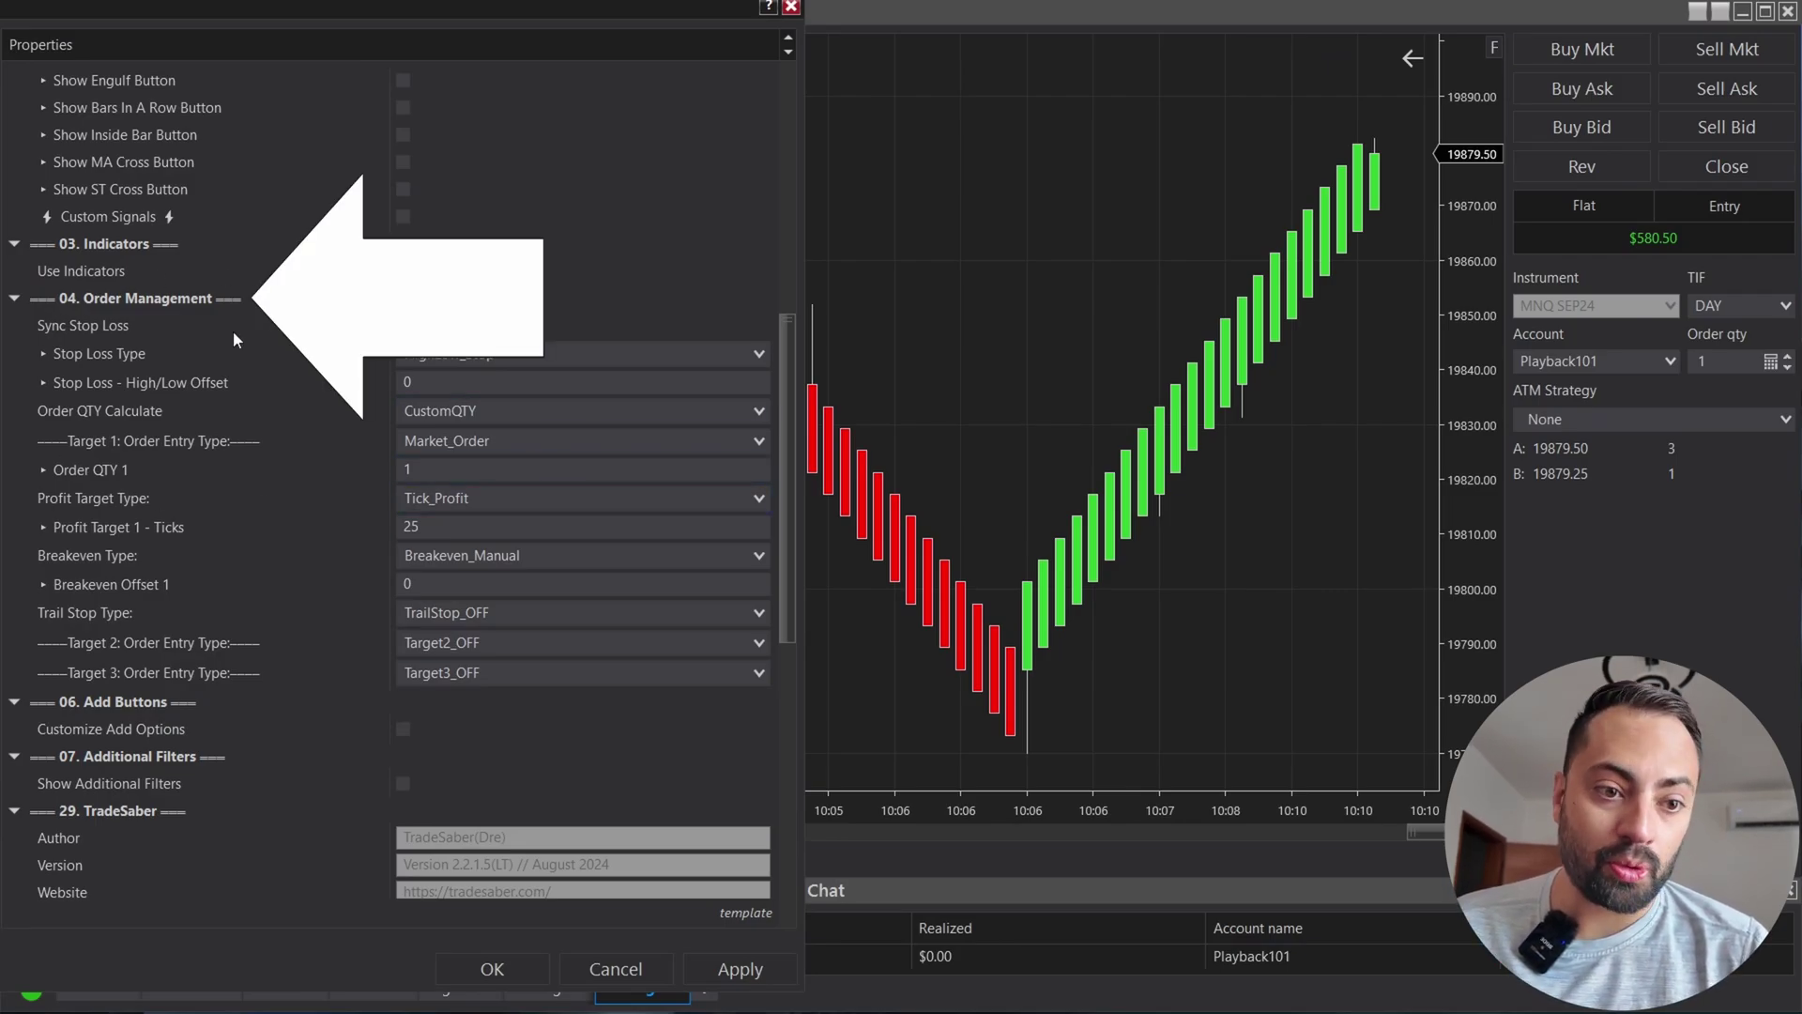
Step: Set Target 1's trail stop type to HighLow with a trail stop profit trigger of 60 ticks
{"action": "left_click", "coordinate": [492, 610]}
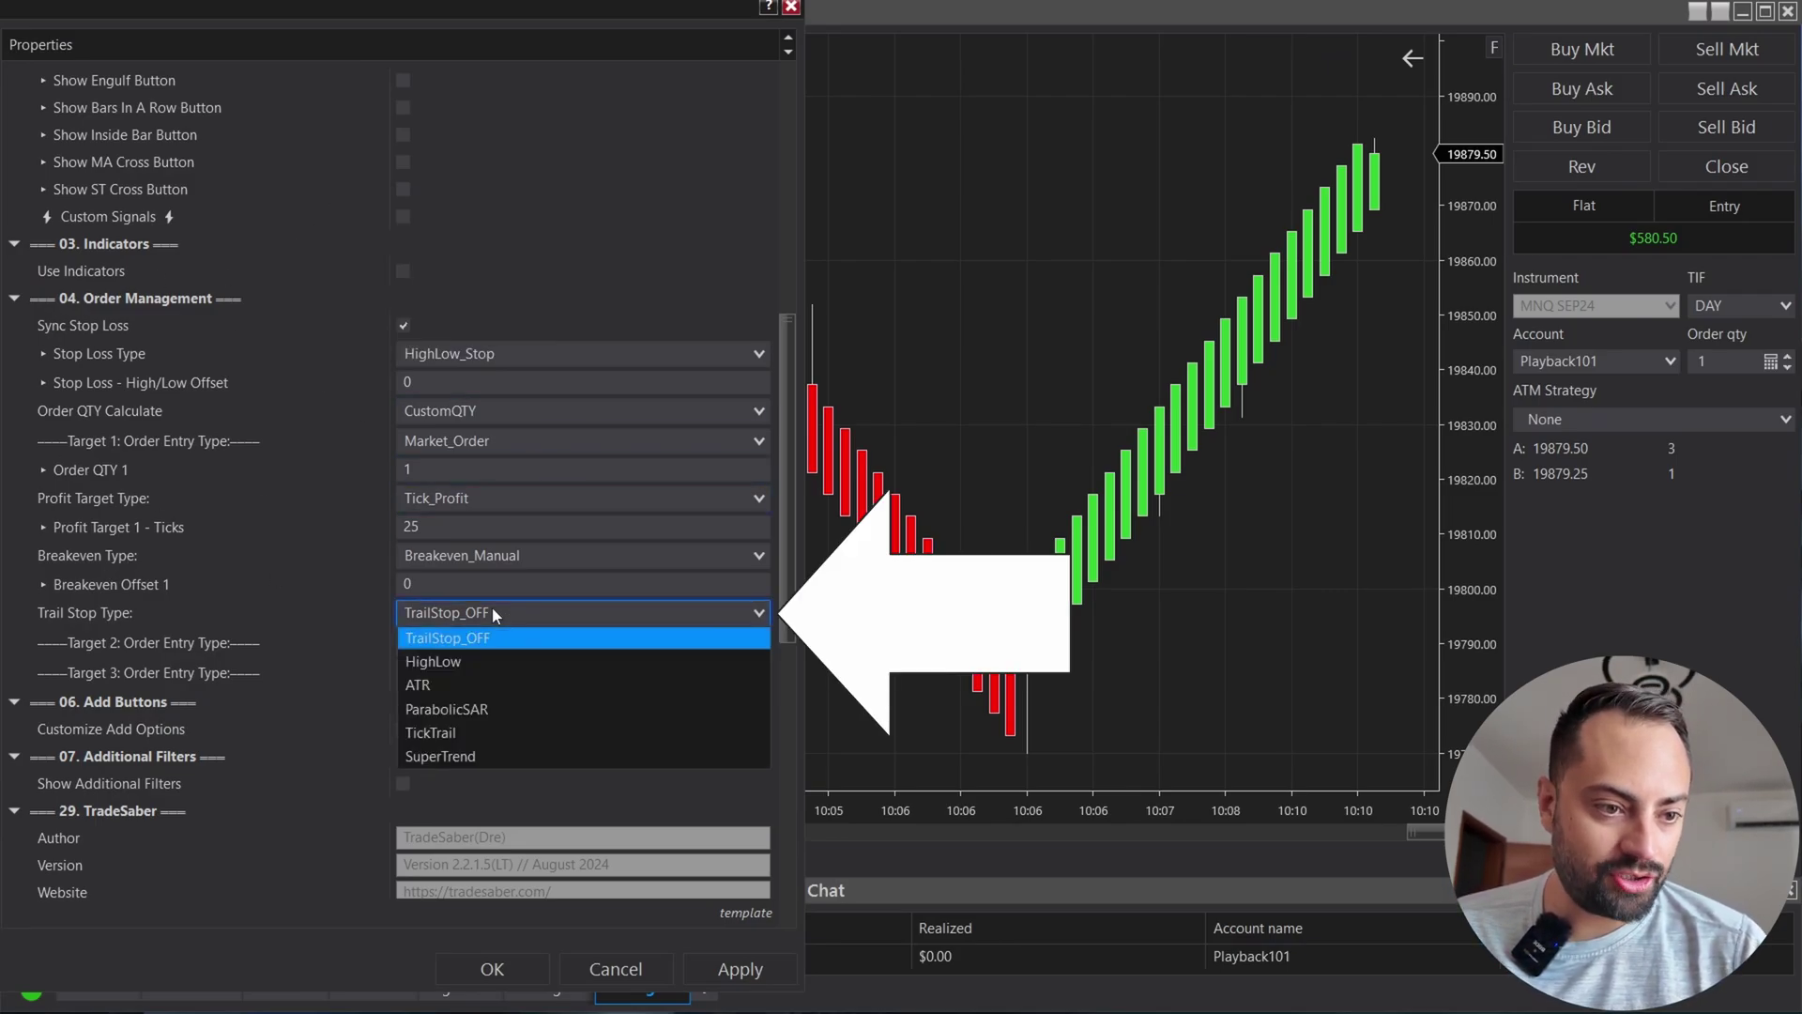
{"action": "left_click", "coordinate": [436, 665]}
{"action": "scroll", "coordinate": [576, 542], "scroll_direction": "down", "scroll_amount": 1}
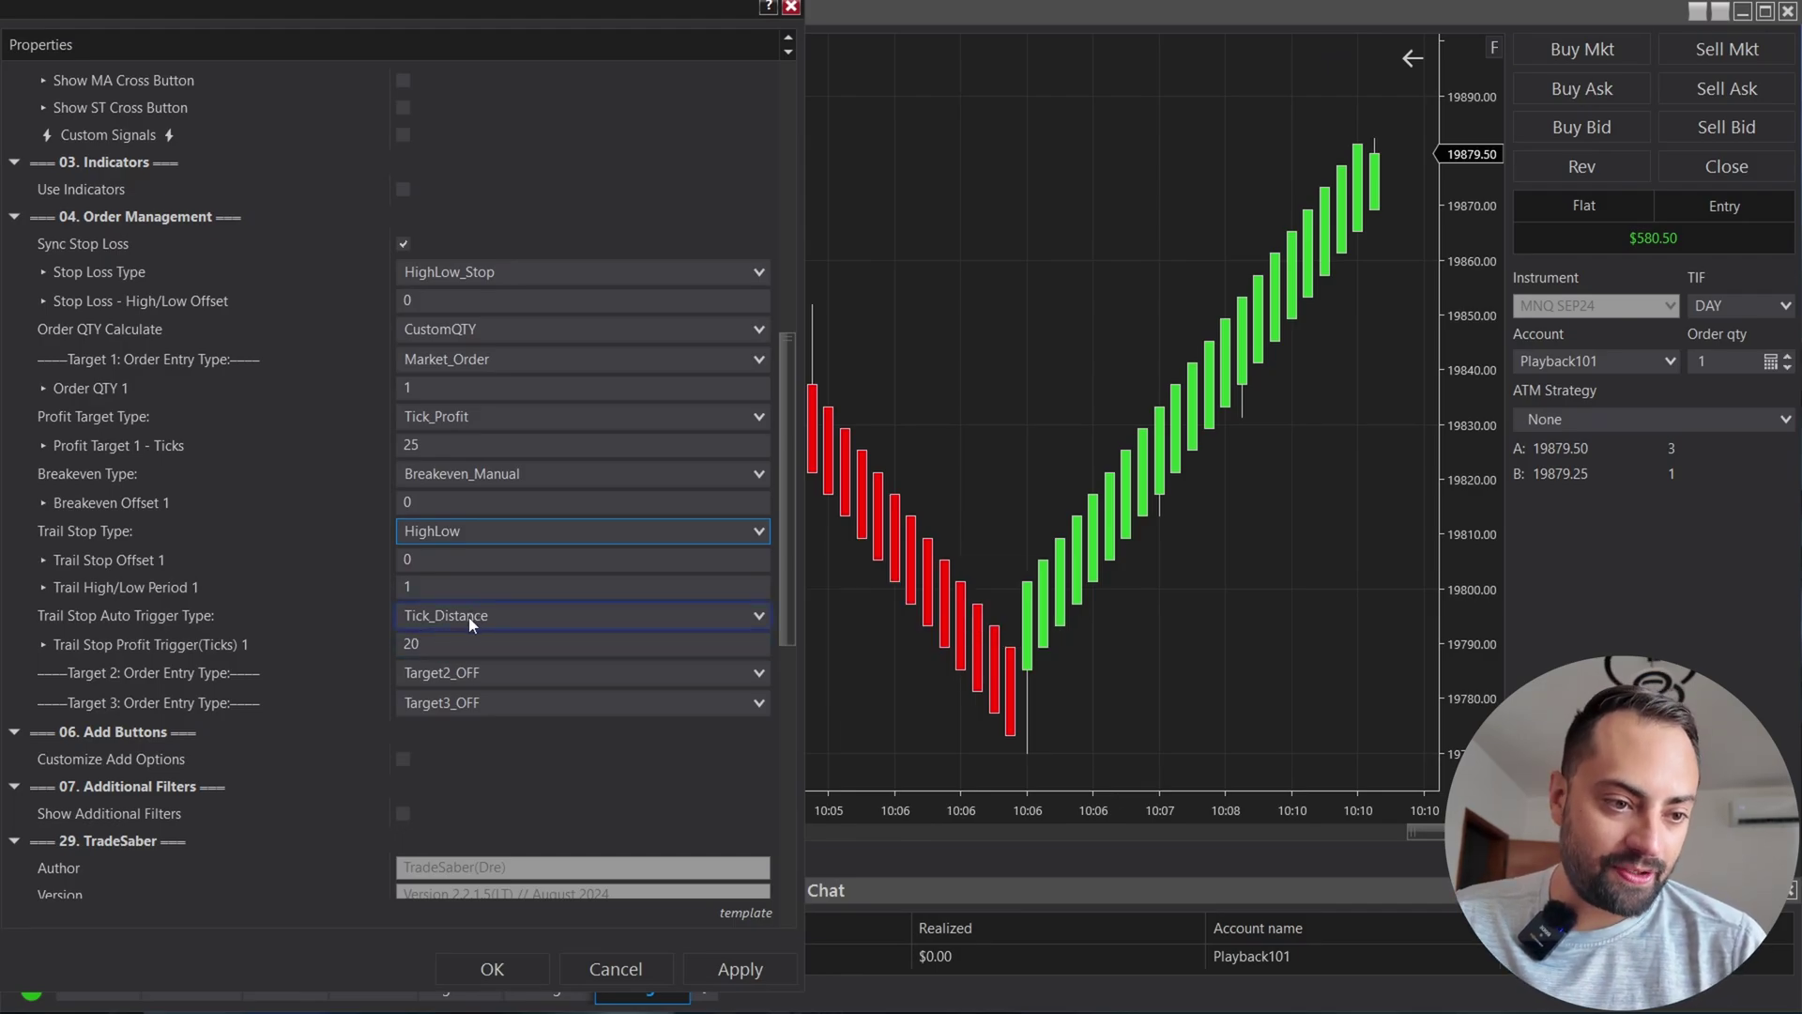
{"action": "left_click", "coordinate": [413, 645]}
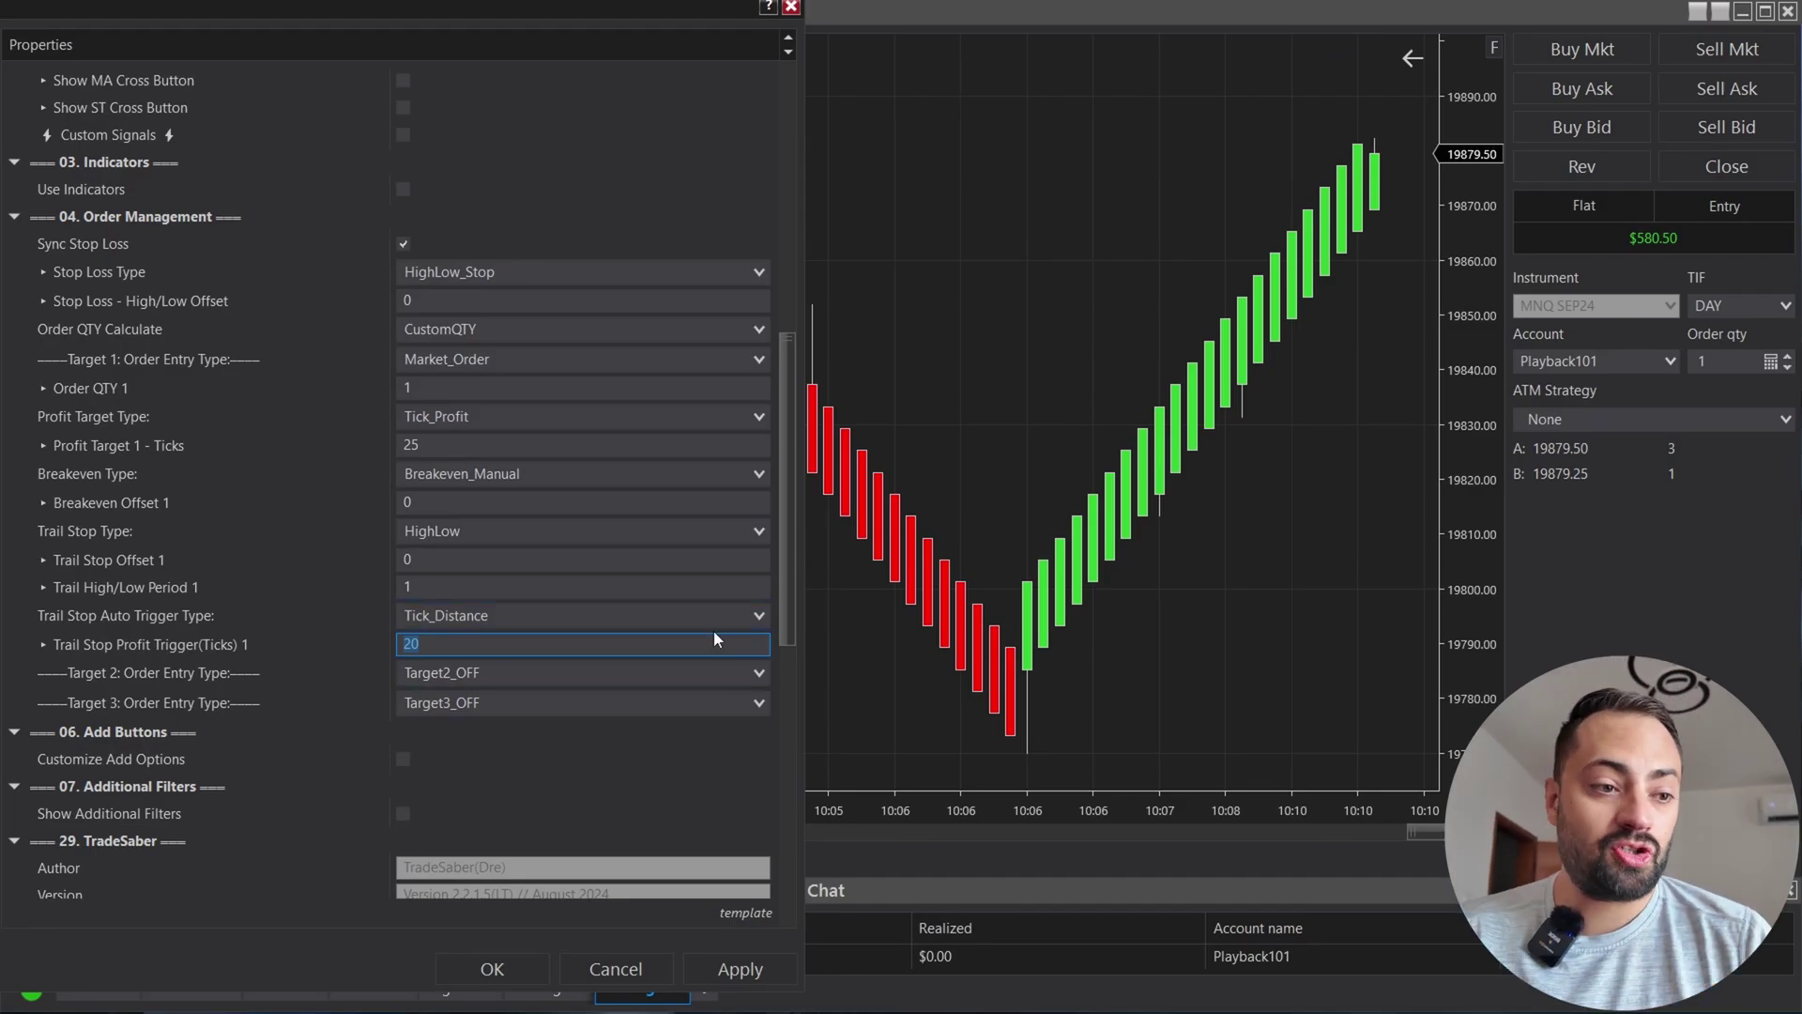
{"action": "left_click", "coordinate": [458, 645]}
{"action": "double_click", "coordinate": [418, 644]}
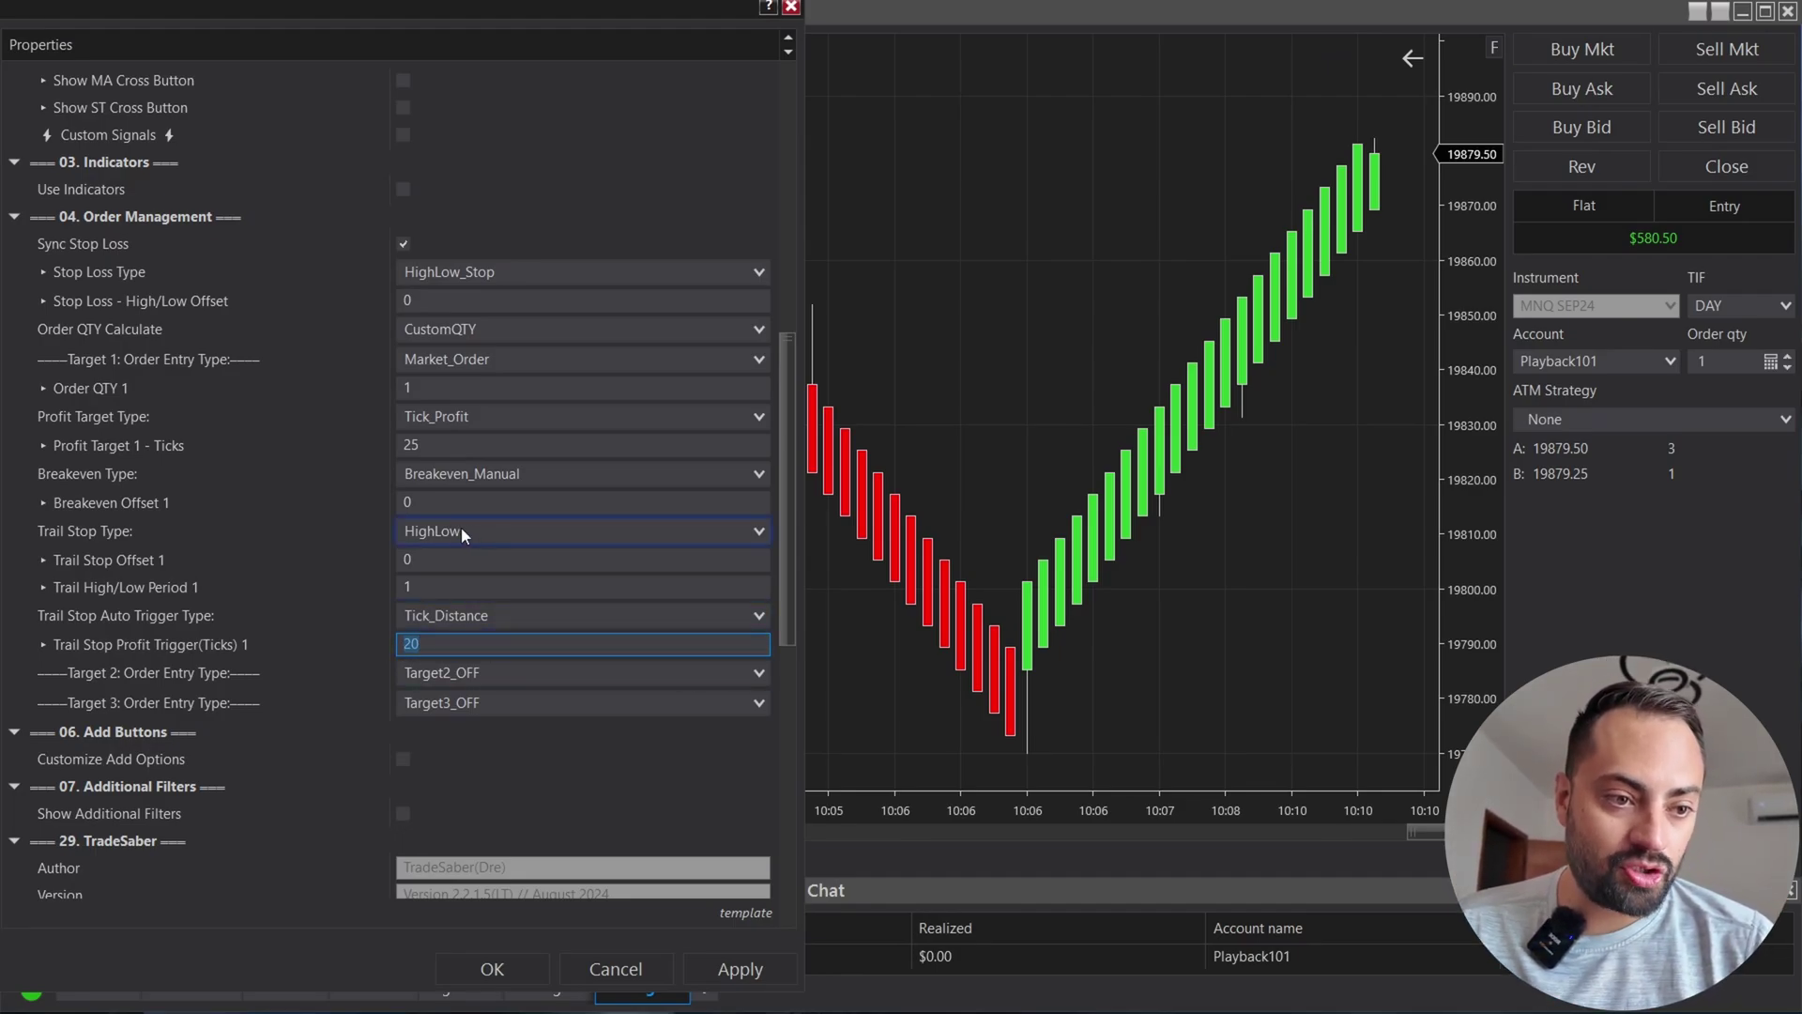
{"action": "type", "text": "60"}
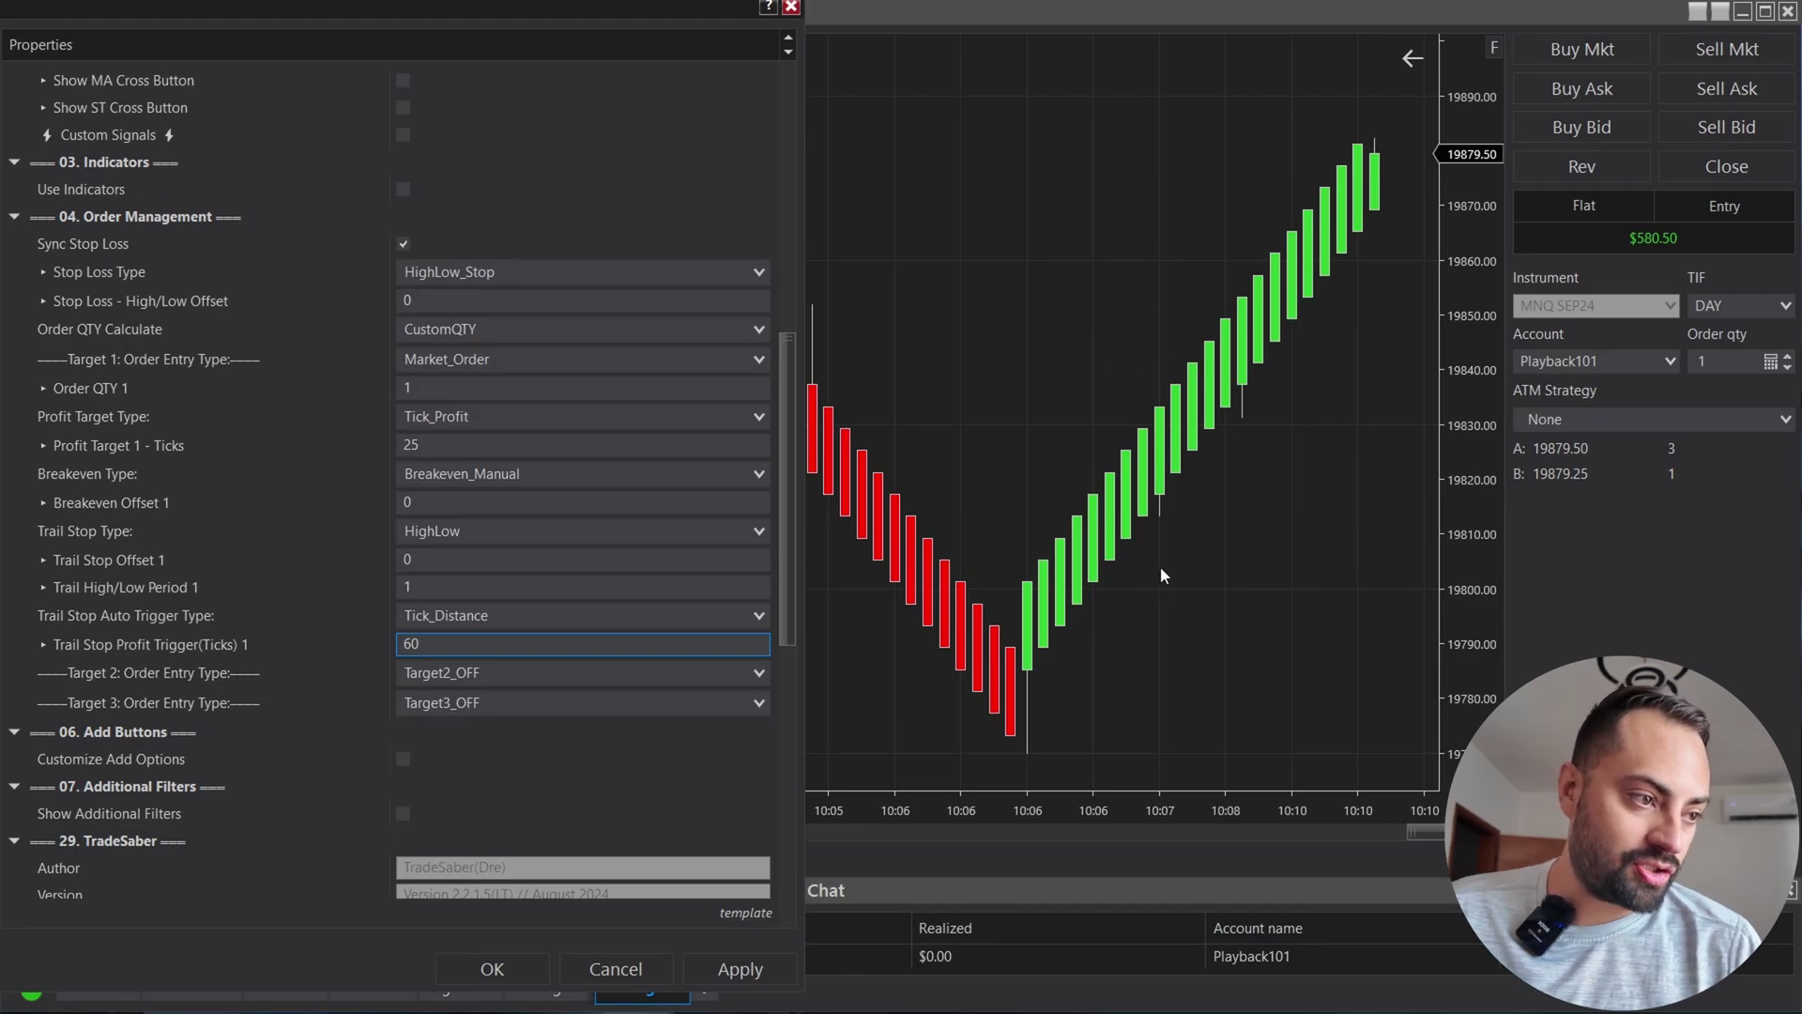
Step: Try the ATR_Distance option for Target 1's trail stop auto trigger type
{"action": "left_click", "coordinate": [461, 621]}
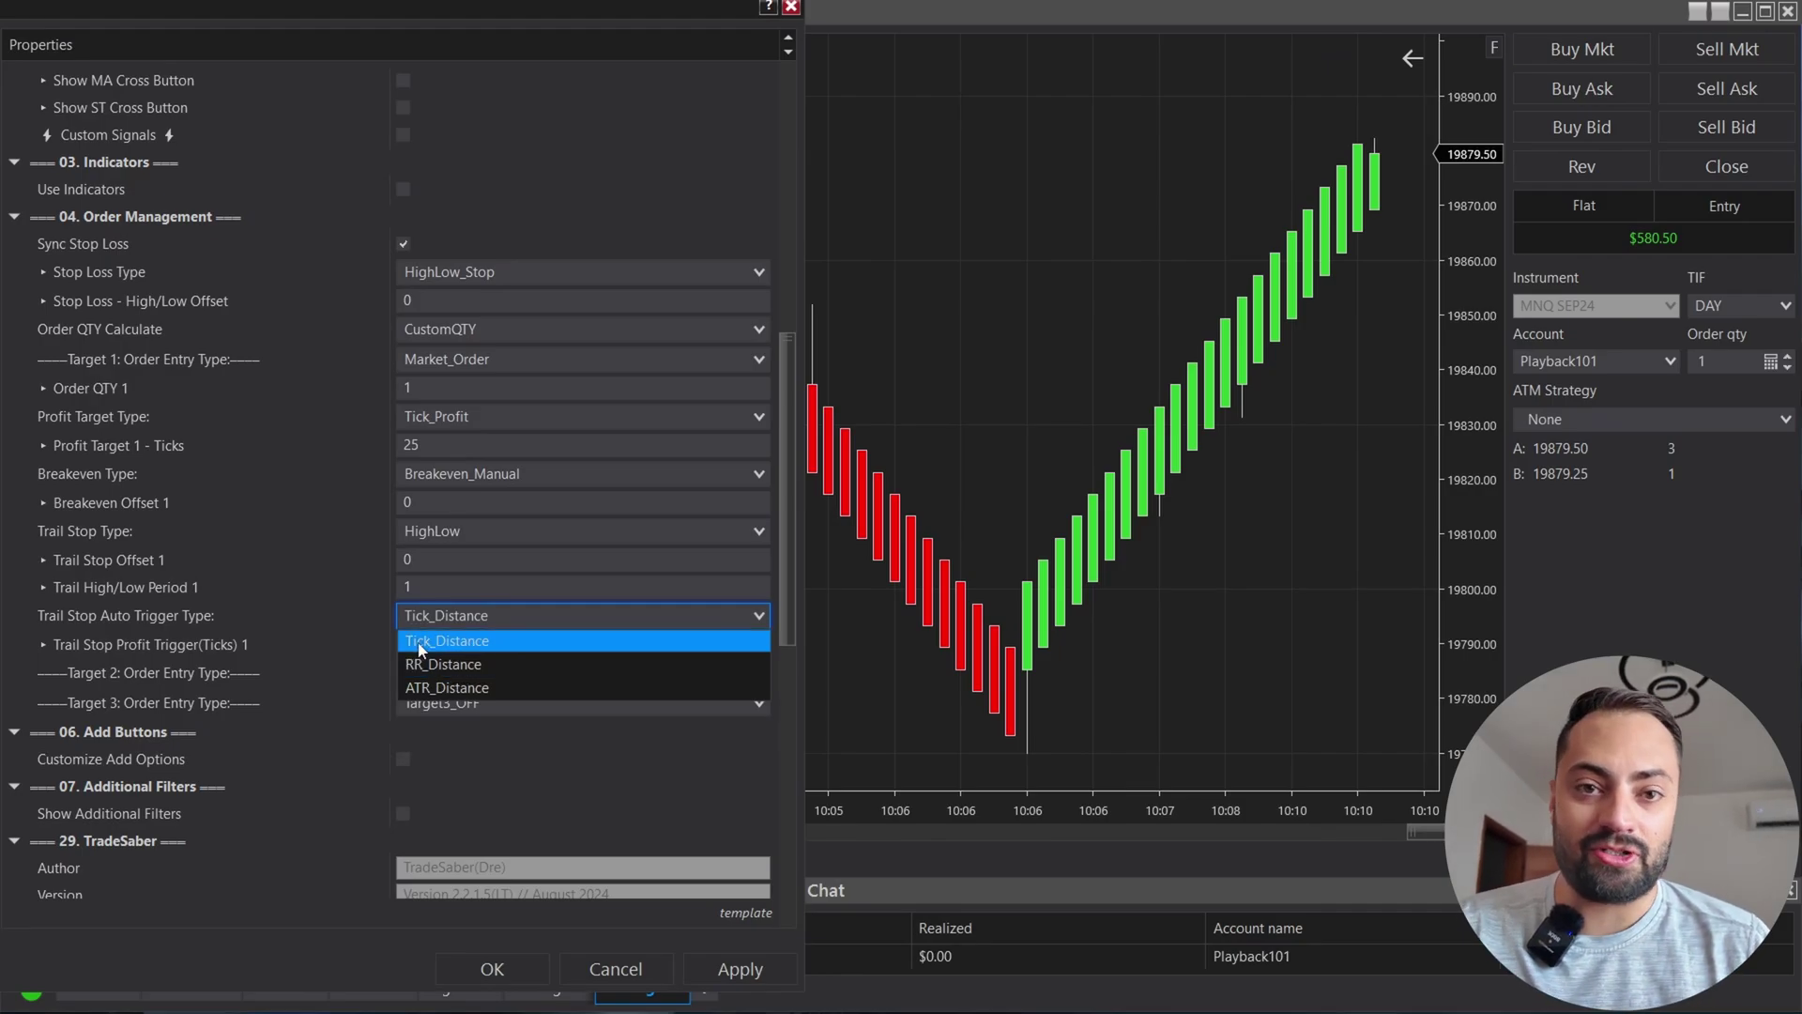
{"action": "left_click", "coordinate": [453, 688]}
{"action": "left_click", "coordinate": [428, 733]}
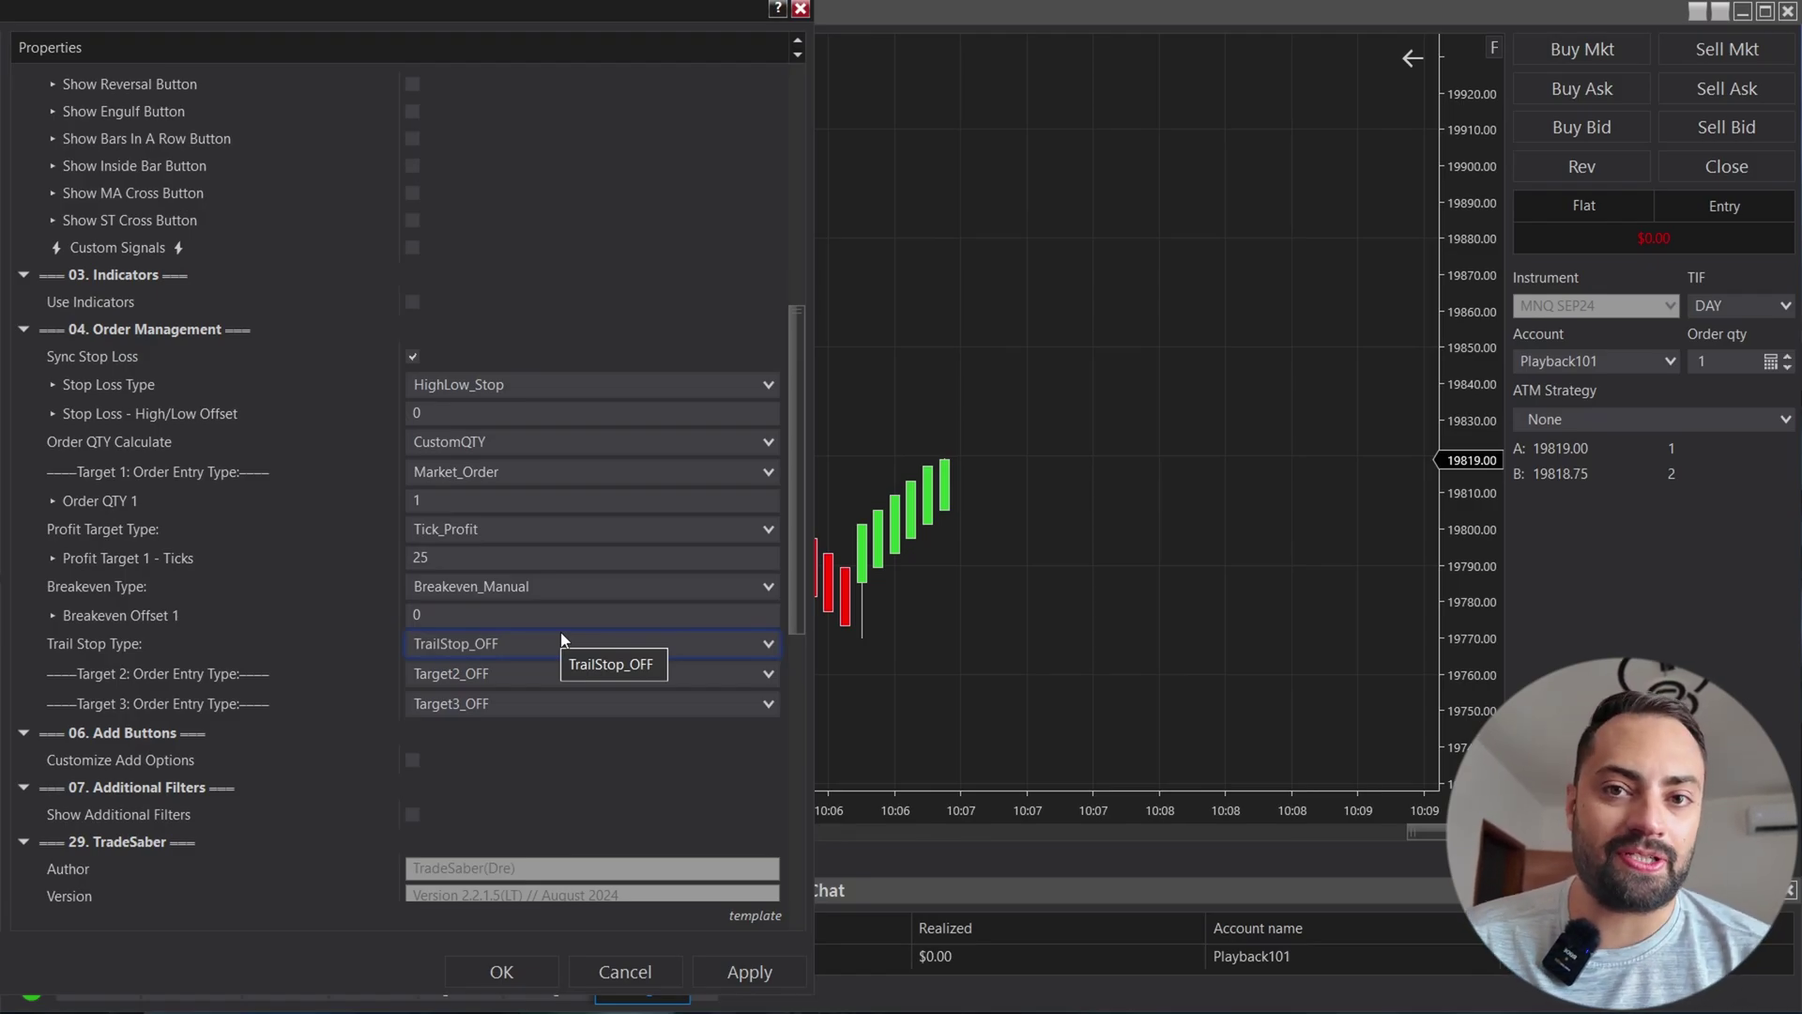
Step: Set Target 1's profit target type to No_Profit and its order quantity to 5
{"action": "left_click", "coordinate": [466, 528]}
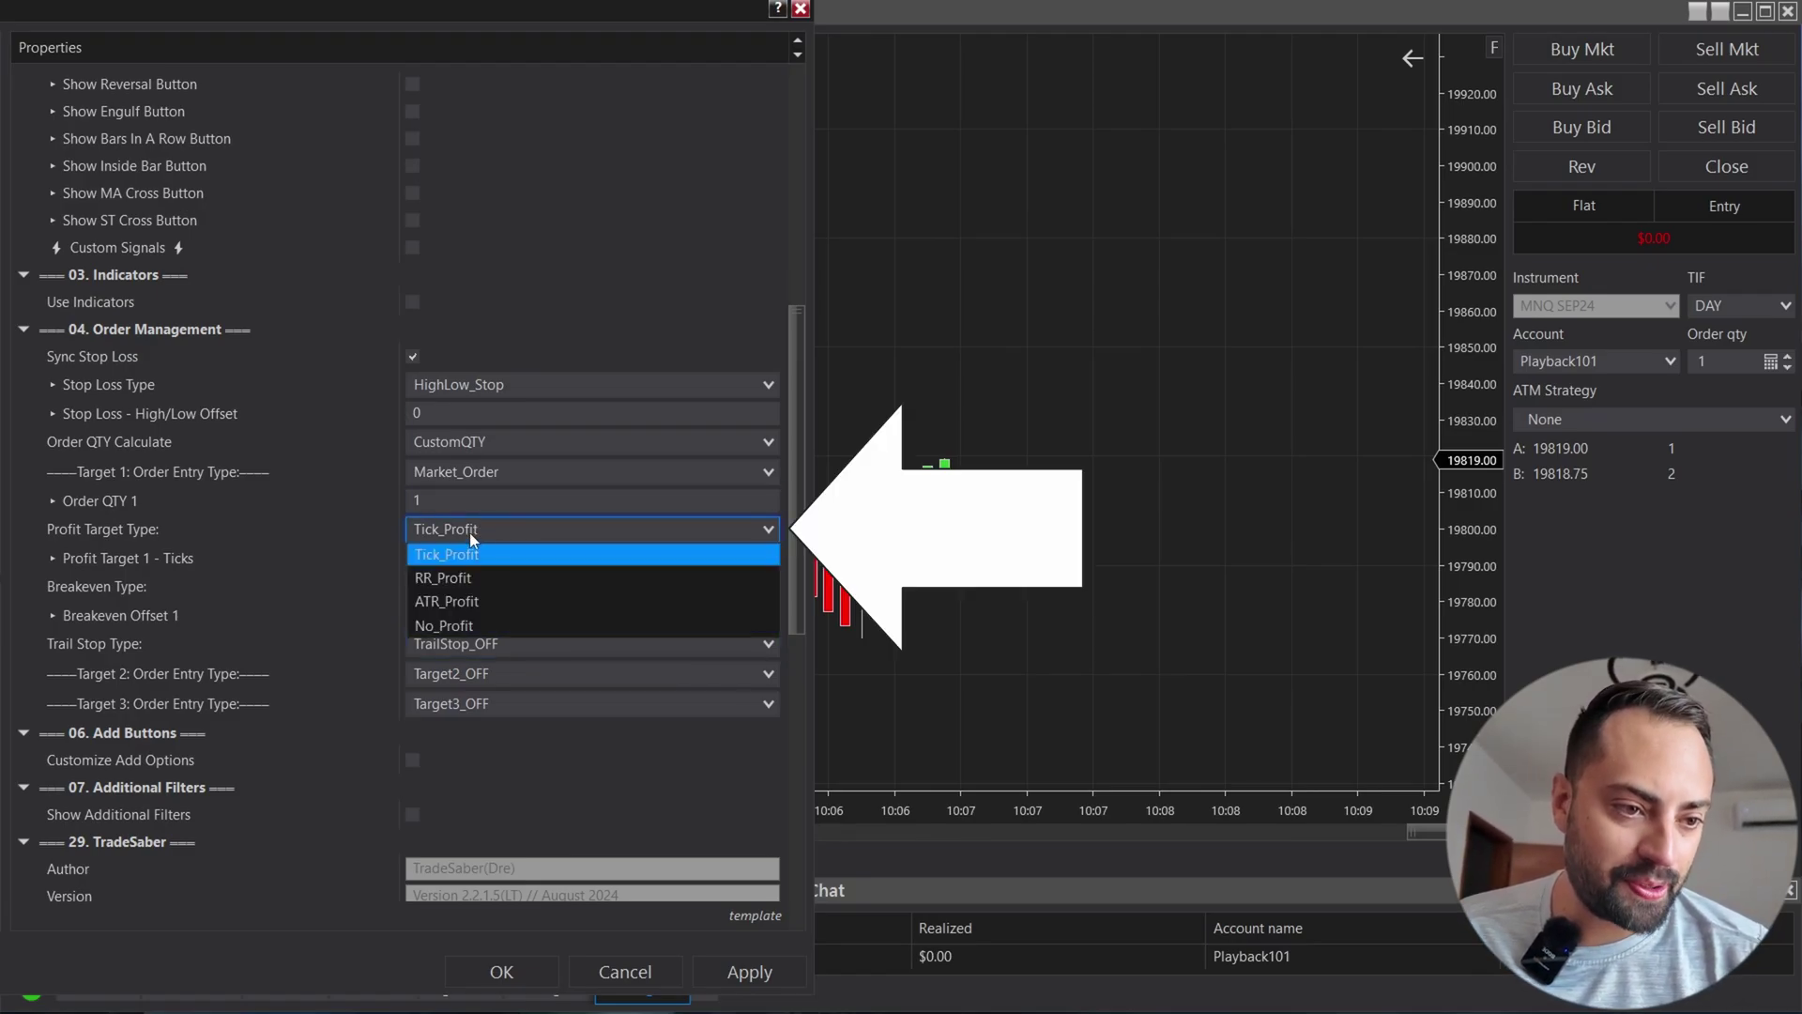
{"action": "left_click", "coordinate": [447, 625]}
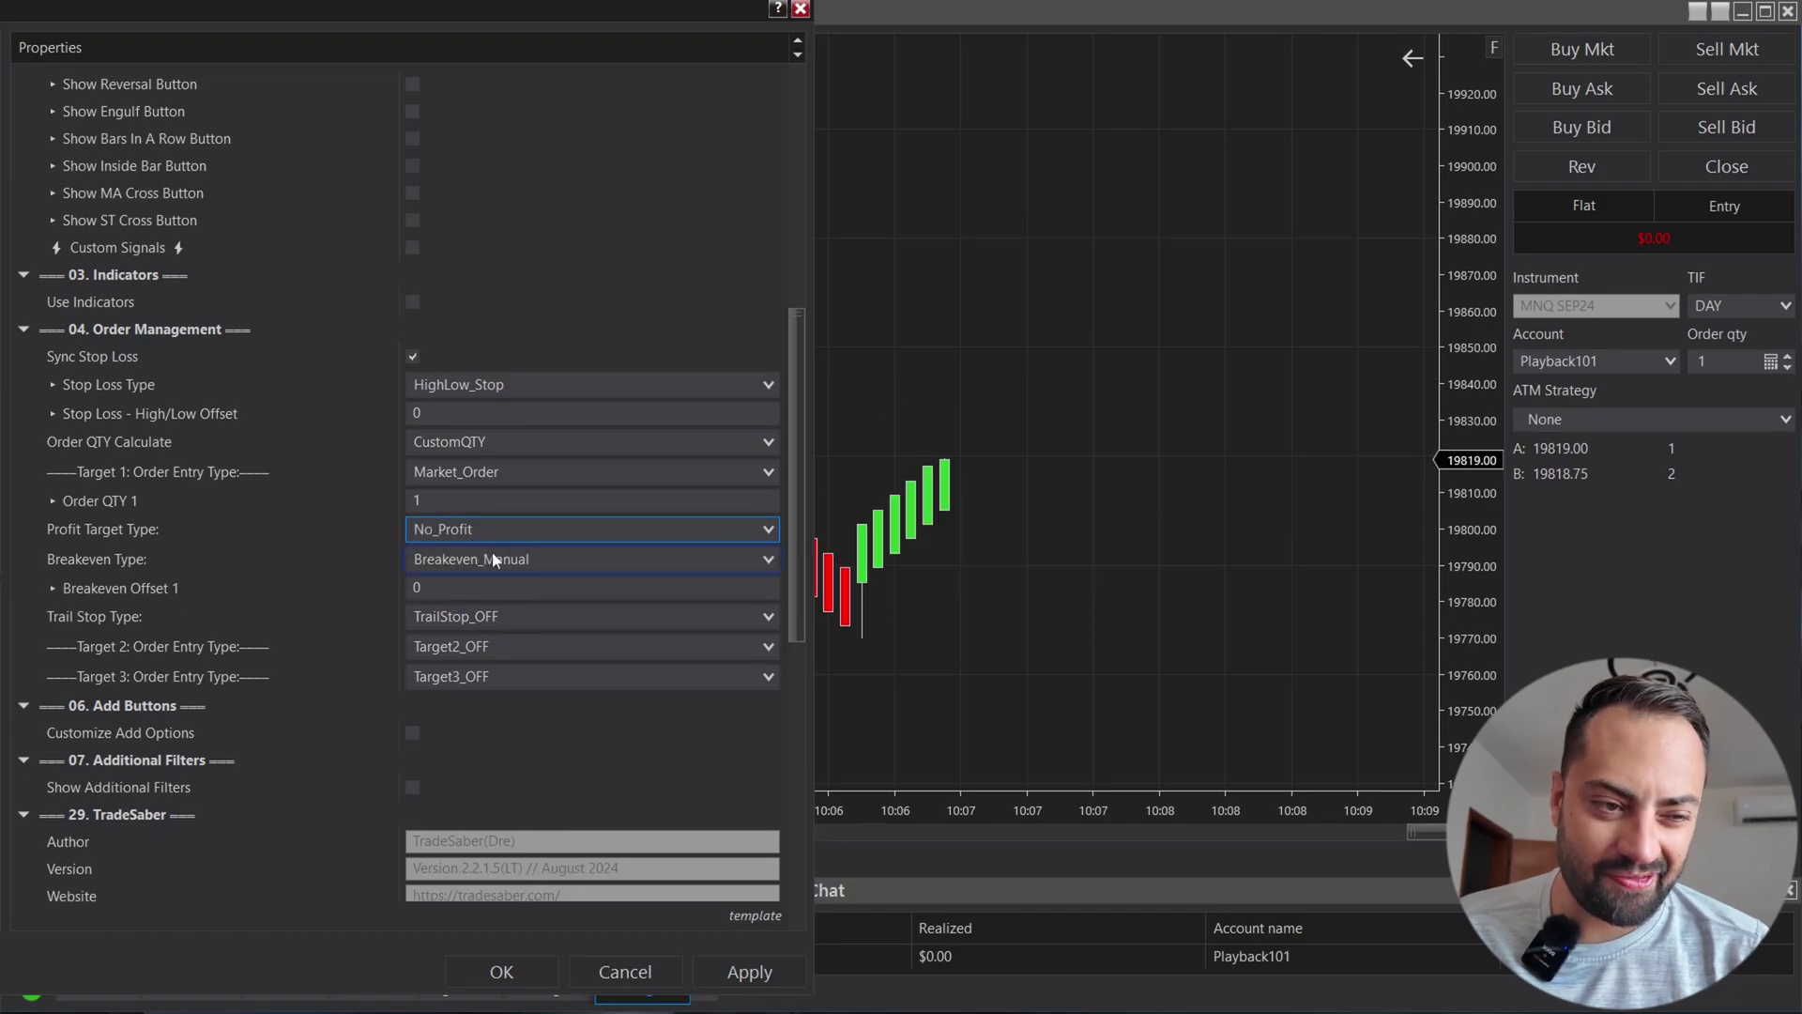
{"action": "left_click_drag", "start_coordinate": [446, 503], "coordinate": [403, 498]}
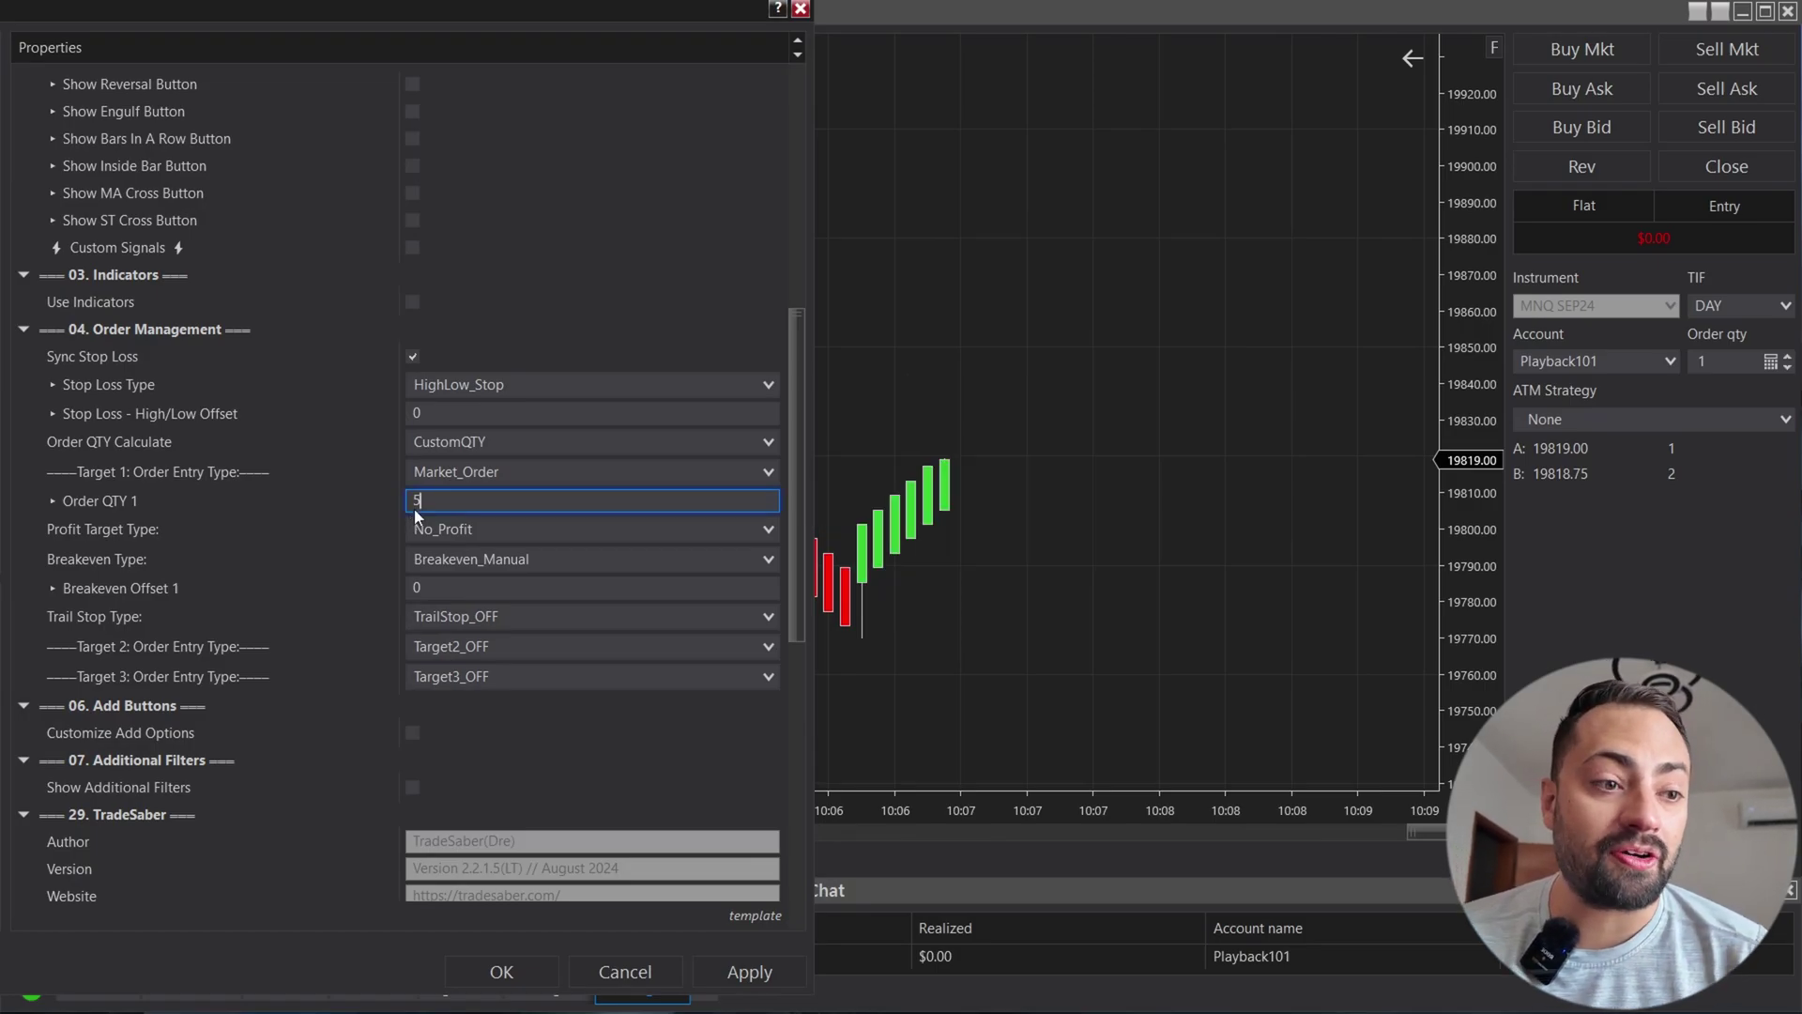
Step: Set Target 1's trail stop type to HighLow, using a Tick_Distance auto trigger with a profit trigger of 1 tick
{"action": "left_click", "coordinate": [437, 618]}
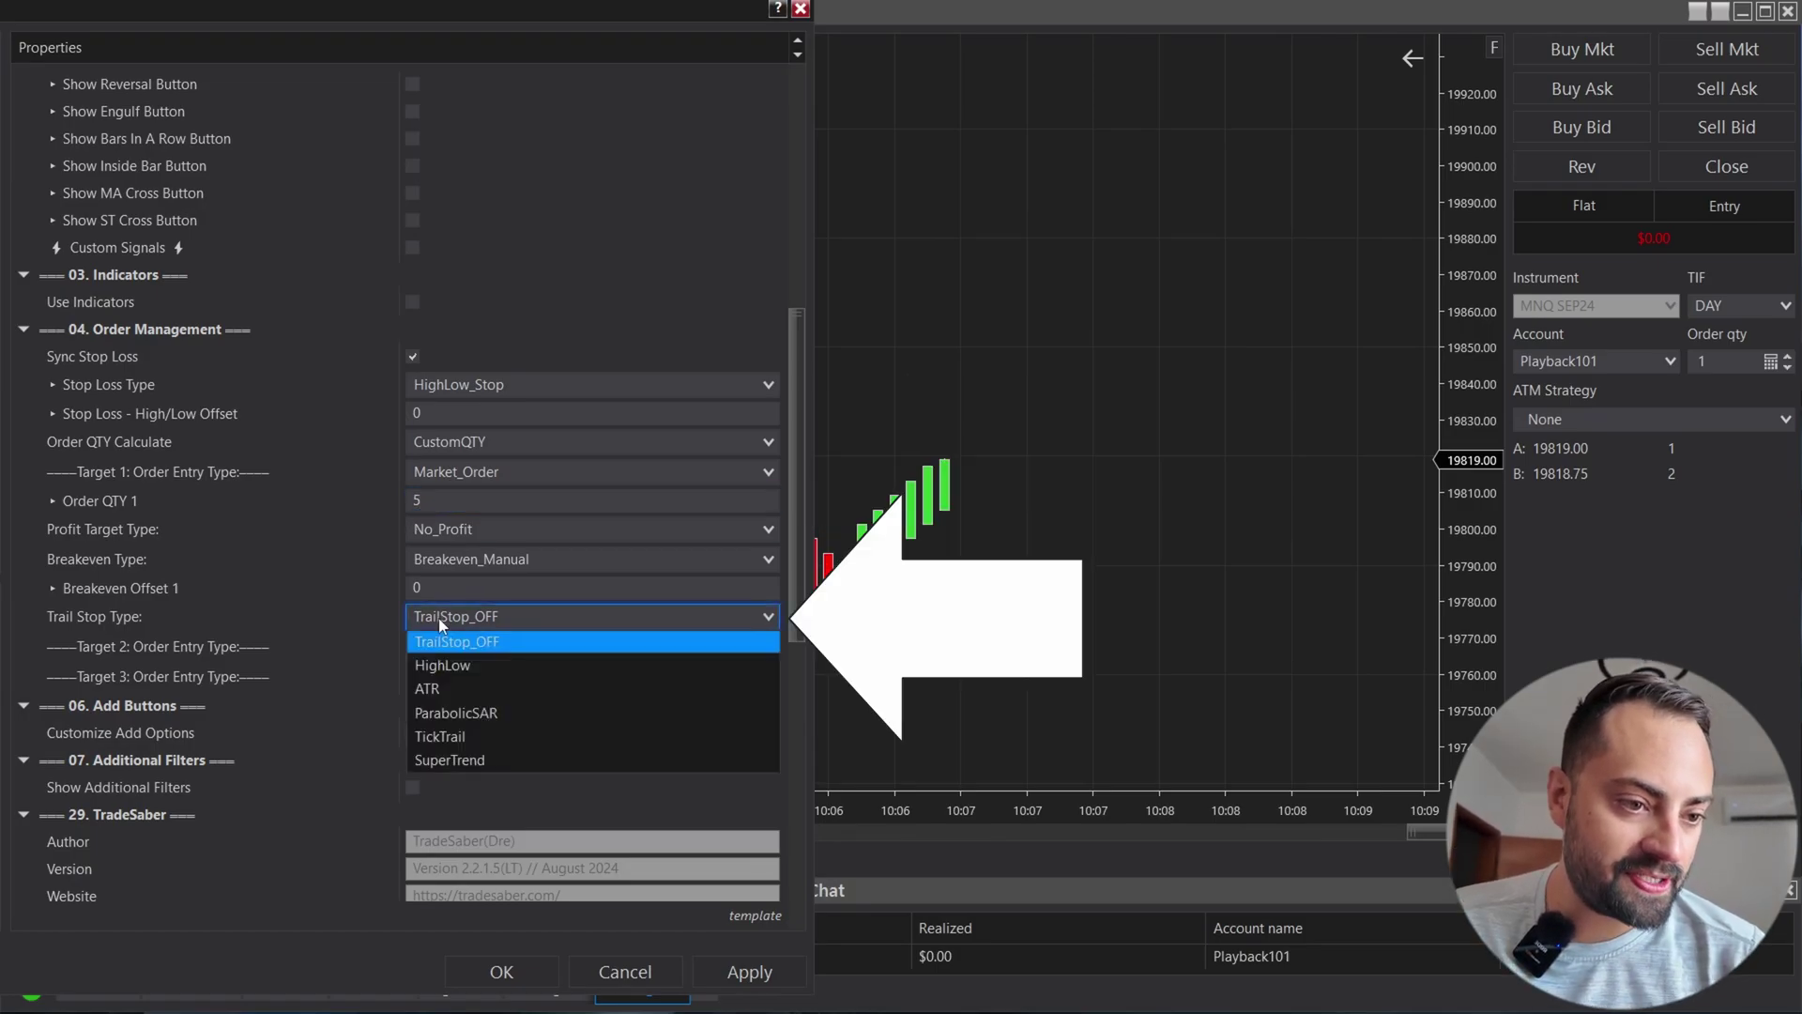
{"action": "left_click", "coordinate": [464, 661]}
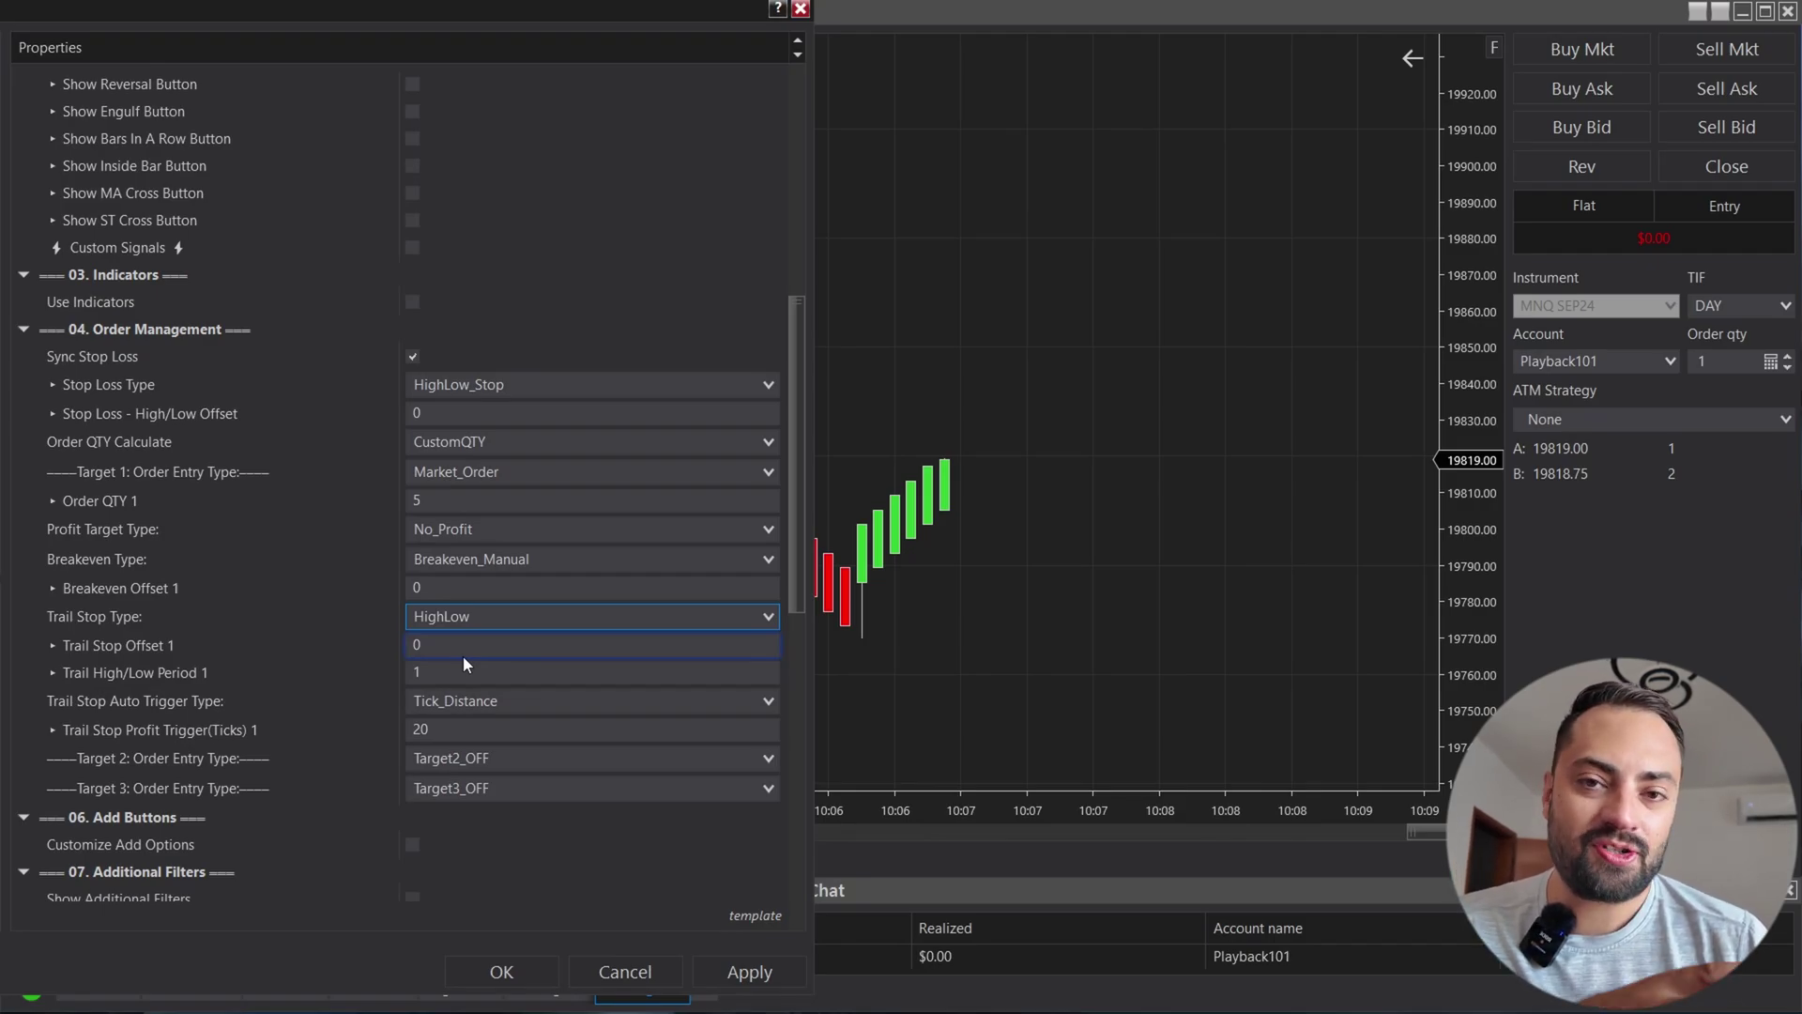
{"action": "left_click", "coordinate": [447, 702]}
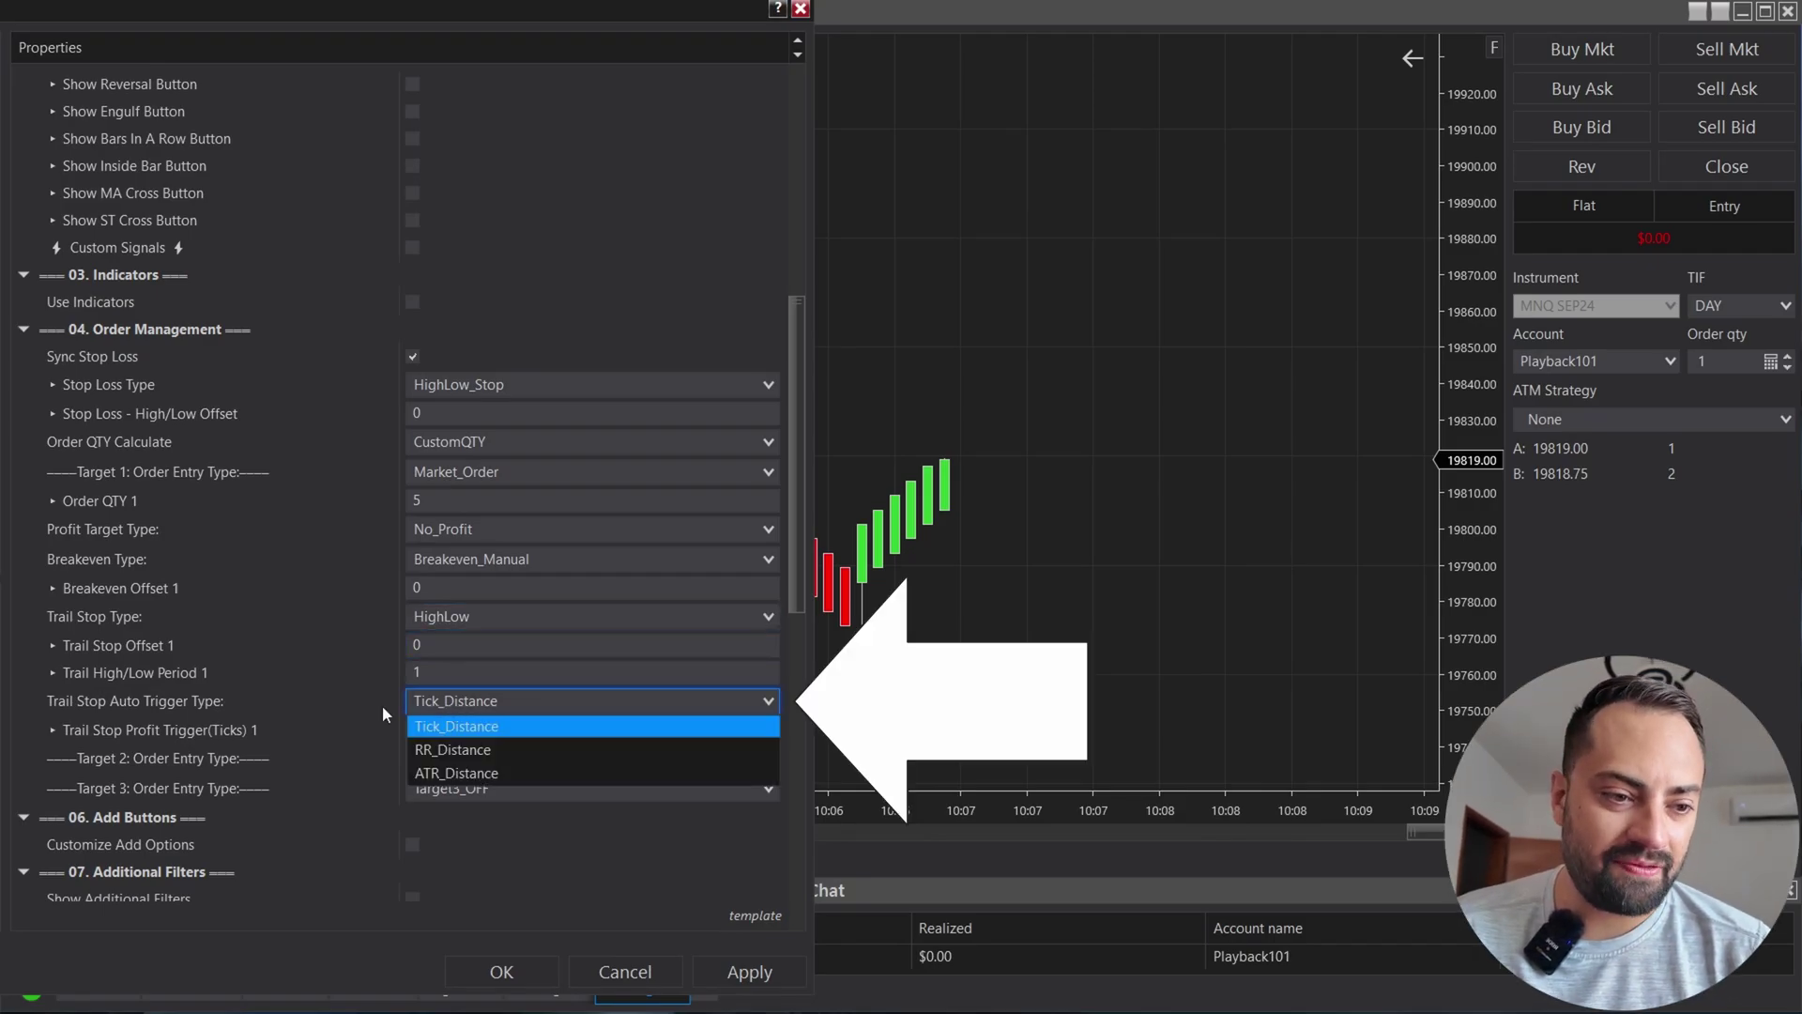
{"action": "left_click", "coordinate": [460, 731]}
{"action": "left_click", "coordinate": [460, 731]}
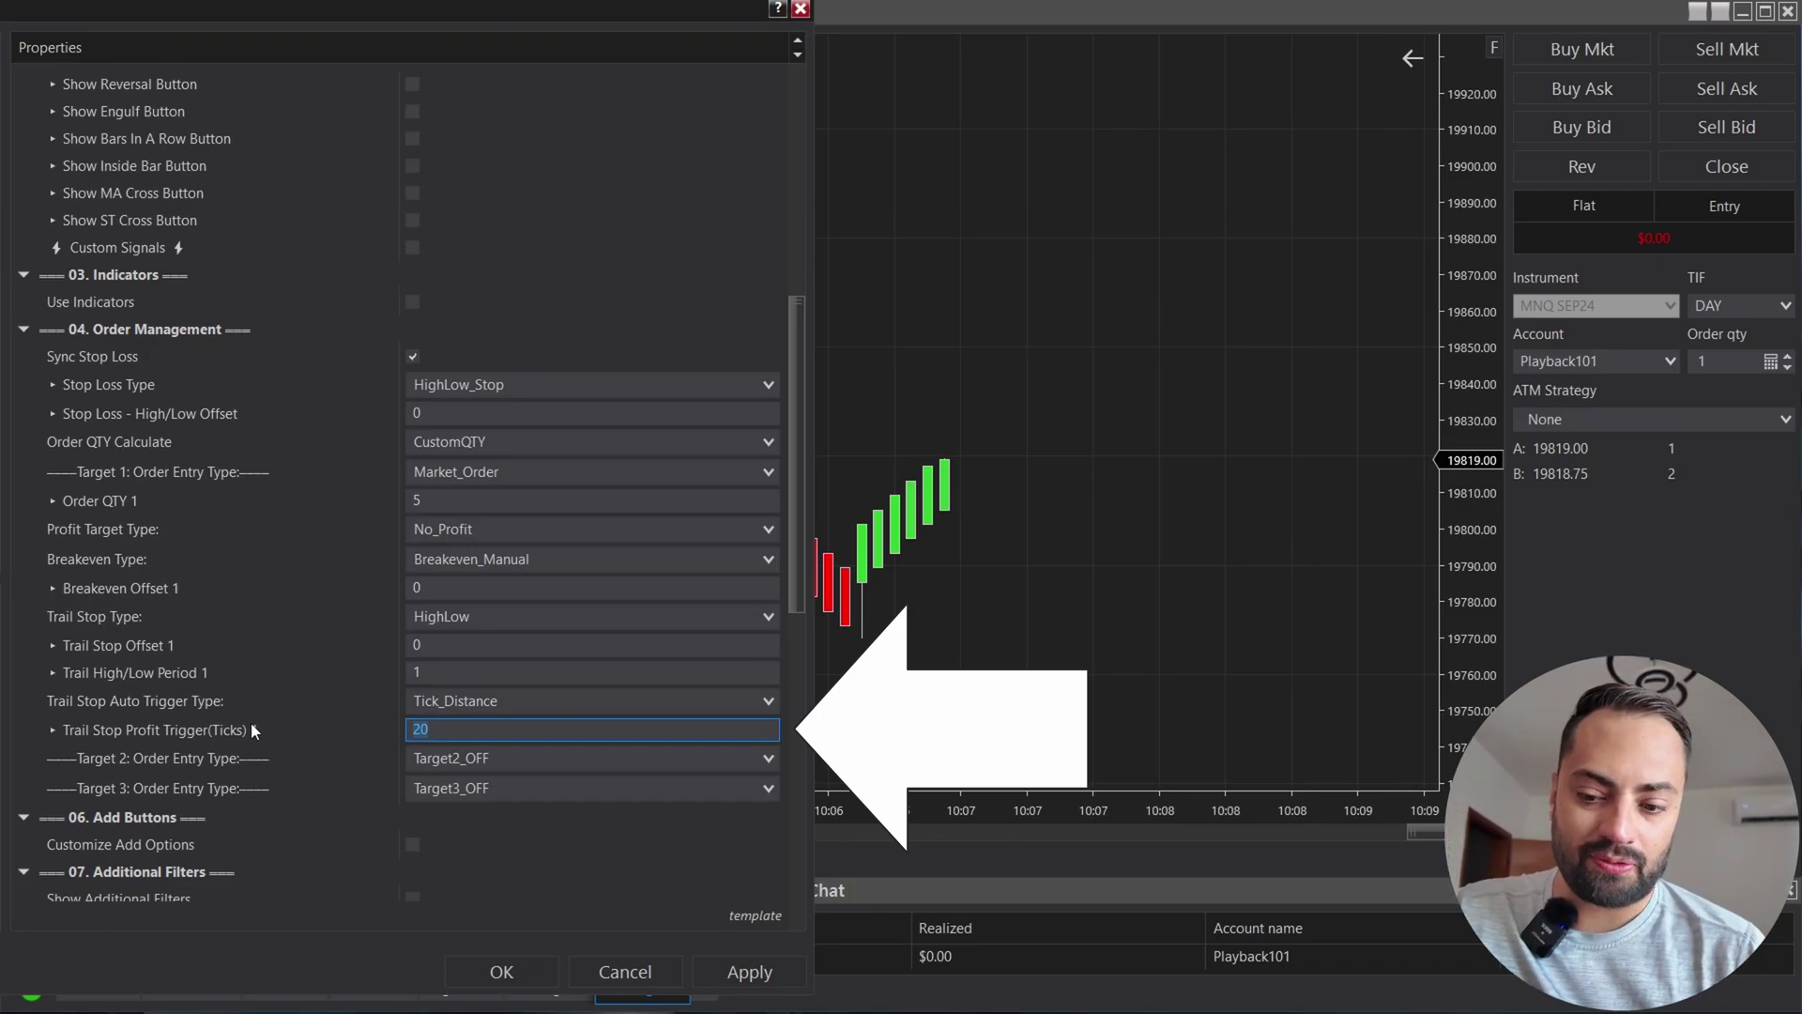
{"action": "key", "text": "BackSpace"}
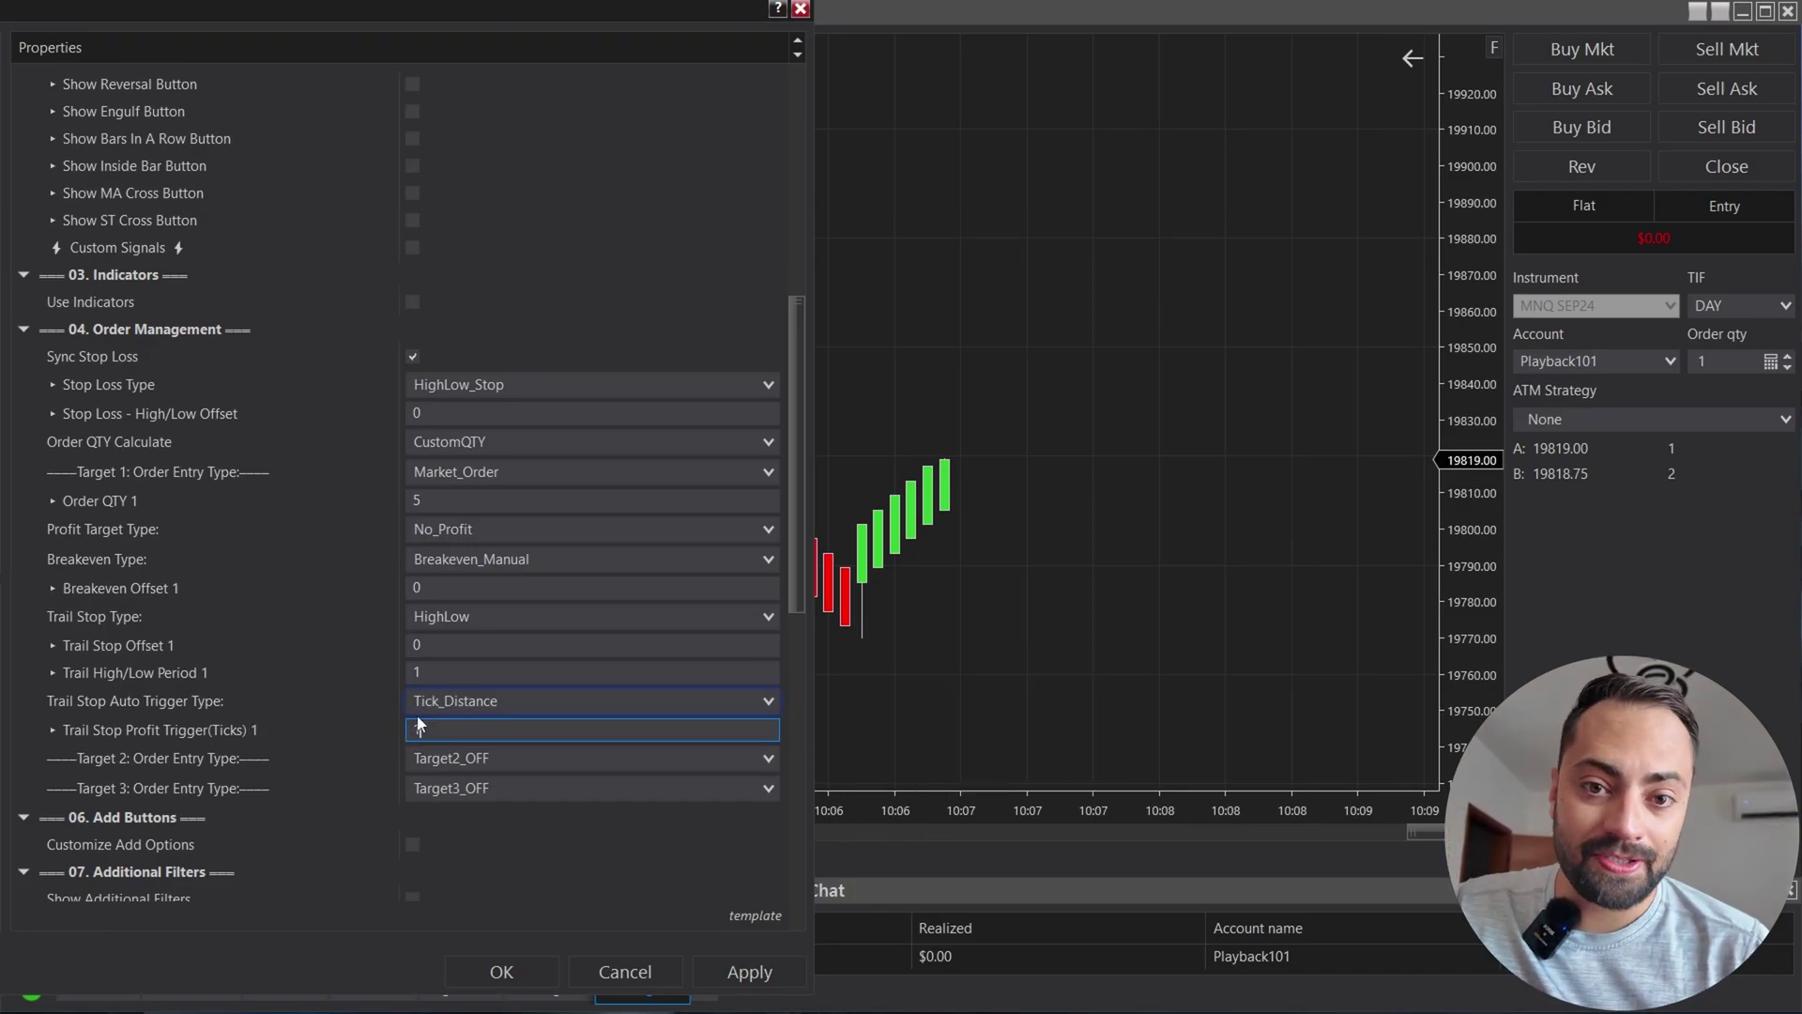
{"action": "type", "text": "1"}
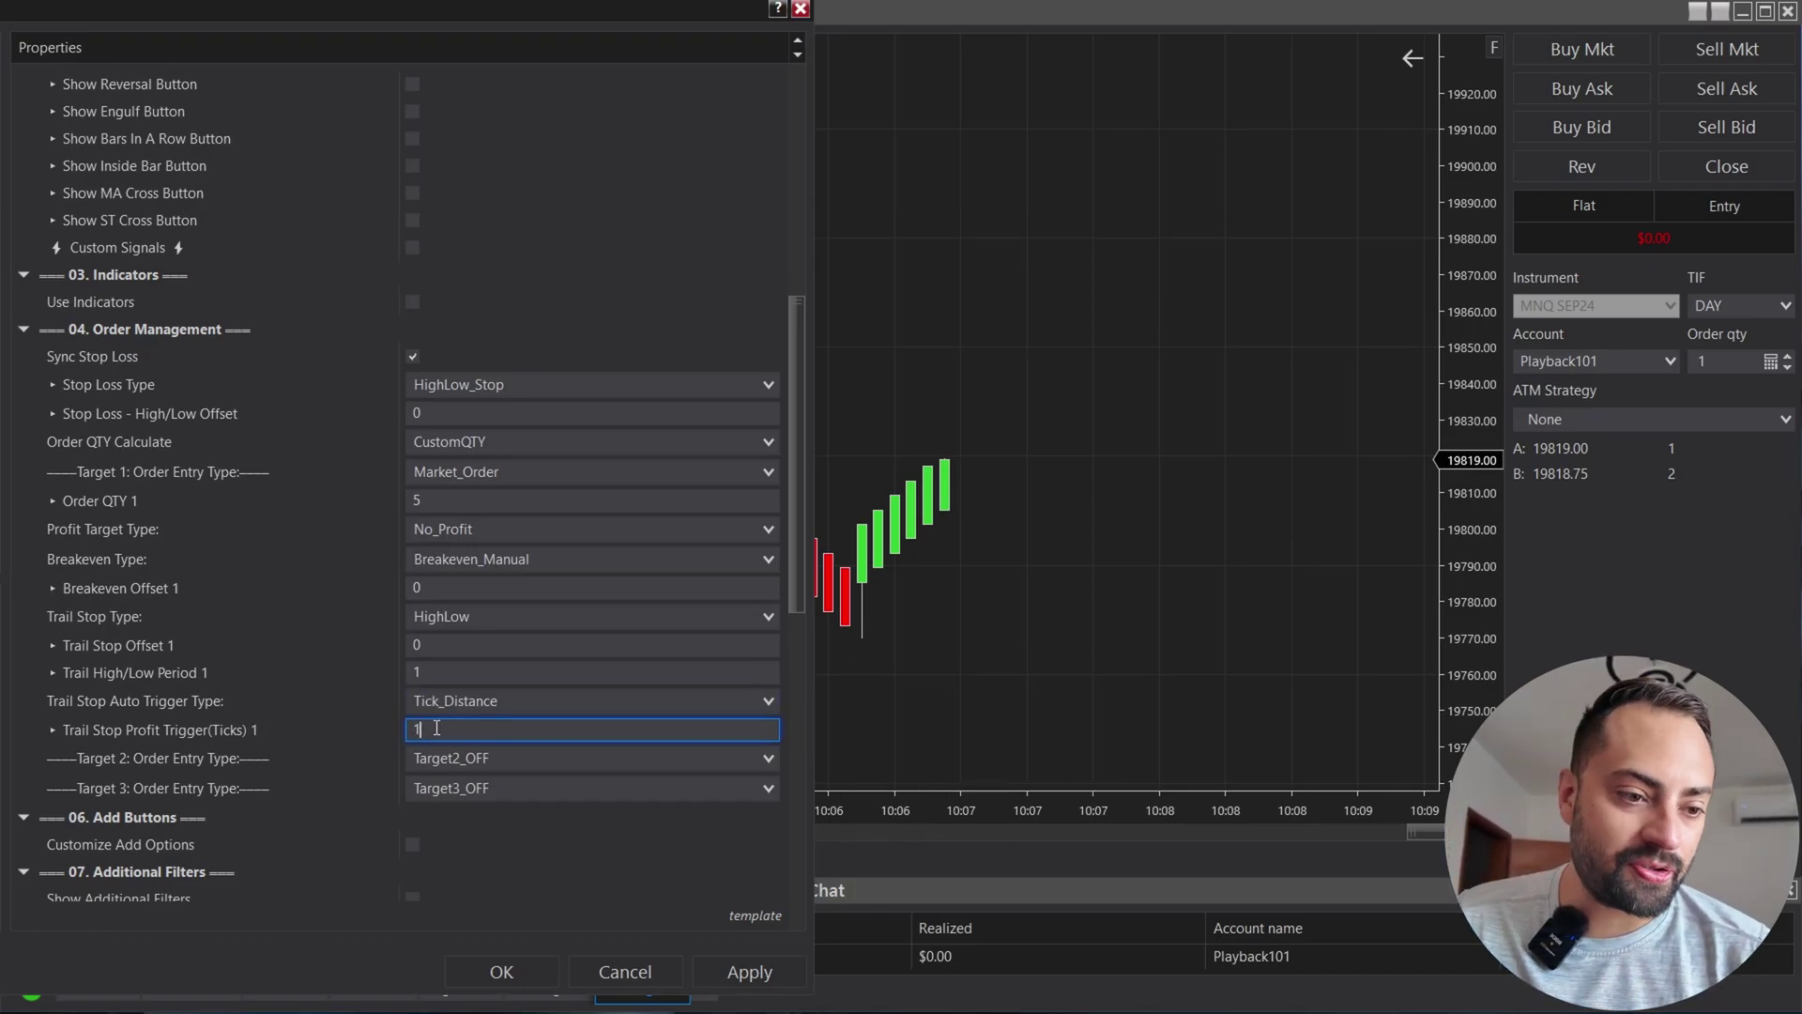
{"action": "left_click", "coordinate": [357, 758]}
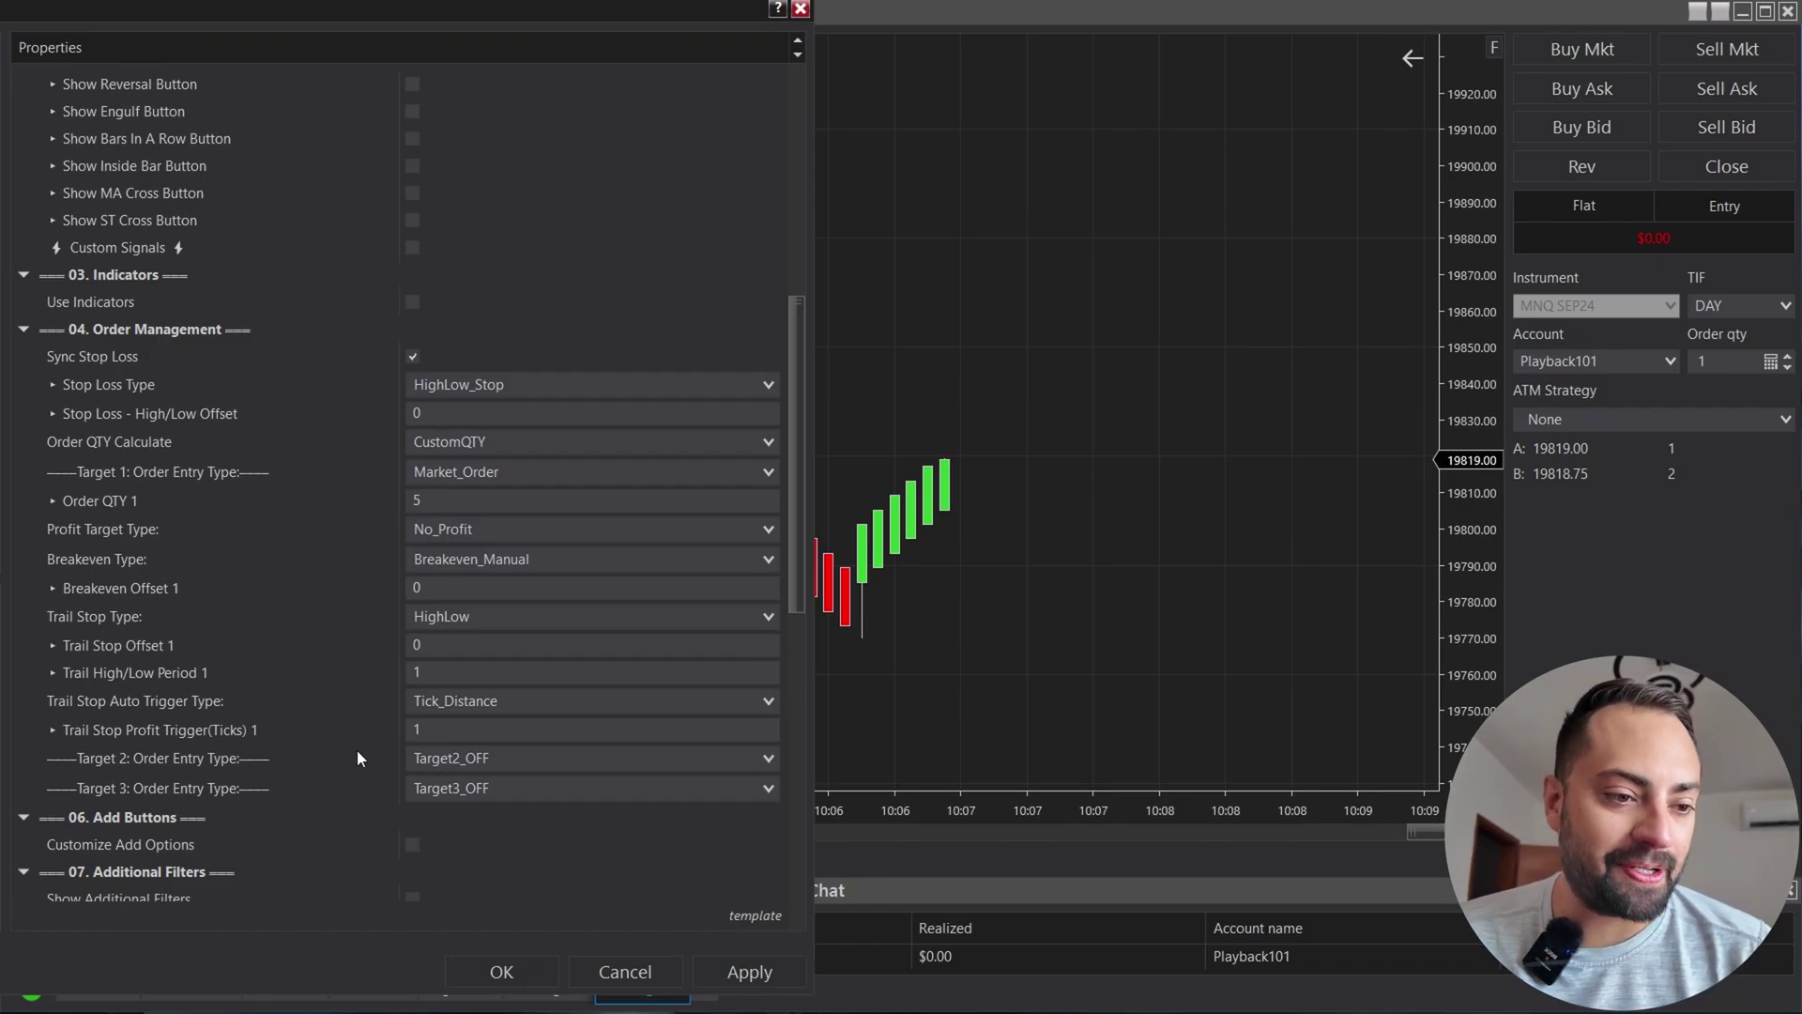
Step: Enable Target 2 as a Market_Order entry and set its profit target type to No_Profit
{"action": "left_click", "coordinate": [479, 760]}
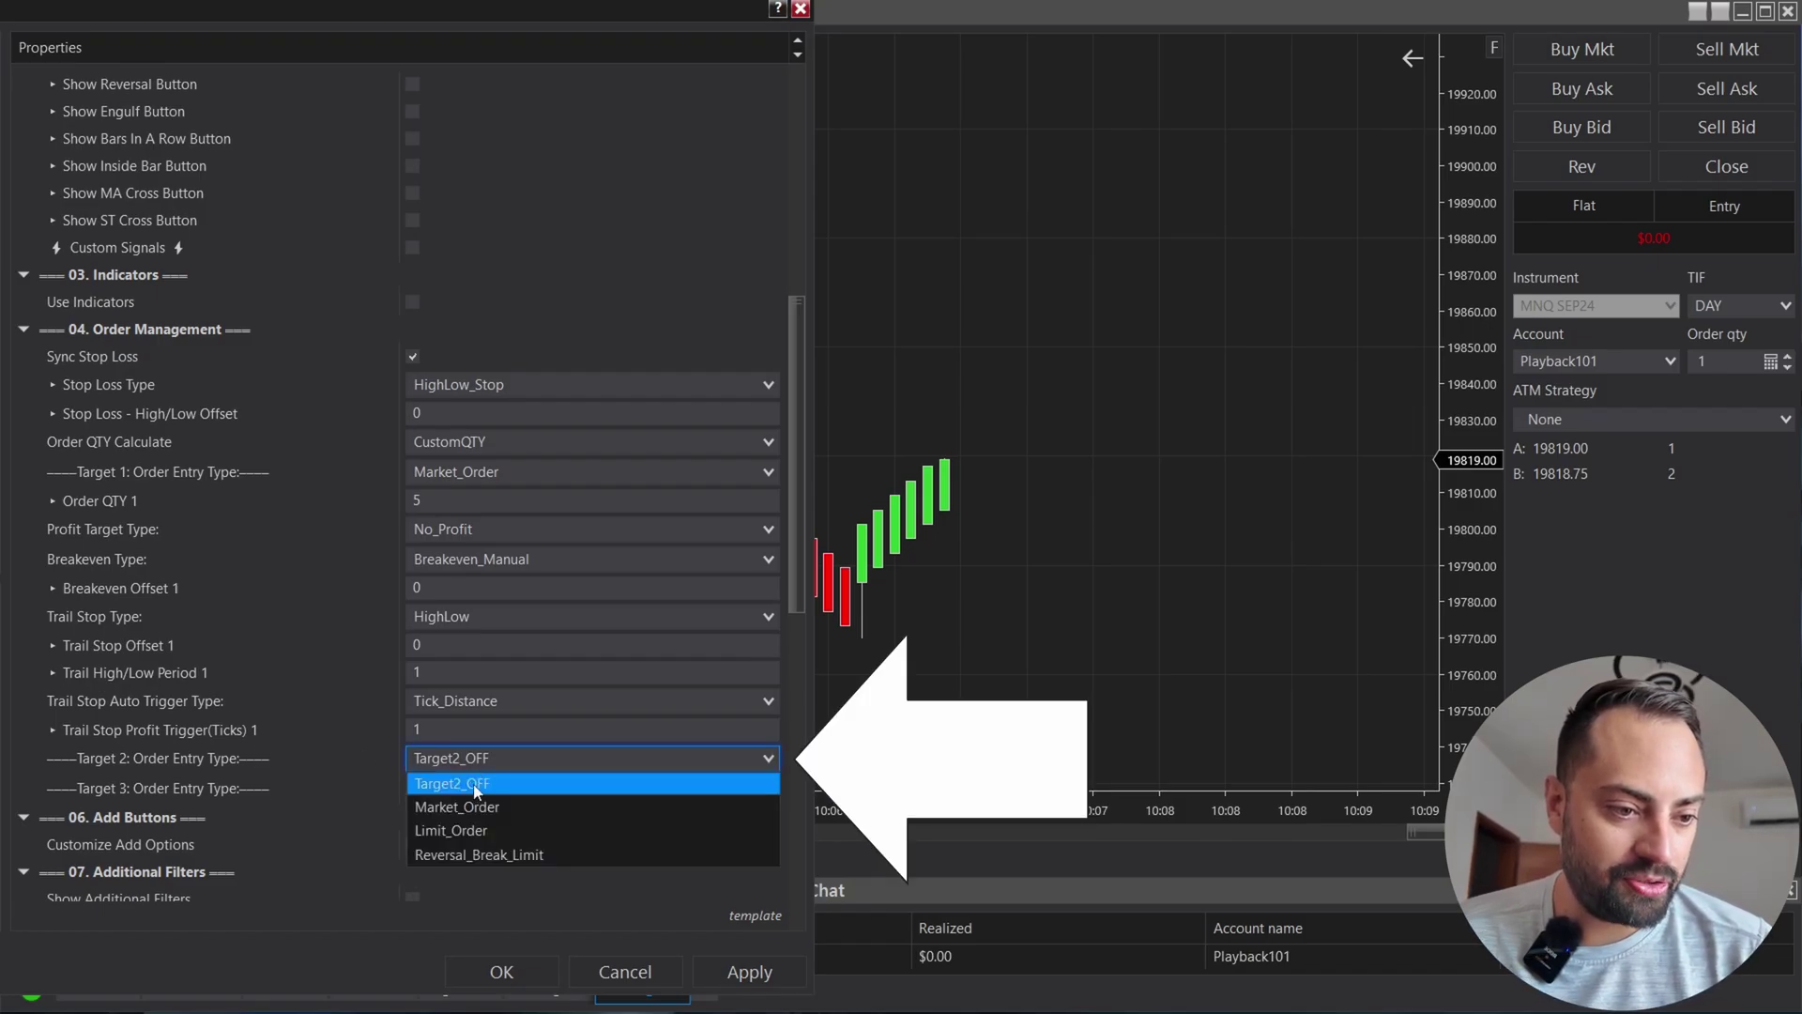
{"action": "left_click", "coordinate": [477, 804]}
{"action": "left_click_drag", "start_coordinate": [798, 539], "coordinate": [813, 657]}
{"action": "left_click", "coordinate": [582, 474]}
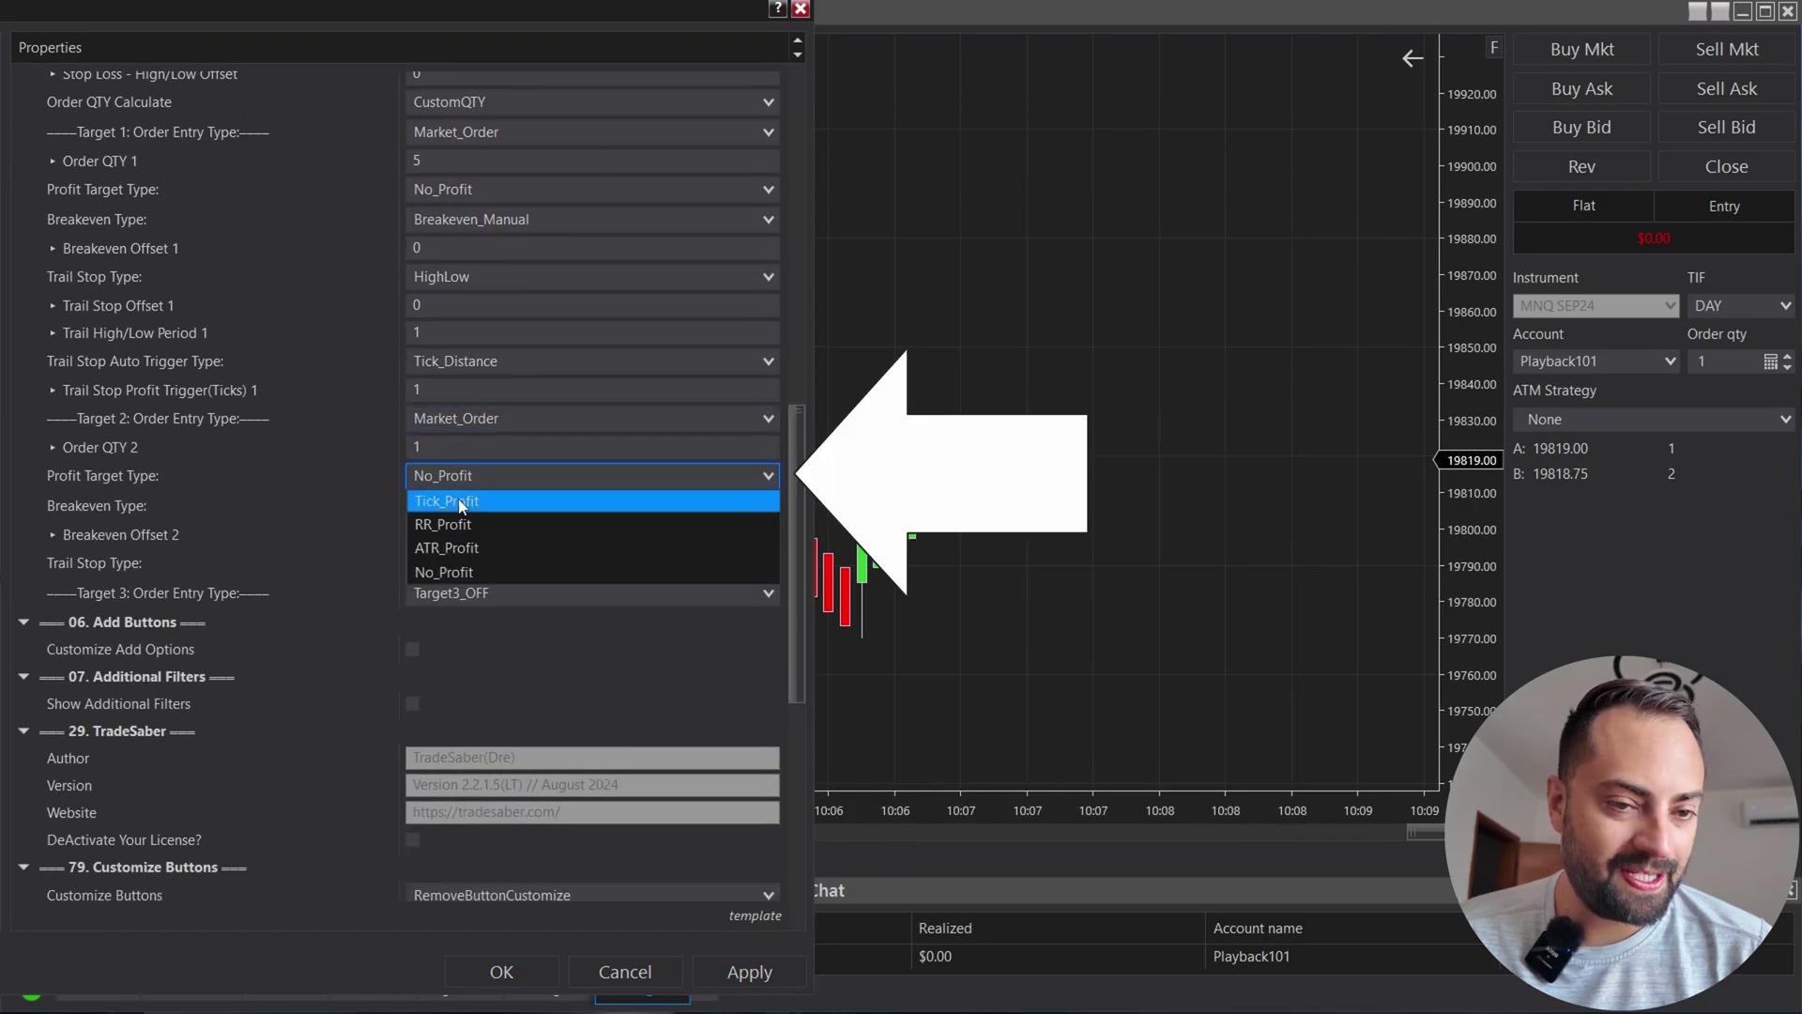
{"action": "left_click", "coordinate": [475, 572]}
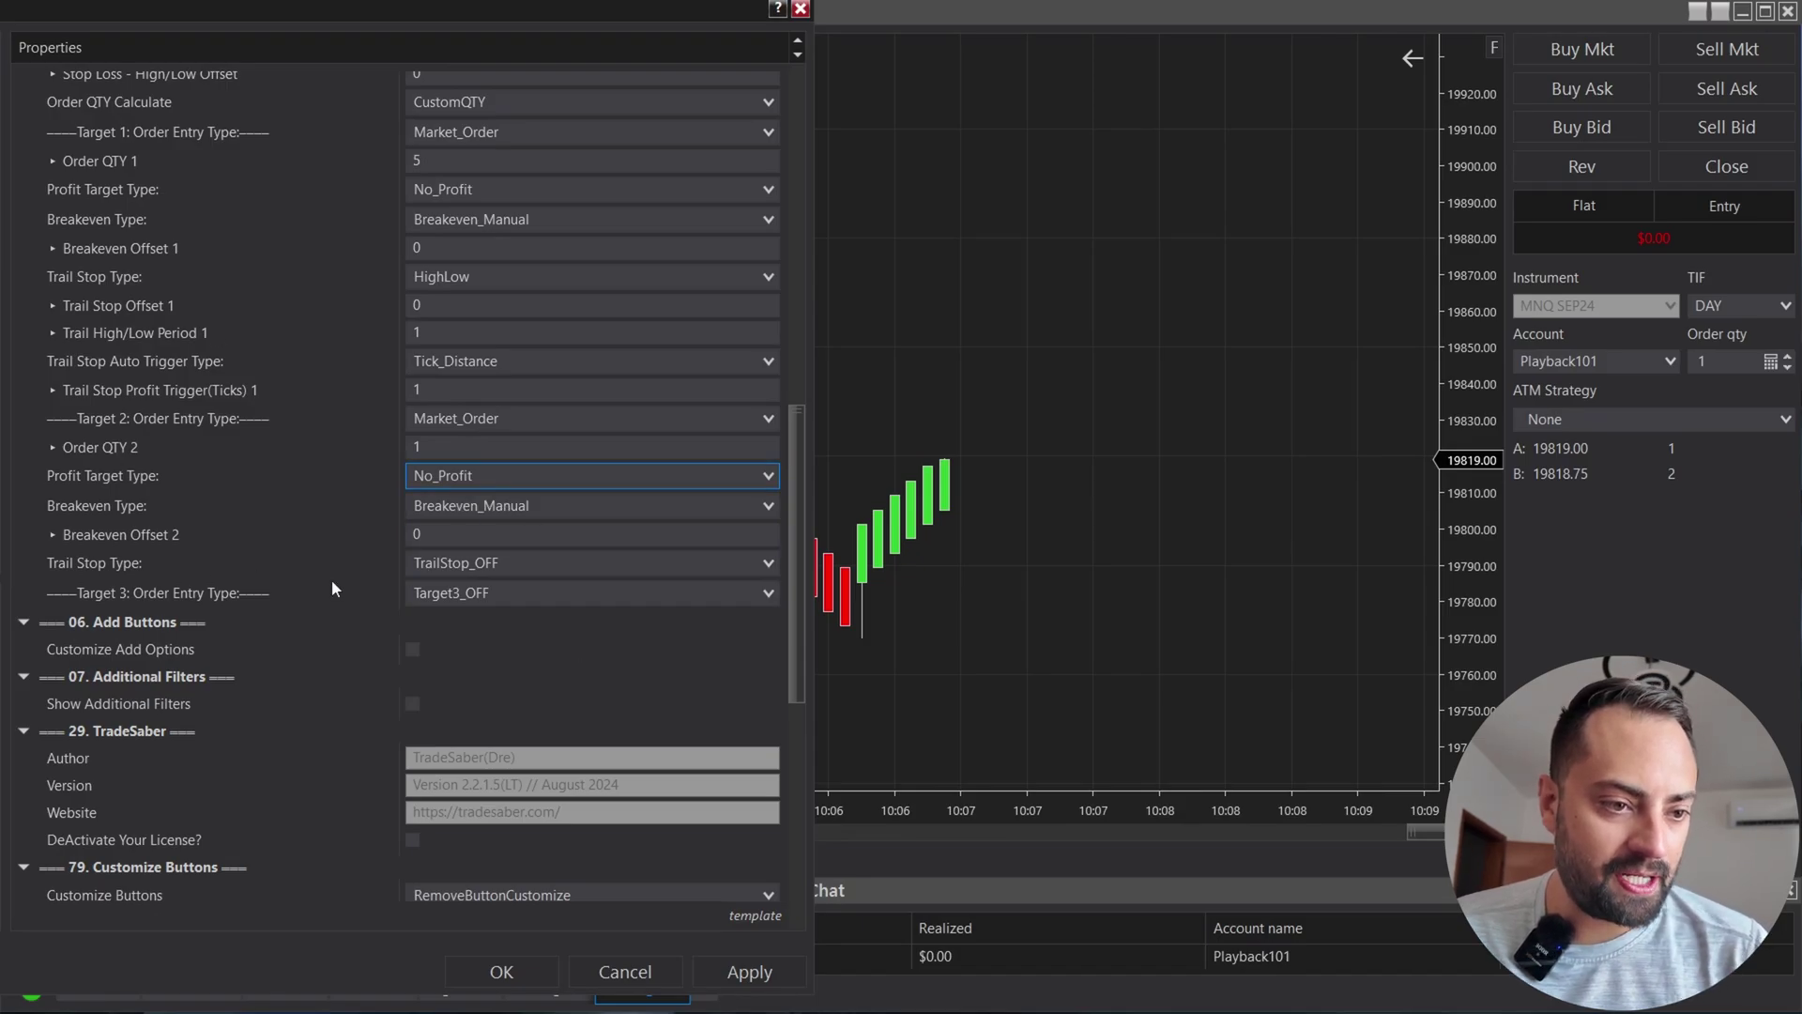
Step: Set Target 2's trail stop type to SuperTrend with a trail stop profit trigger of 1 tick
{"action": "left_click", "coordinate": [438, 566]}
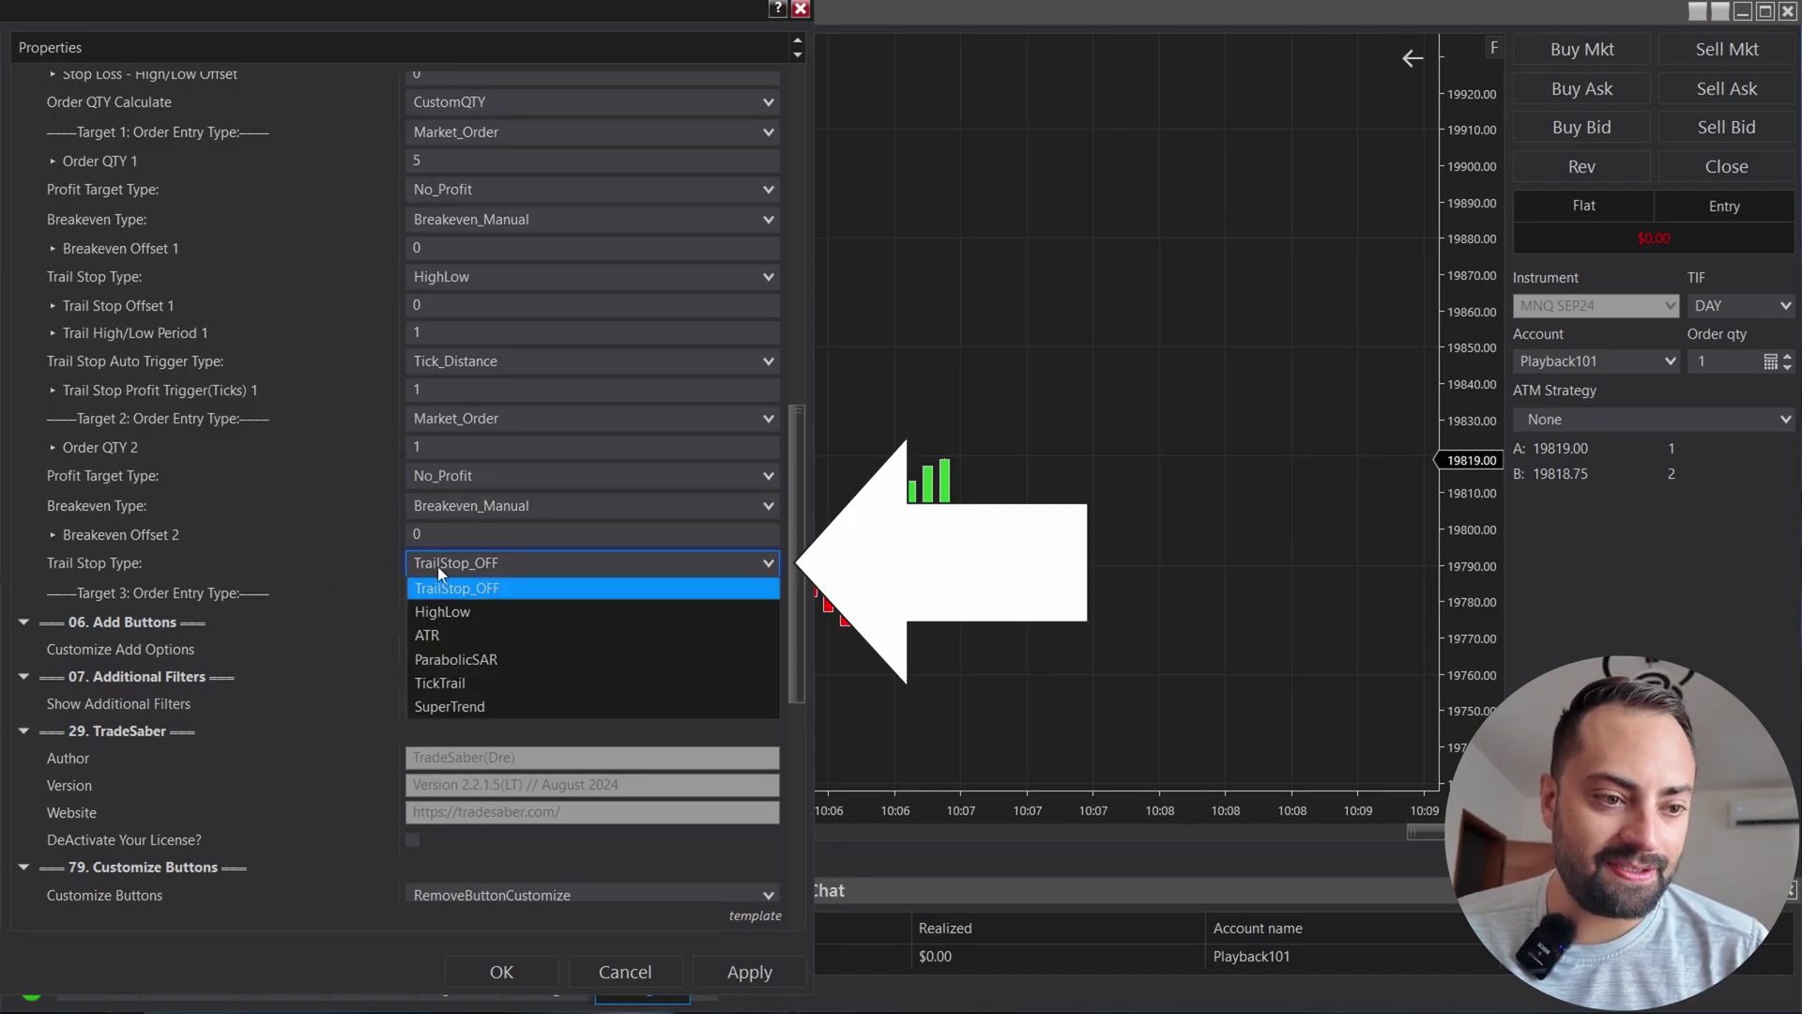
{"action": "left_click", "coordinate": [454, 707]}
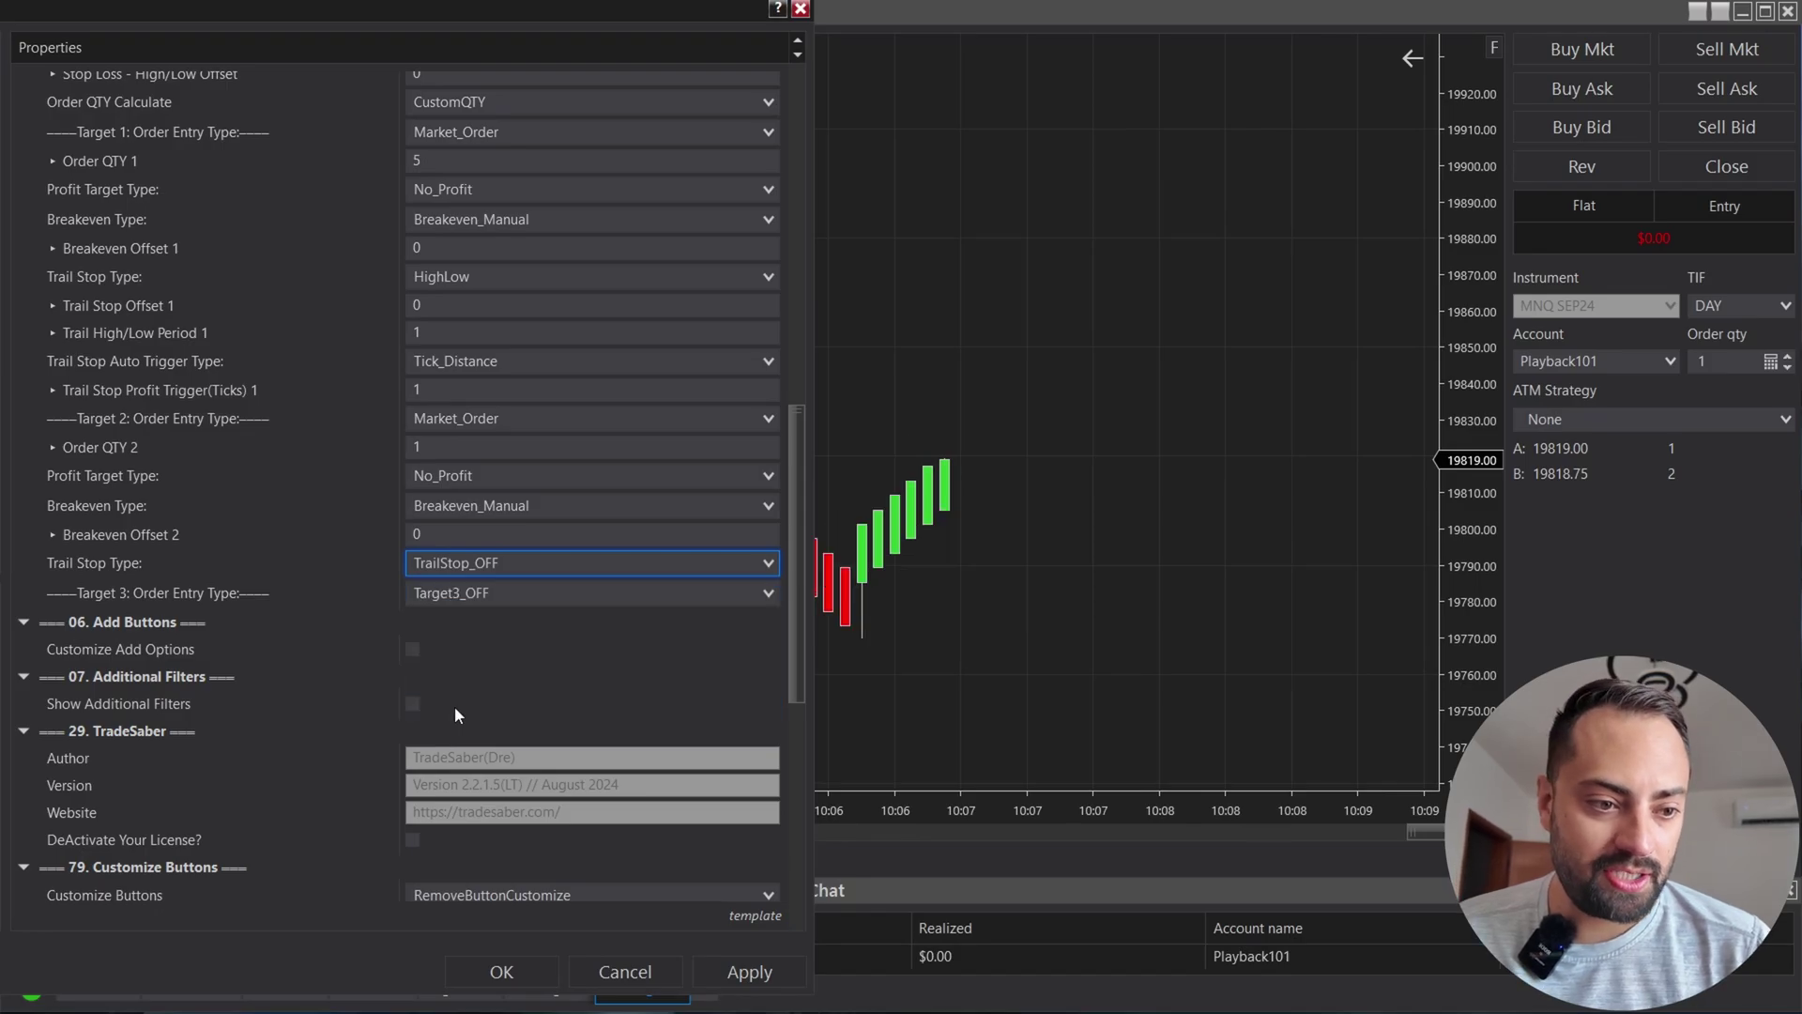
{"action": "left_click_drag", "start_coordinate": [792, 529], "coordinate": [790, 561]}
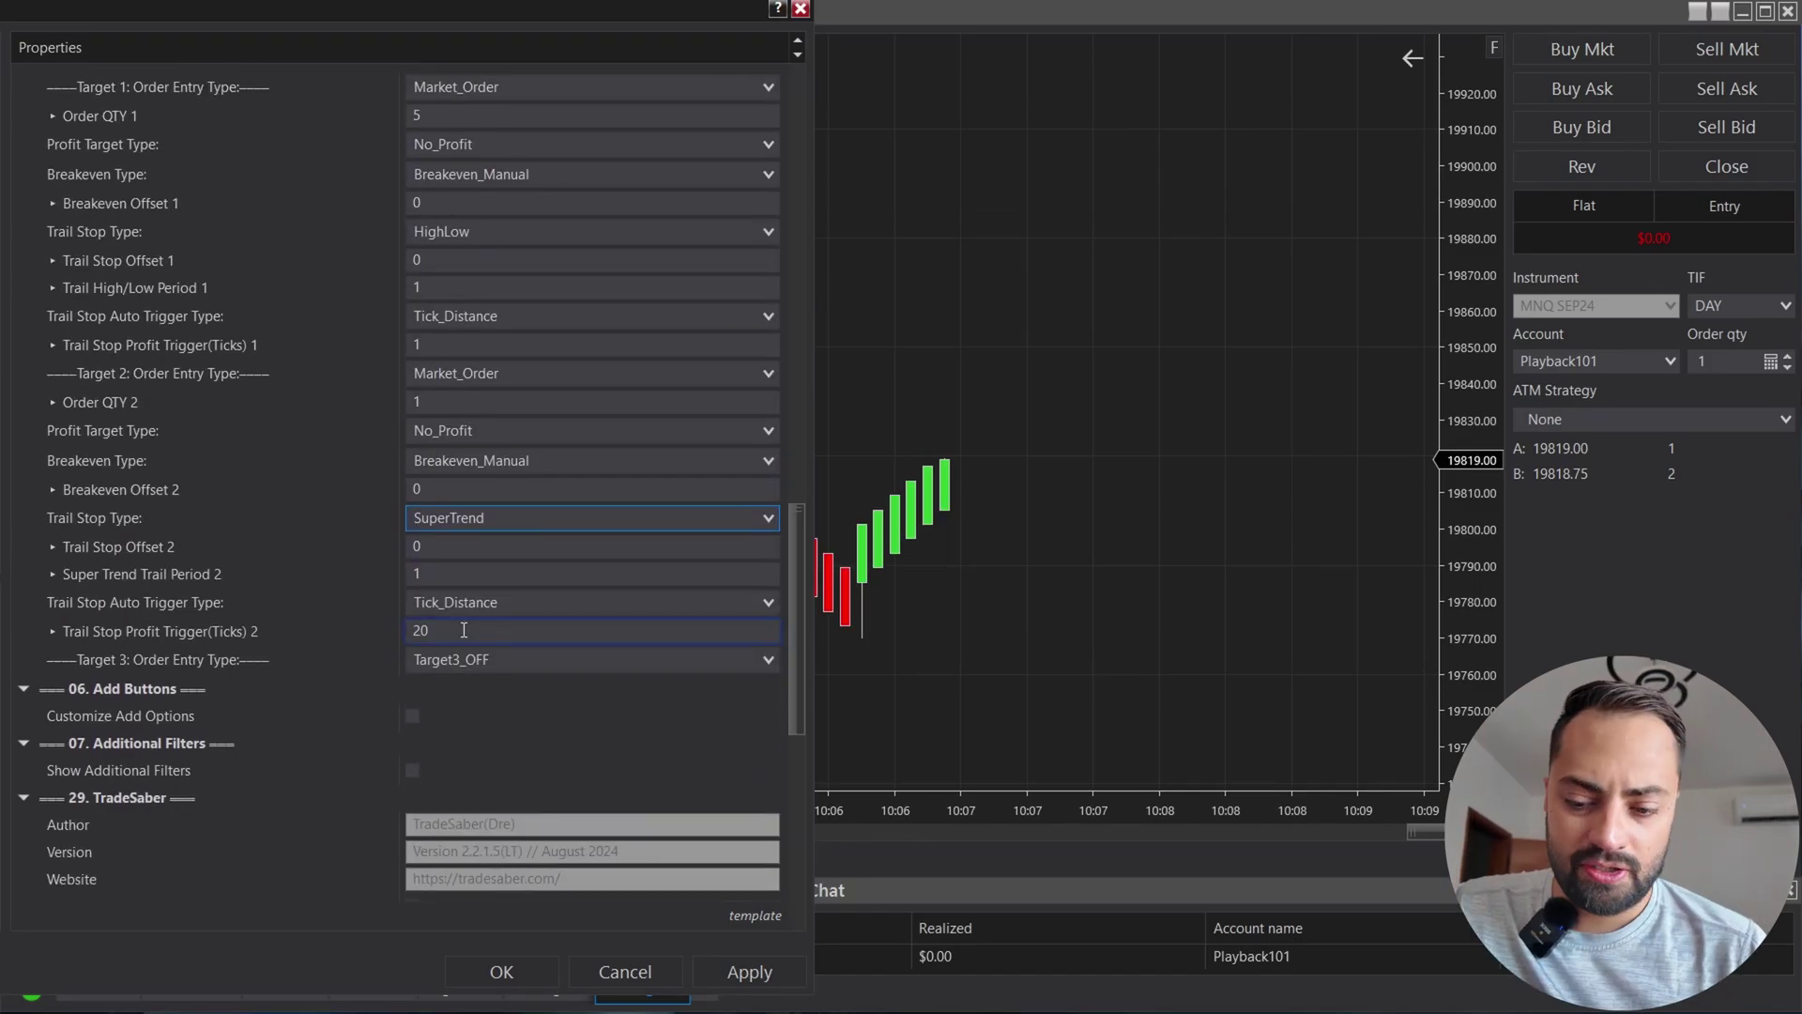
{"action": "left_click", "coordinate": [229, 632]}
{"action": "type", "text": "1"}
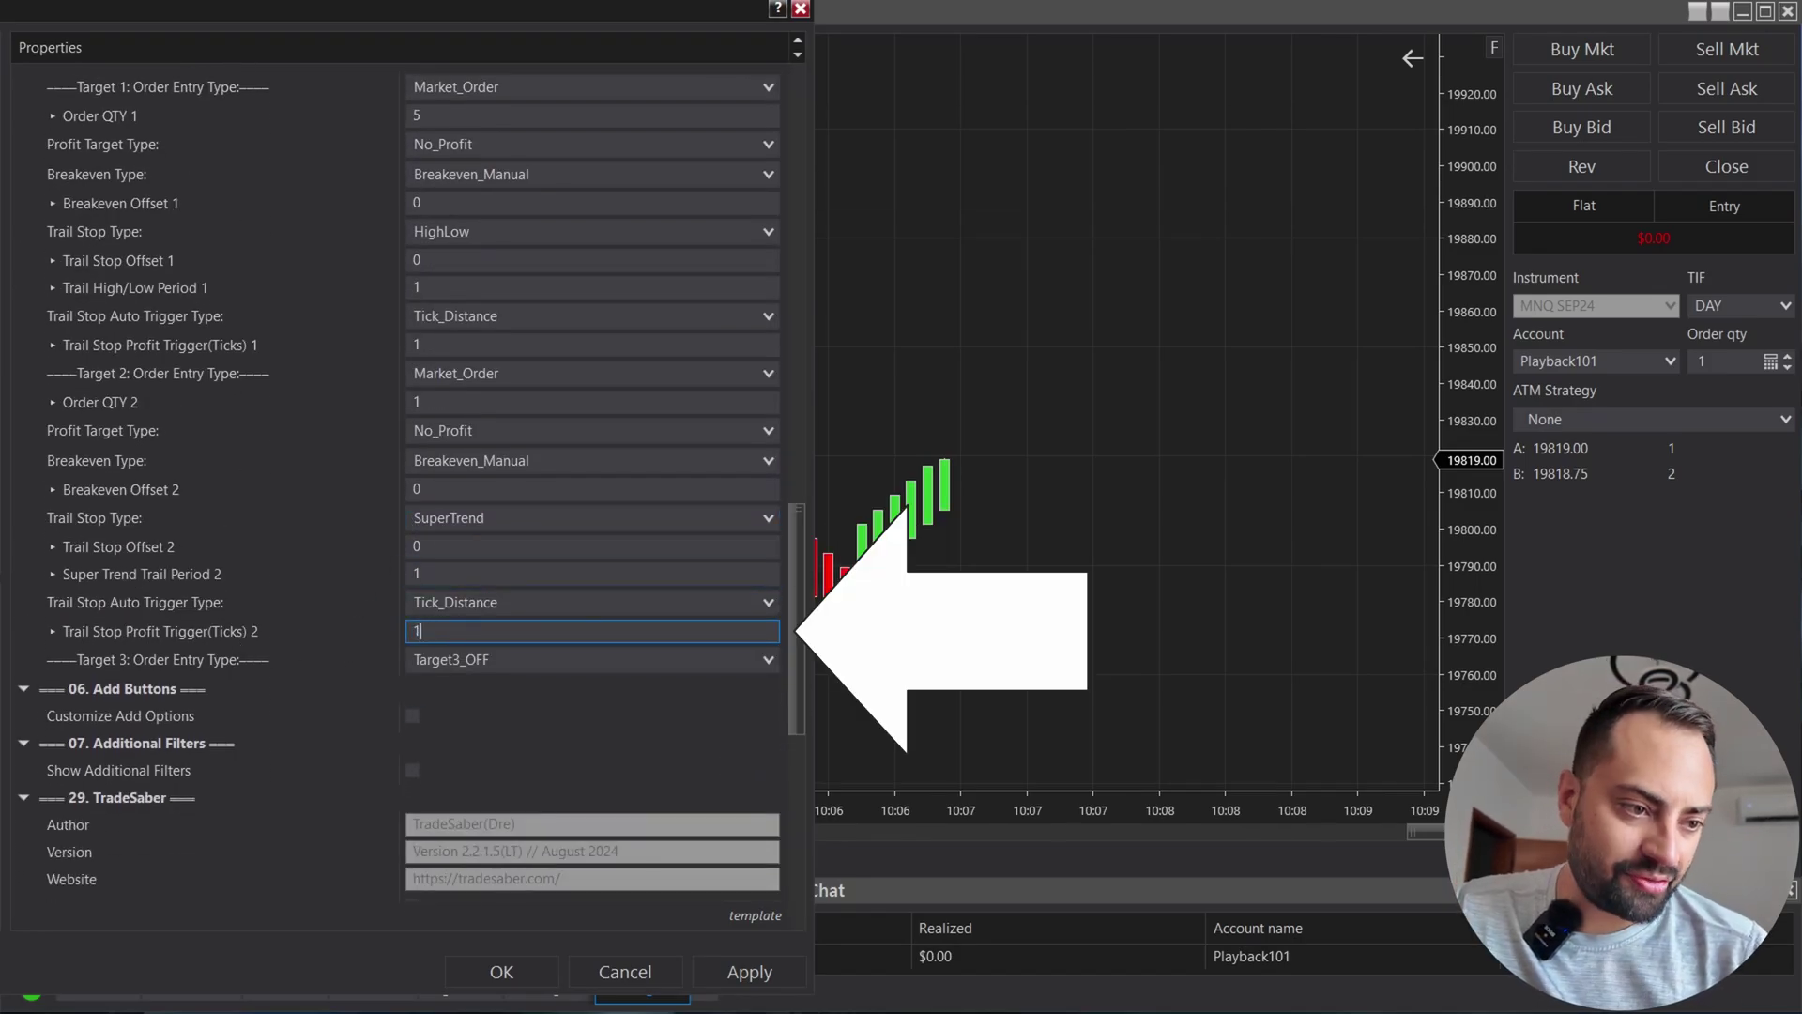
Step: Apply the strategy's order management settings and close its properties
{"action": "left_click_drag", "start_coordinate": [798, 615], "coordinate": [802, 577]}
{"action": "left_click", "coordinate": [796, 983]}
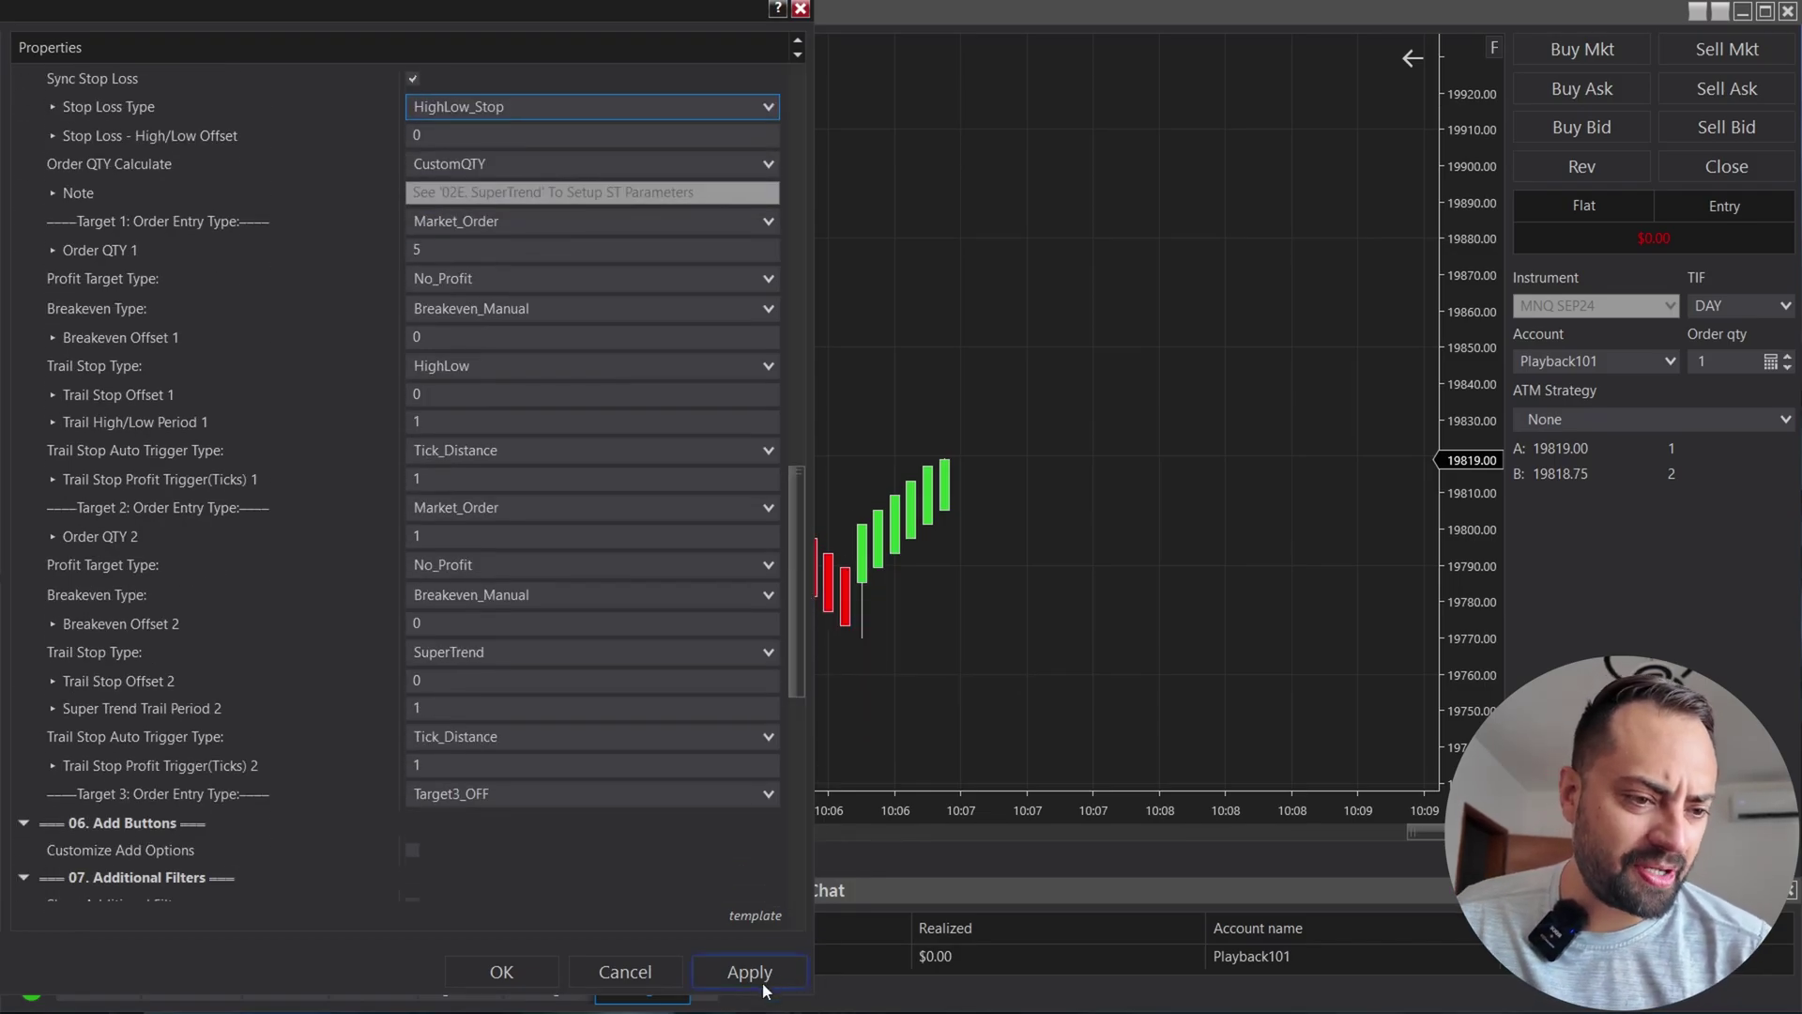
{"action": "left_click", "coordinate": [796, 982]}
{"action": "left_click", "coordinate": [522, 980]}
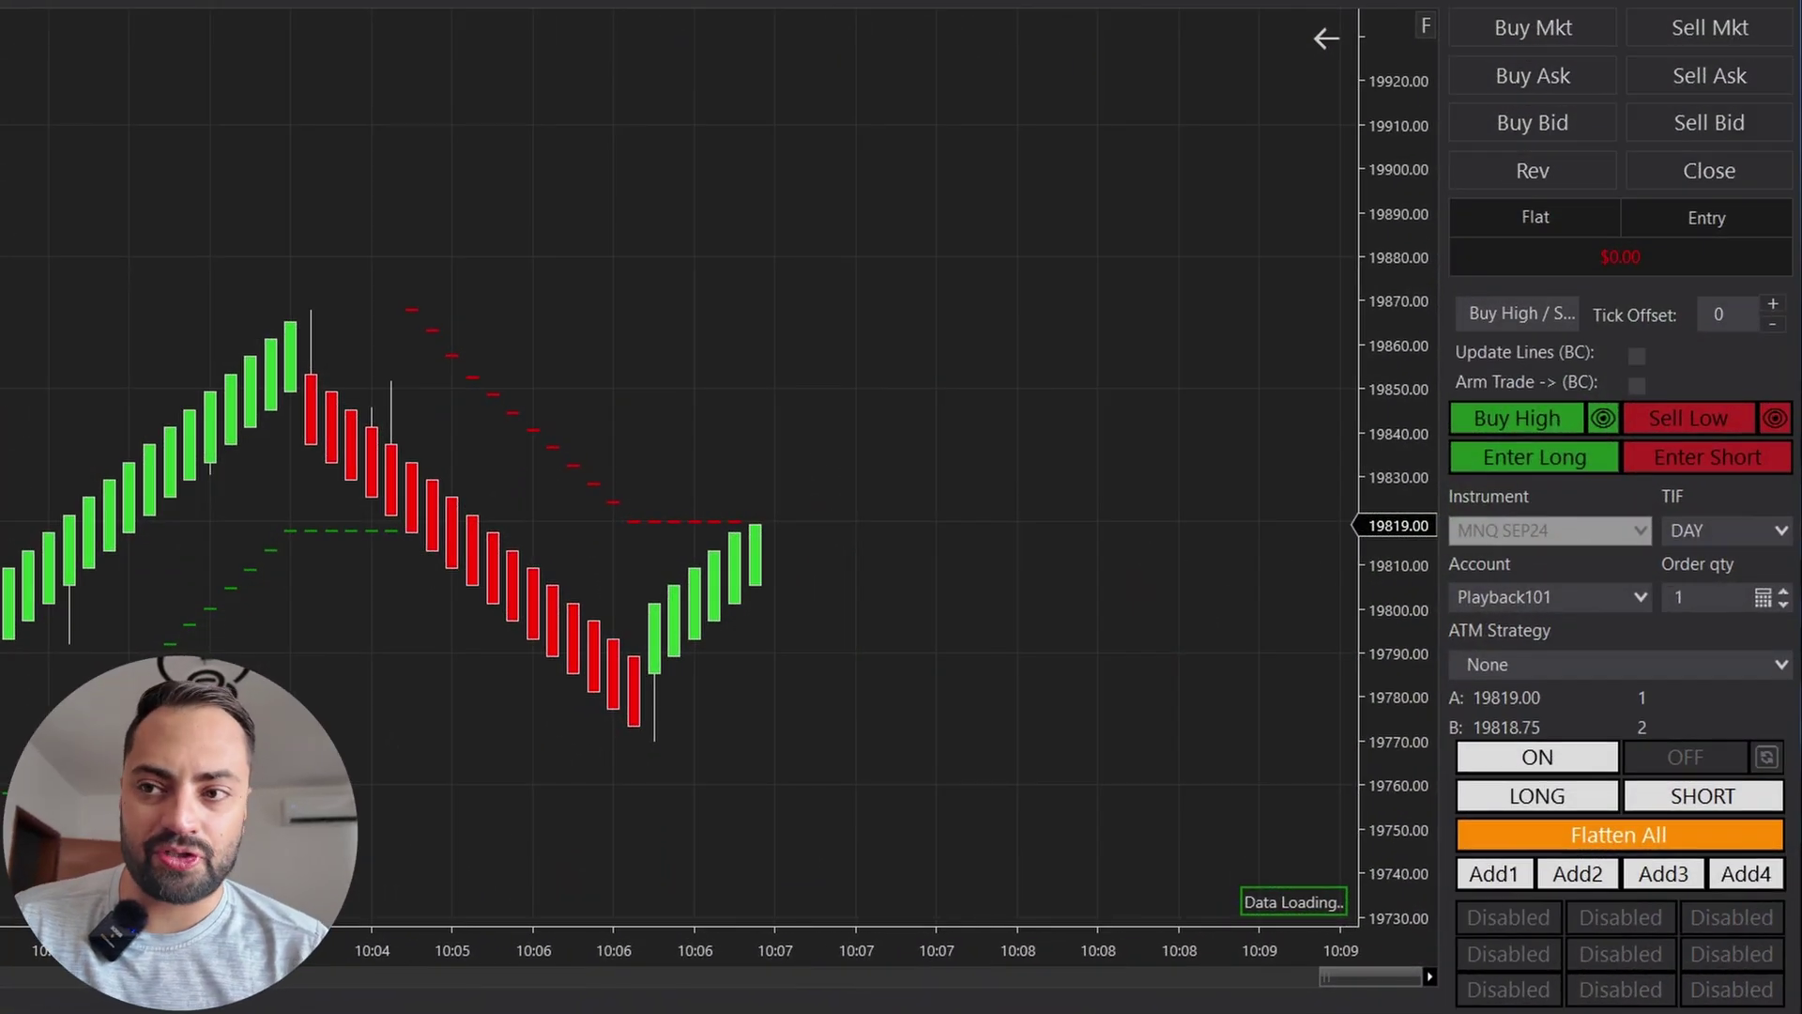
Step: Enter a long position on MNQ SEP24 using the strategy's two configured targets
{"action": "left_click", "coordinate": [1546, 460]}
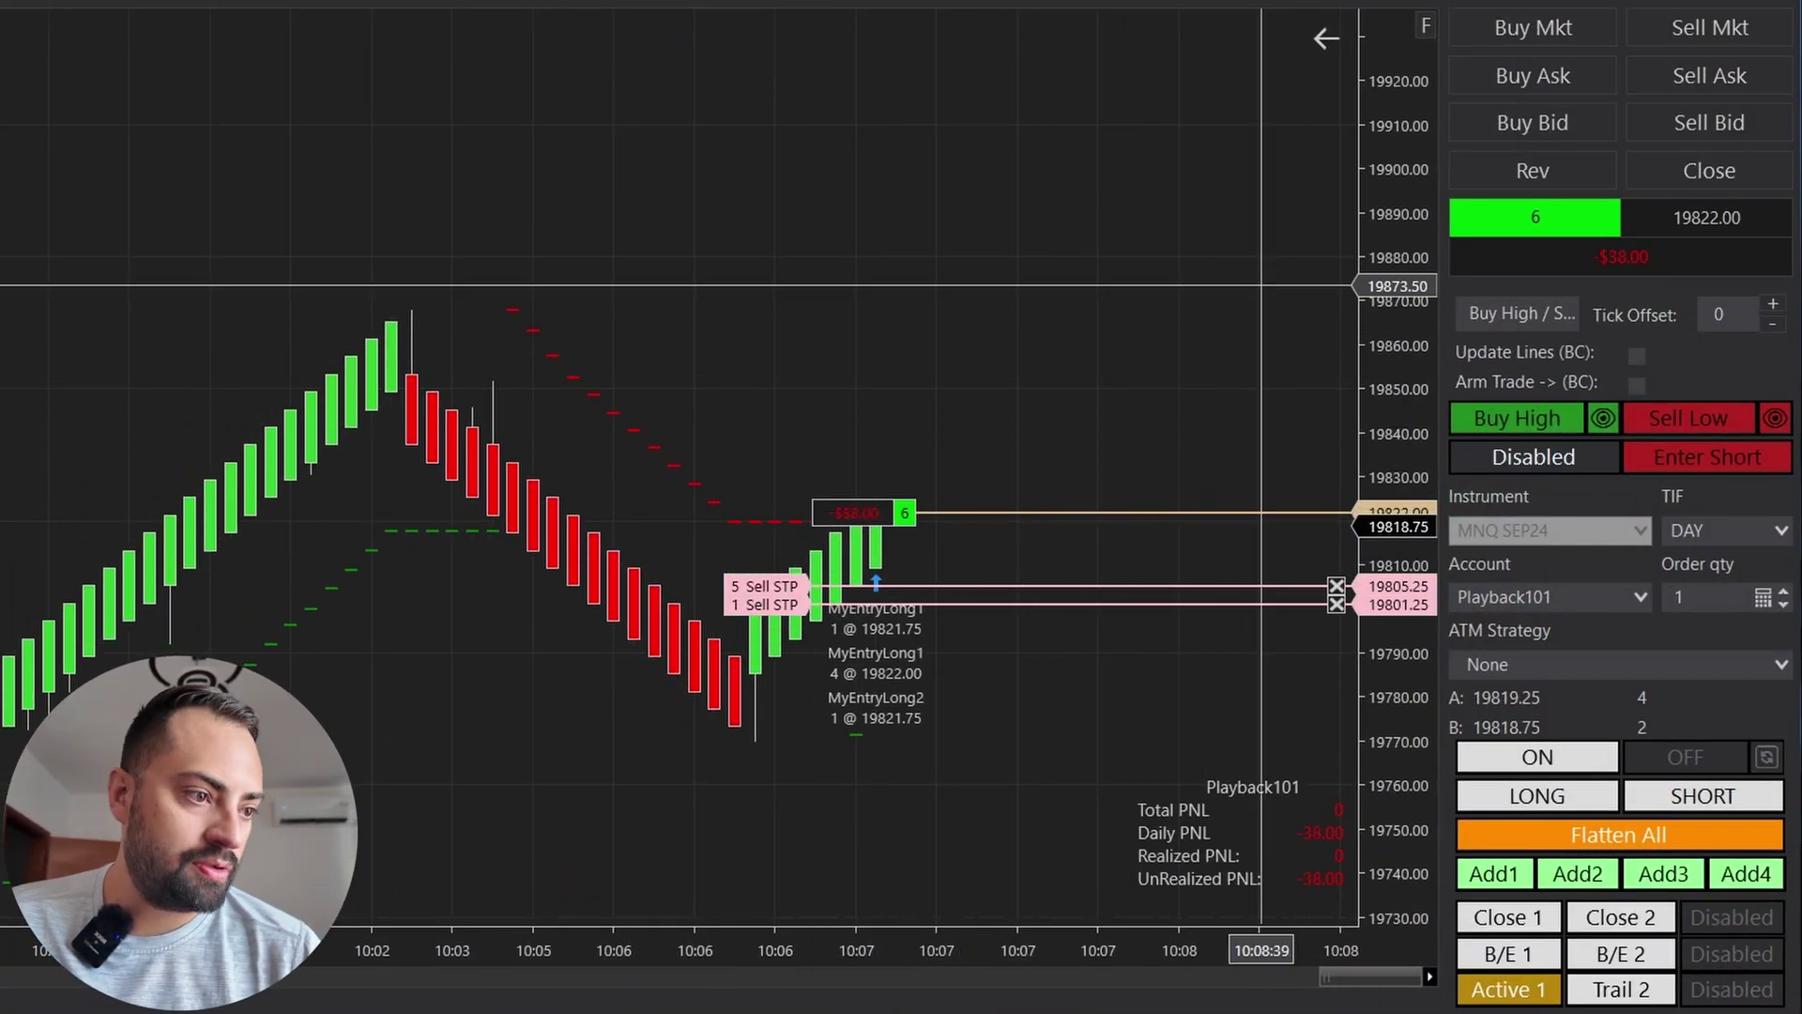
{"action": "scroll", "coordinate": [1223, 290], "scroll_direction": "up", "scroll_amount": 2}
{"action": "left_click_drag", "start_coordinate": [1434, 696], "coordinate": [1419, 565]}
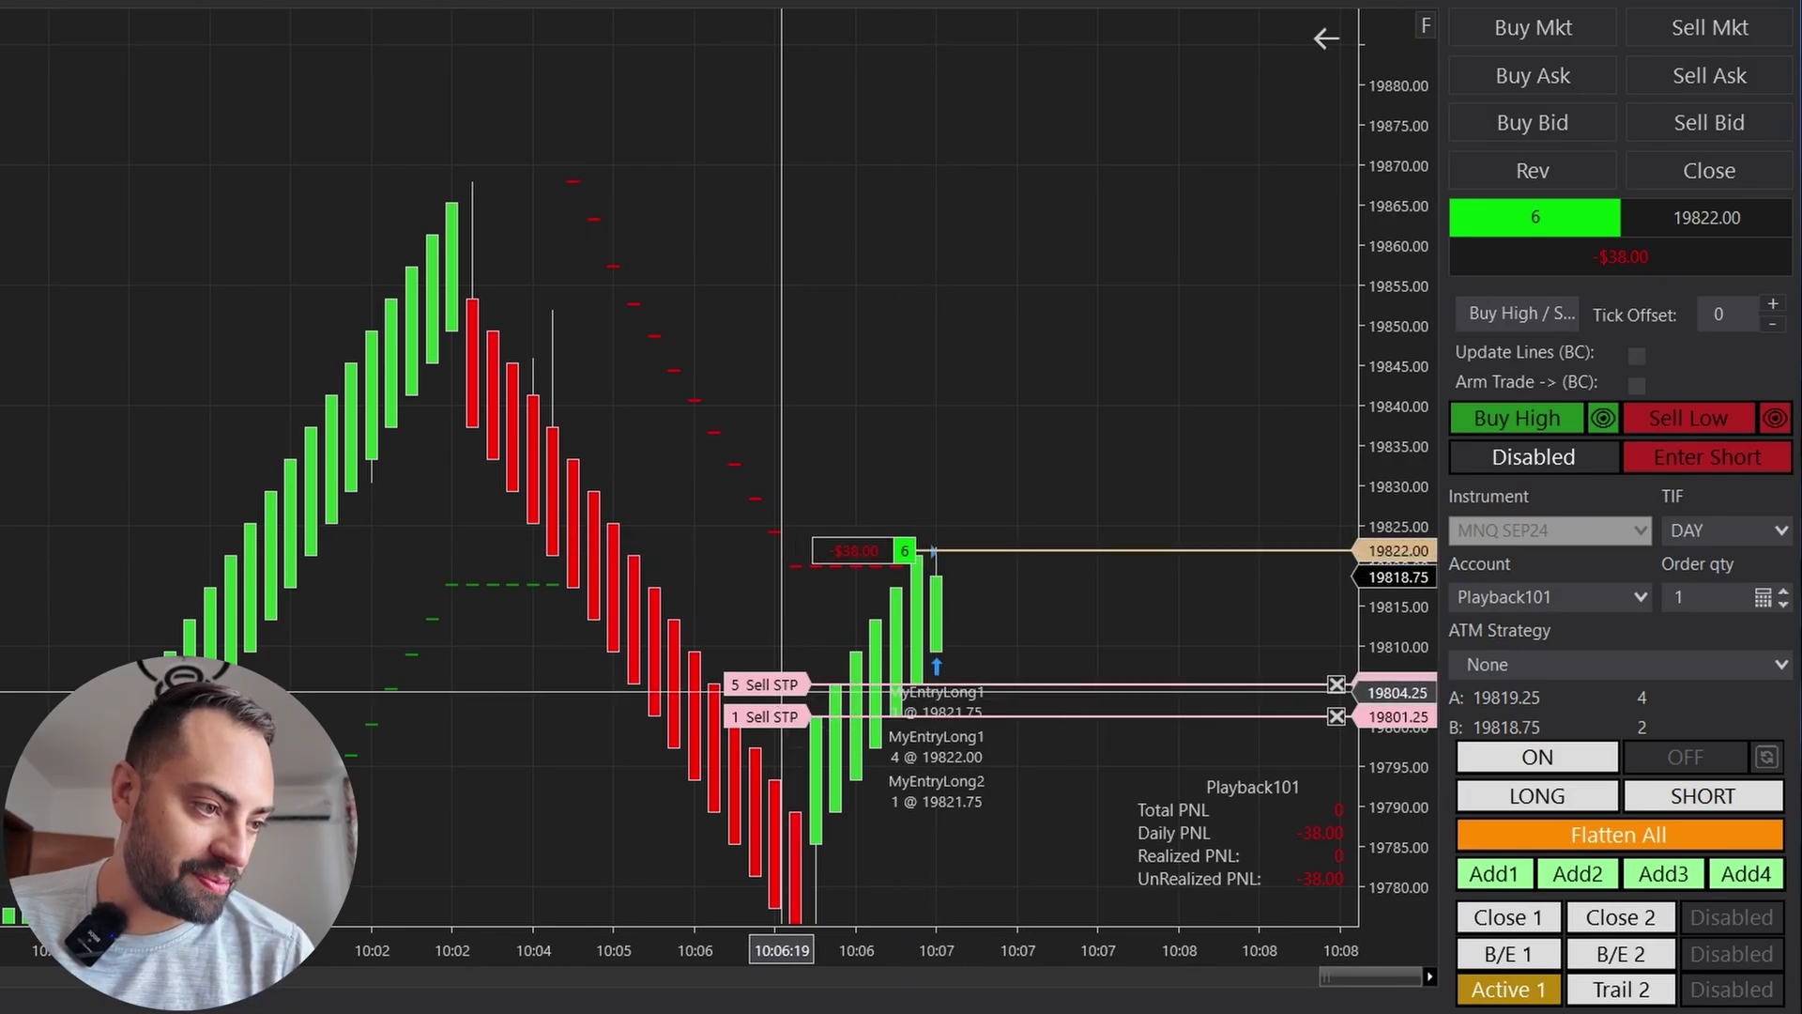
{"action": "left_click_drag", "start_coordinate": [915, 710], "coordinate": [905, 612]}
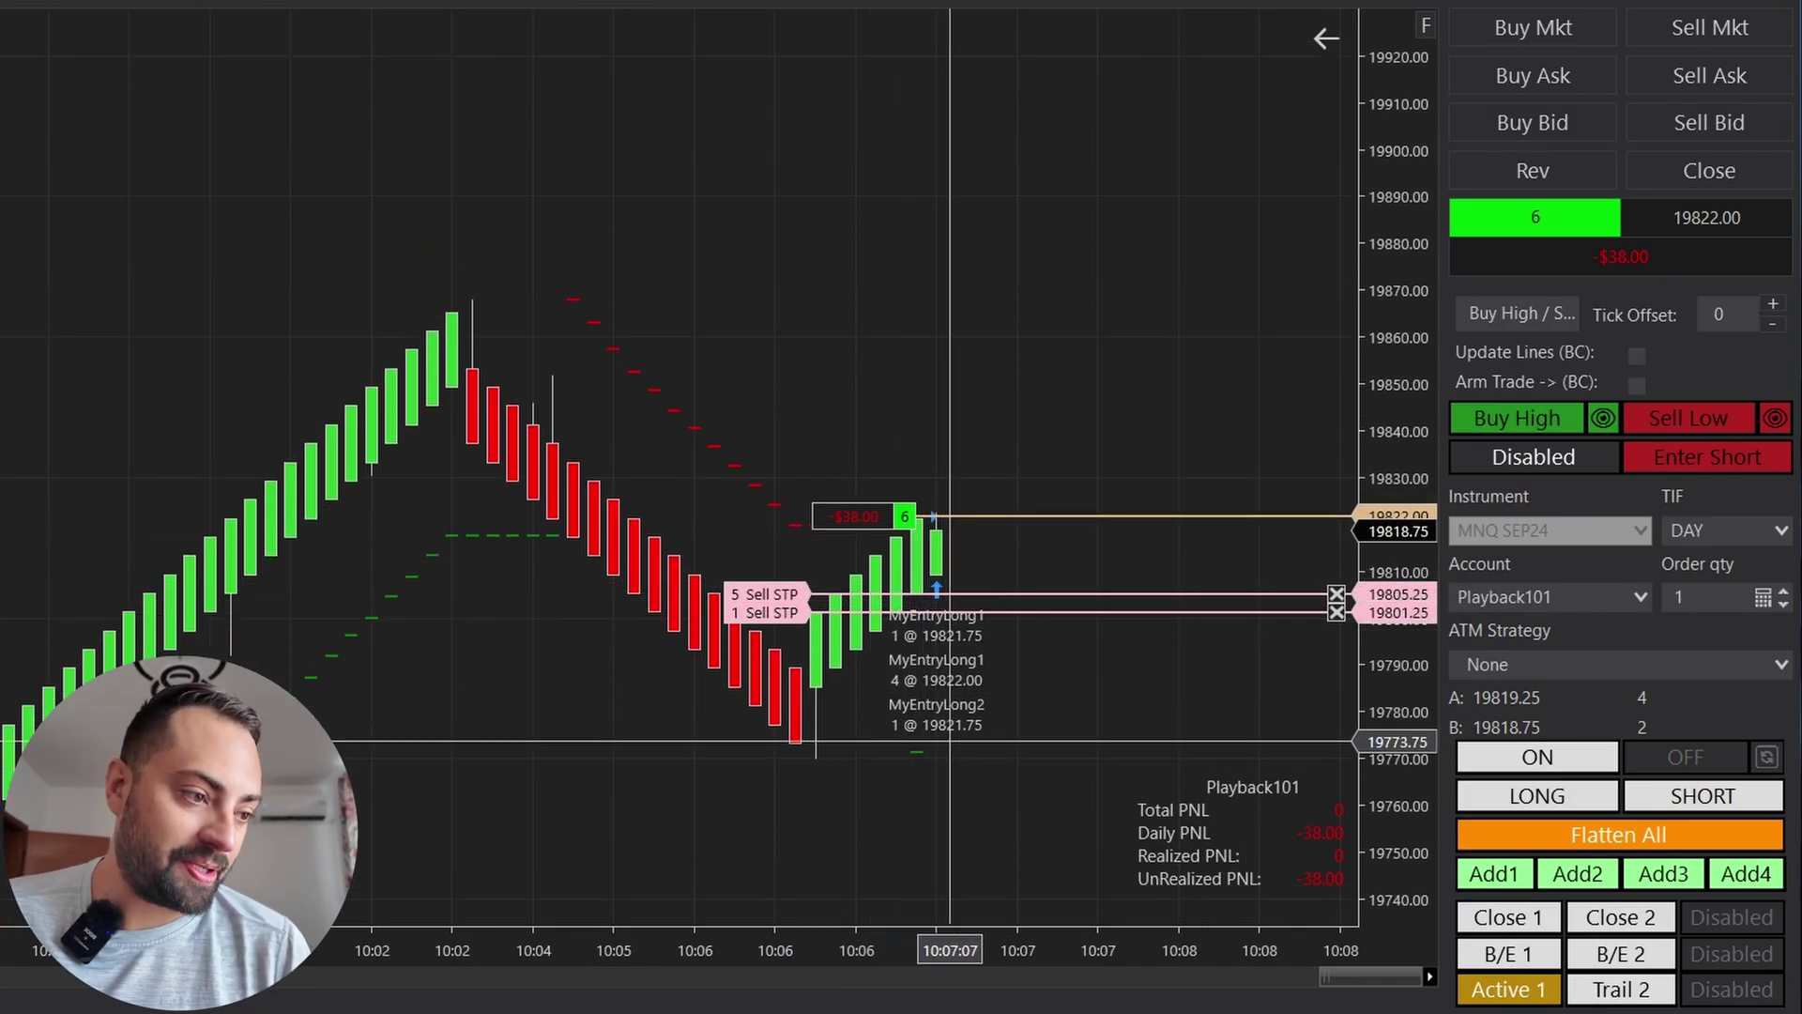
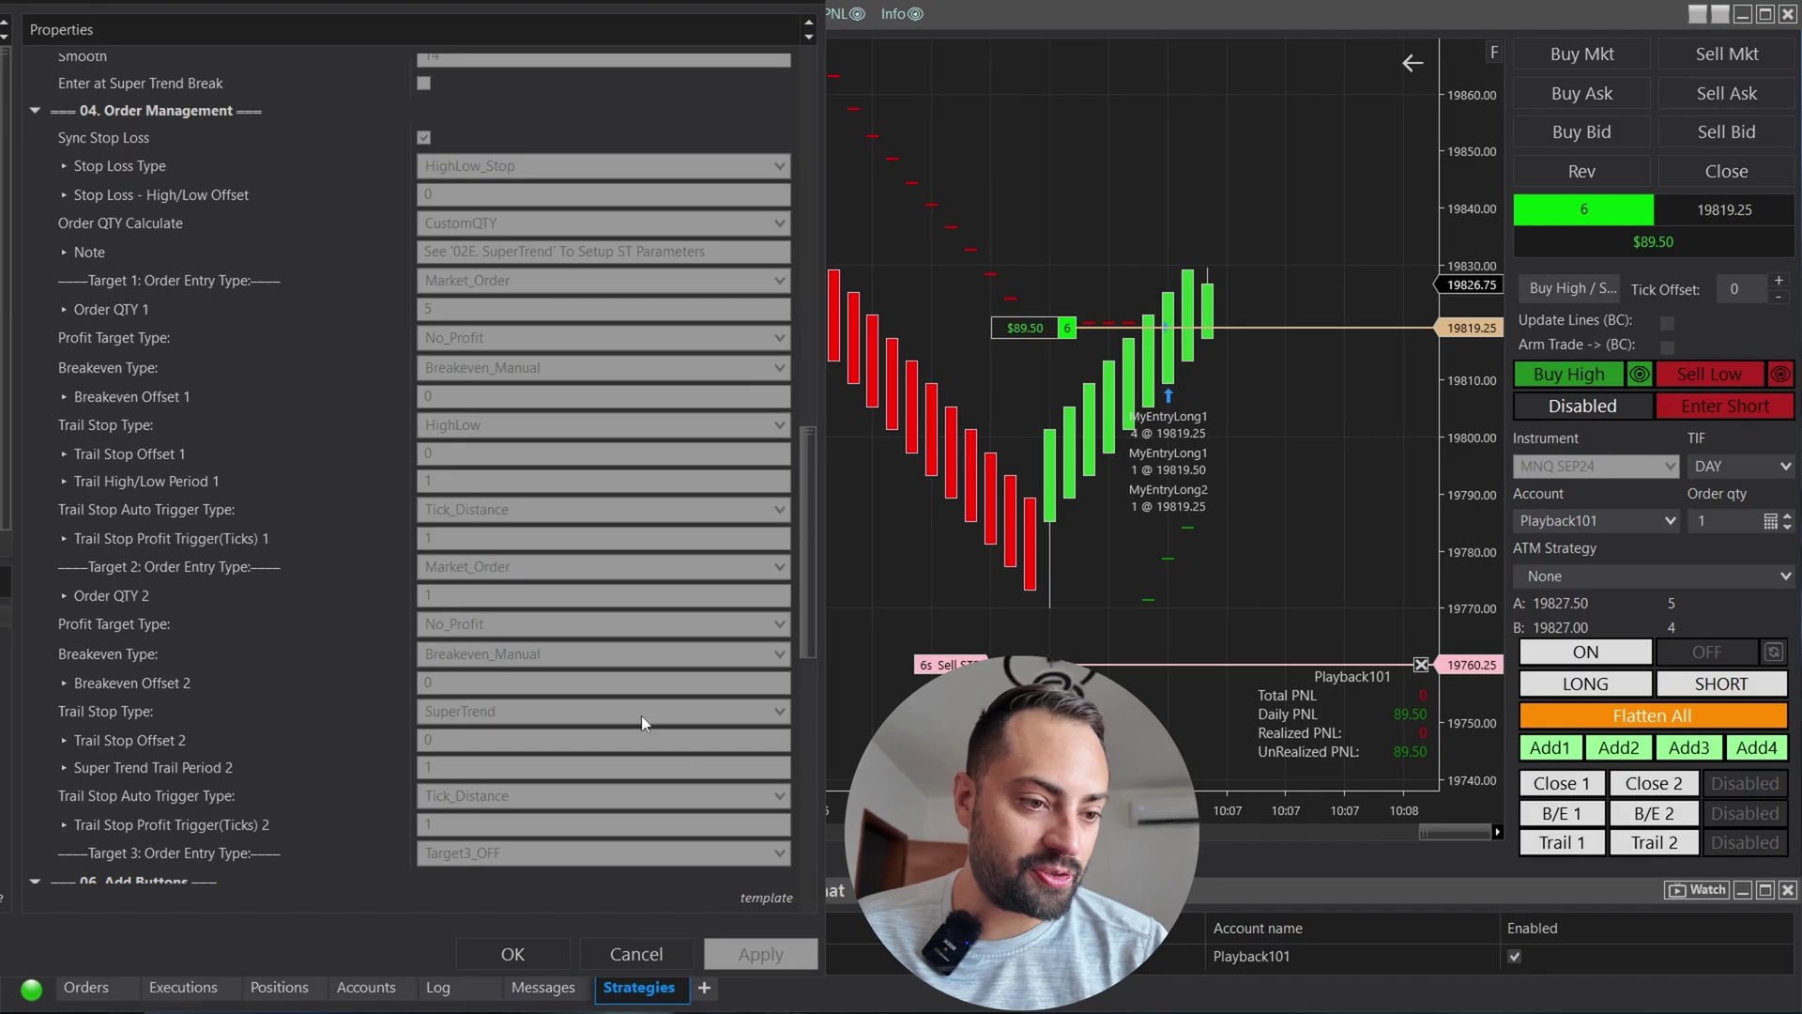
Step: Close the strategy properties and manually activate the trail stop for Target 1
{"action": "left_click", "coordinate": [511, 955]}
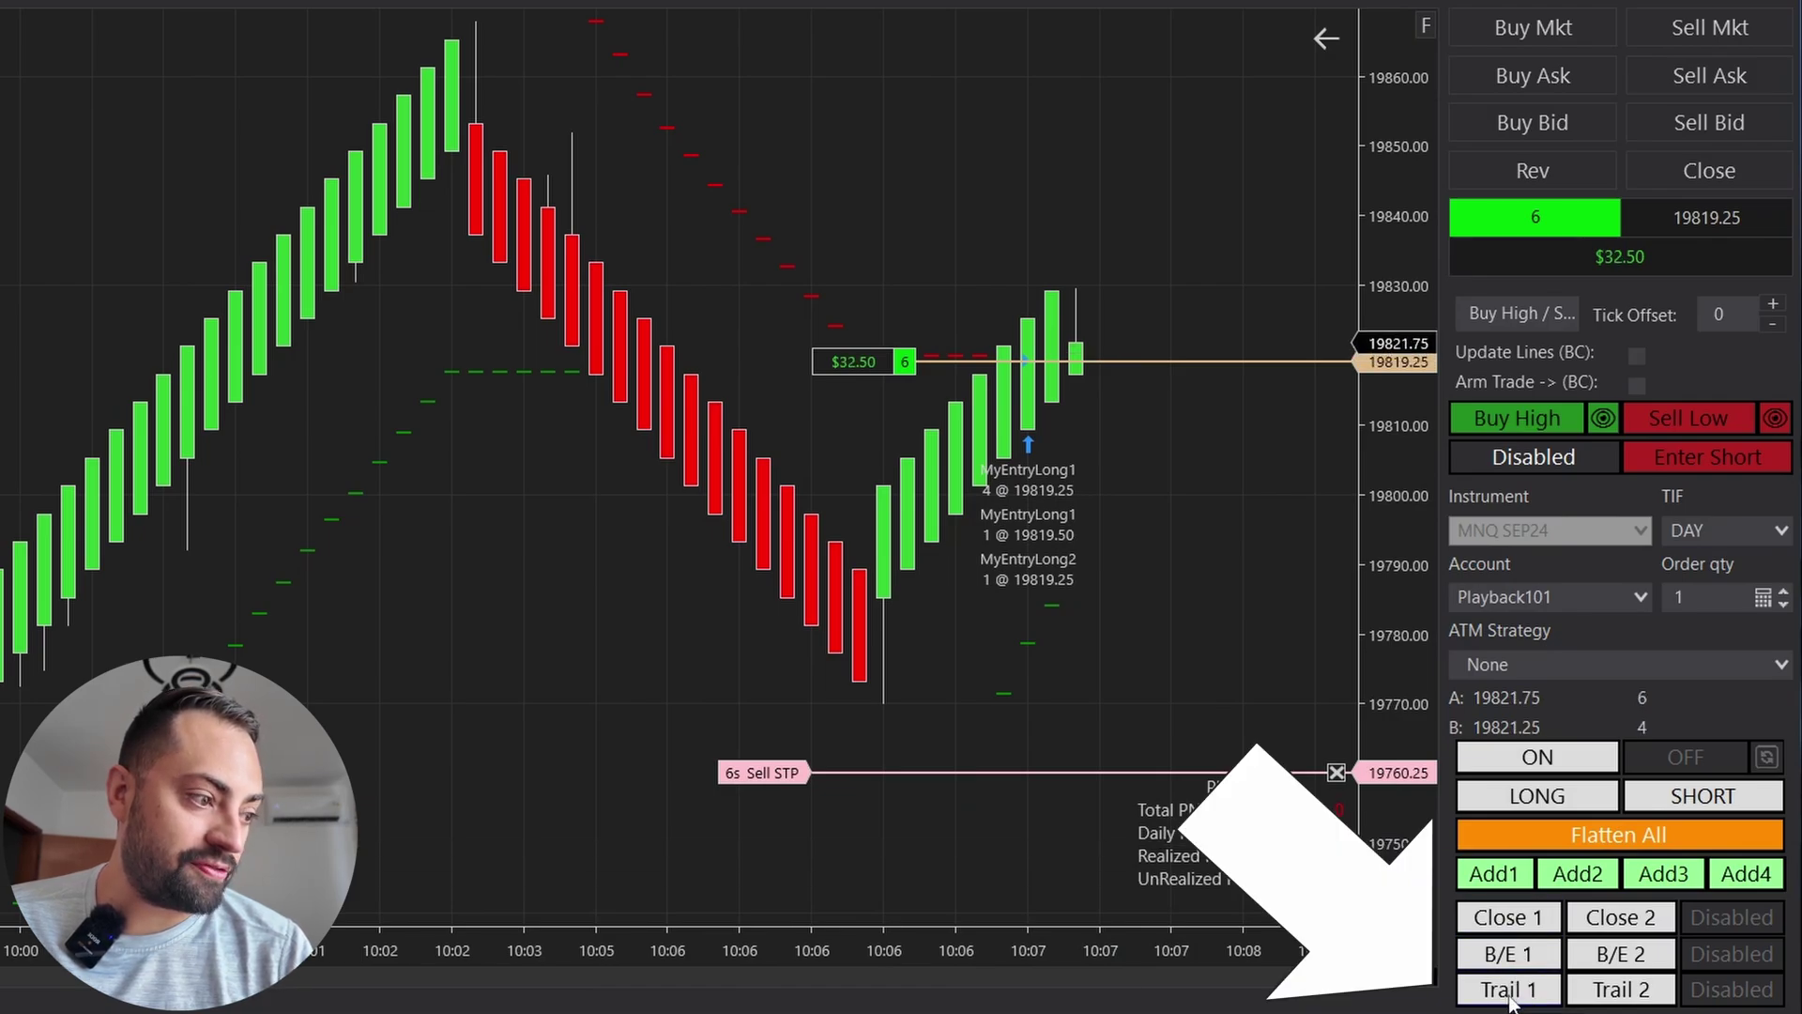
{"action": "left_click", "coordinate": [1509, 991]}
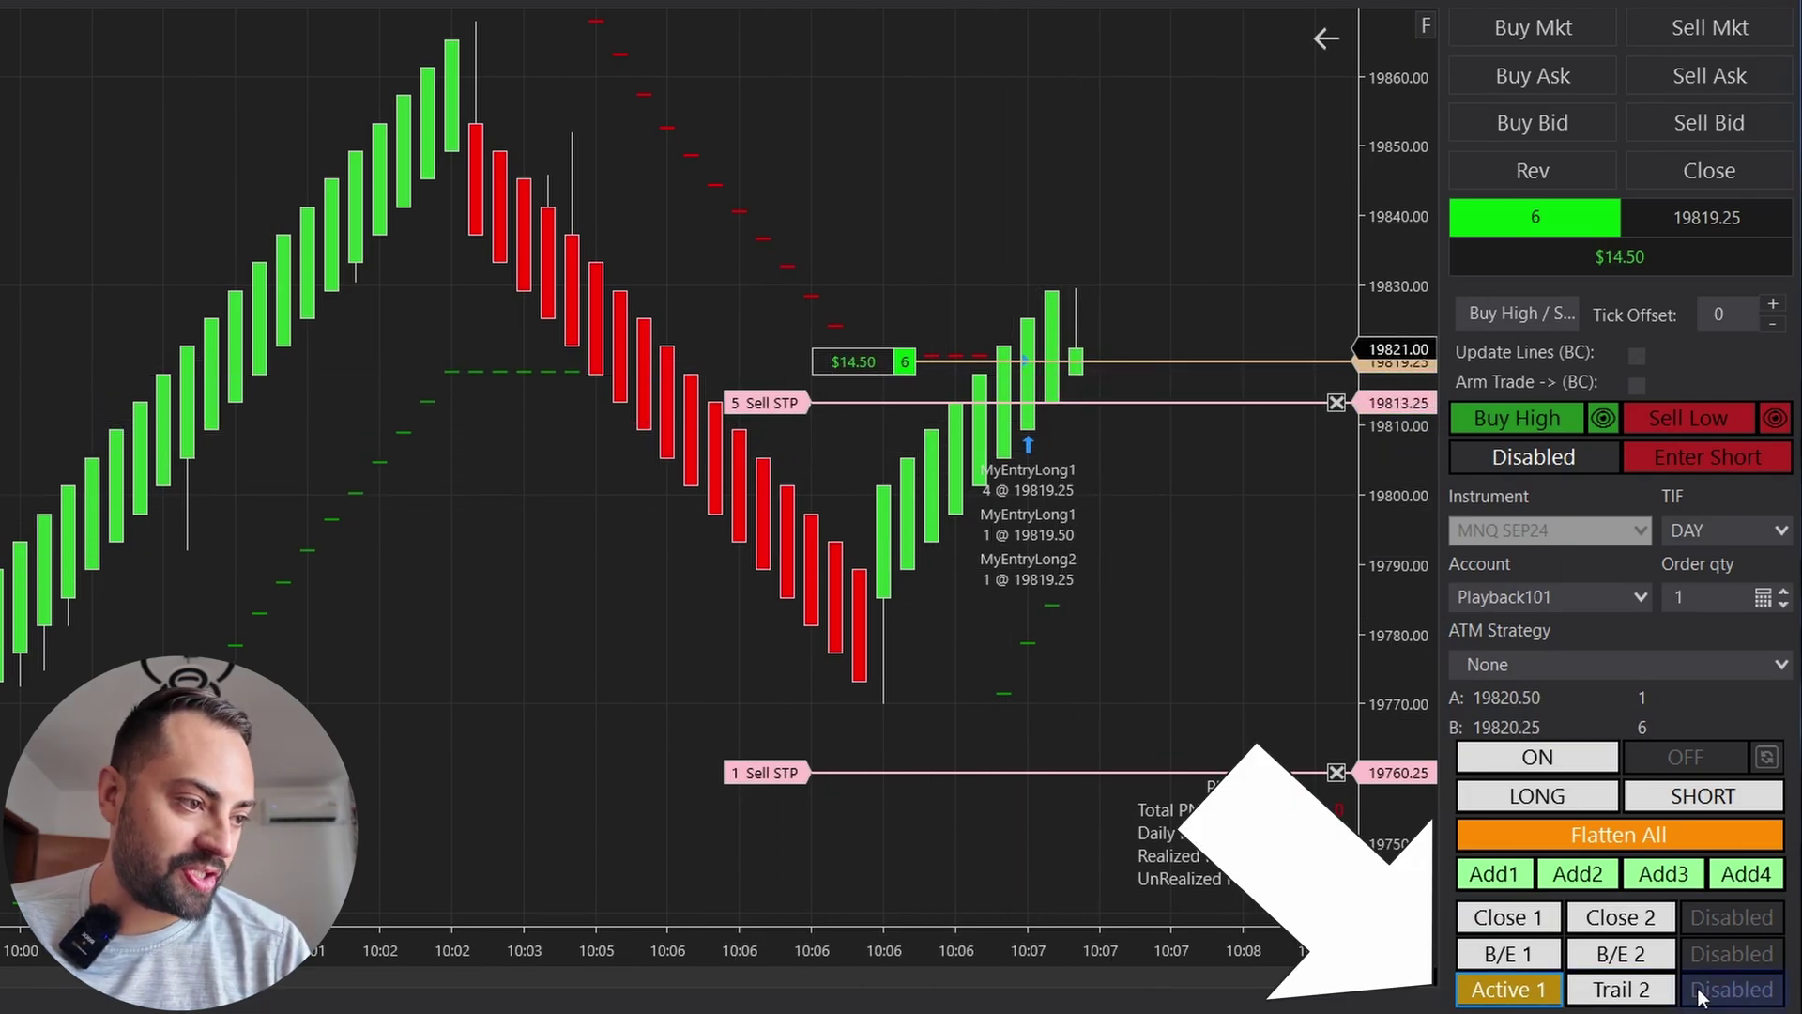
Step: Manually activate the trail stop for Target 2 on the open long position
{"action": "left_click", "coordinate": [1621, 991]}
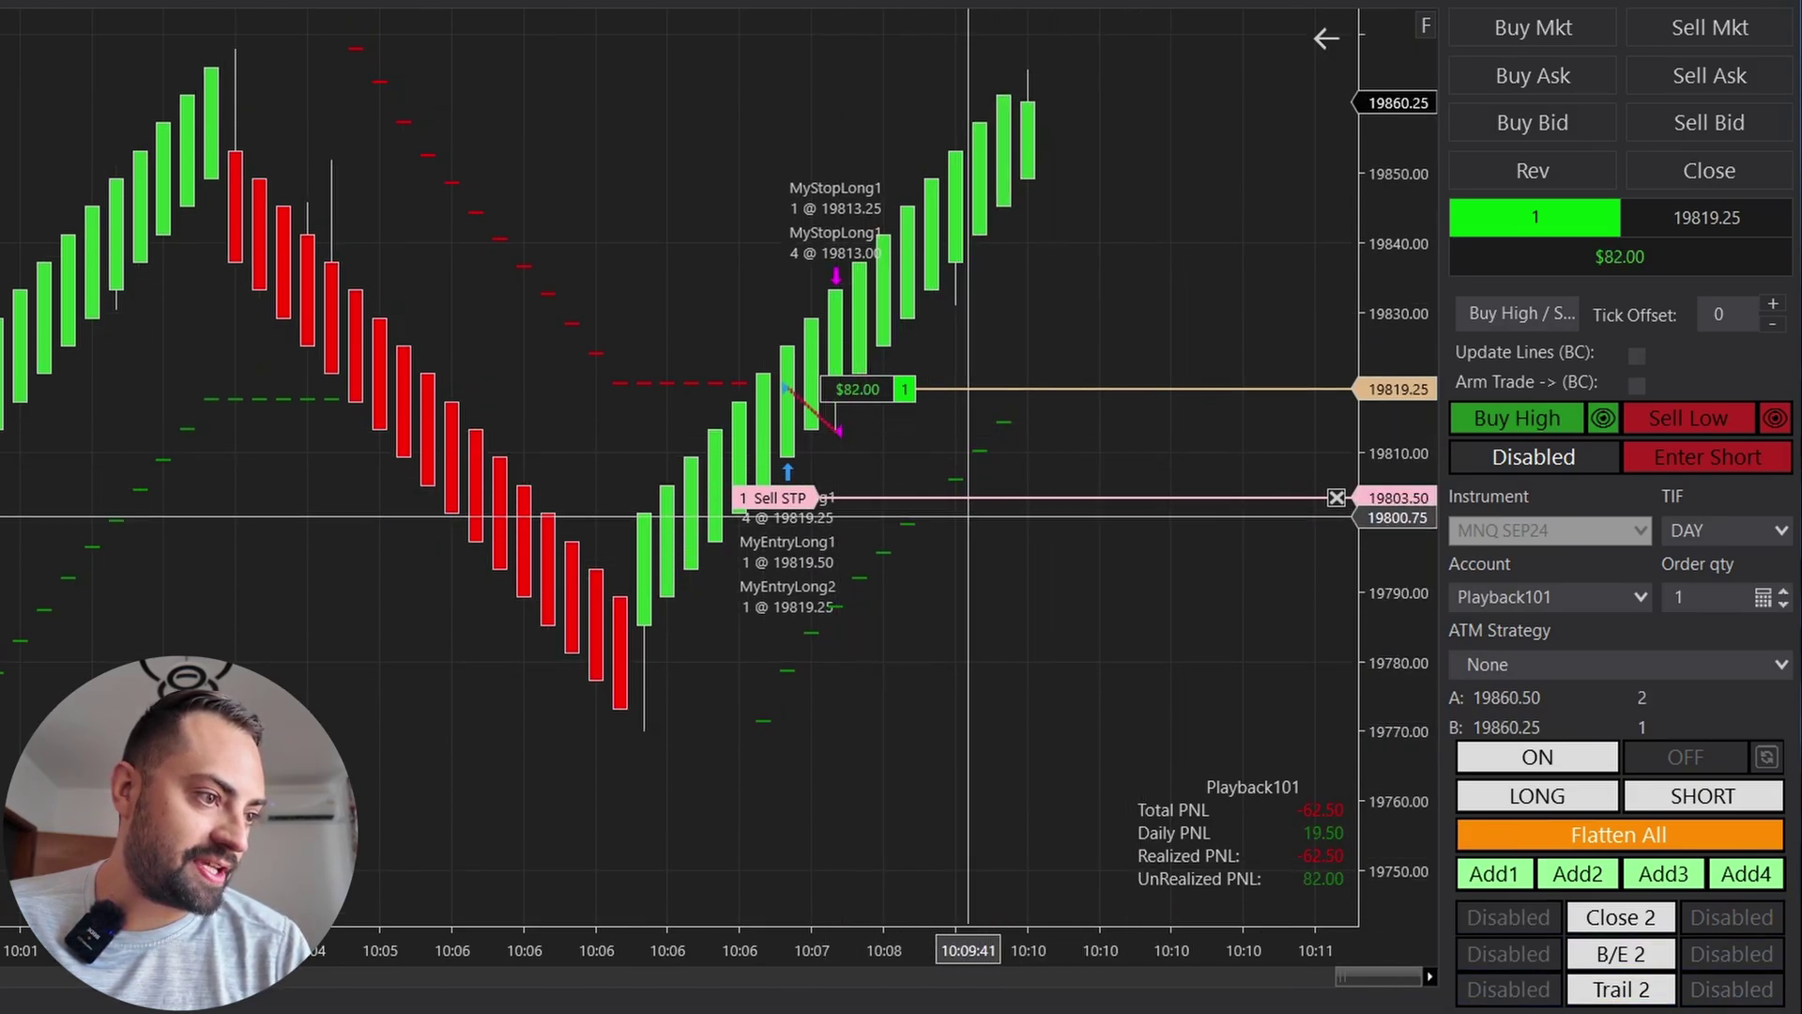
{"action": "left_click", "coordinate": [1638, 993]}
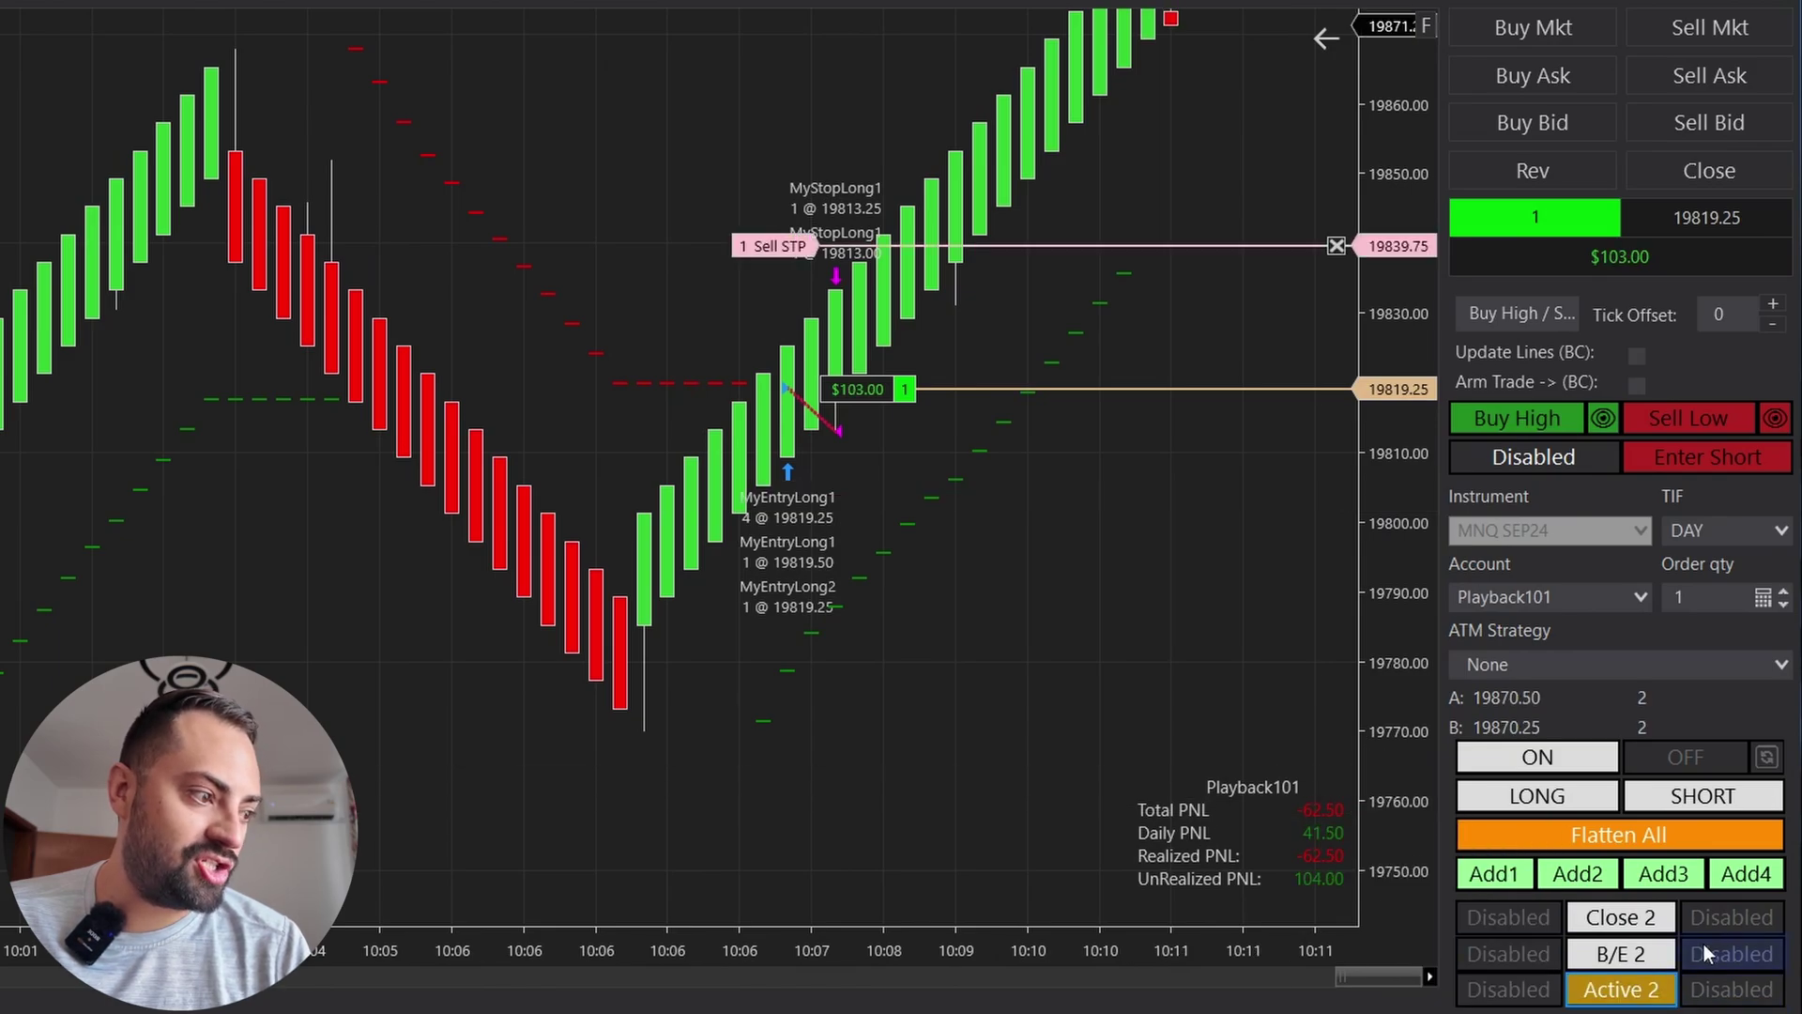
{"action": "left_click_drag", "start_coordinate": [1090, 744], "coordinate": [732, 601]}
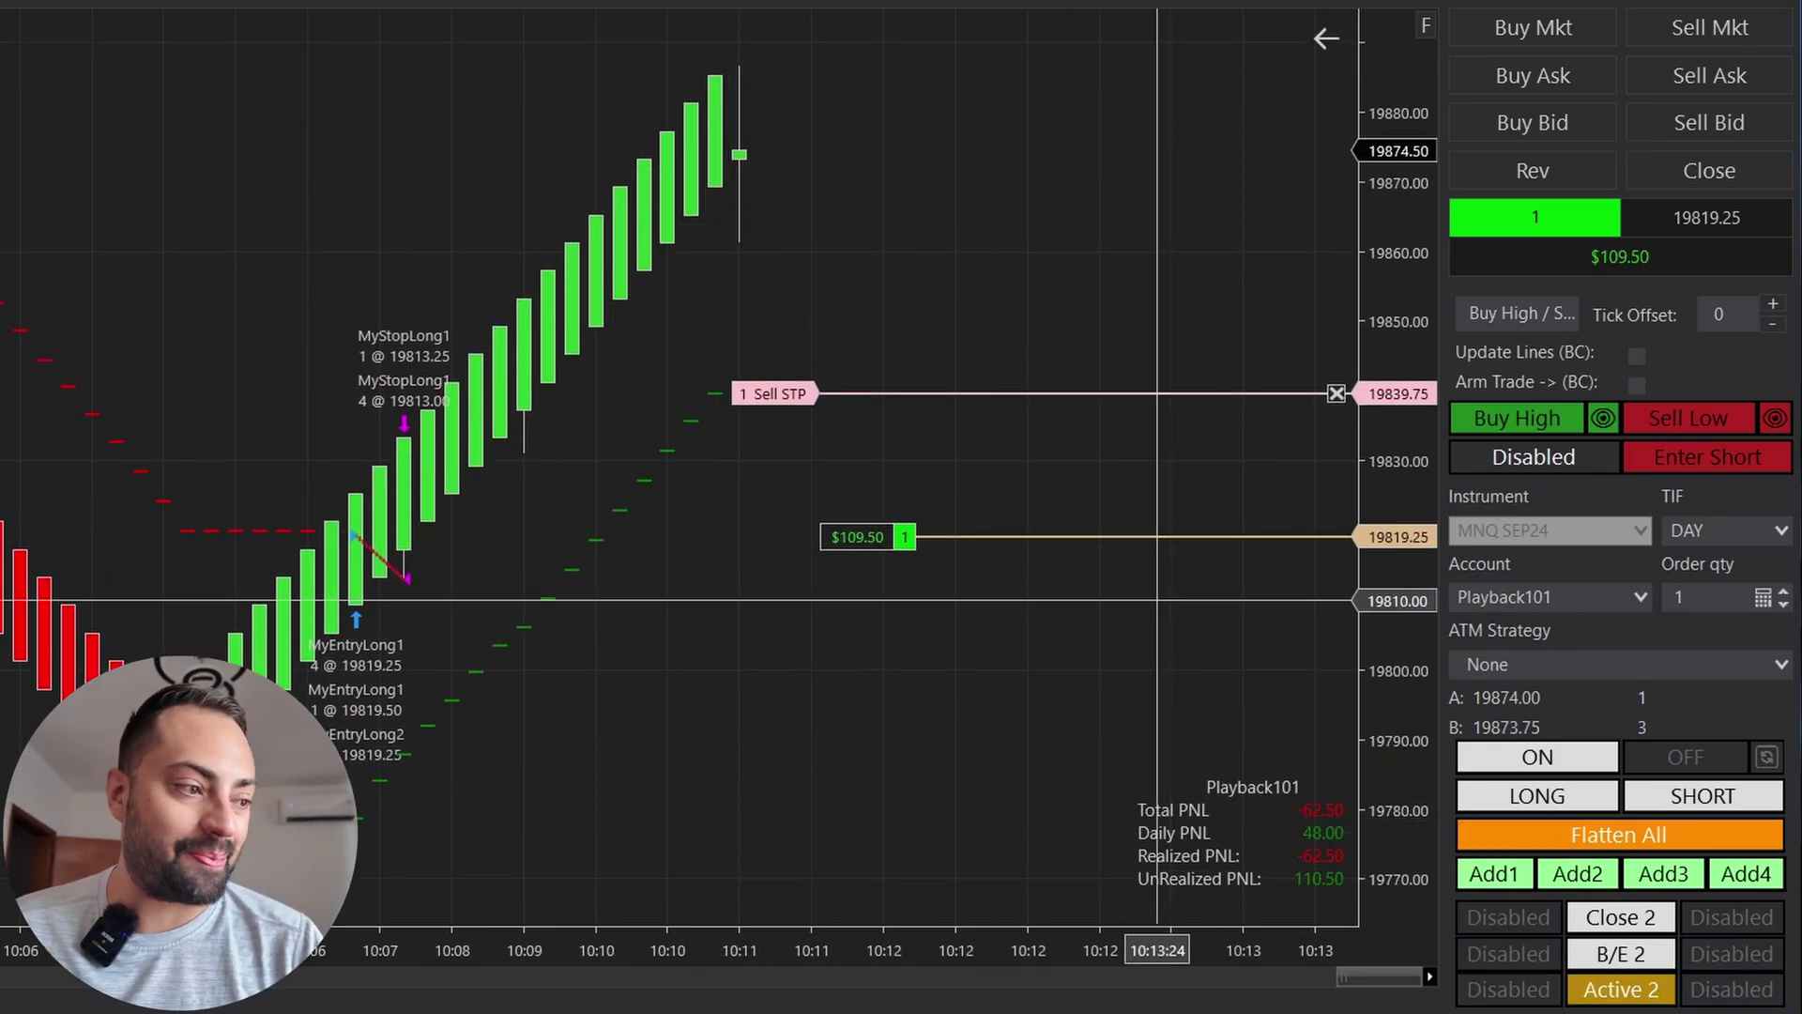
{"action": "left_click", "coordinate": [1669, 993]}
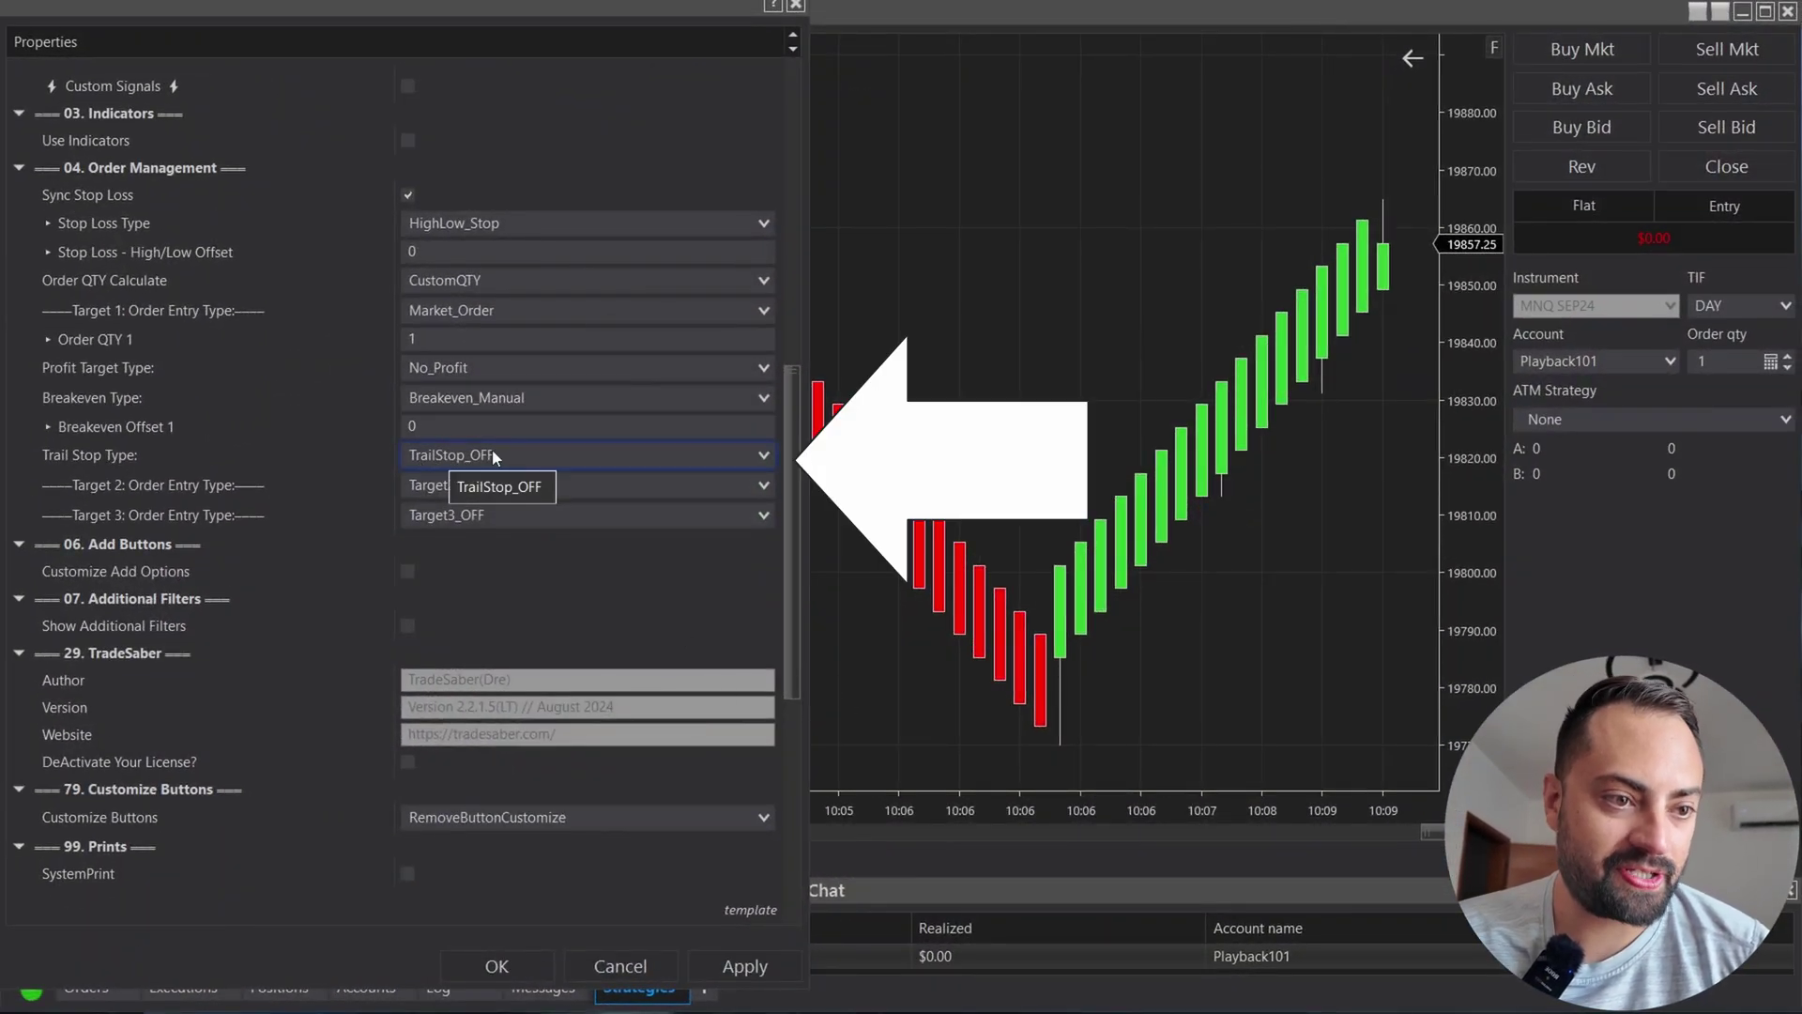
Step: Set Target 1's trail stop type to HighLow with a trail stop offset of 5
{"action": "left_click", "coordinate": [465, 456]}
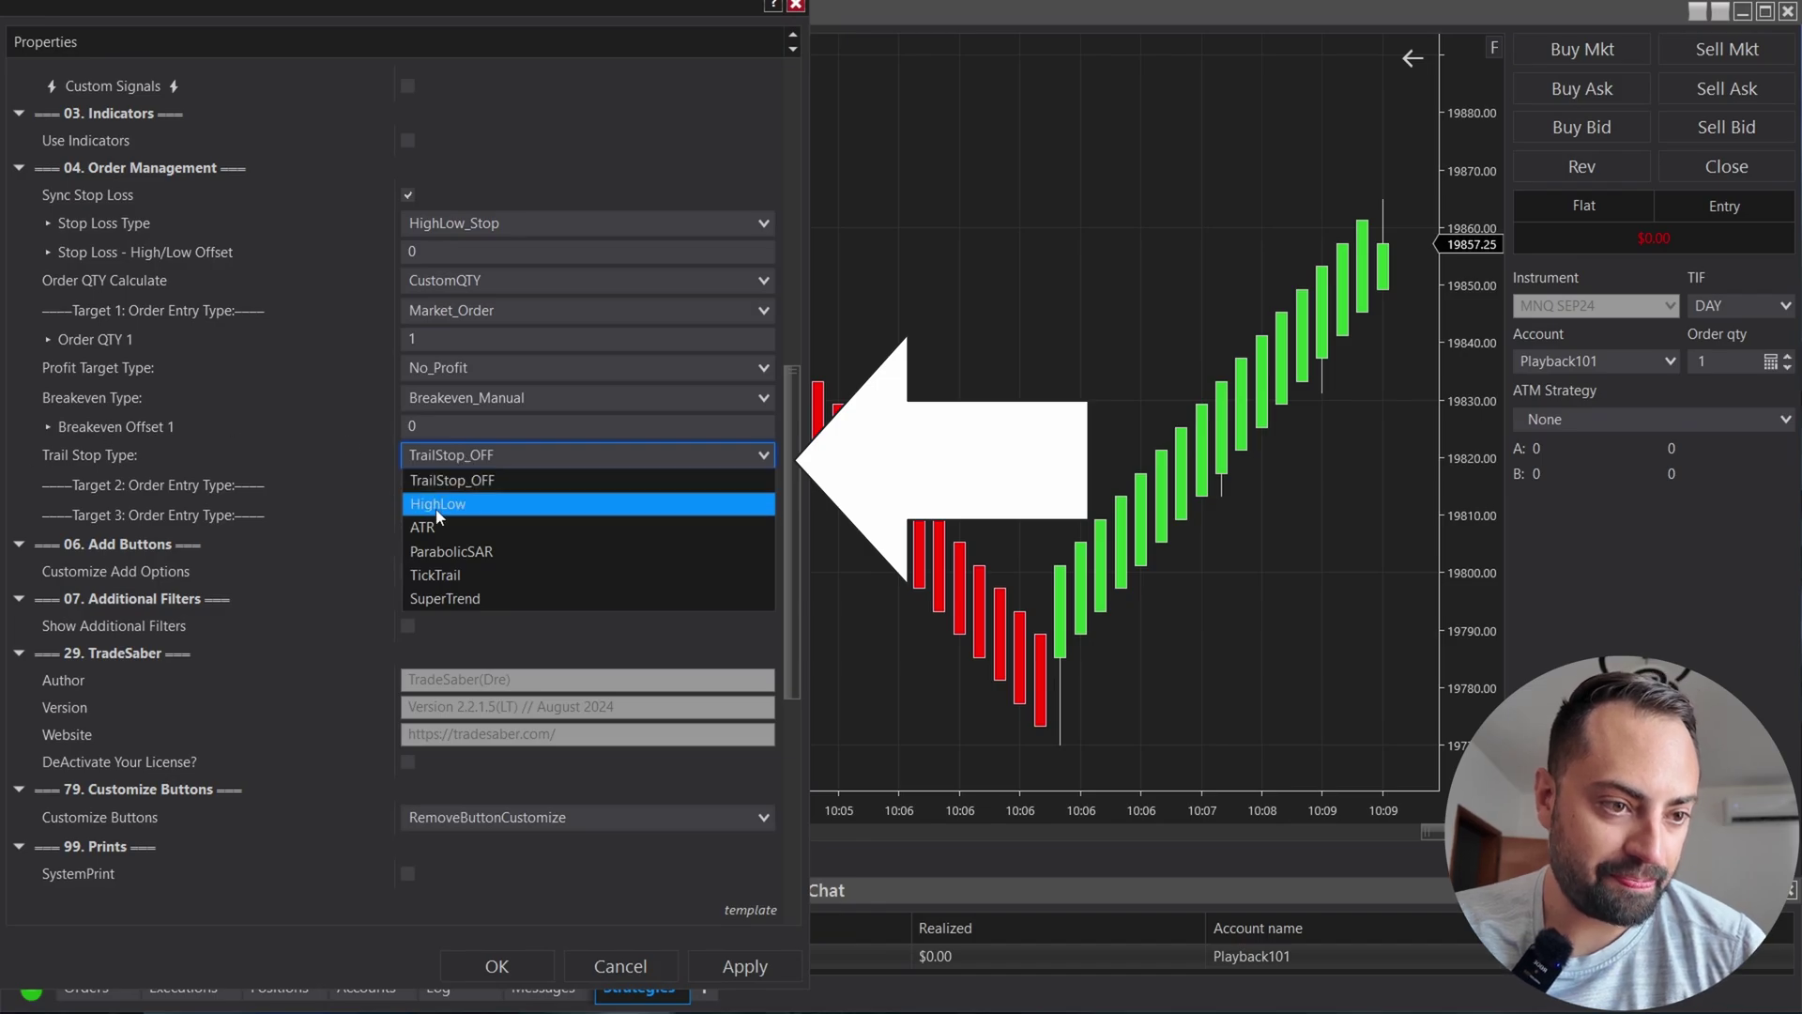
{"action": "key", "text": "Escape"}
{"action": "key", "text": "Down"}
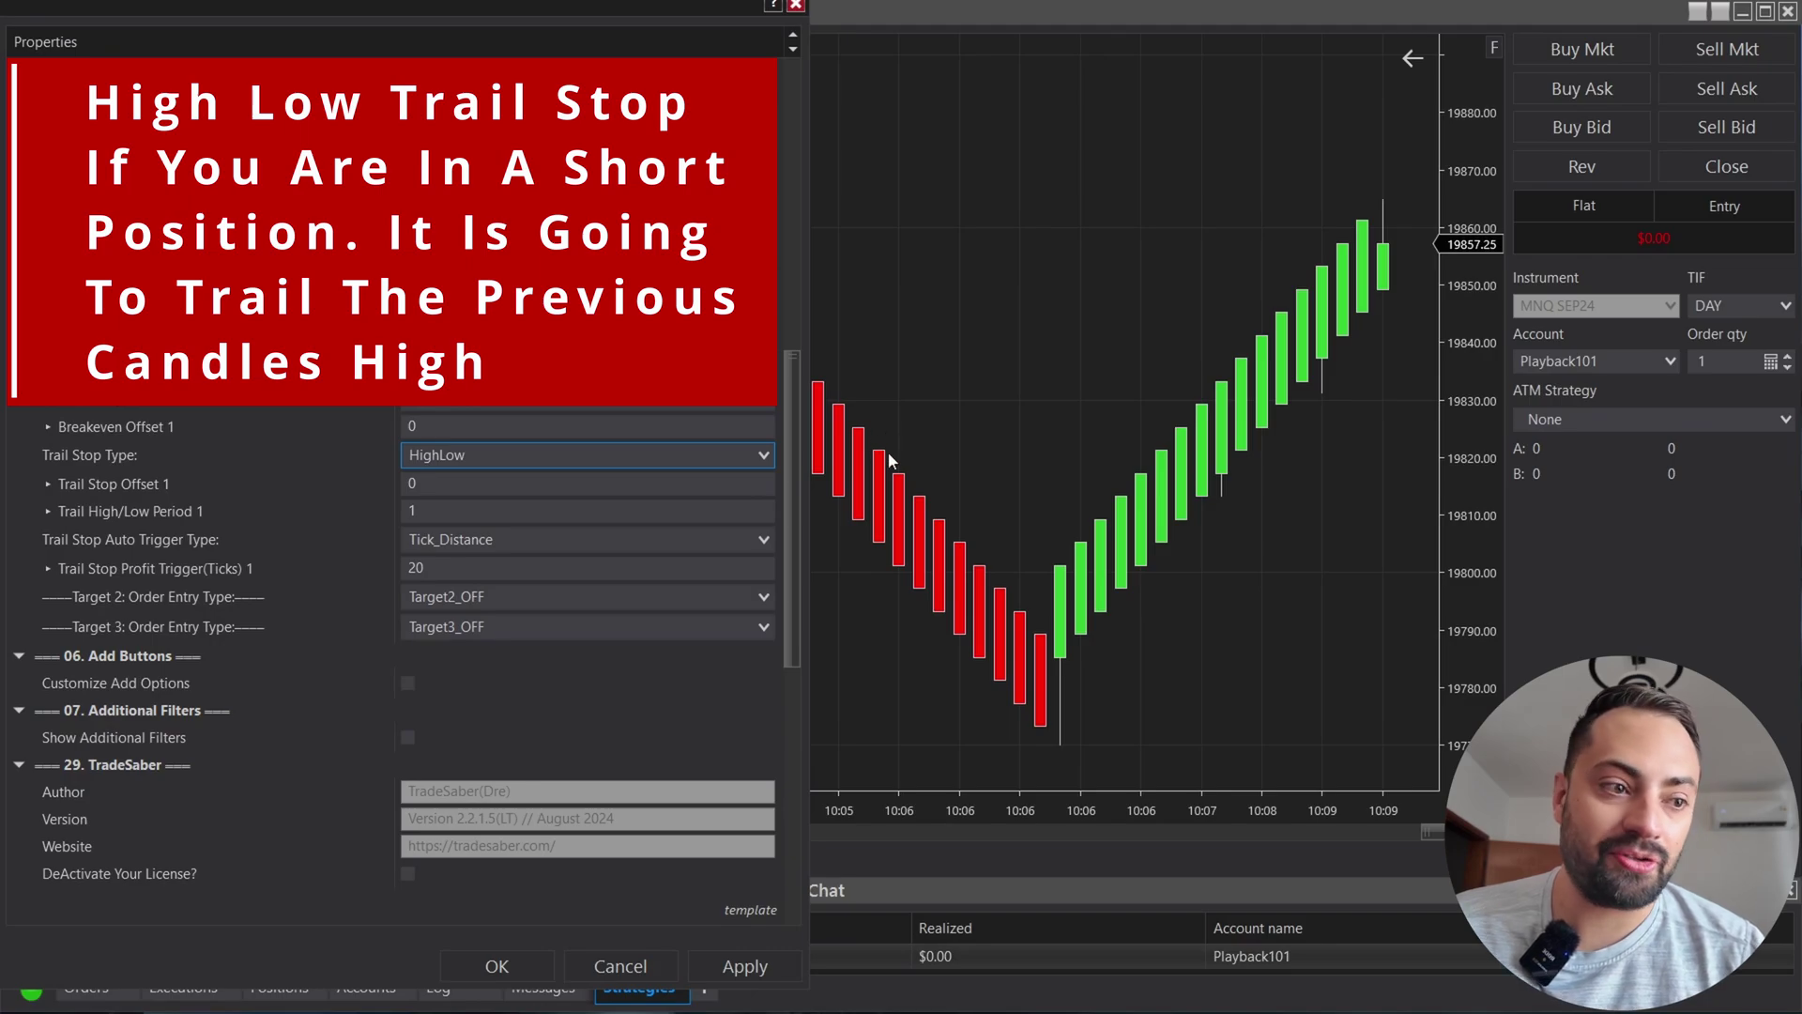
{"action": "key", "text": "Tab"}
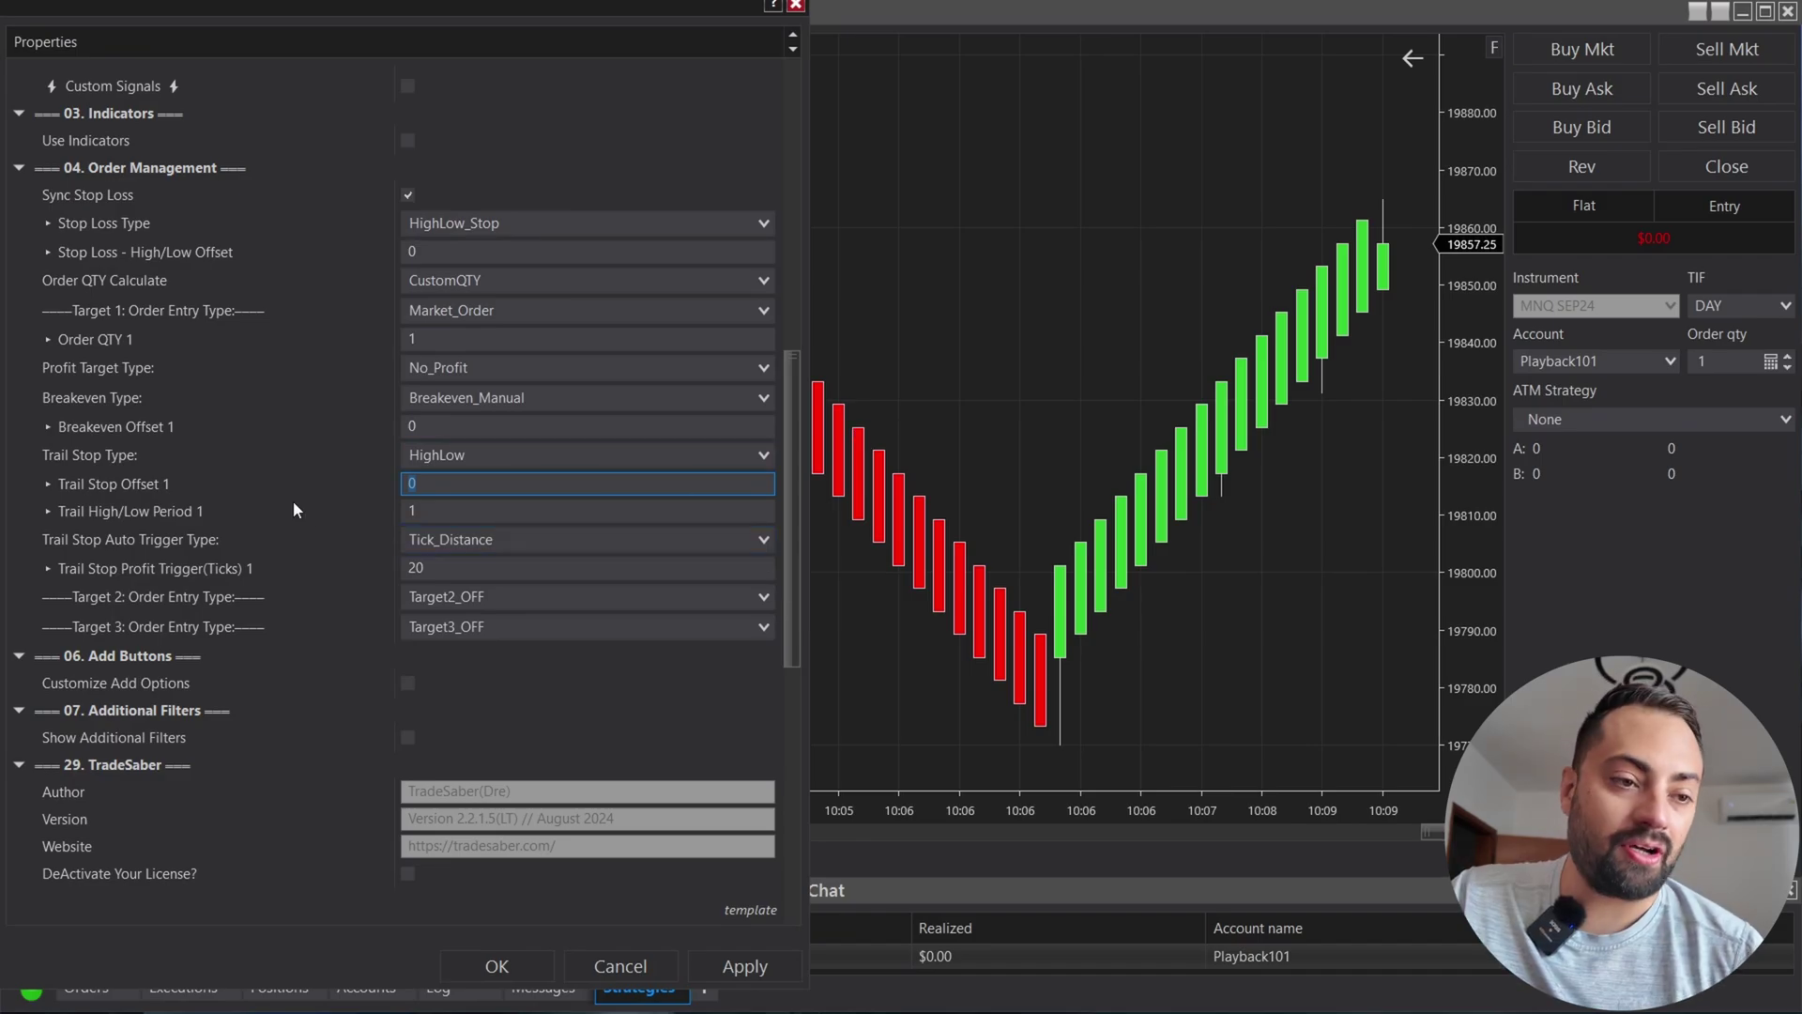
{"action": "type", "text": "5"}
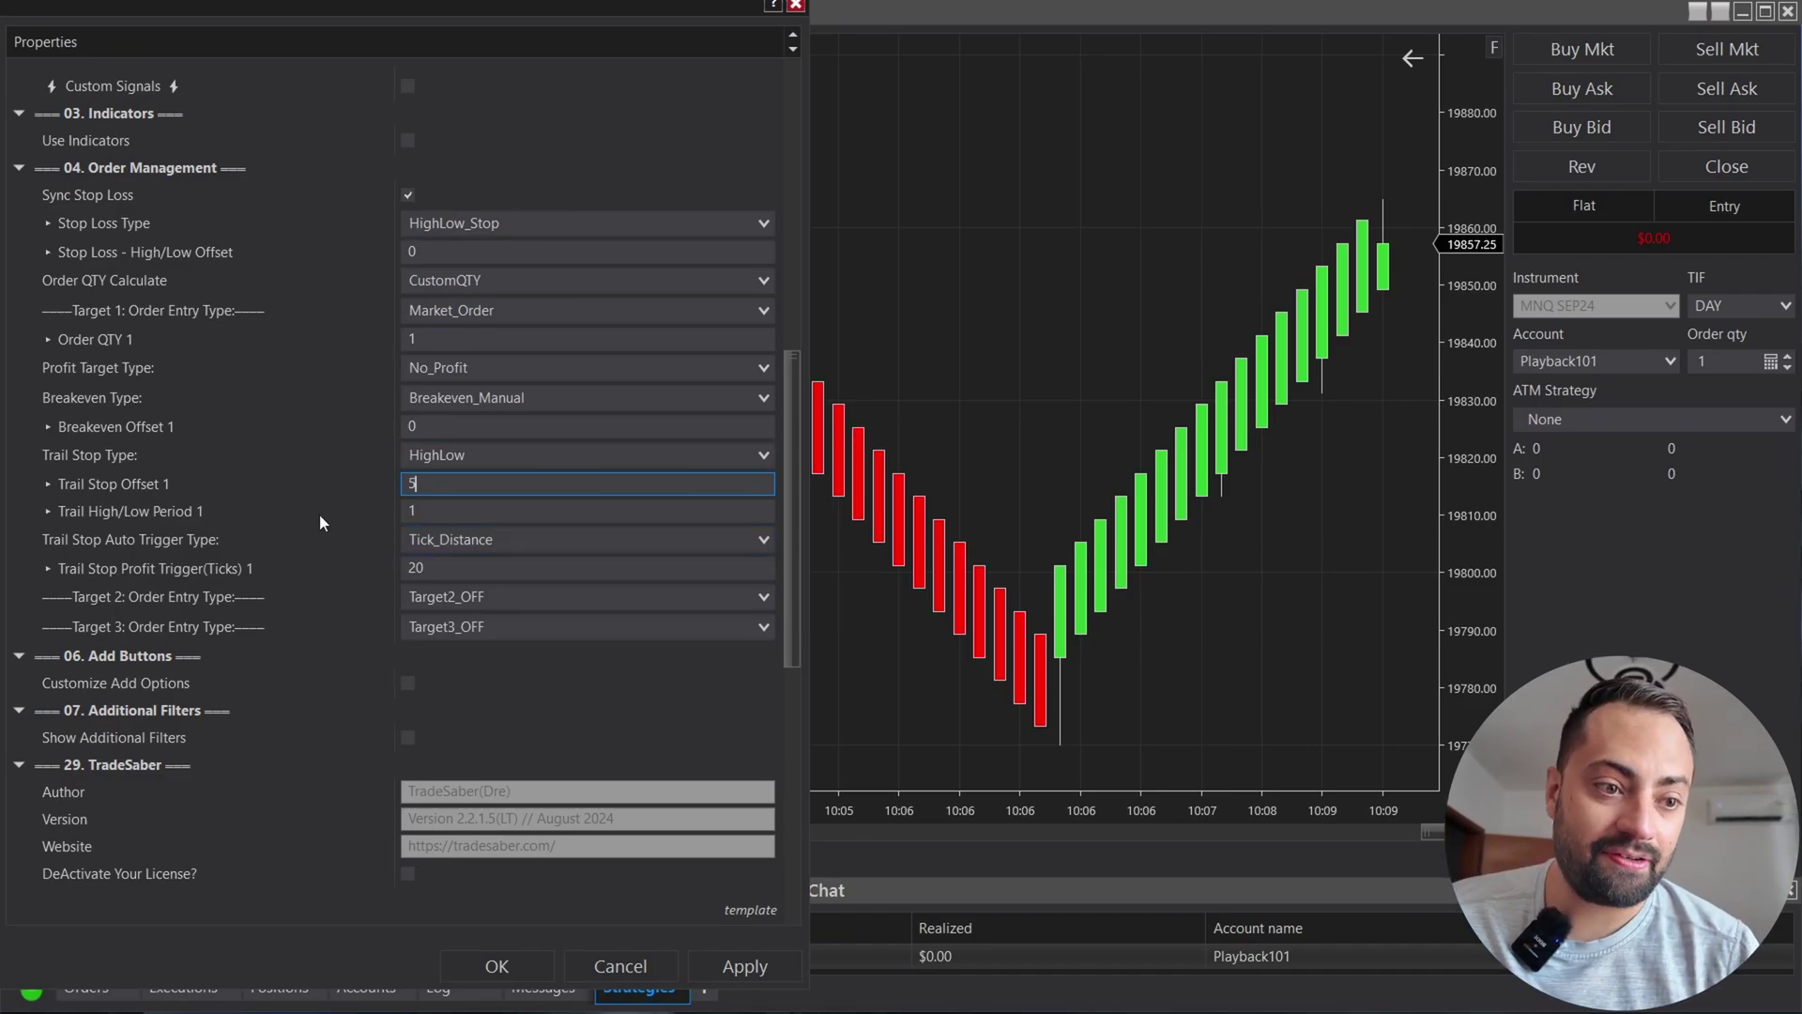
Step: Try a trail stop offset of -5 for Target 1, and set it back to 5
{"action": "key", "text": "ctrl+a"}
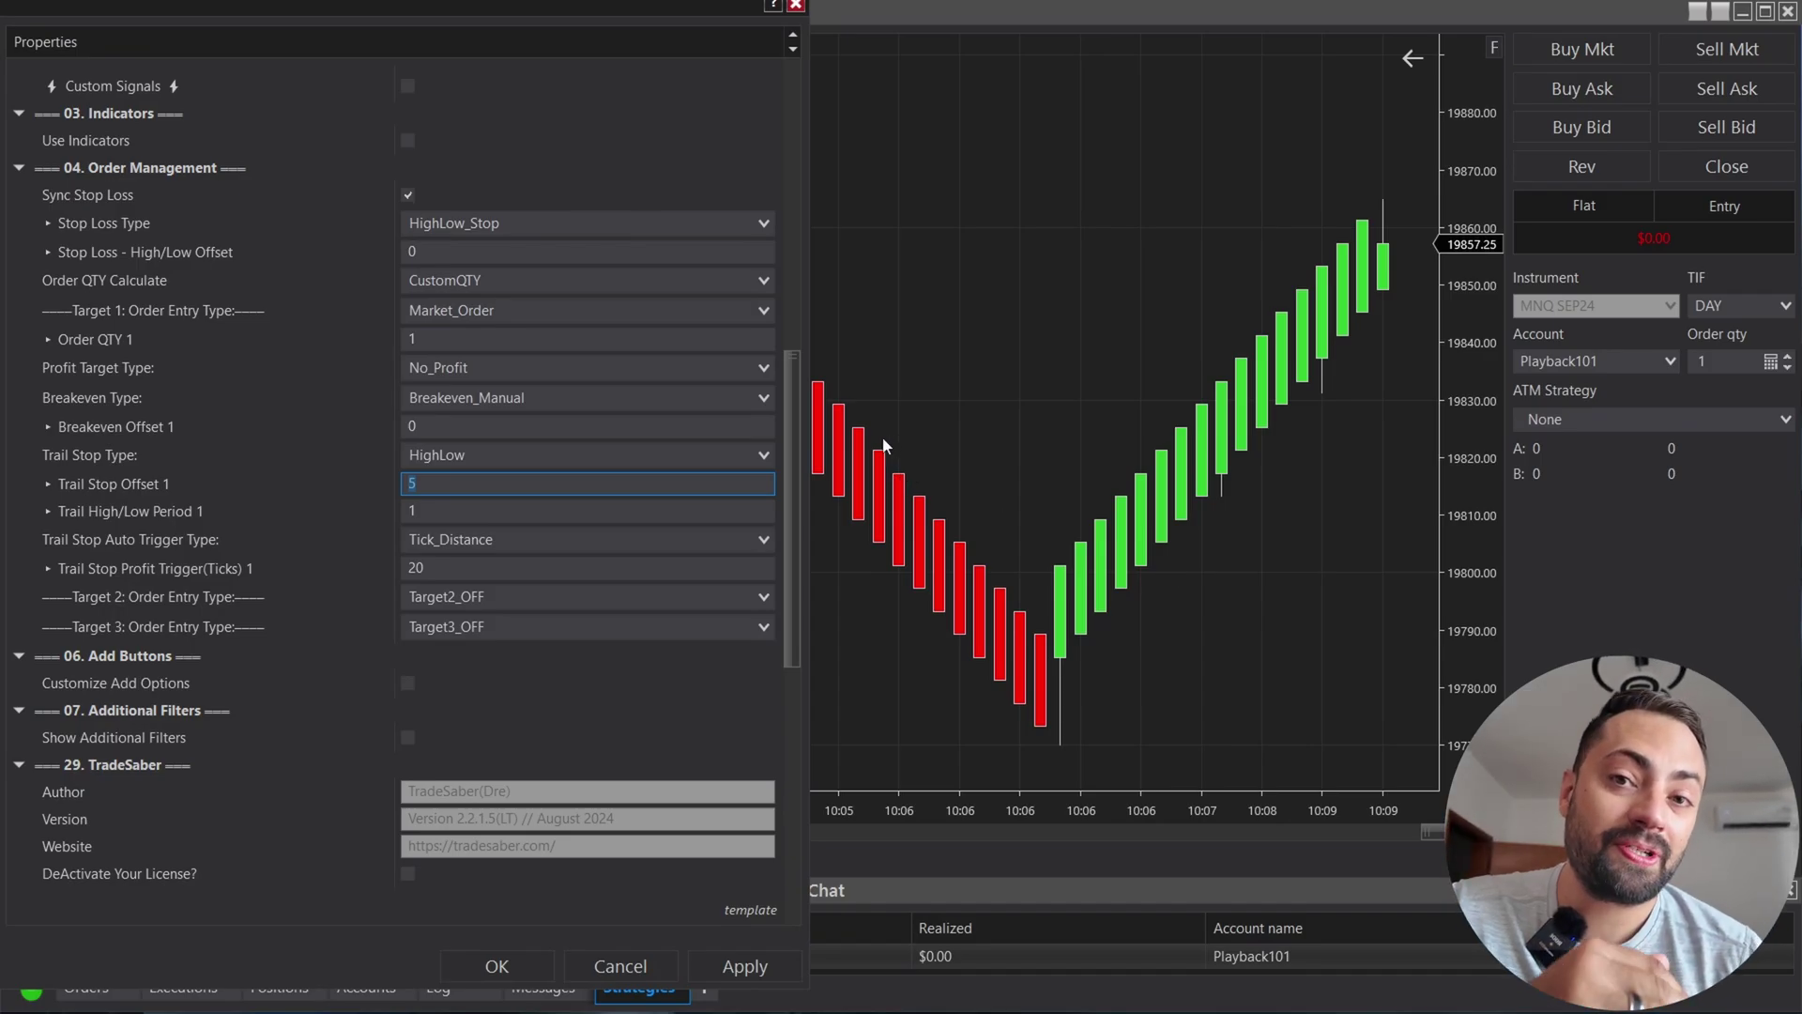
{"action": "type", "text": "-5"}
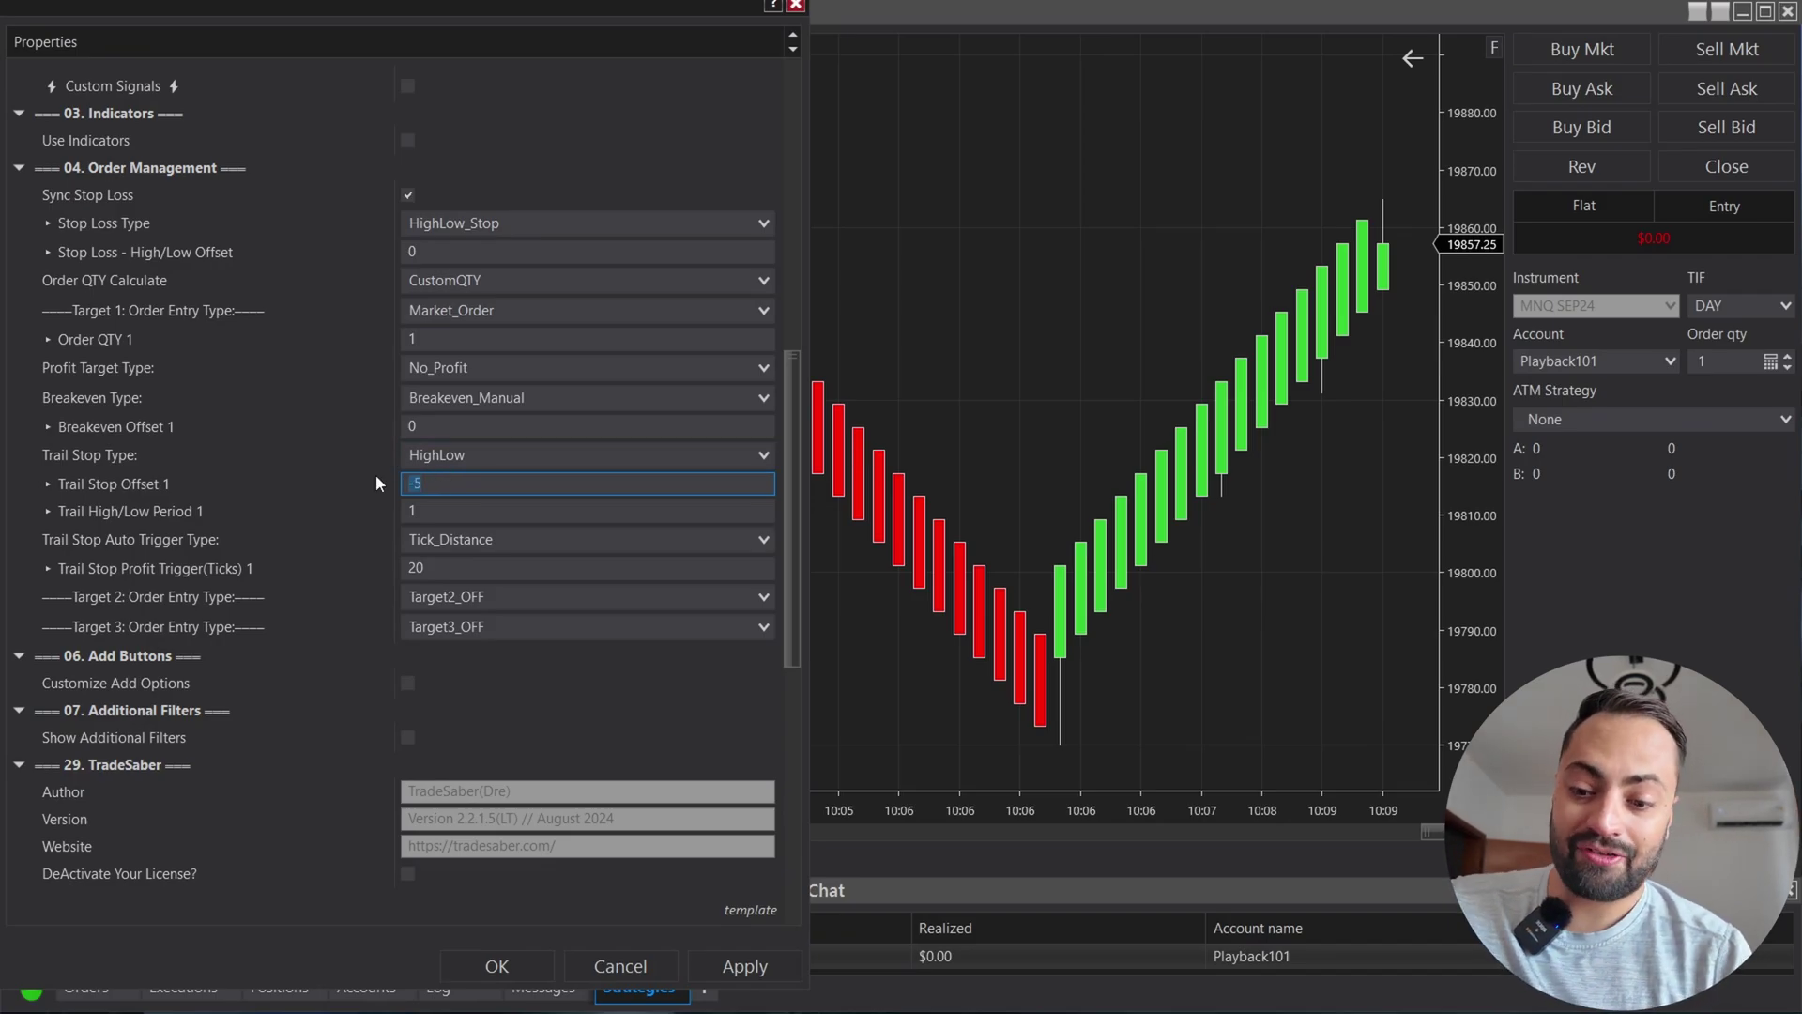
{"action": "type", "text": "5"}
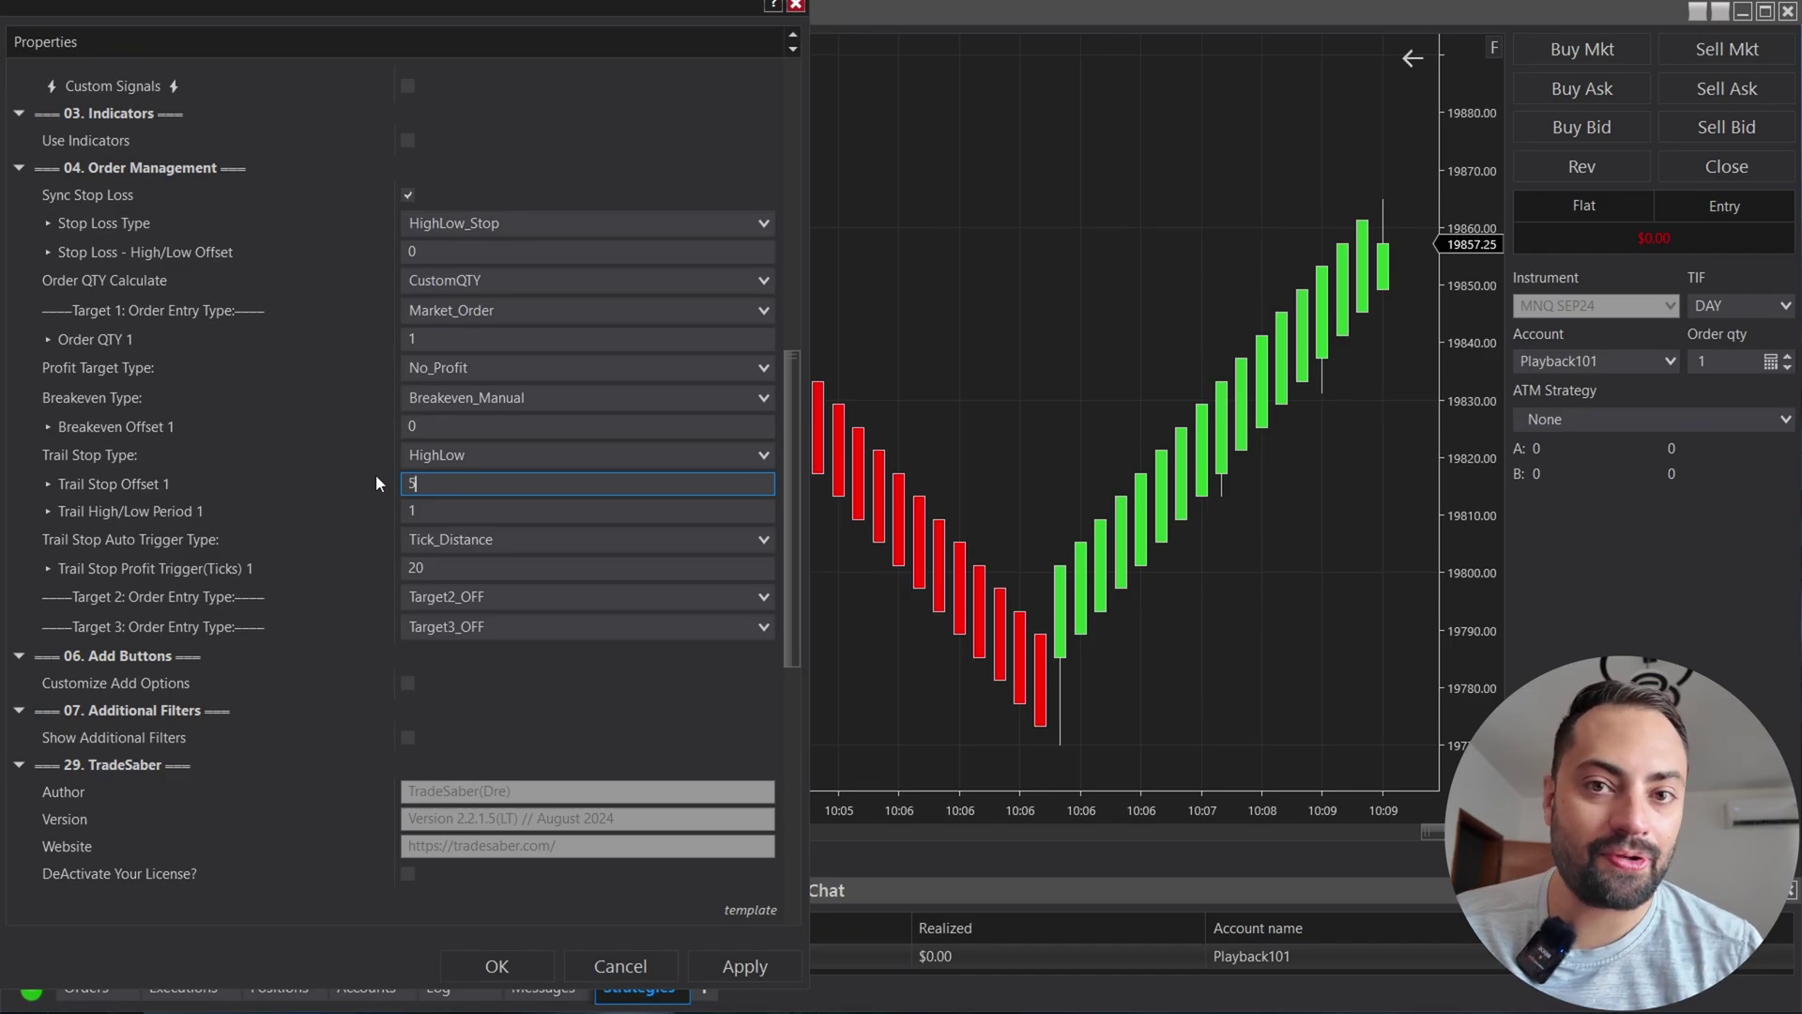
Step: Try Target 1 trail high/low periods of 2 and 5
{"action": "key", "text": "Tab"}
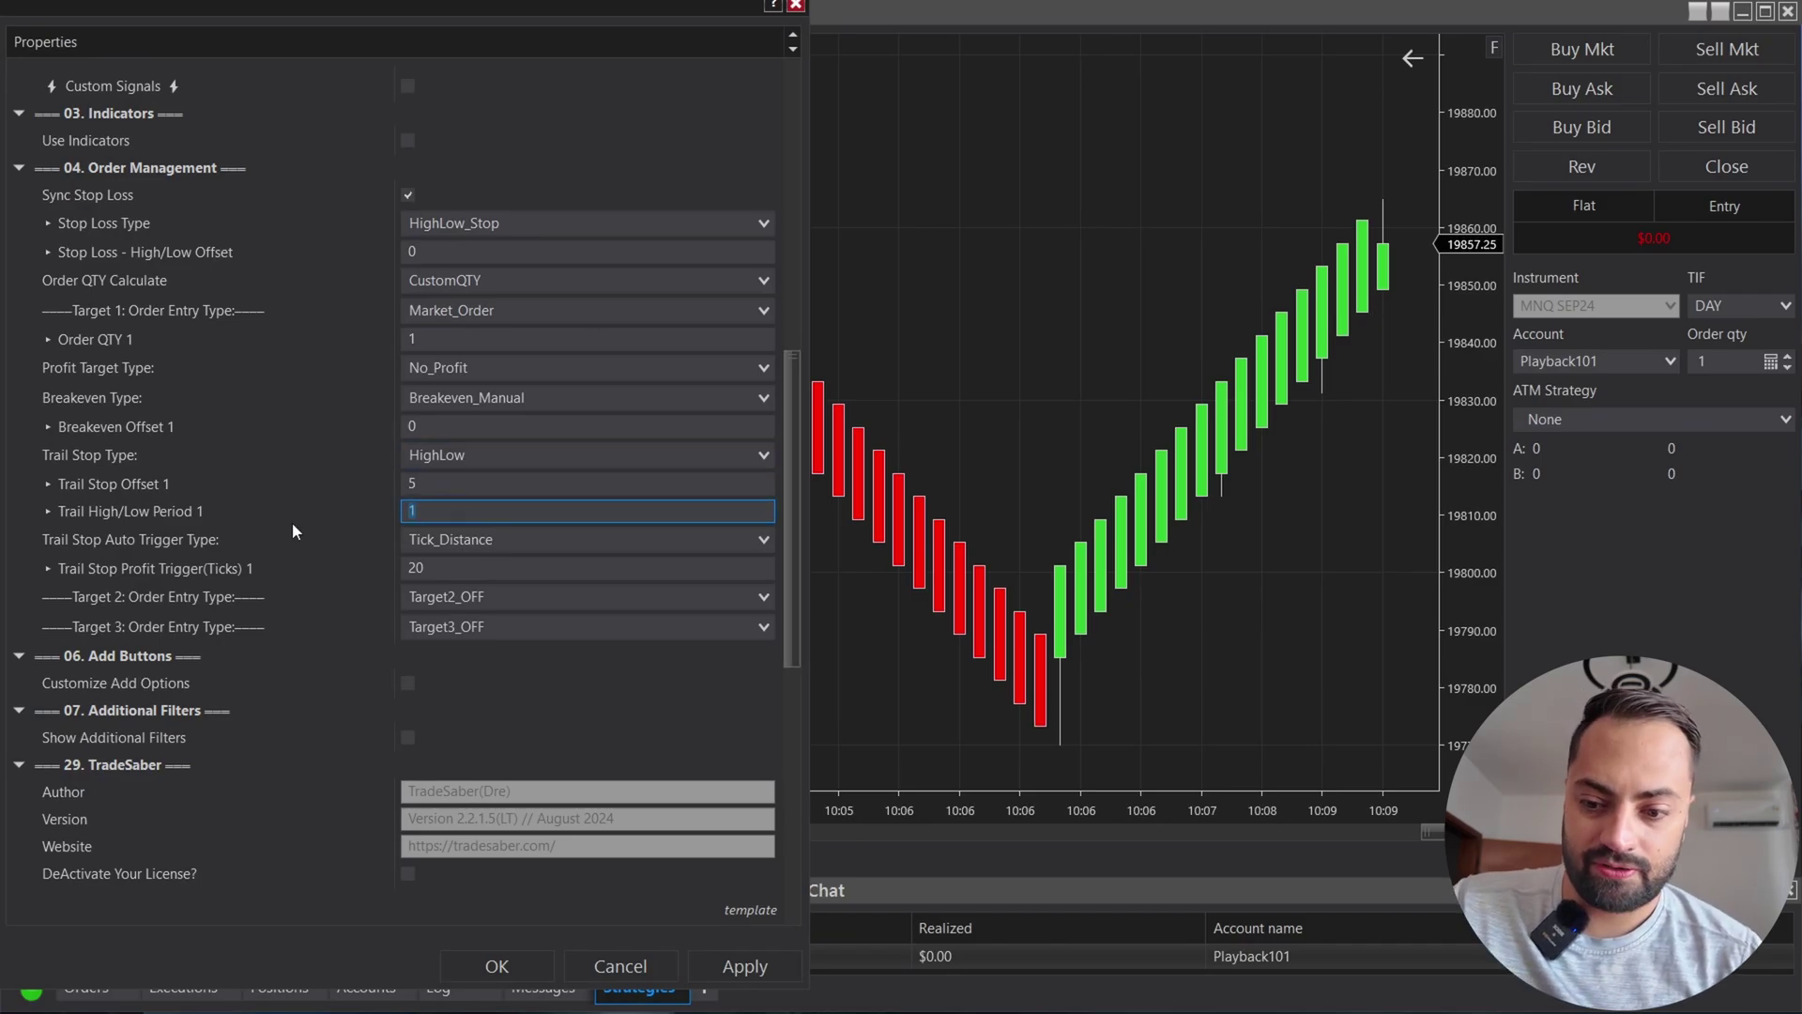
{"action": "type", "text": "2"}
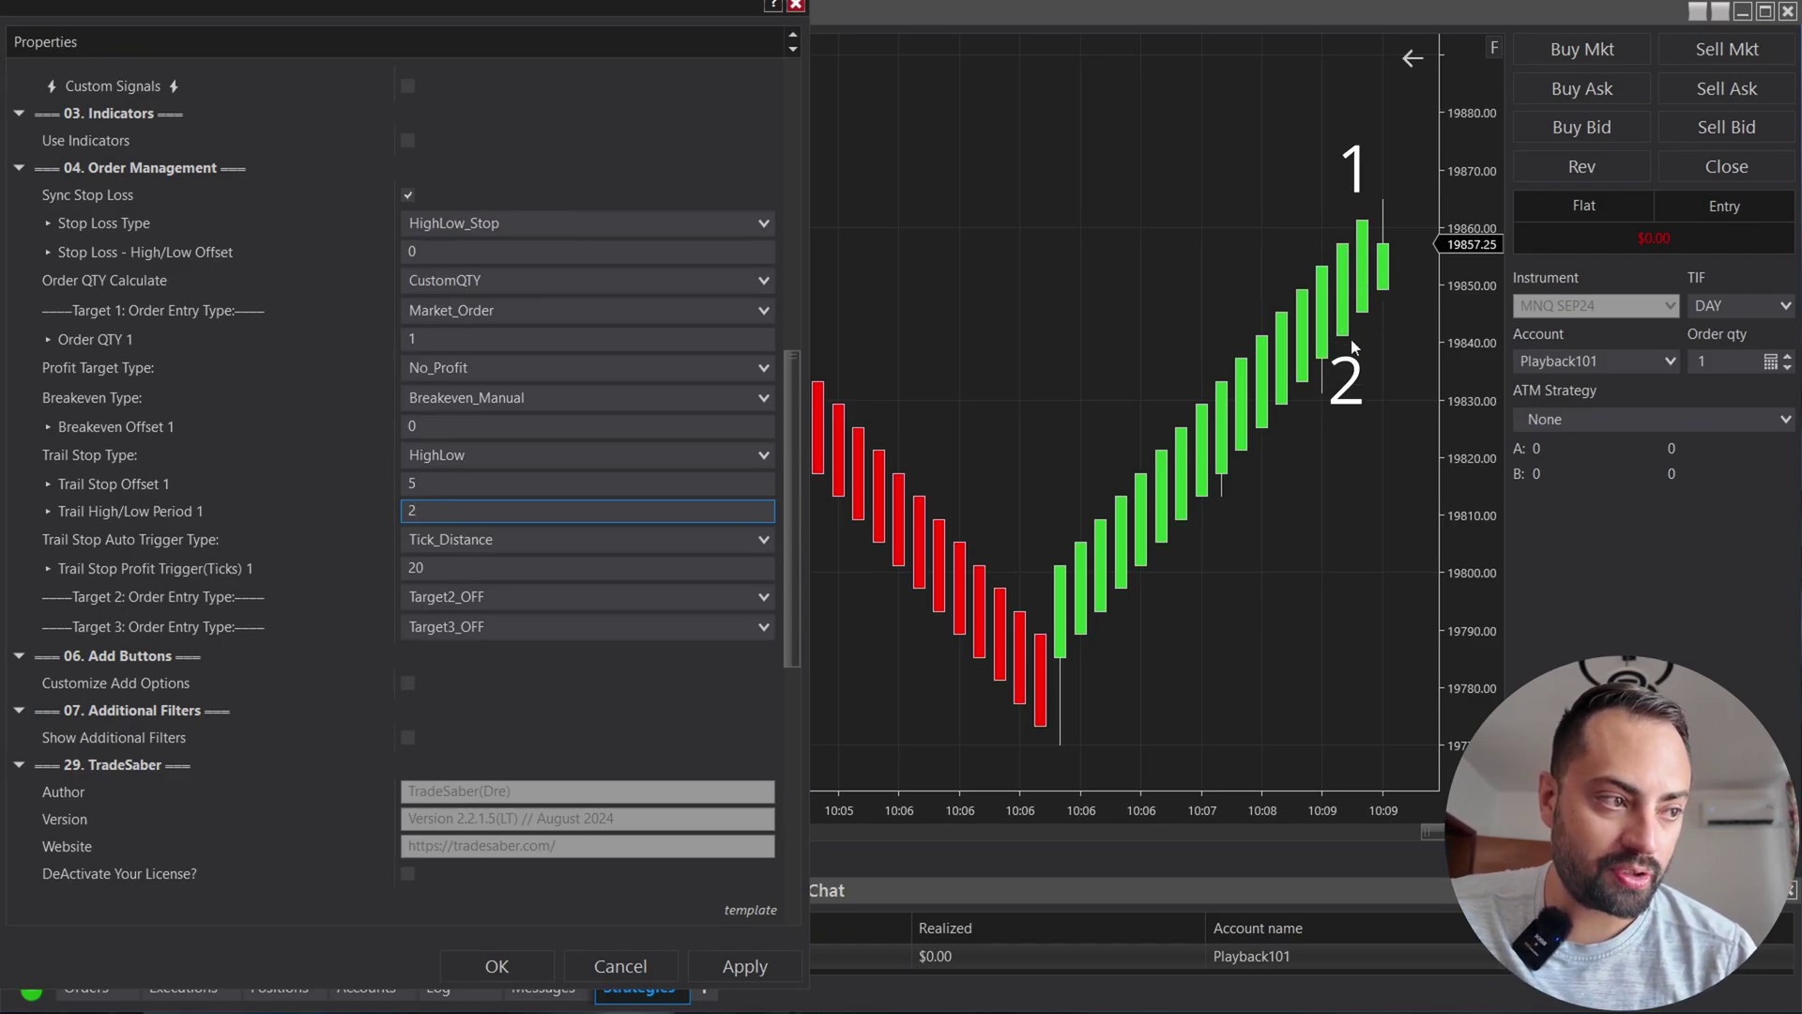
{"action": "key", "text": "BackSpace"}
{"action": "type", "text": "5"}
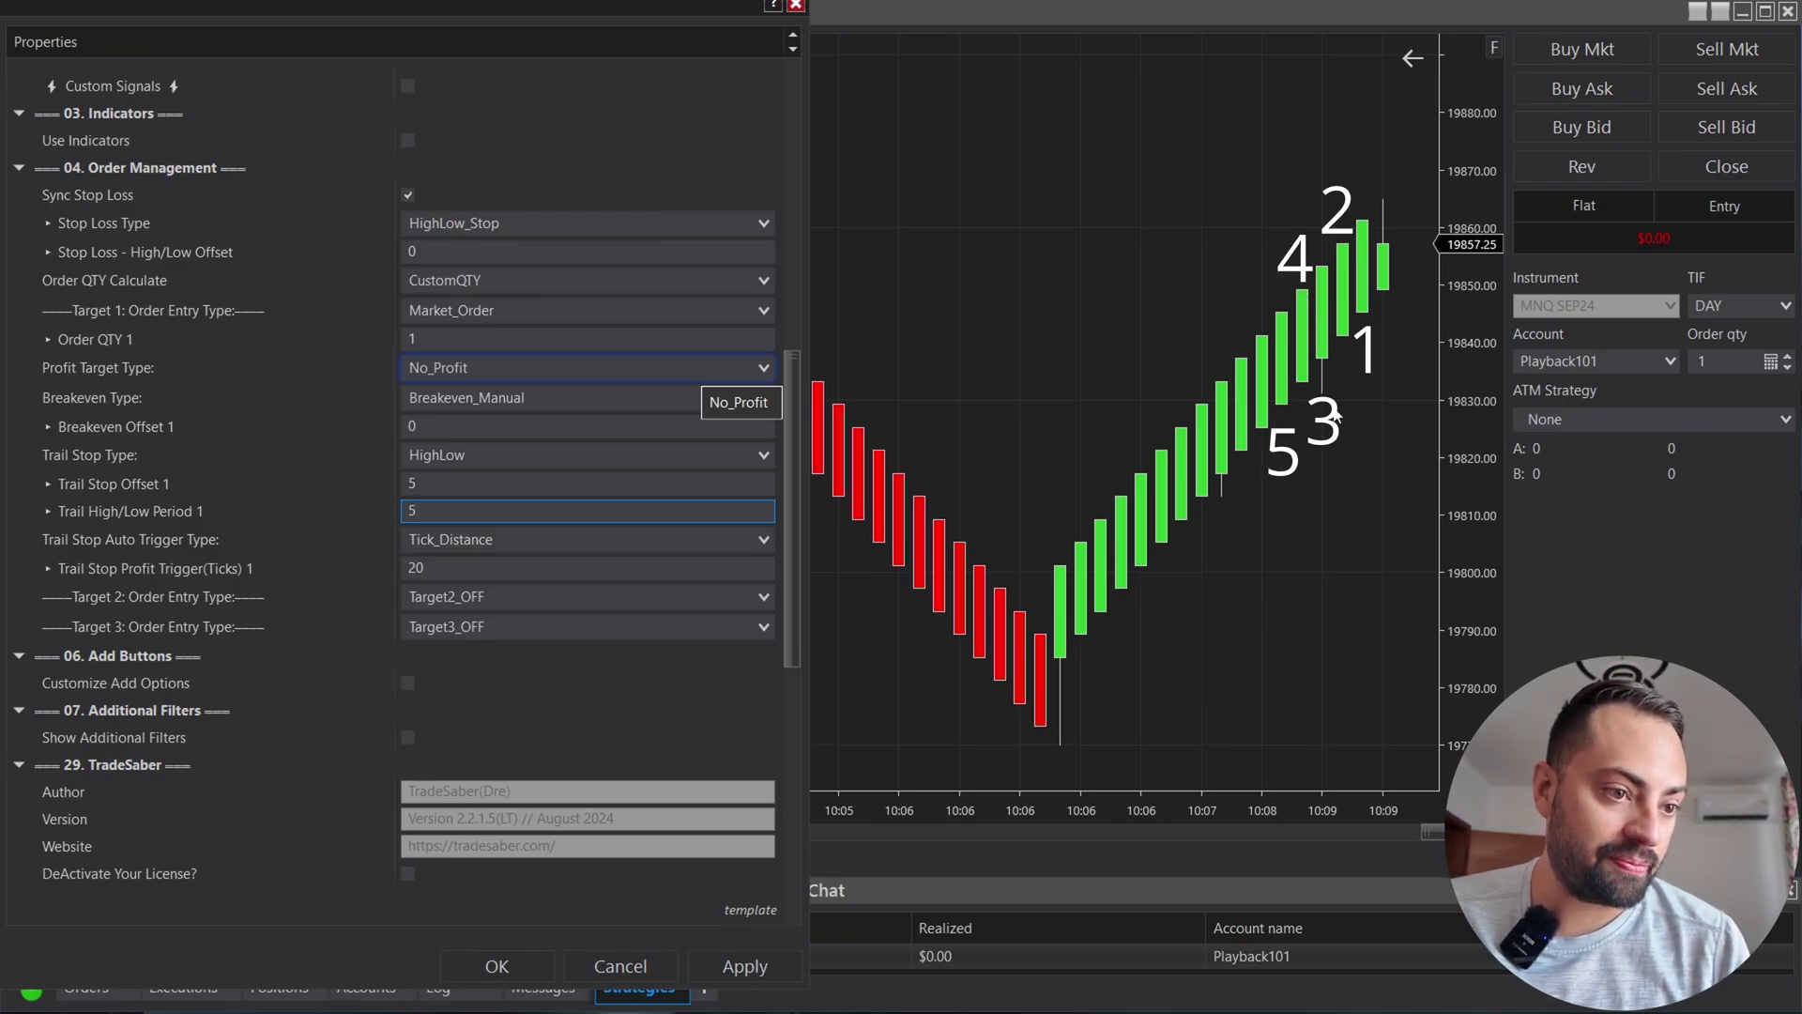
Step: Set Target 1's trail high/low period to 2 and profit trigger to 1 tick, and apply the settings
{"action": "left_click", "coordinate": [438, 480]}
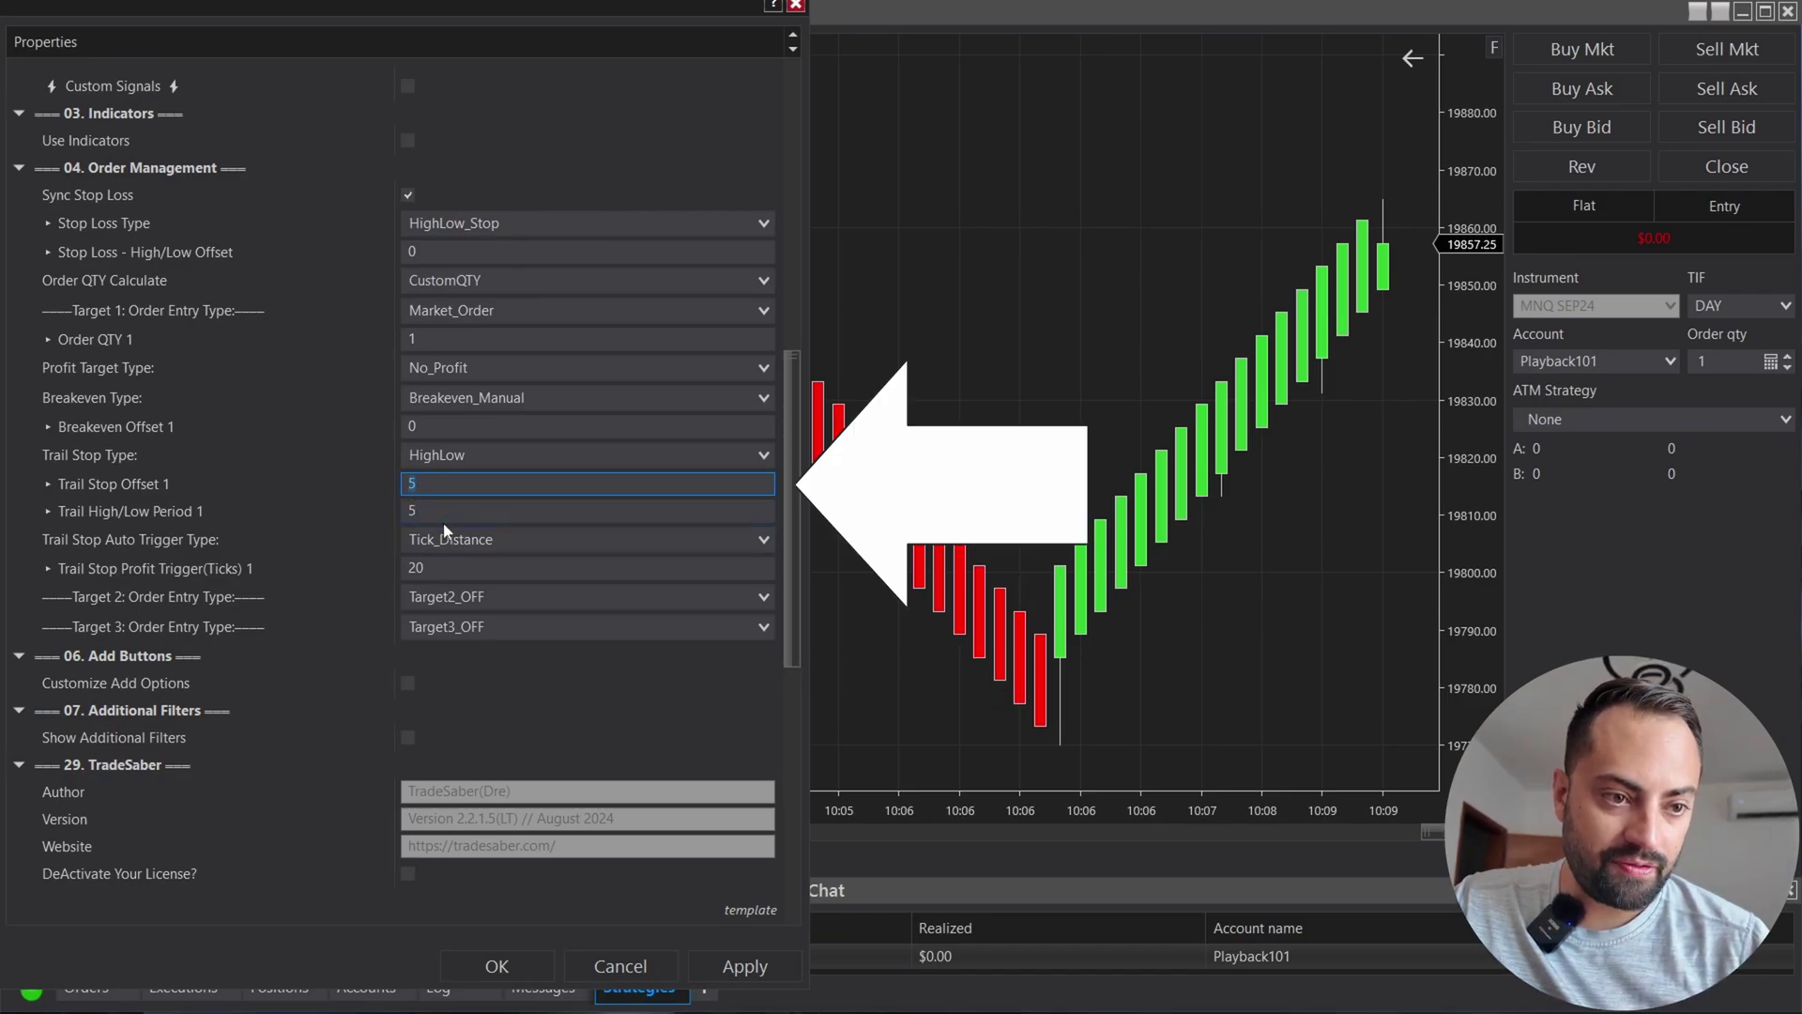
{"action": "key", "text": "Tab"}
{"action": "type", "text": "2"}
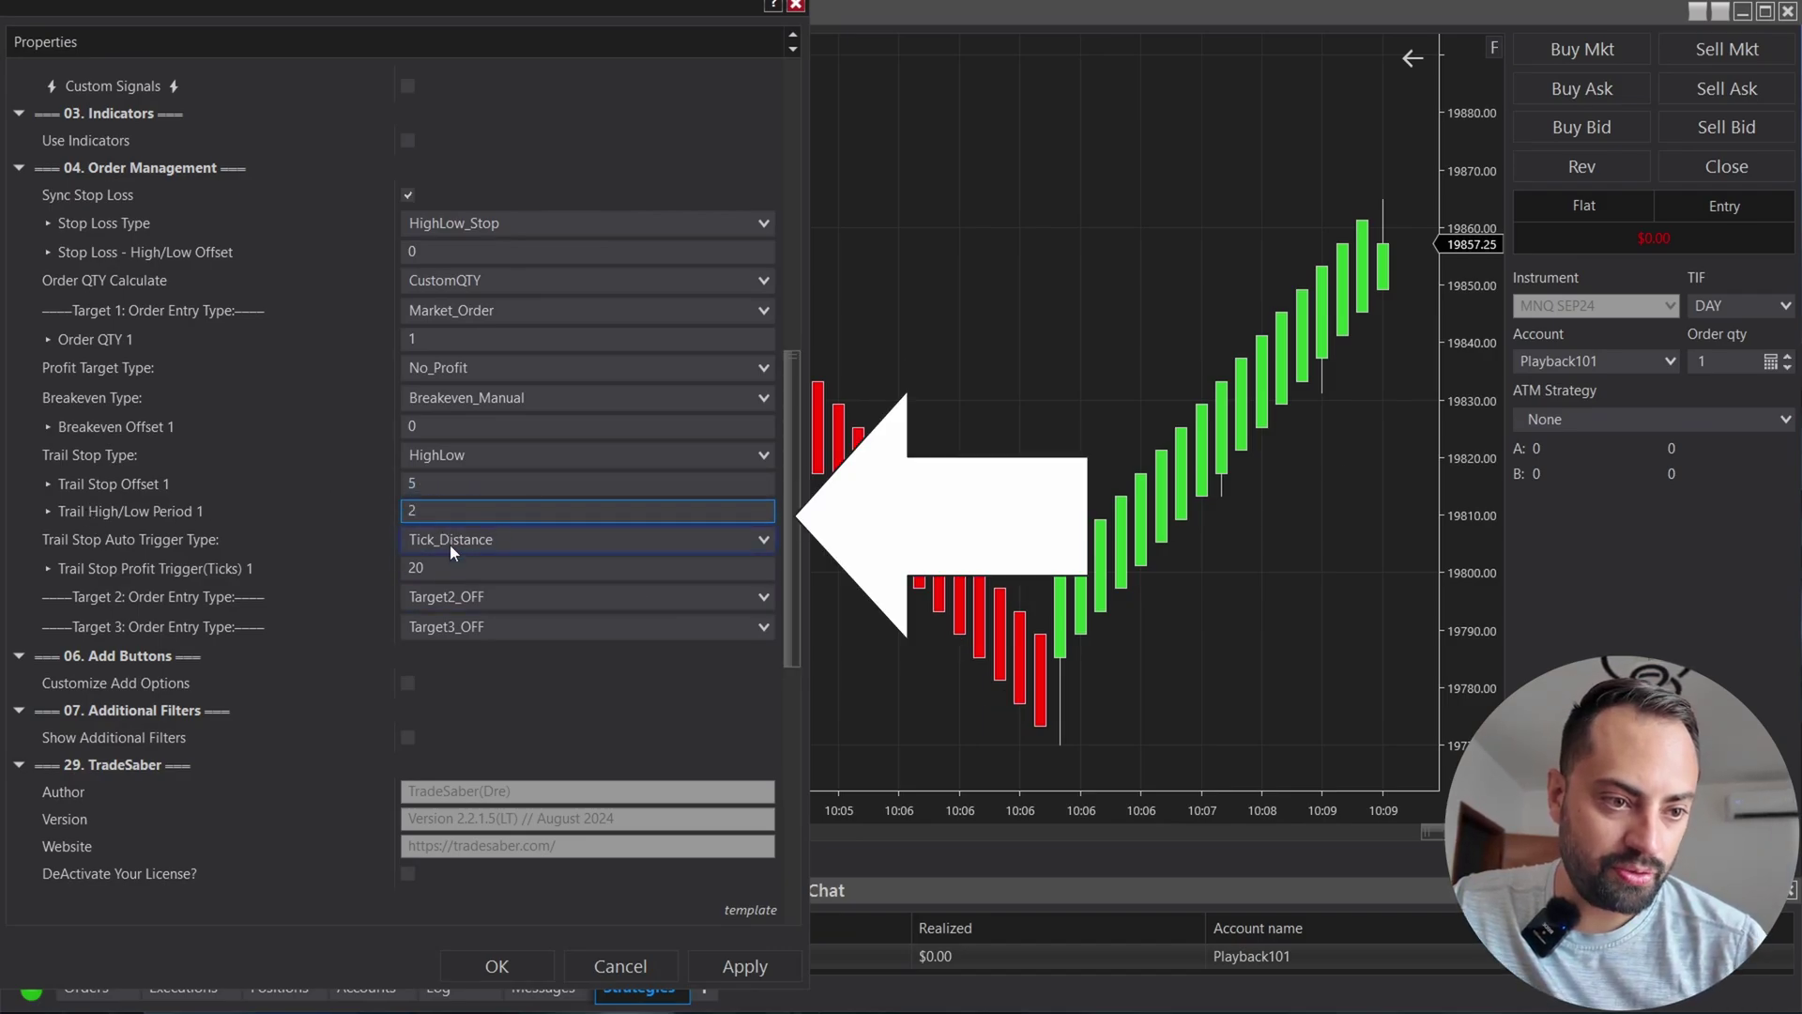
{"action": "key", "text": "Tab"}
{"action": "key", "text": "Tab"}
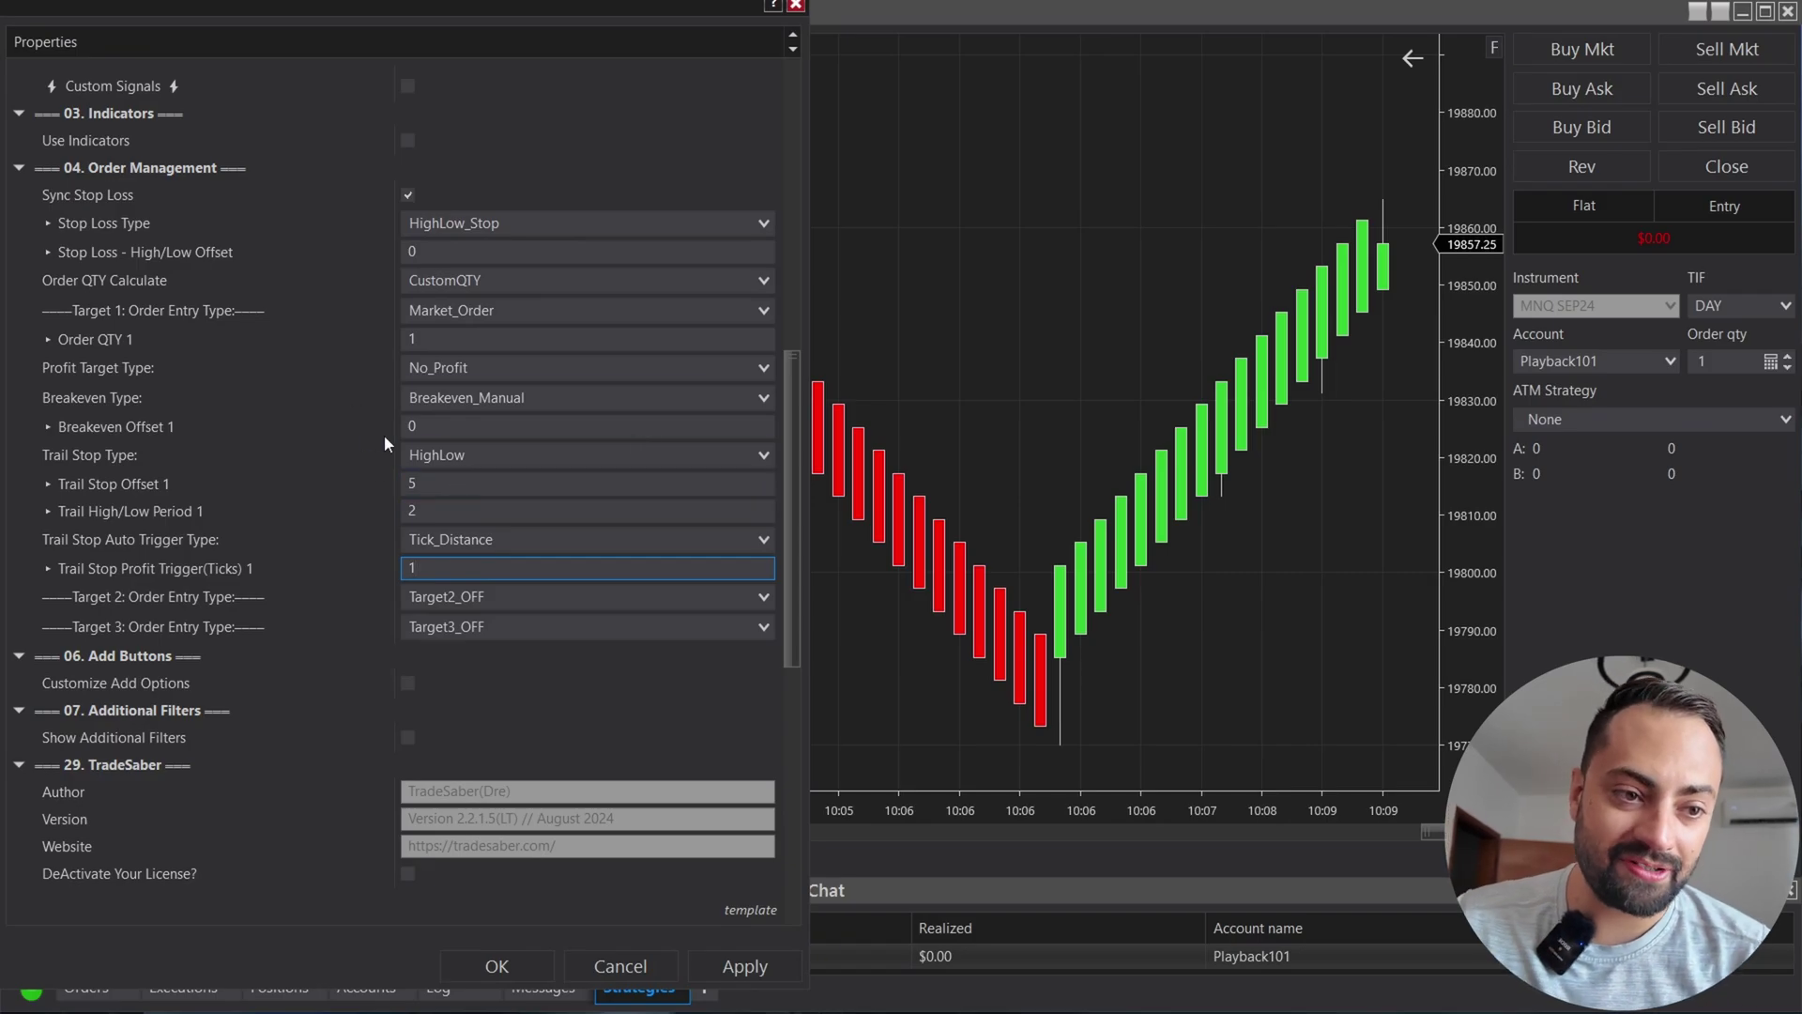
{"action": "left_click", "coordinate": [699, 974]}
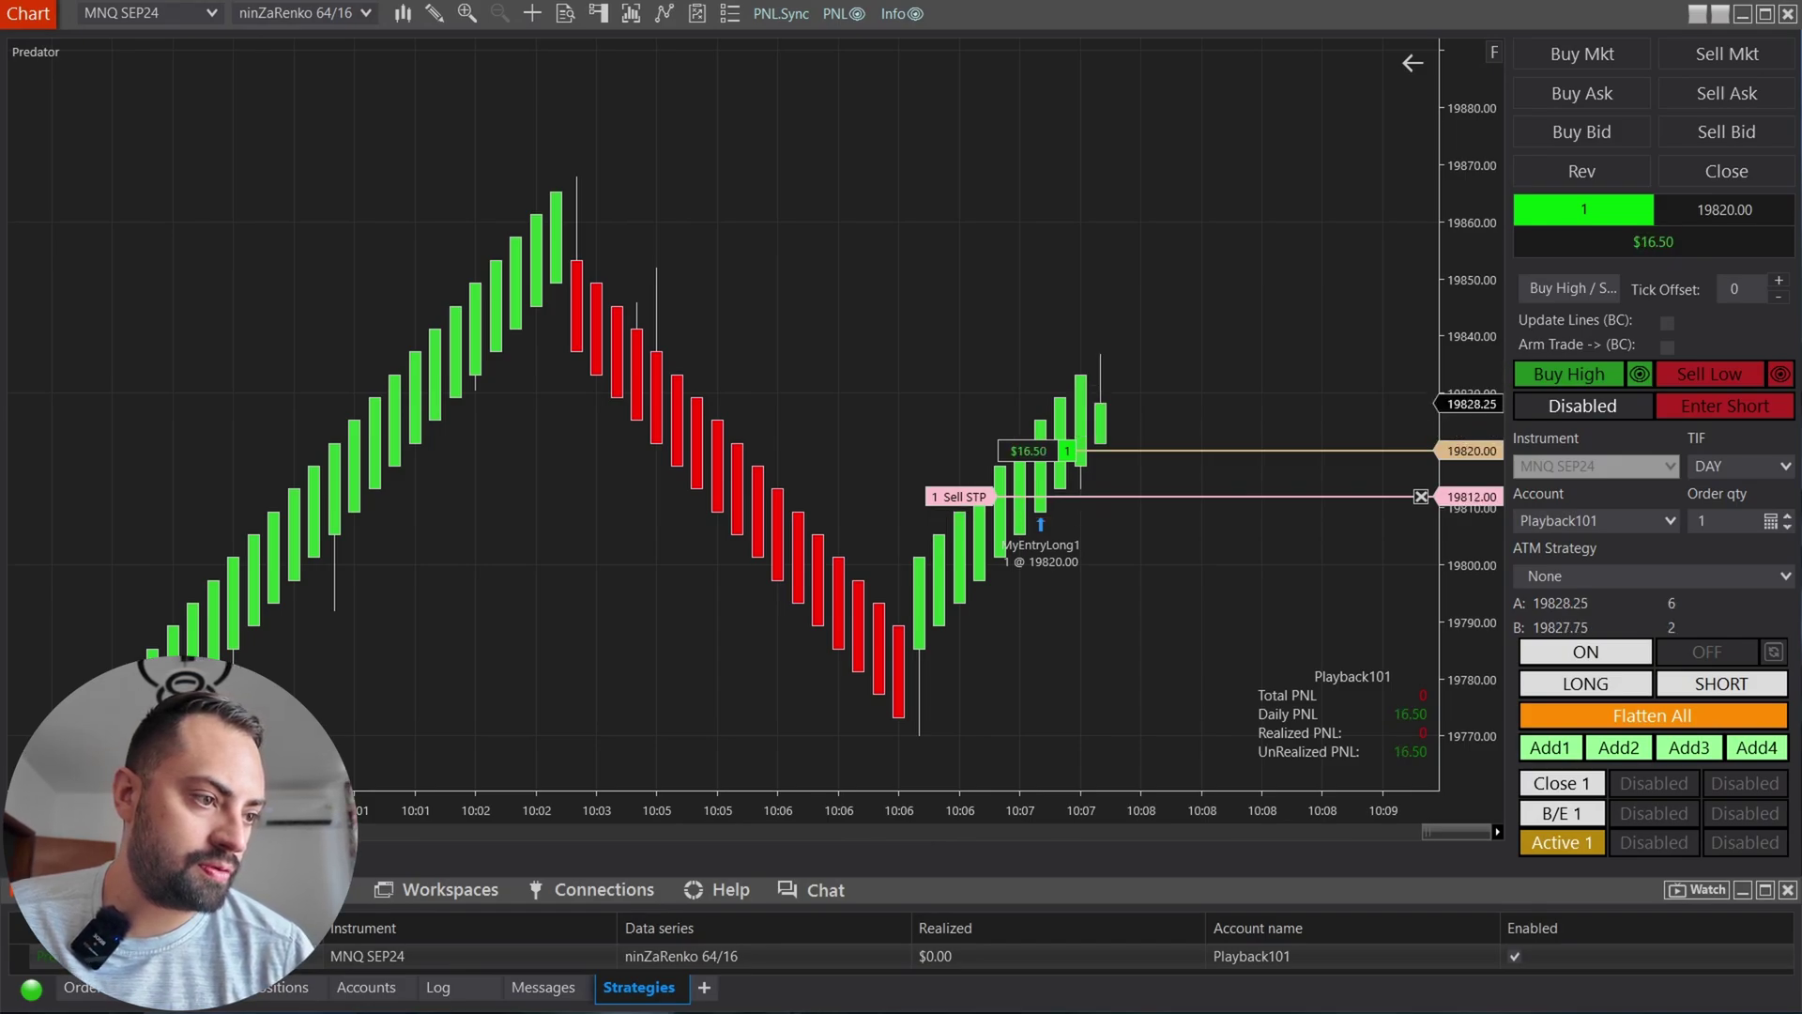
Step: Reopen the strategy's properties and set Target 1's trail stop type to ATR with an ATR multiplier of 2
{"action": "double_click", "coordinate": [187, 956]}
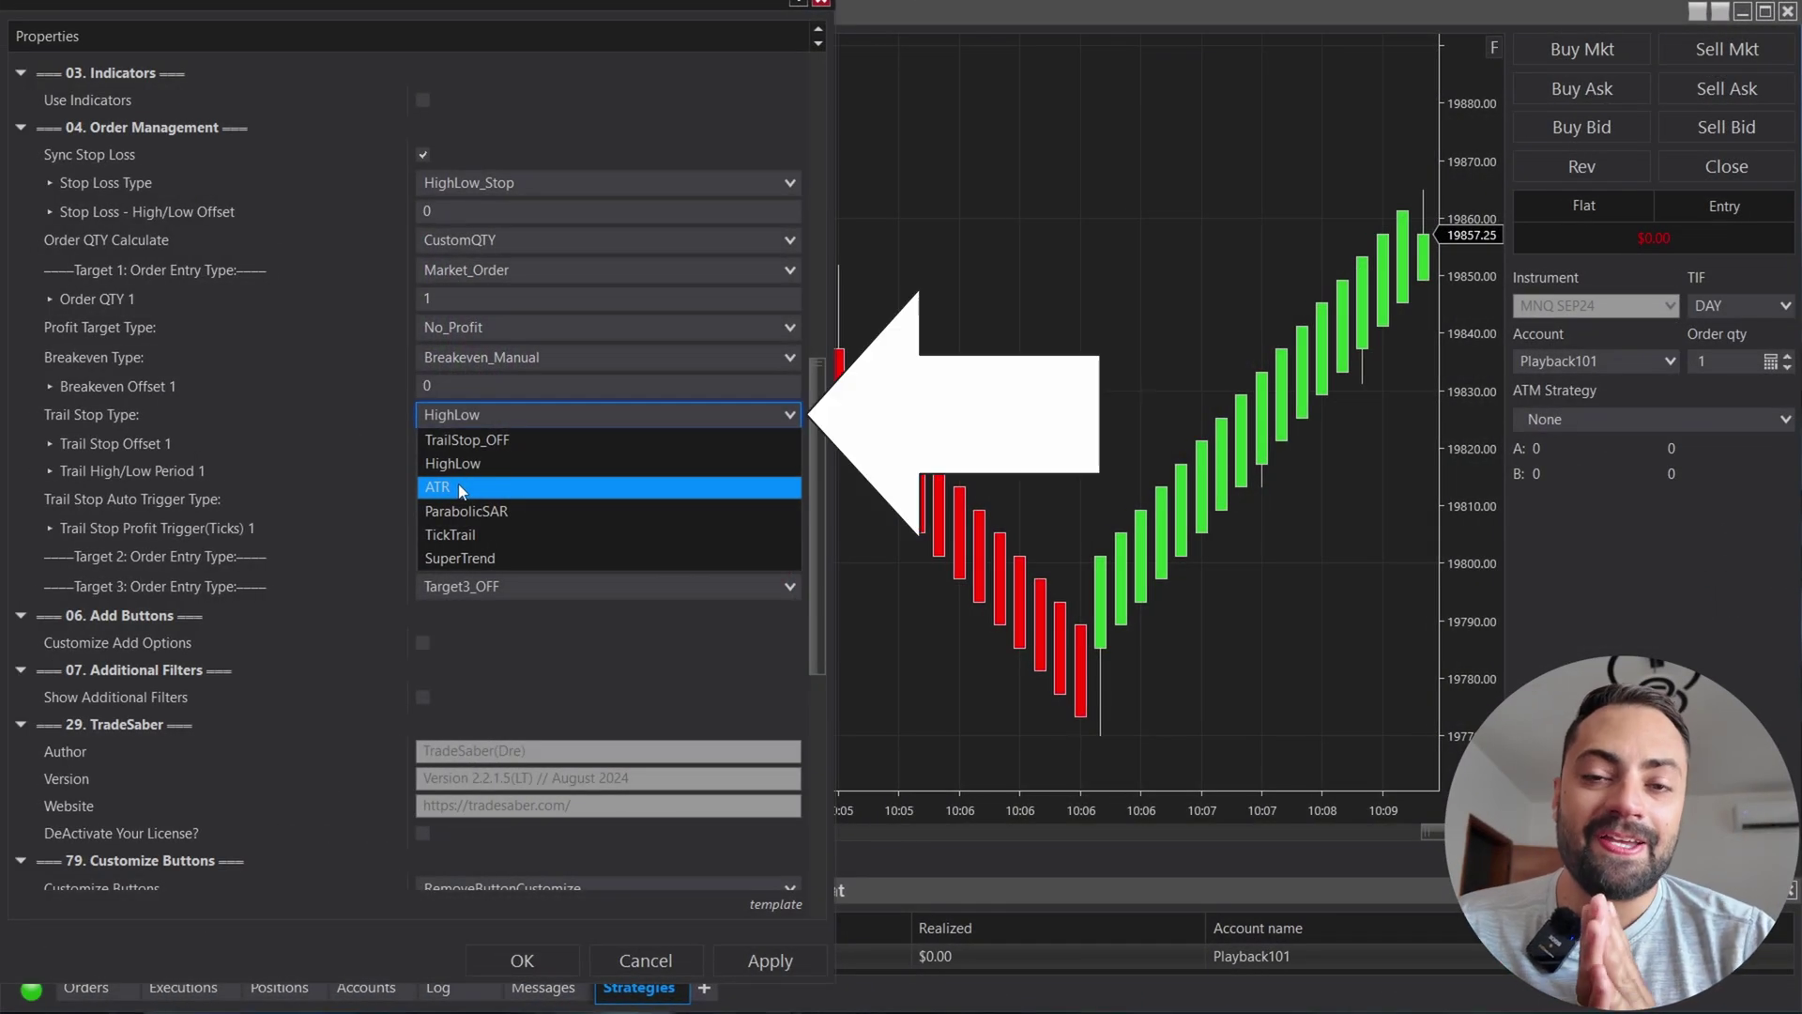
{"action": "left_click", "coordinate": [460, 487]}
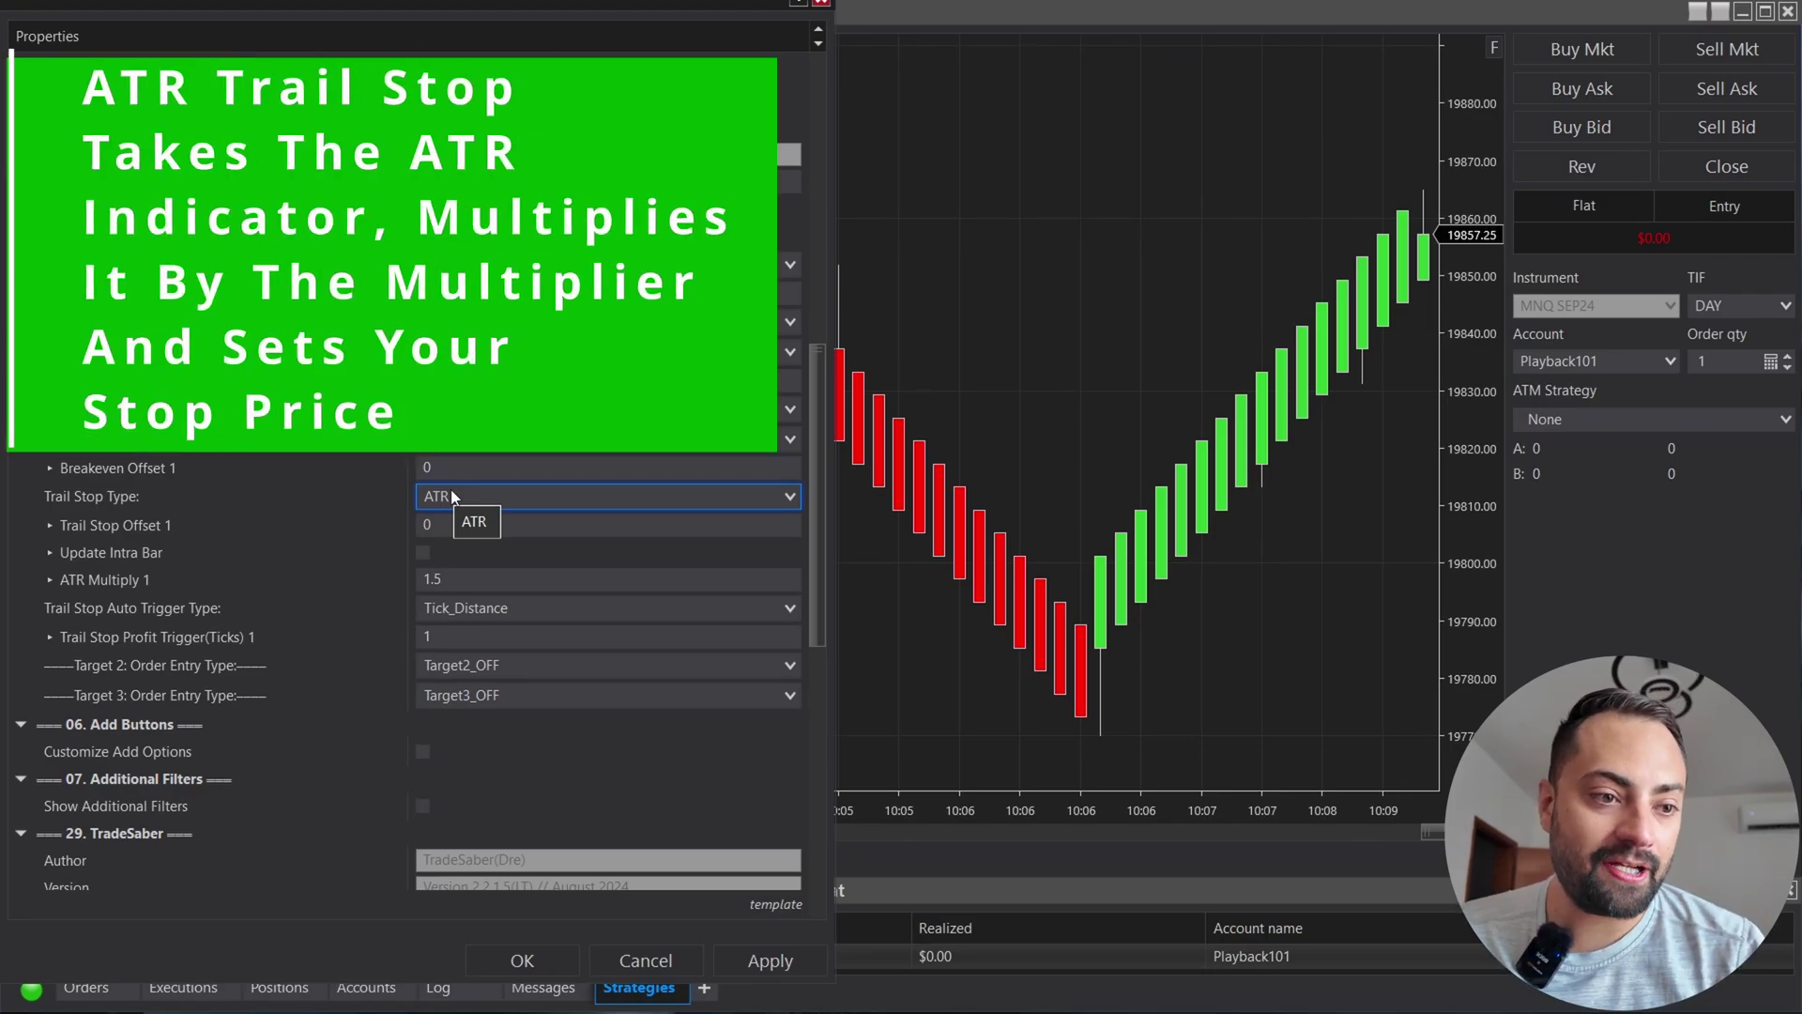
{"action": "left_click", "coordinate": [314, 578]}
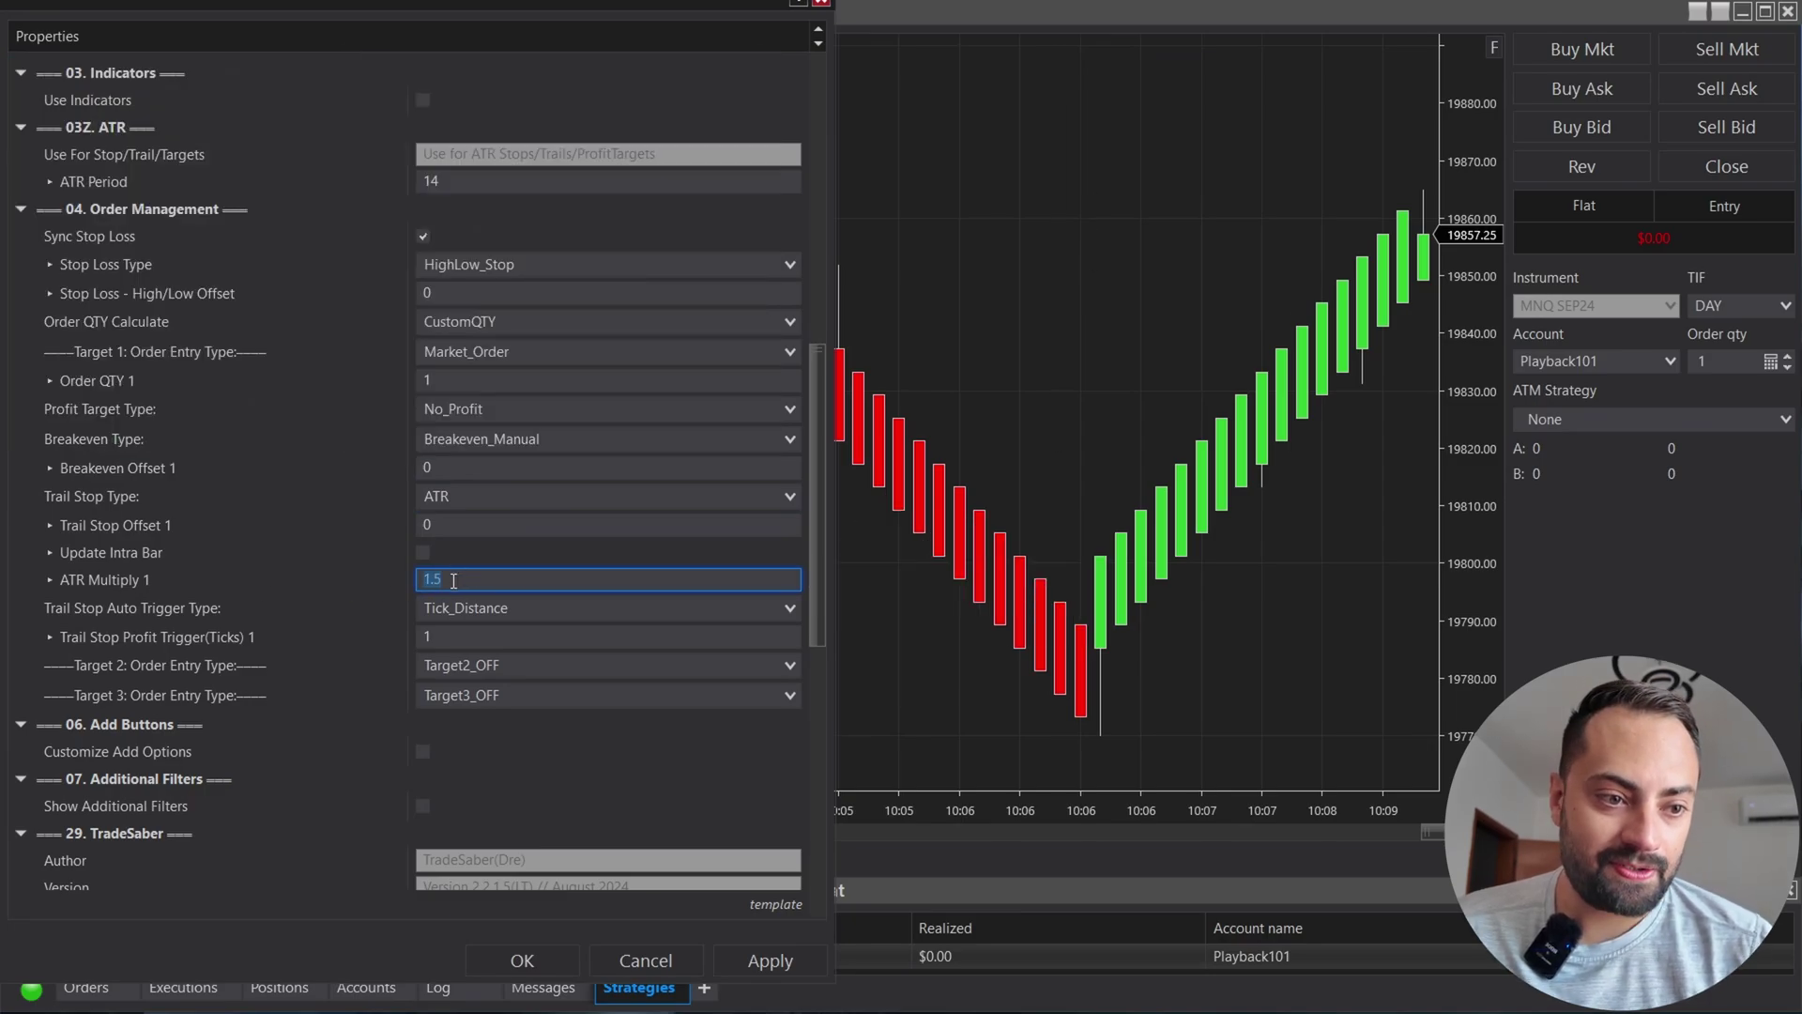
{"action": "type", "text": "1"}
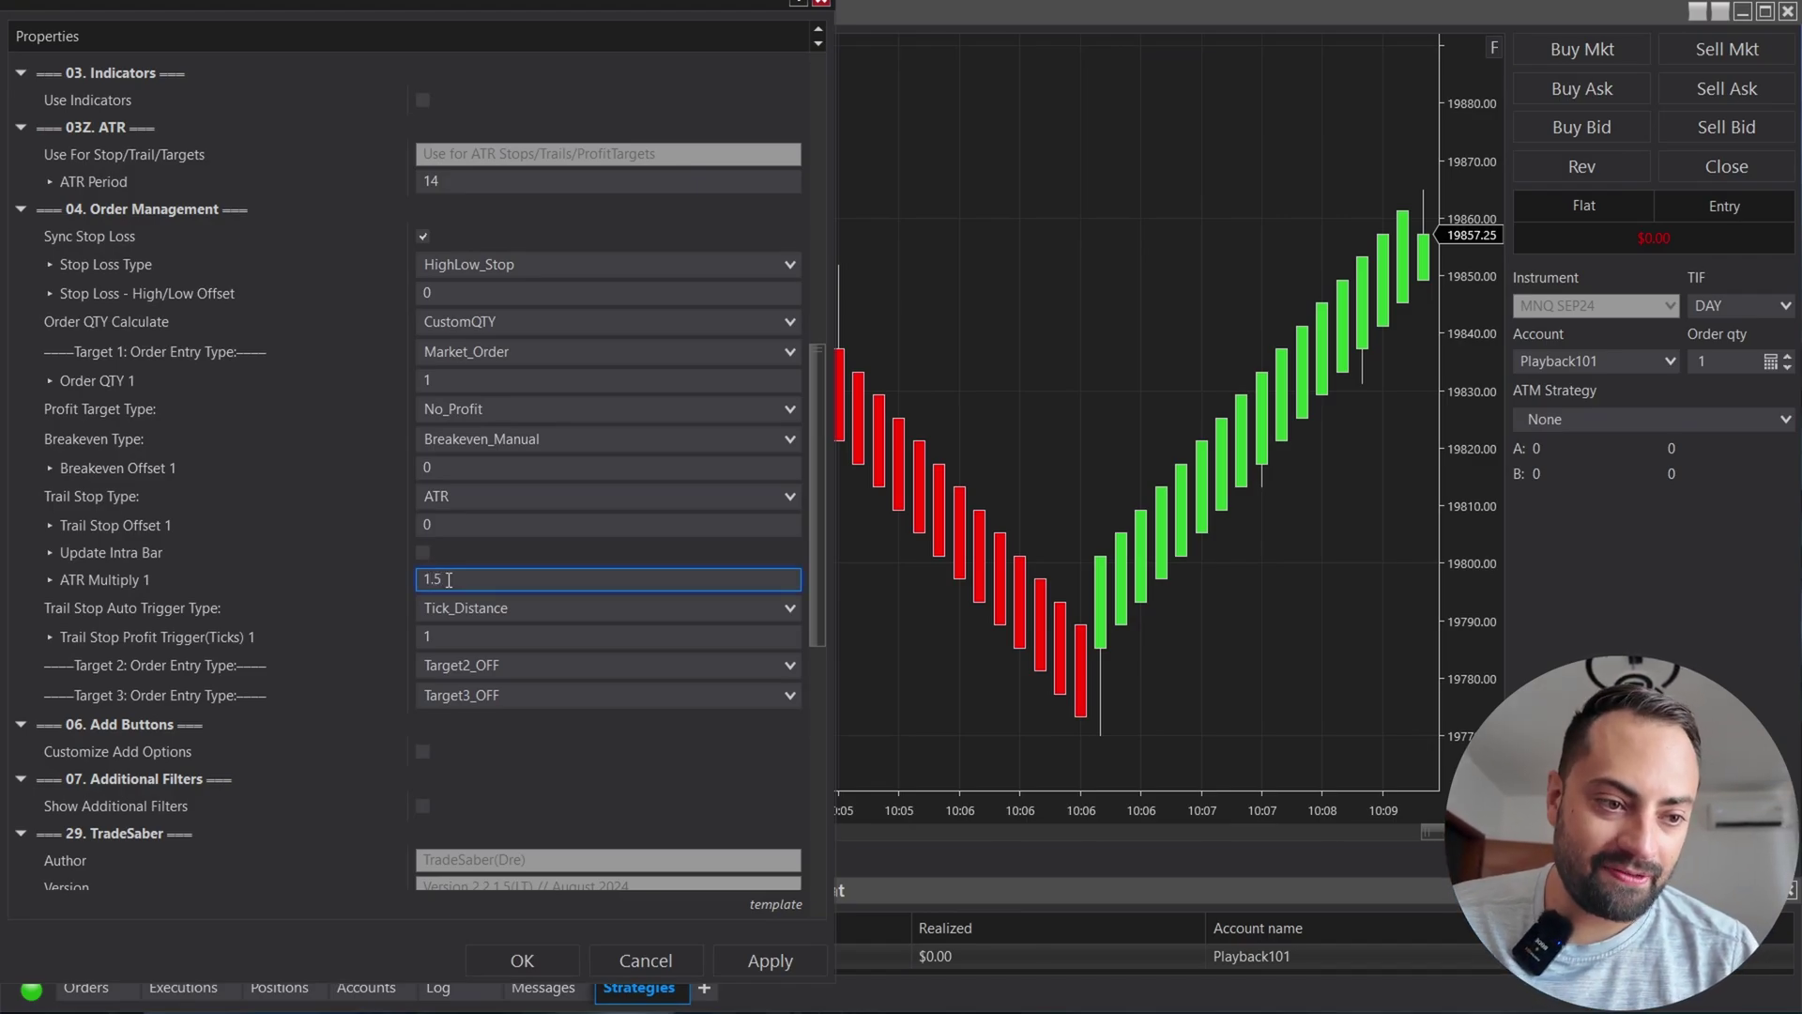
{"action": "key", "text": "BackSpace"}
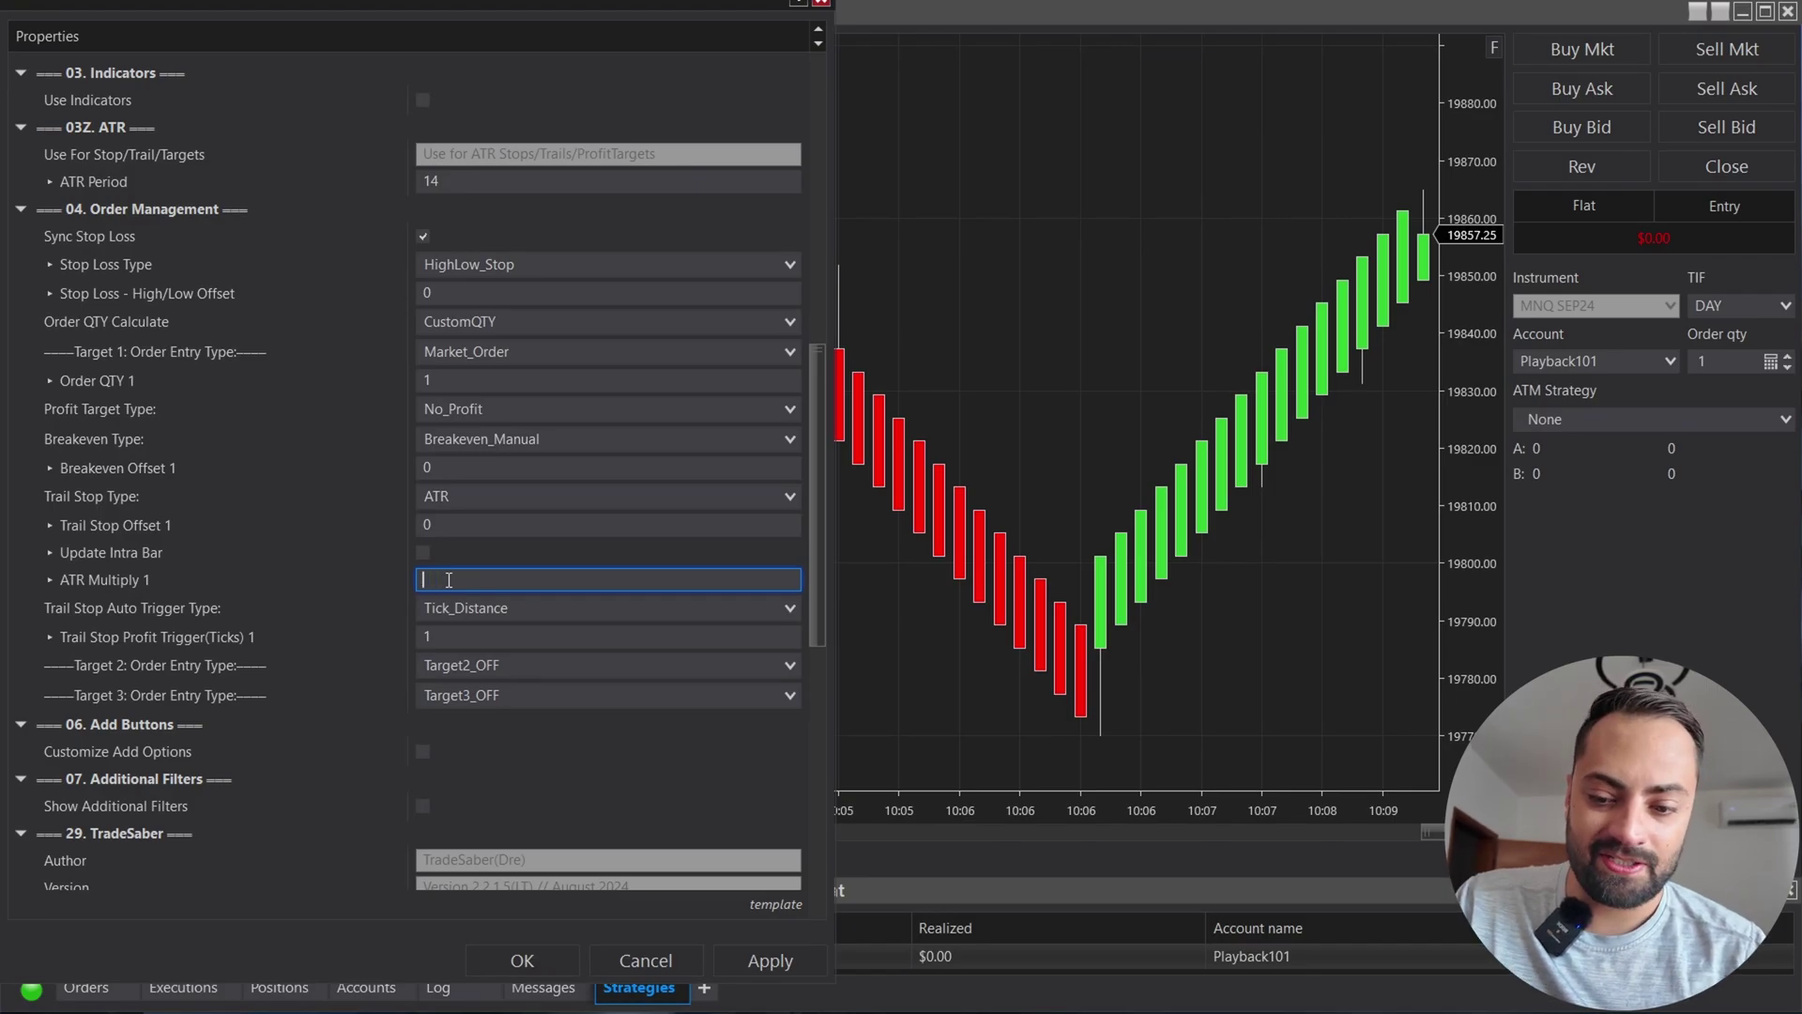
{"action": "type", "text": "2"}
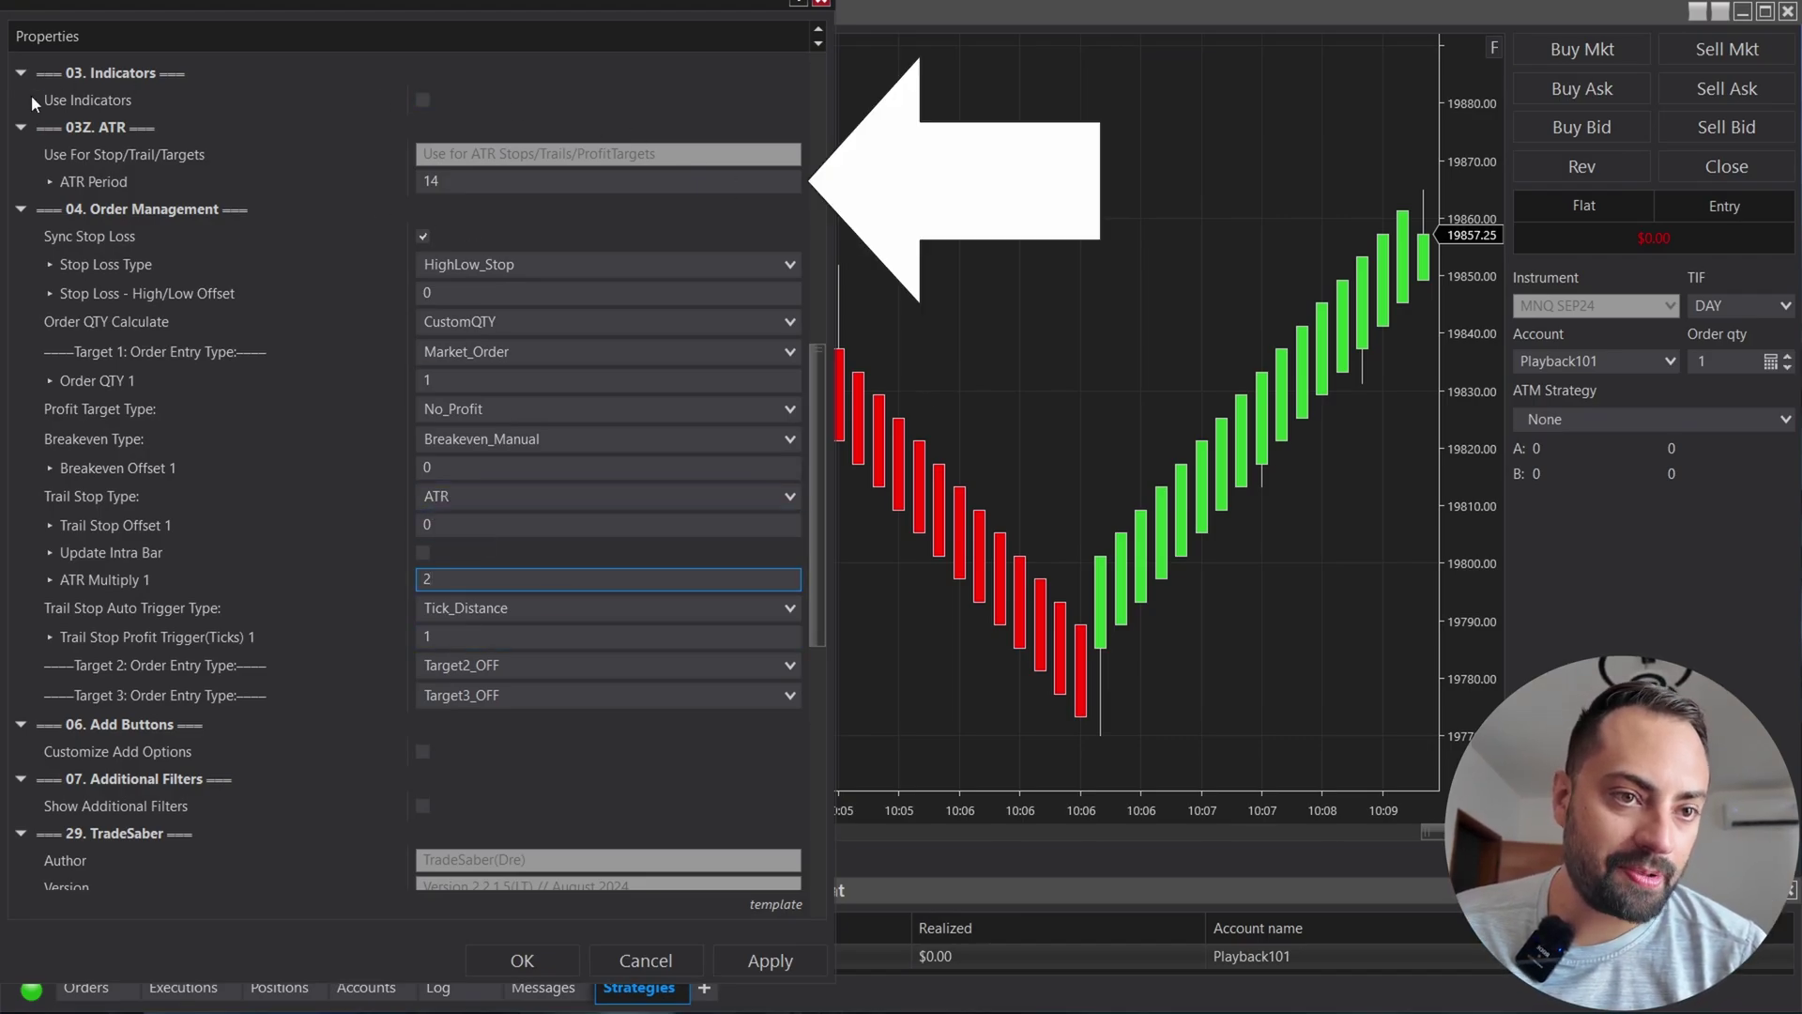
Step: Turn on intra-bar updating for Target 1's ATR trail stop, apply the settings and close the strategy properties
{"action": "left_click", "coordinate": [464, 184]}
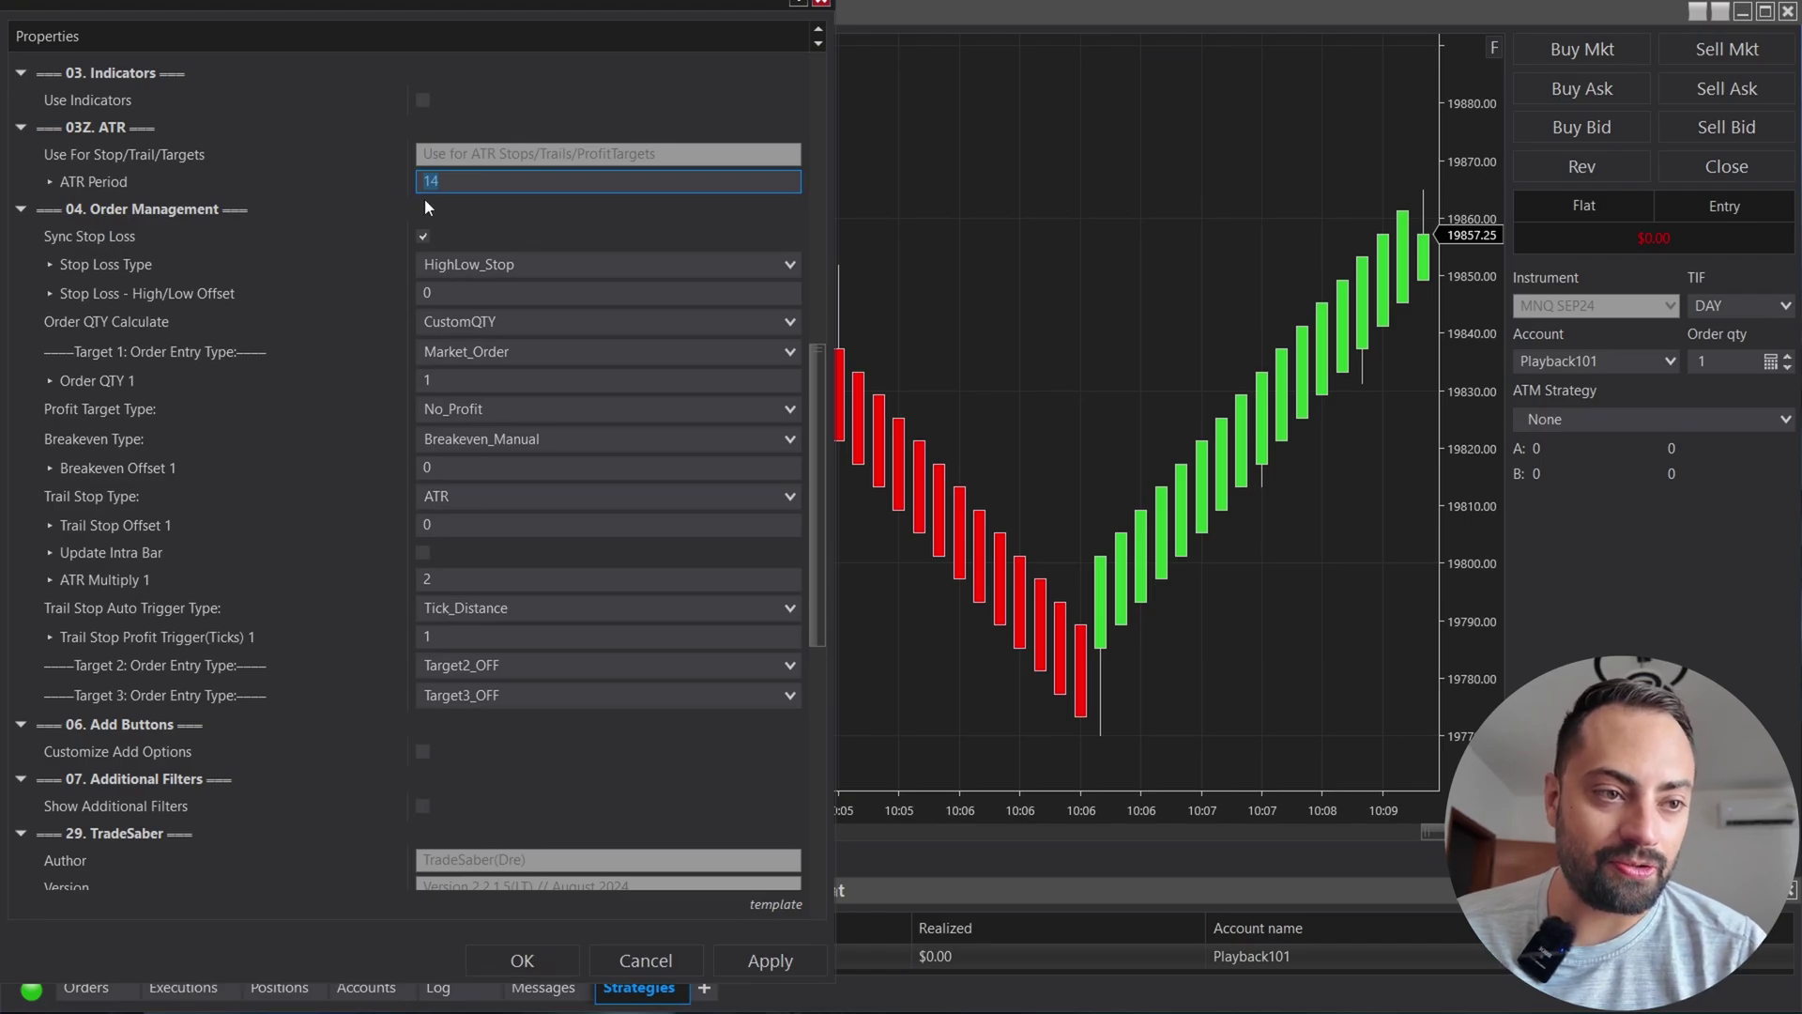
{"action": "left_click", "coordinate": [363, 522]}
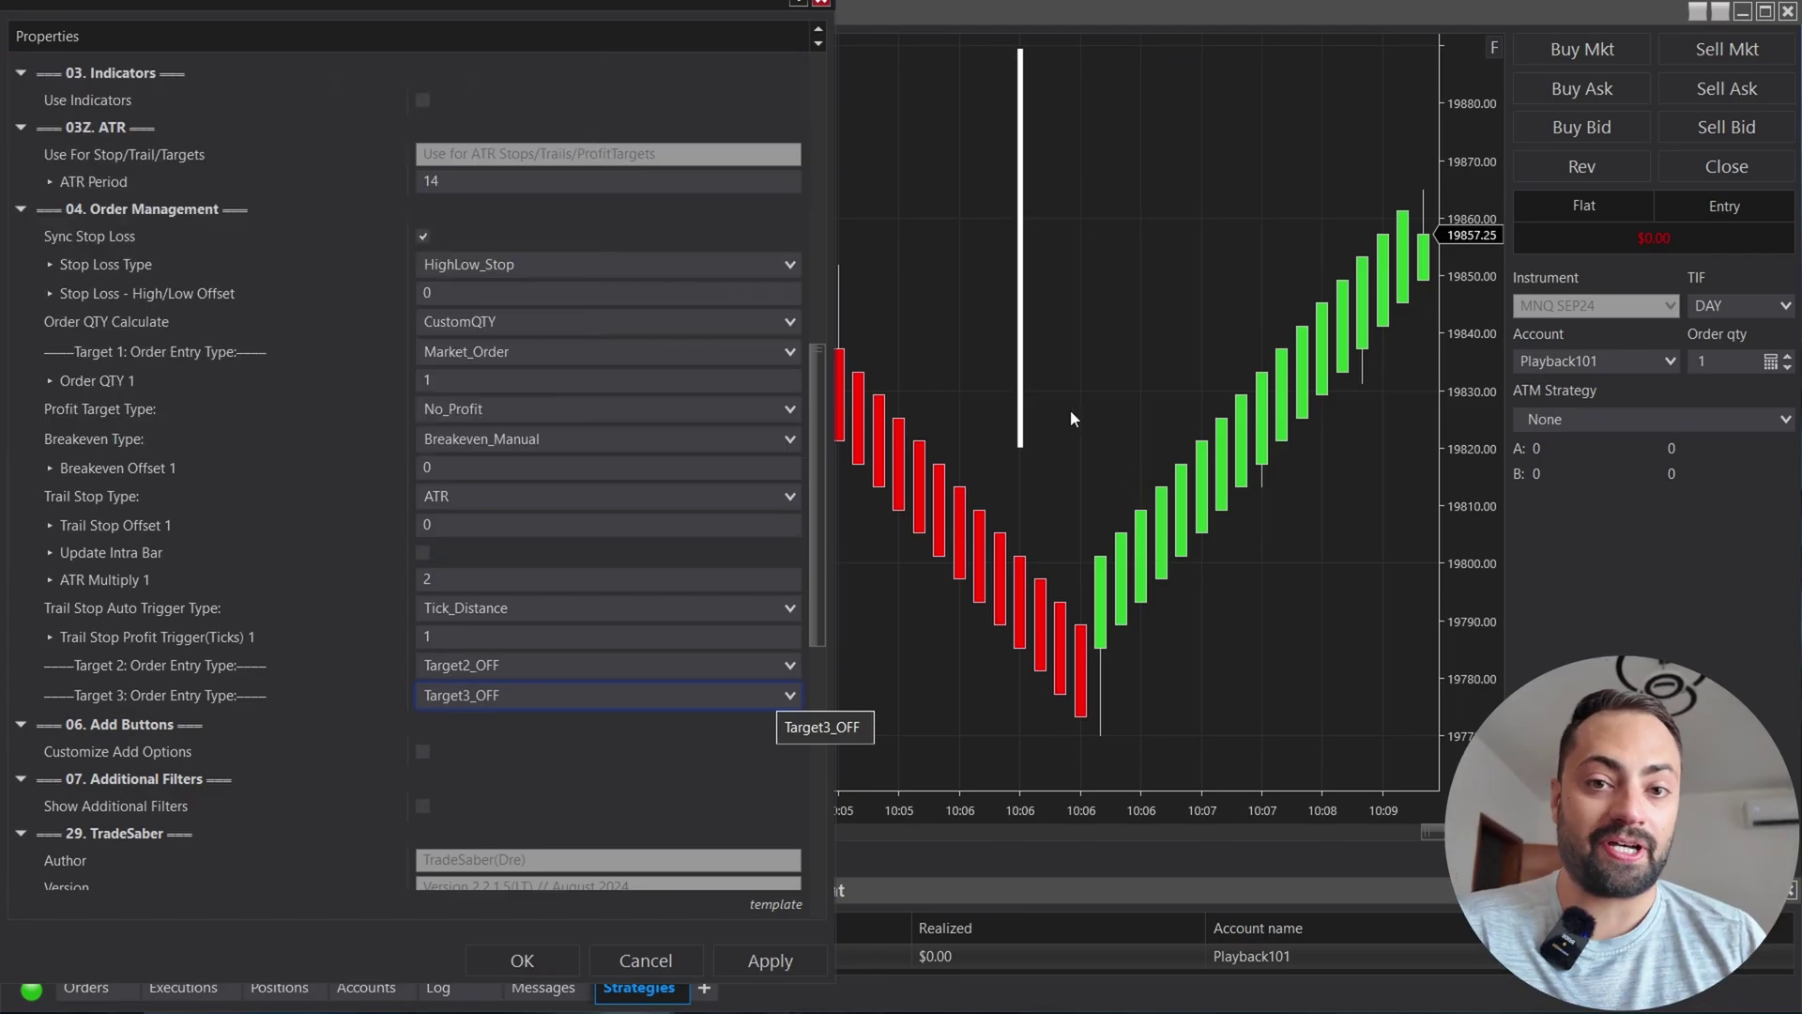
{"action": "left_click", "coordinate": [422, 552]}
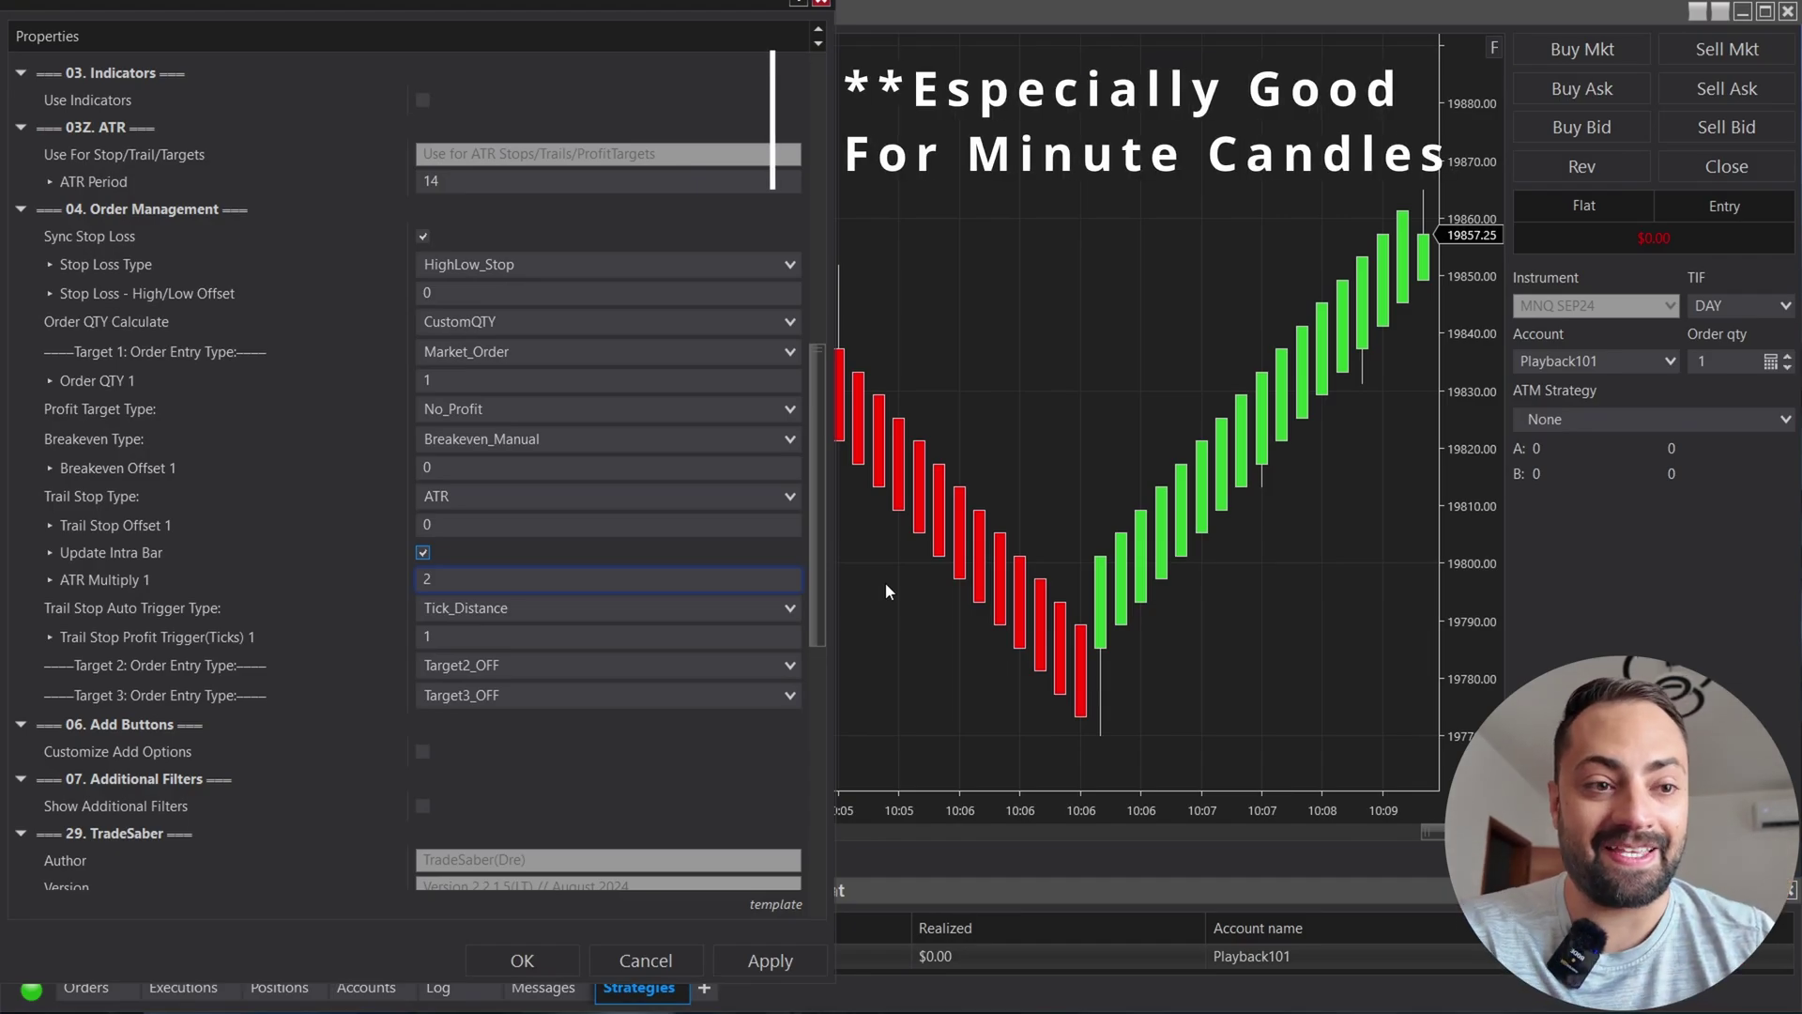
{"action": "left_click", "coordinate": [441, 615]}
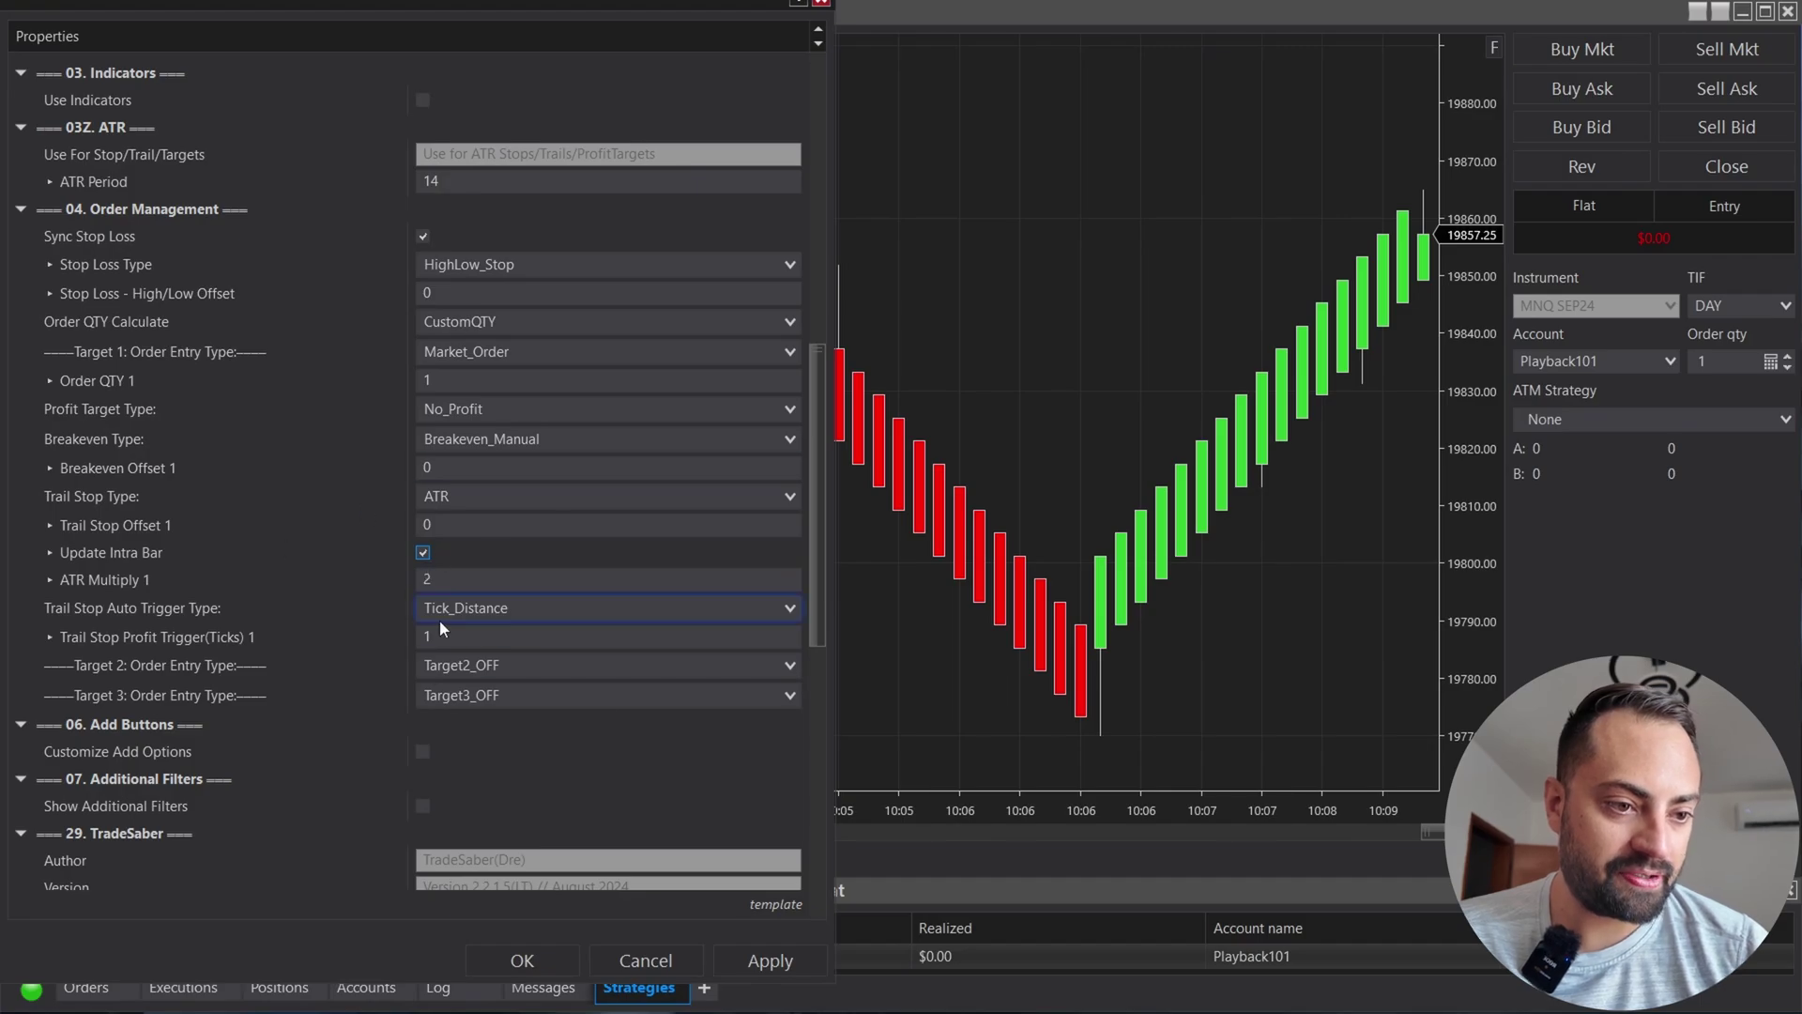
{"action": "left_click", "coordinate": [770, 960]}
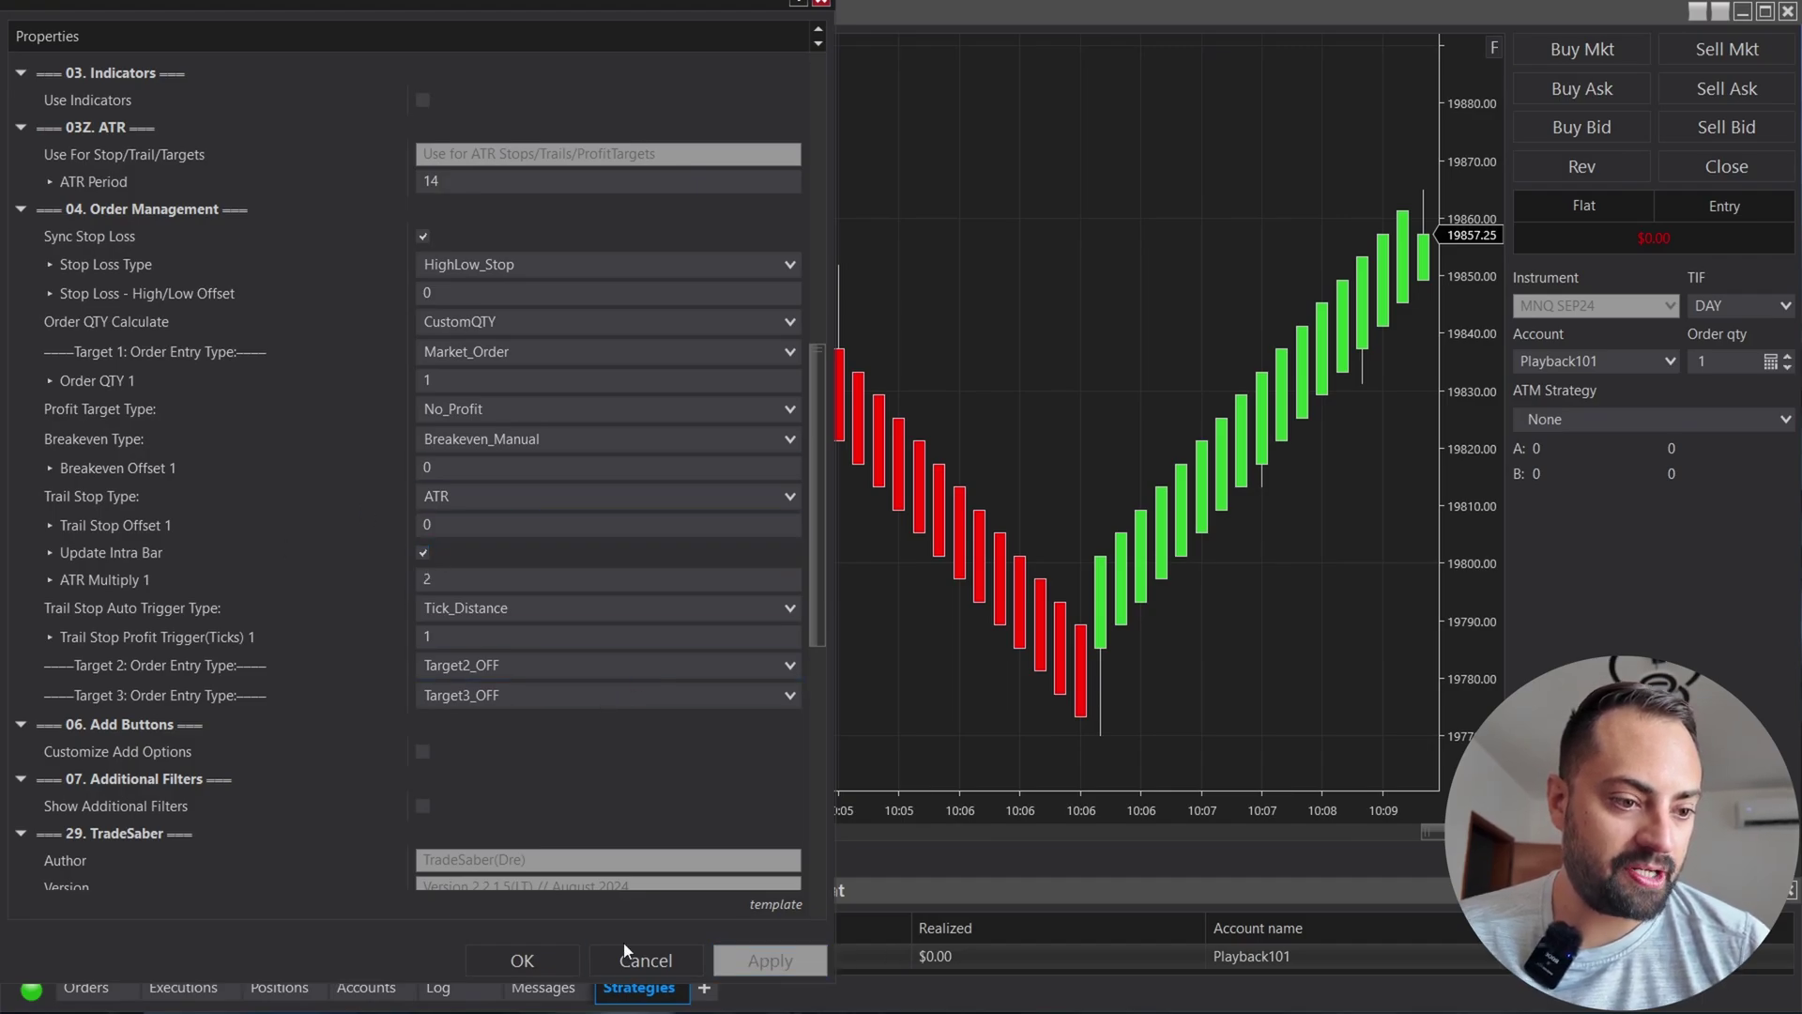
{"action": "left_click", "coordinate": [523, 960]}
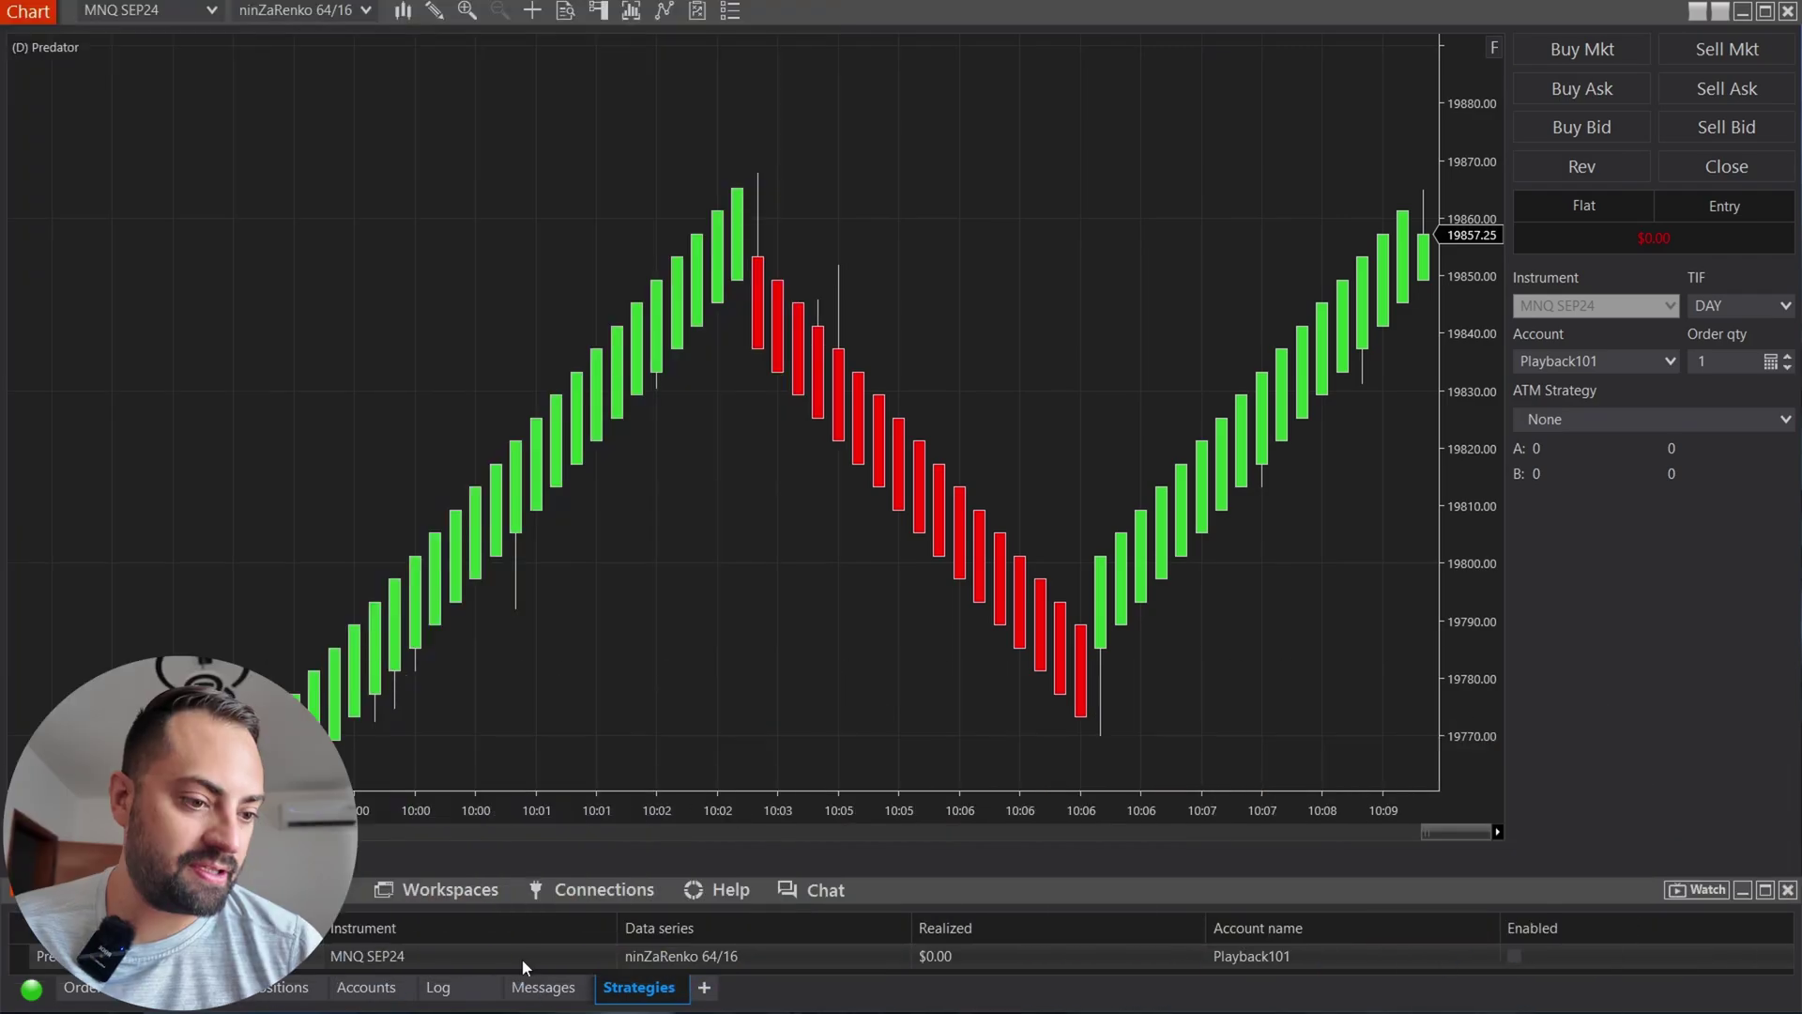
Step: Enable the Predator strategy and enter a long position on MNQ SEP24
{"action": "left_click", "coordinate": [1515, 955]}
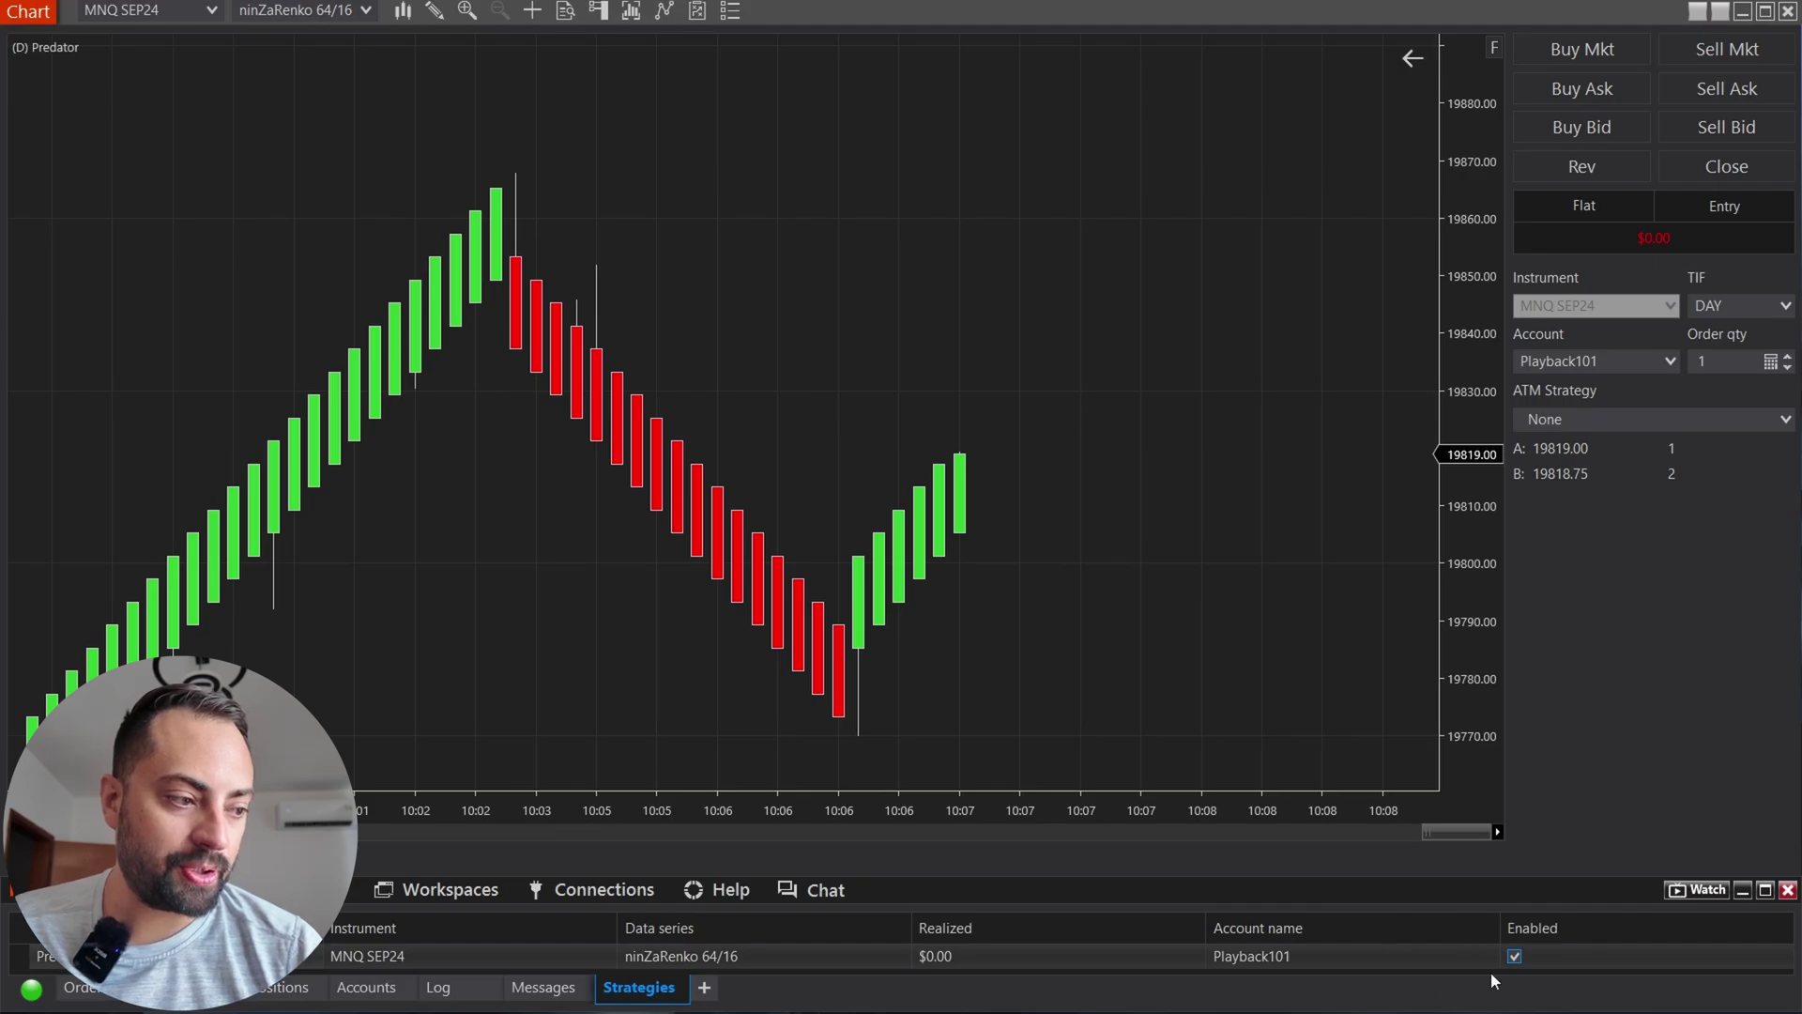
{"action": "left_click", "coordinate": [1587, 408]}
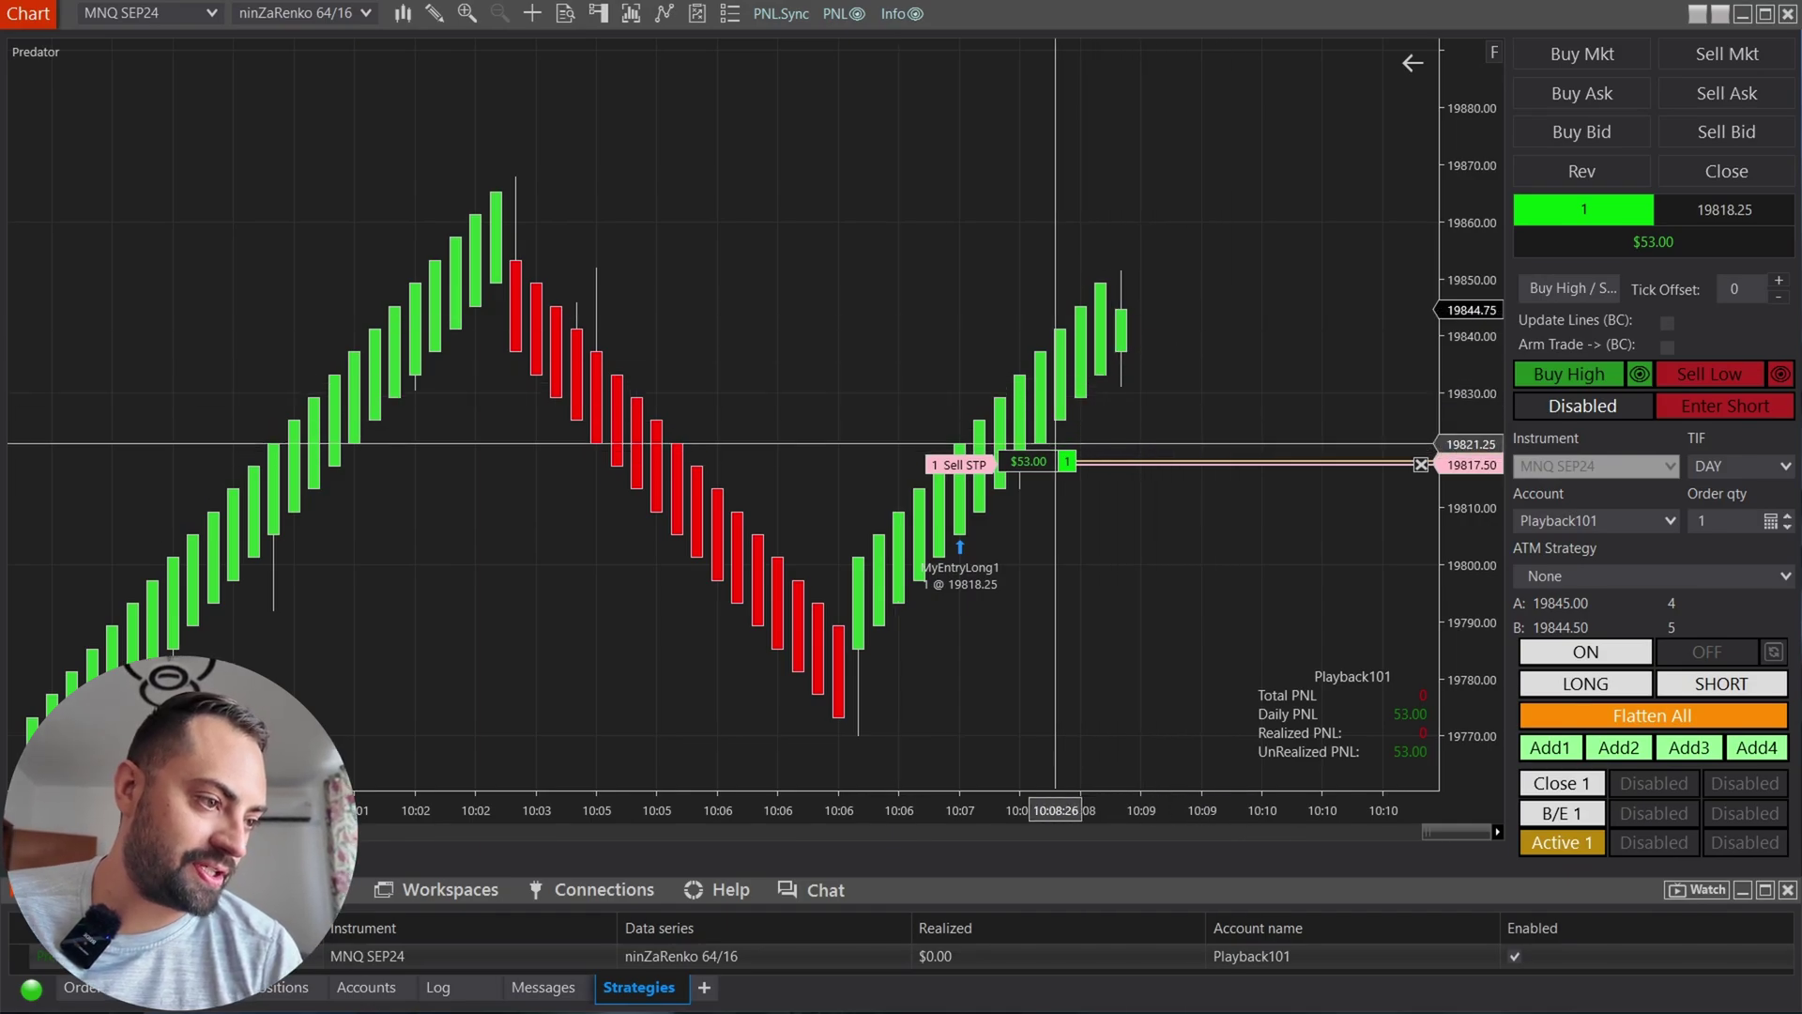
Step: Add an ATR indicator with a period of 14 to the MNQ SEP24 chart
{"action": "right_click", "coordinate": [834, 241]}
{"action": "key", "text": "Escape"}
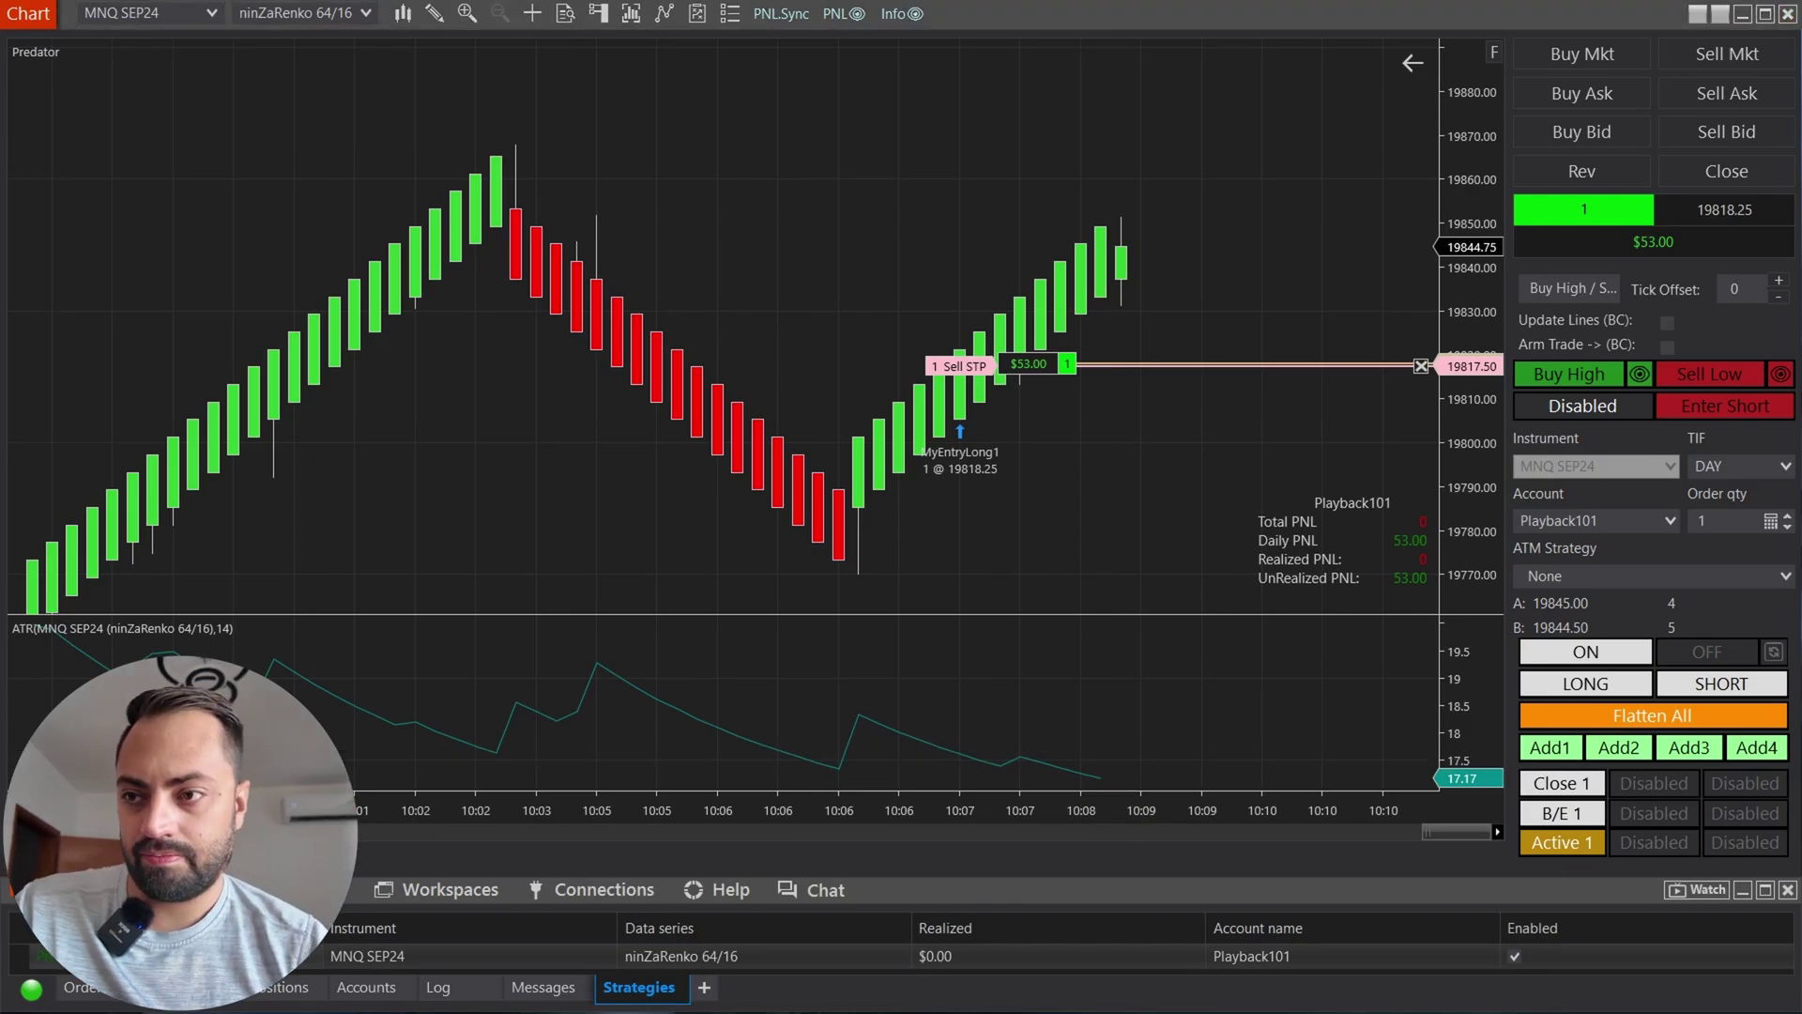
Step: Multiply the ATR value 17.17 by 2 in Calculator, then close Calculator
{"action": "type", "text": "17.17"}
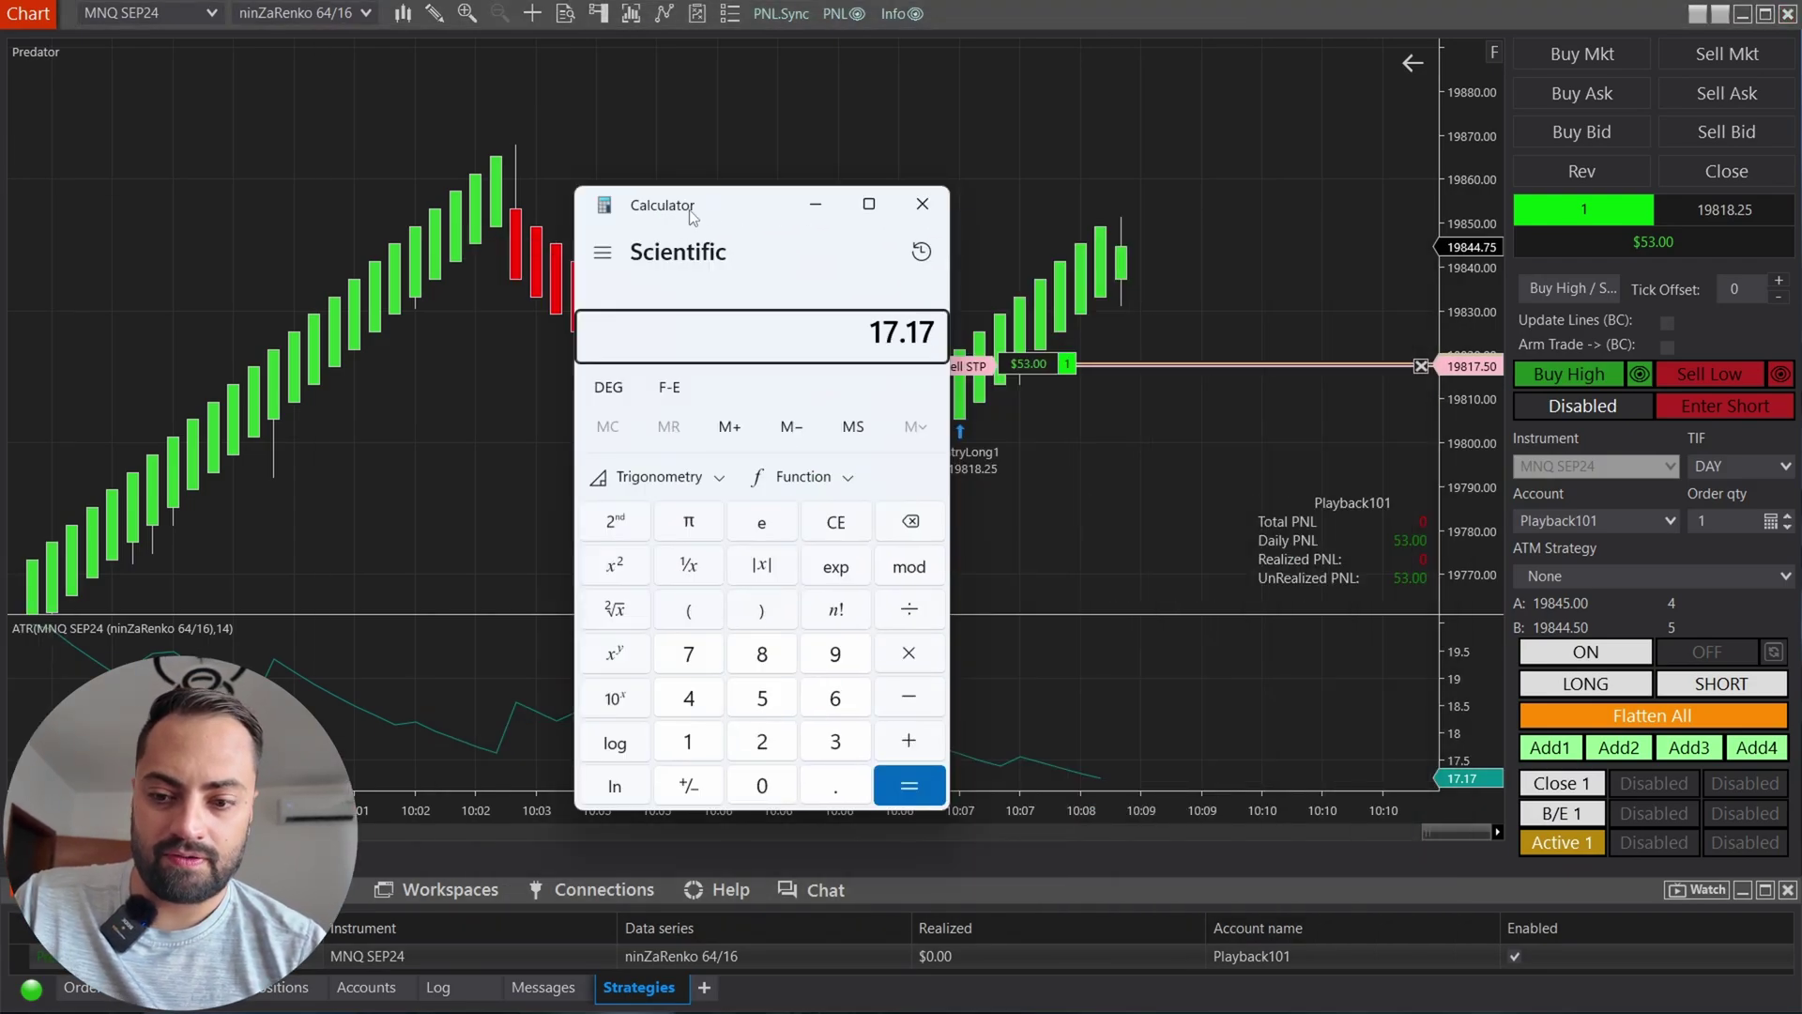
{"action": "type", "text": "*2"}
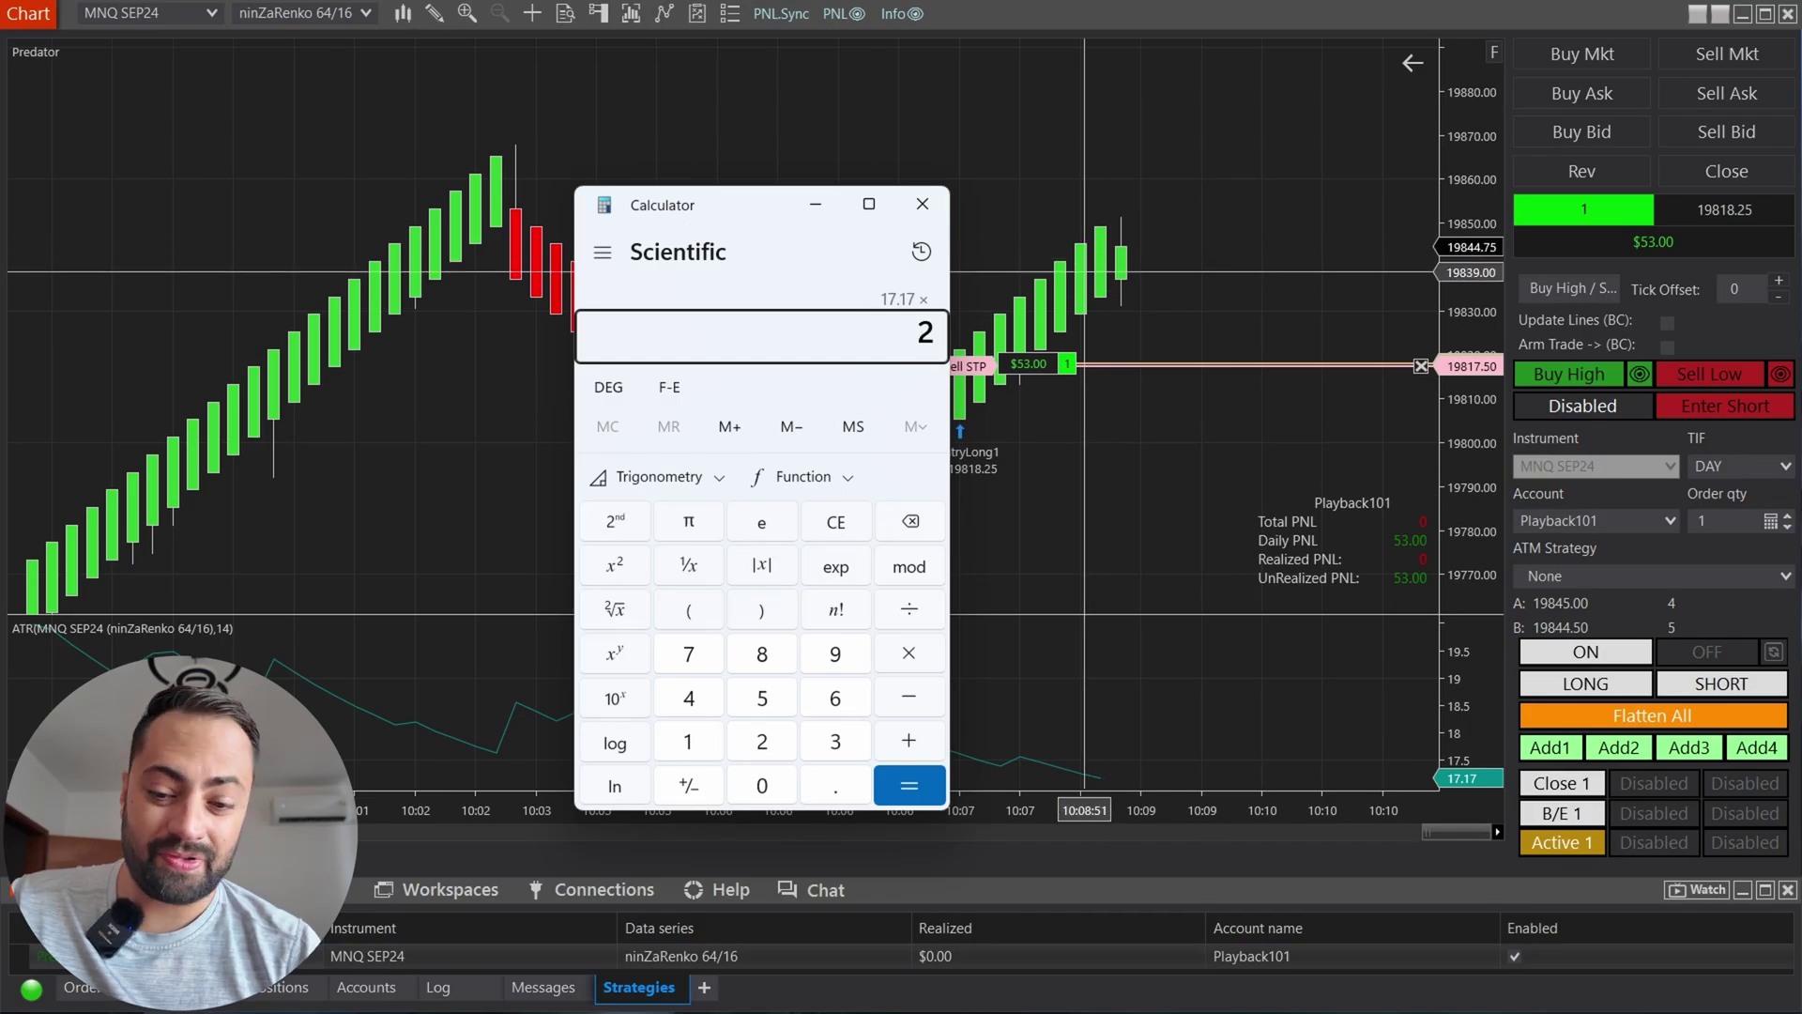
{"action": "key", "text": "Return"}
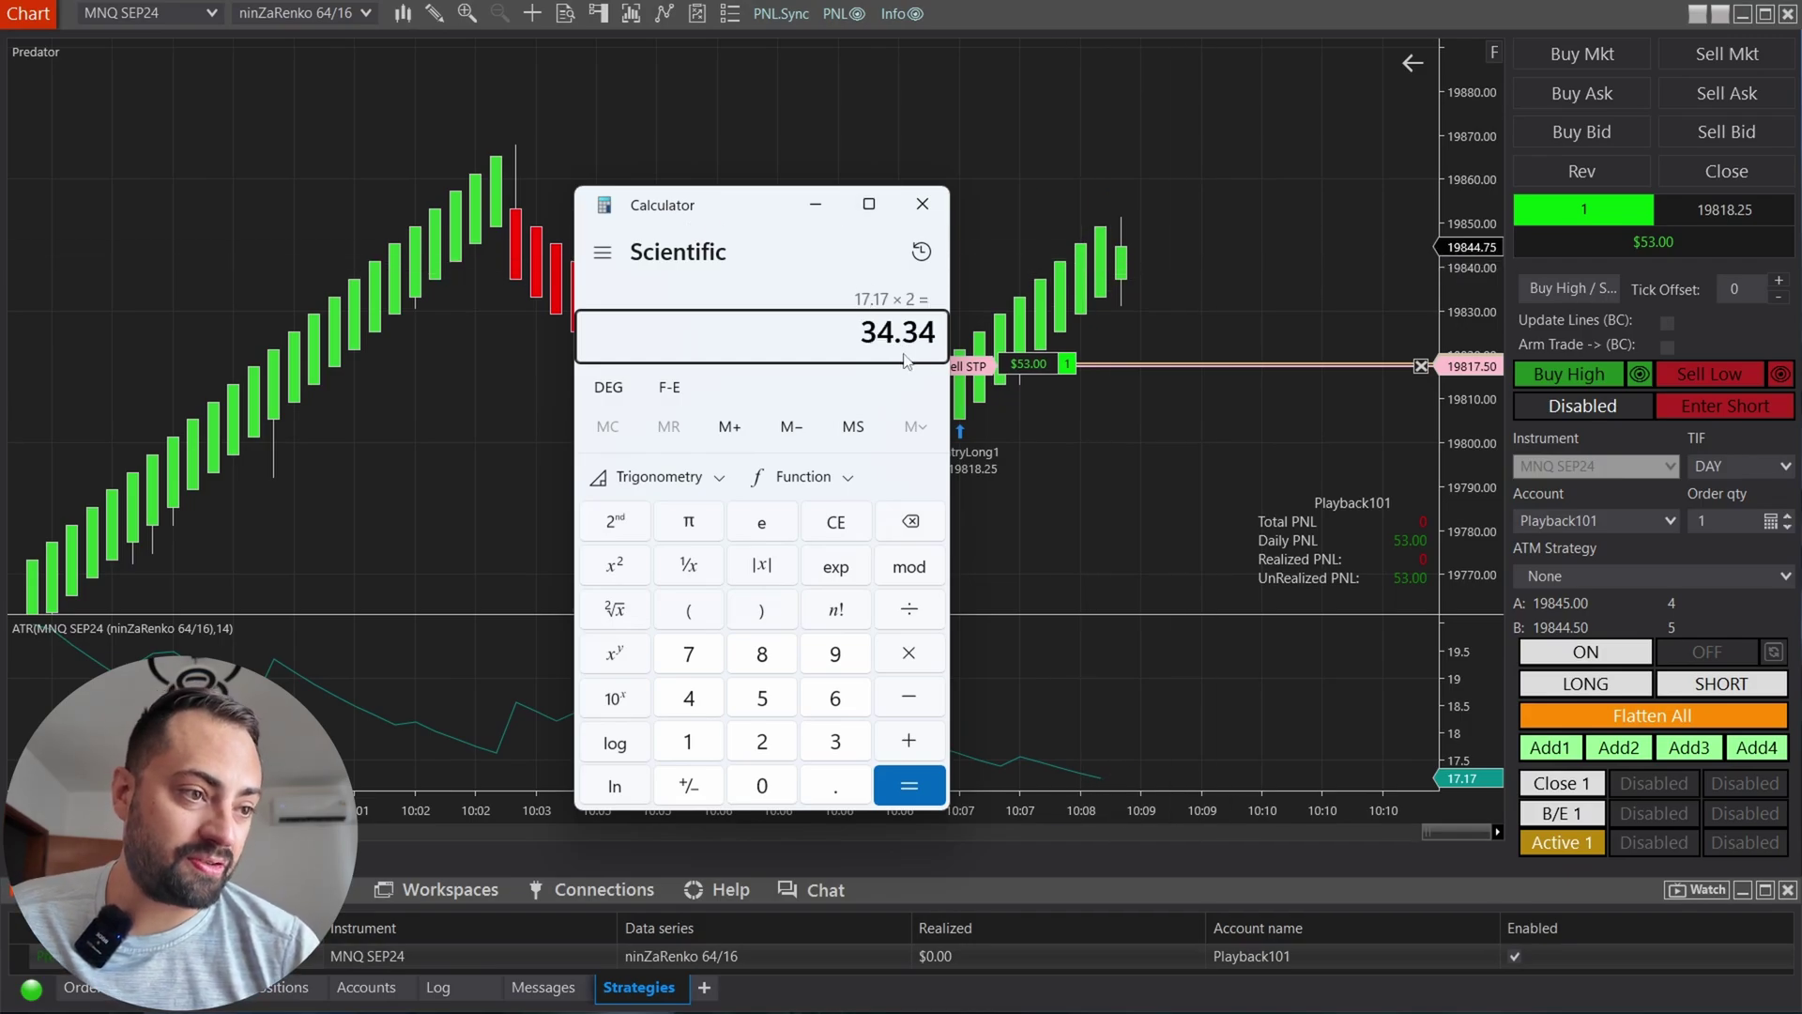
{"action": "left_click", "coordinate": [921, 204]}
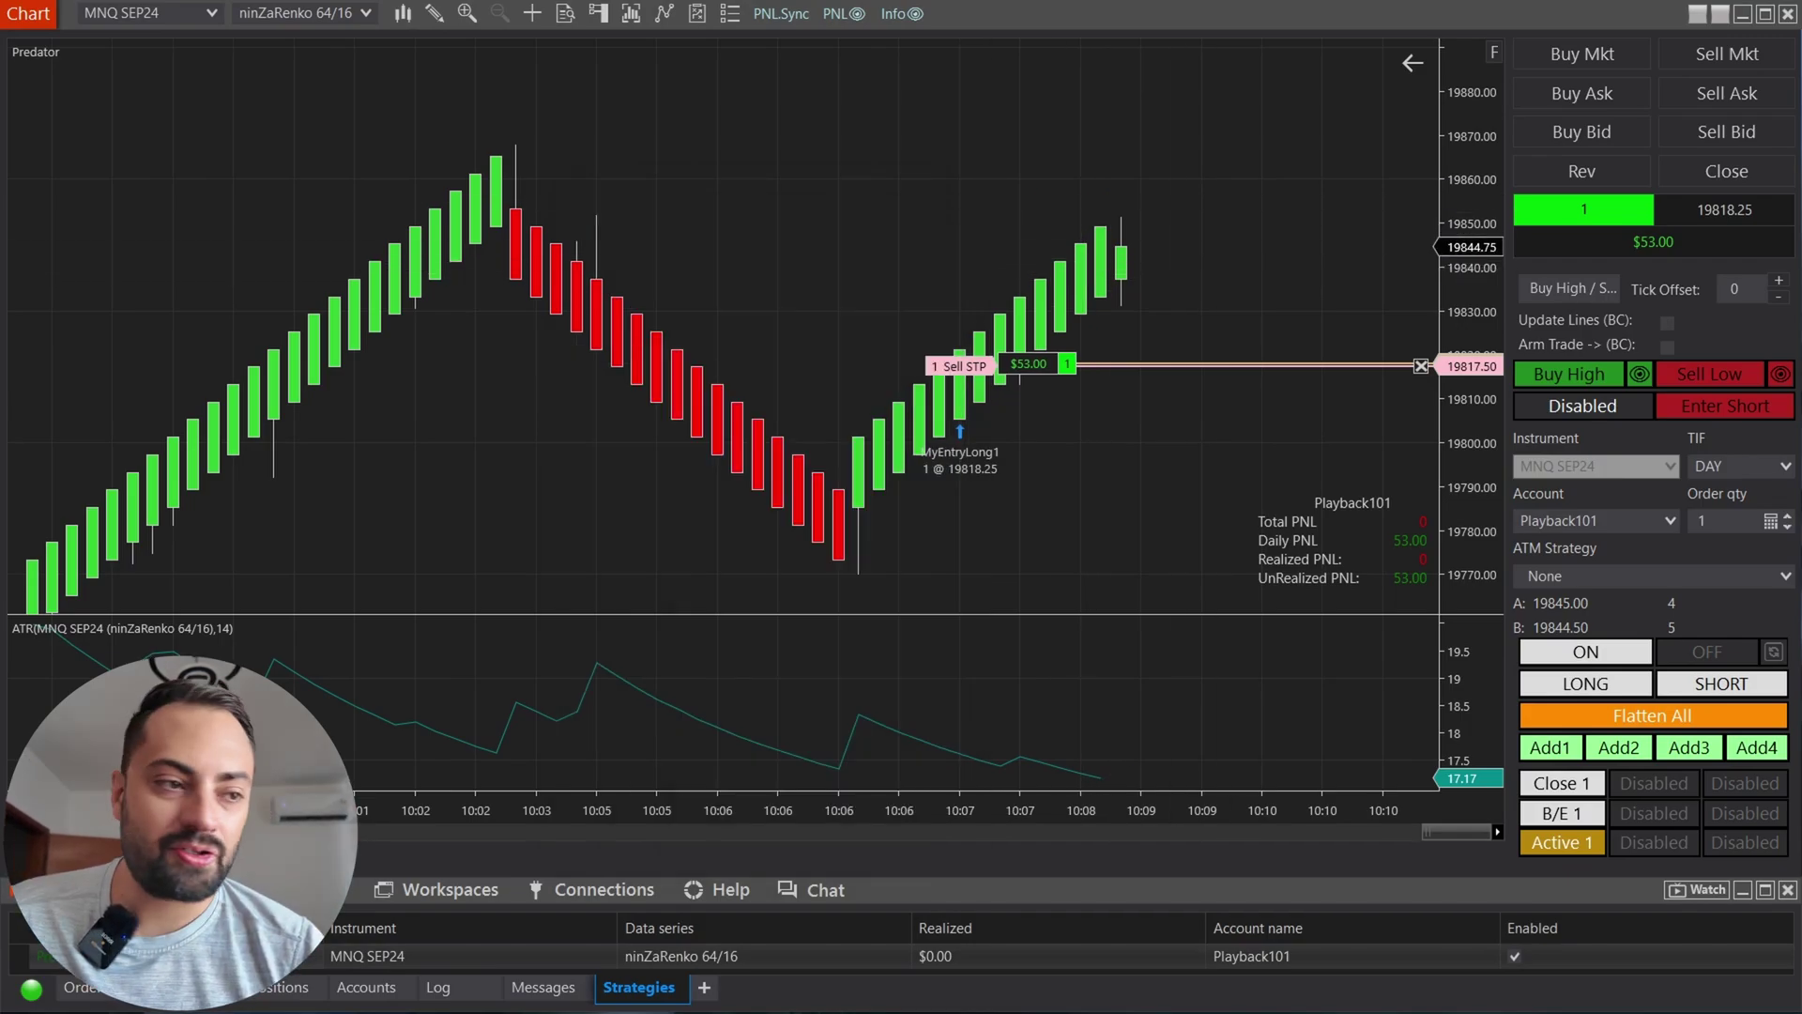
Step: Read the latest MNQ SEP24 bar's high on the chart and subtract 34.34 from 19851.5 in Calculator
{"action": "key", "text": "XF86Calculator"}
{"action": "left_click_drag", "start_coordinate": [597, 172], "coordinate": [500, 180]}
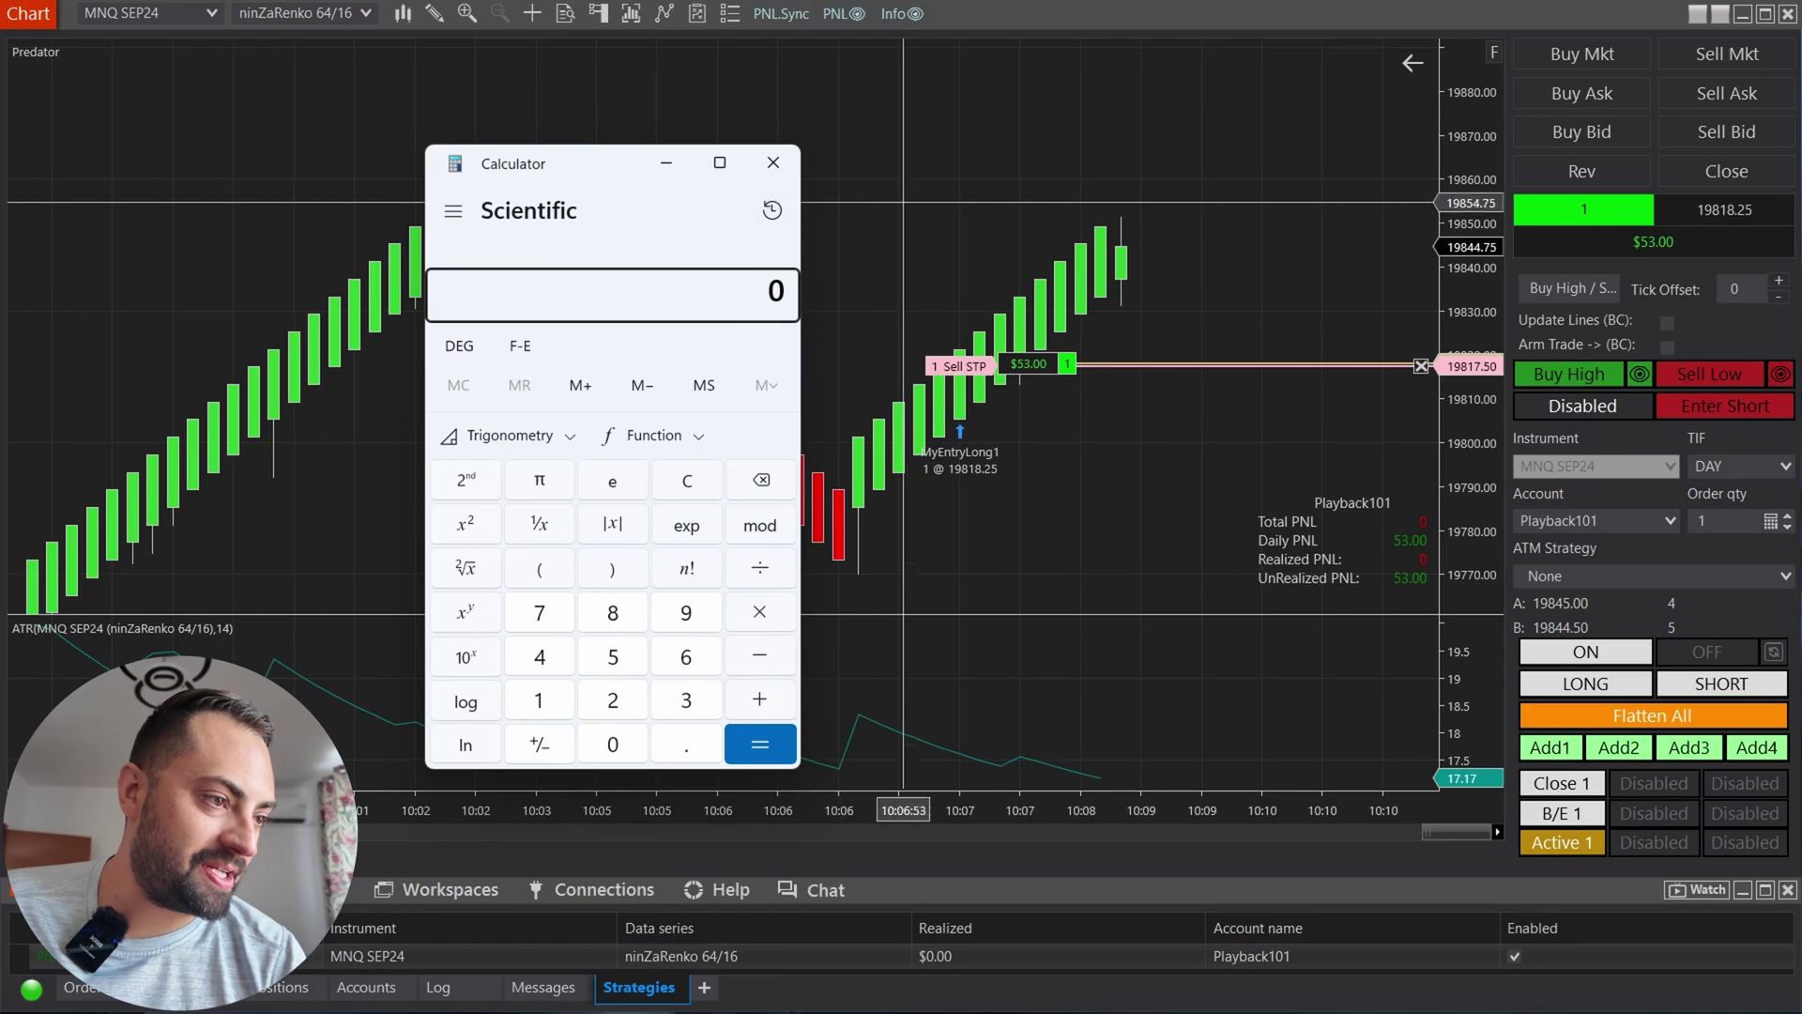
{"action": "left_click", "coordinate": [1123, 263]}
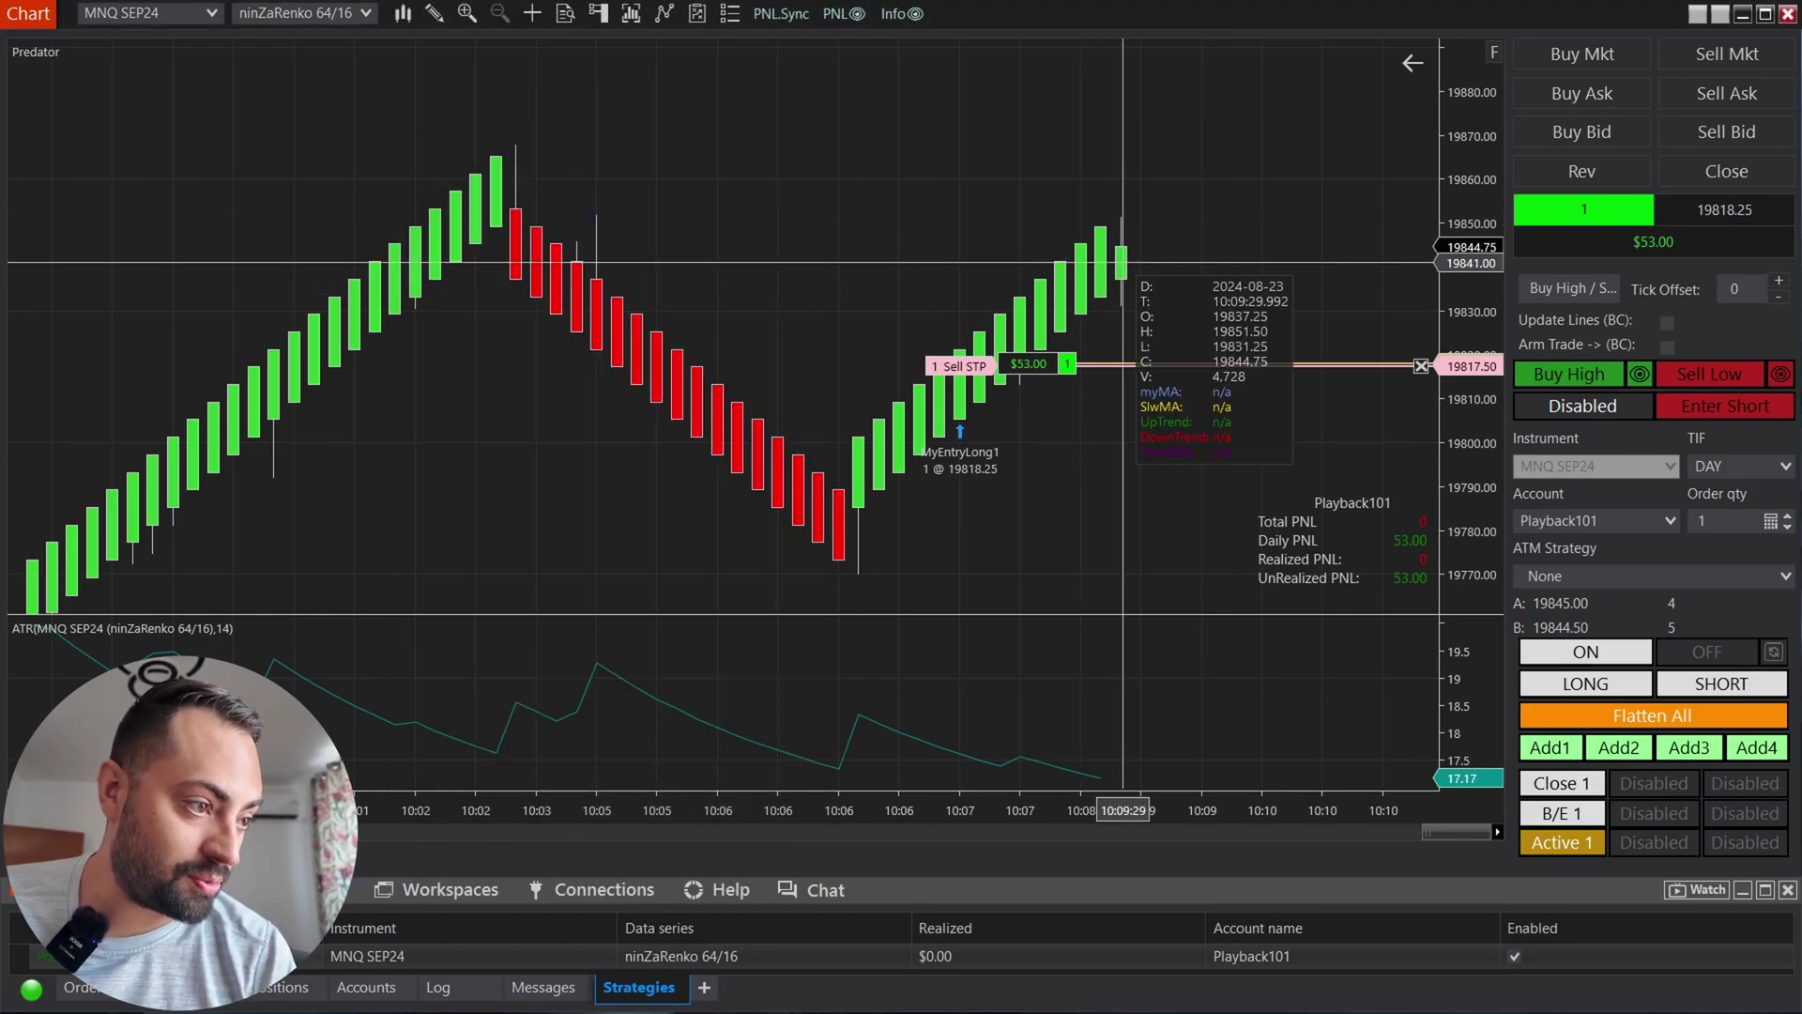
{"action": "key", "text": "alt+Tab"}
{"action": "type", "text": "198"}
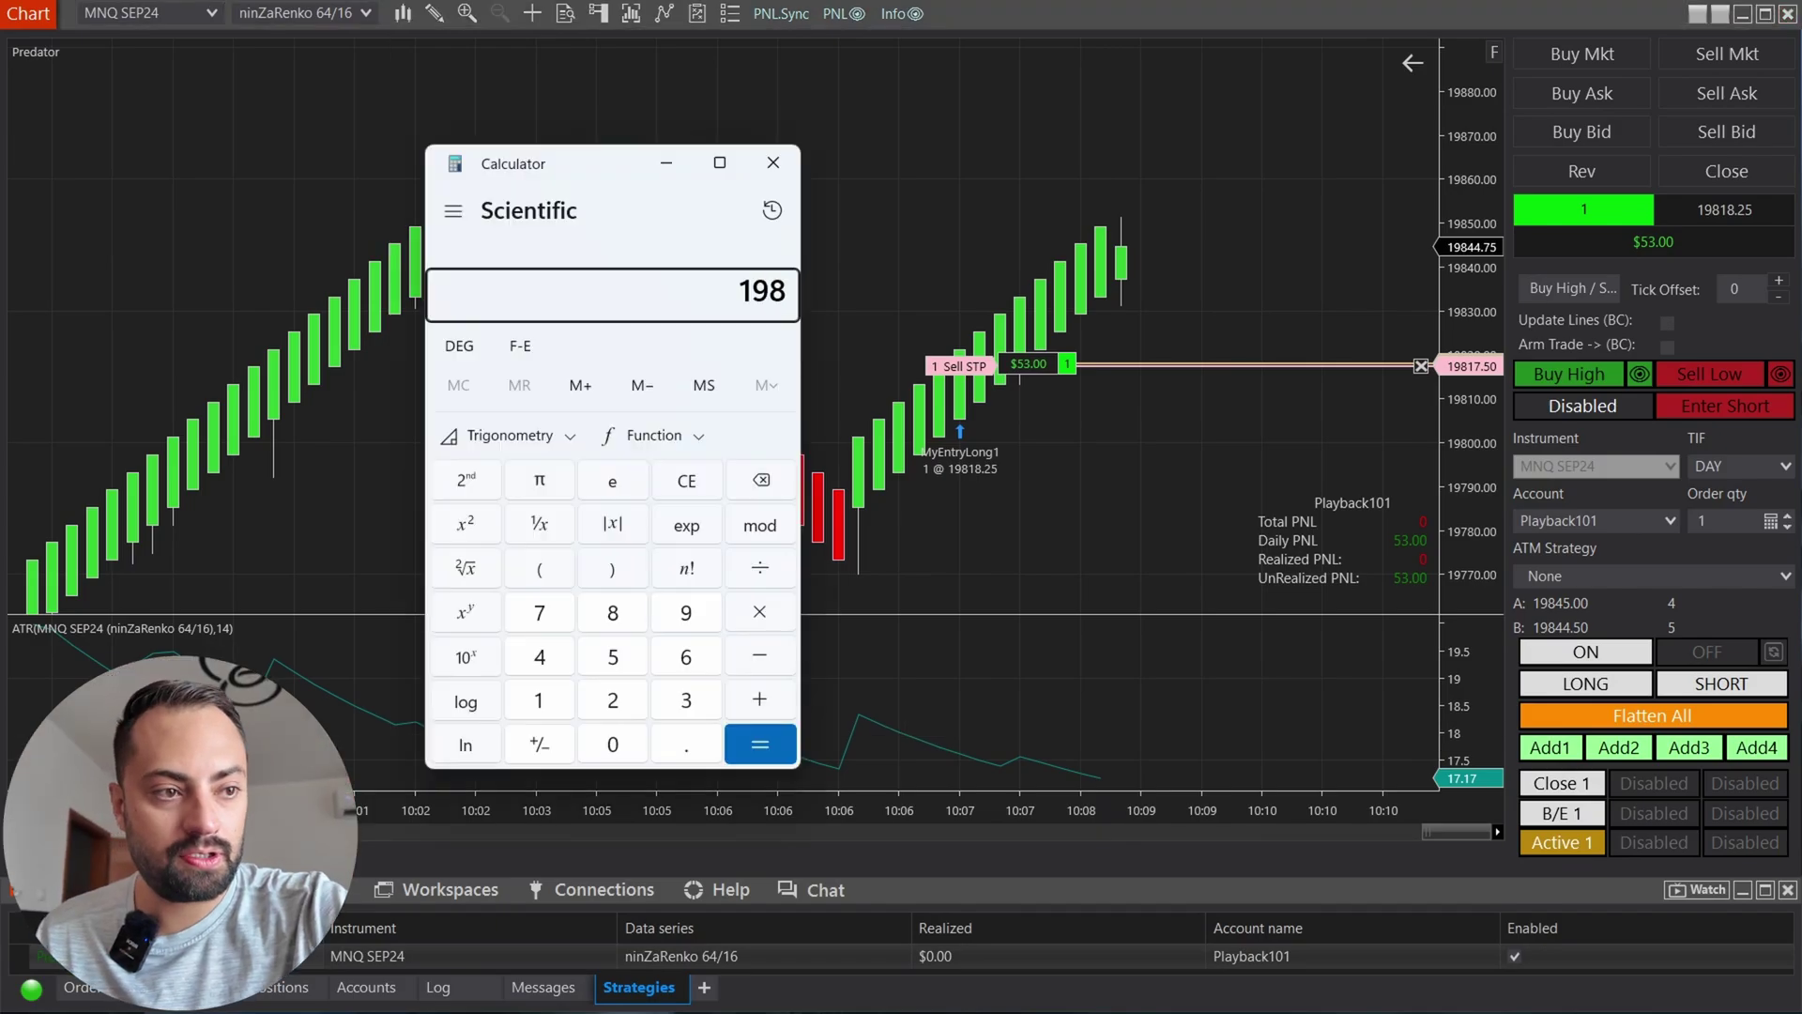
{"action": "type", "text": "51.5 "}
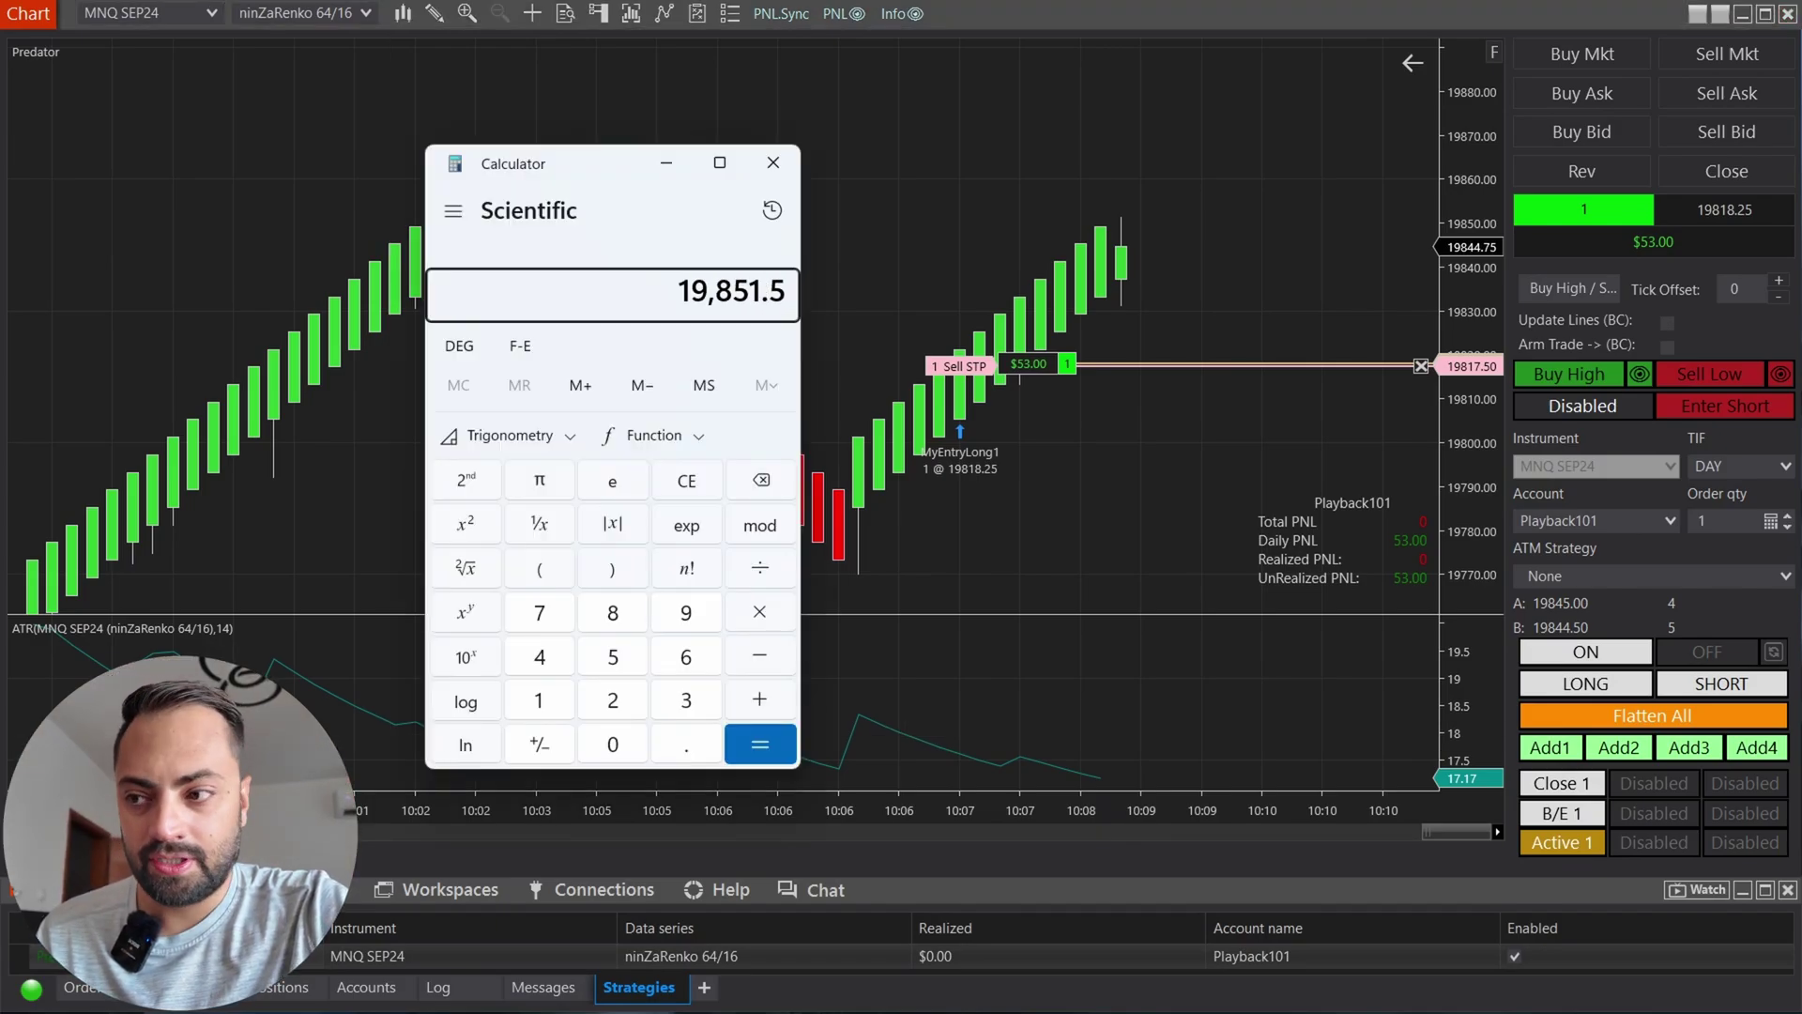
{"action": "type", "text": "- 34.34"}
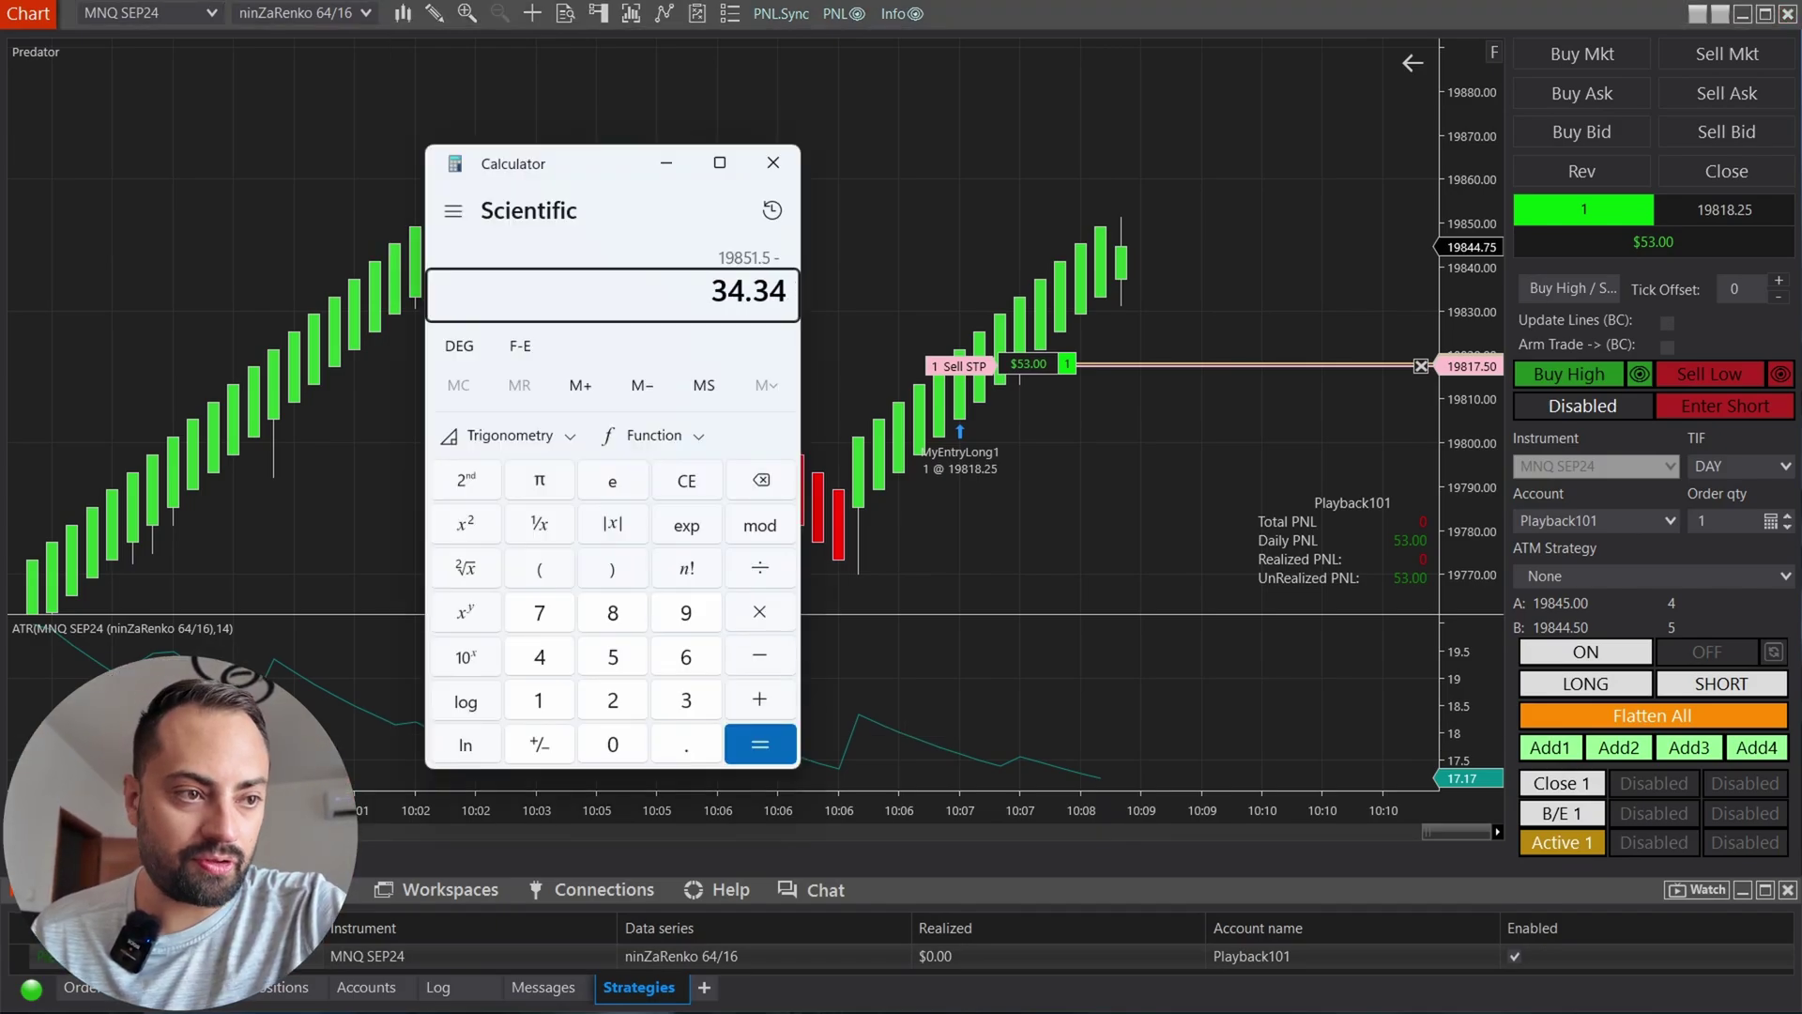
{"action": "key", "text": "Return"}
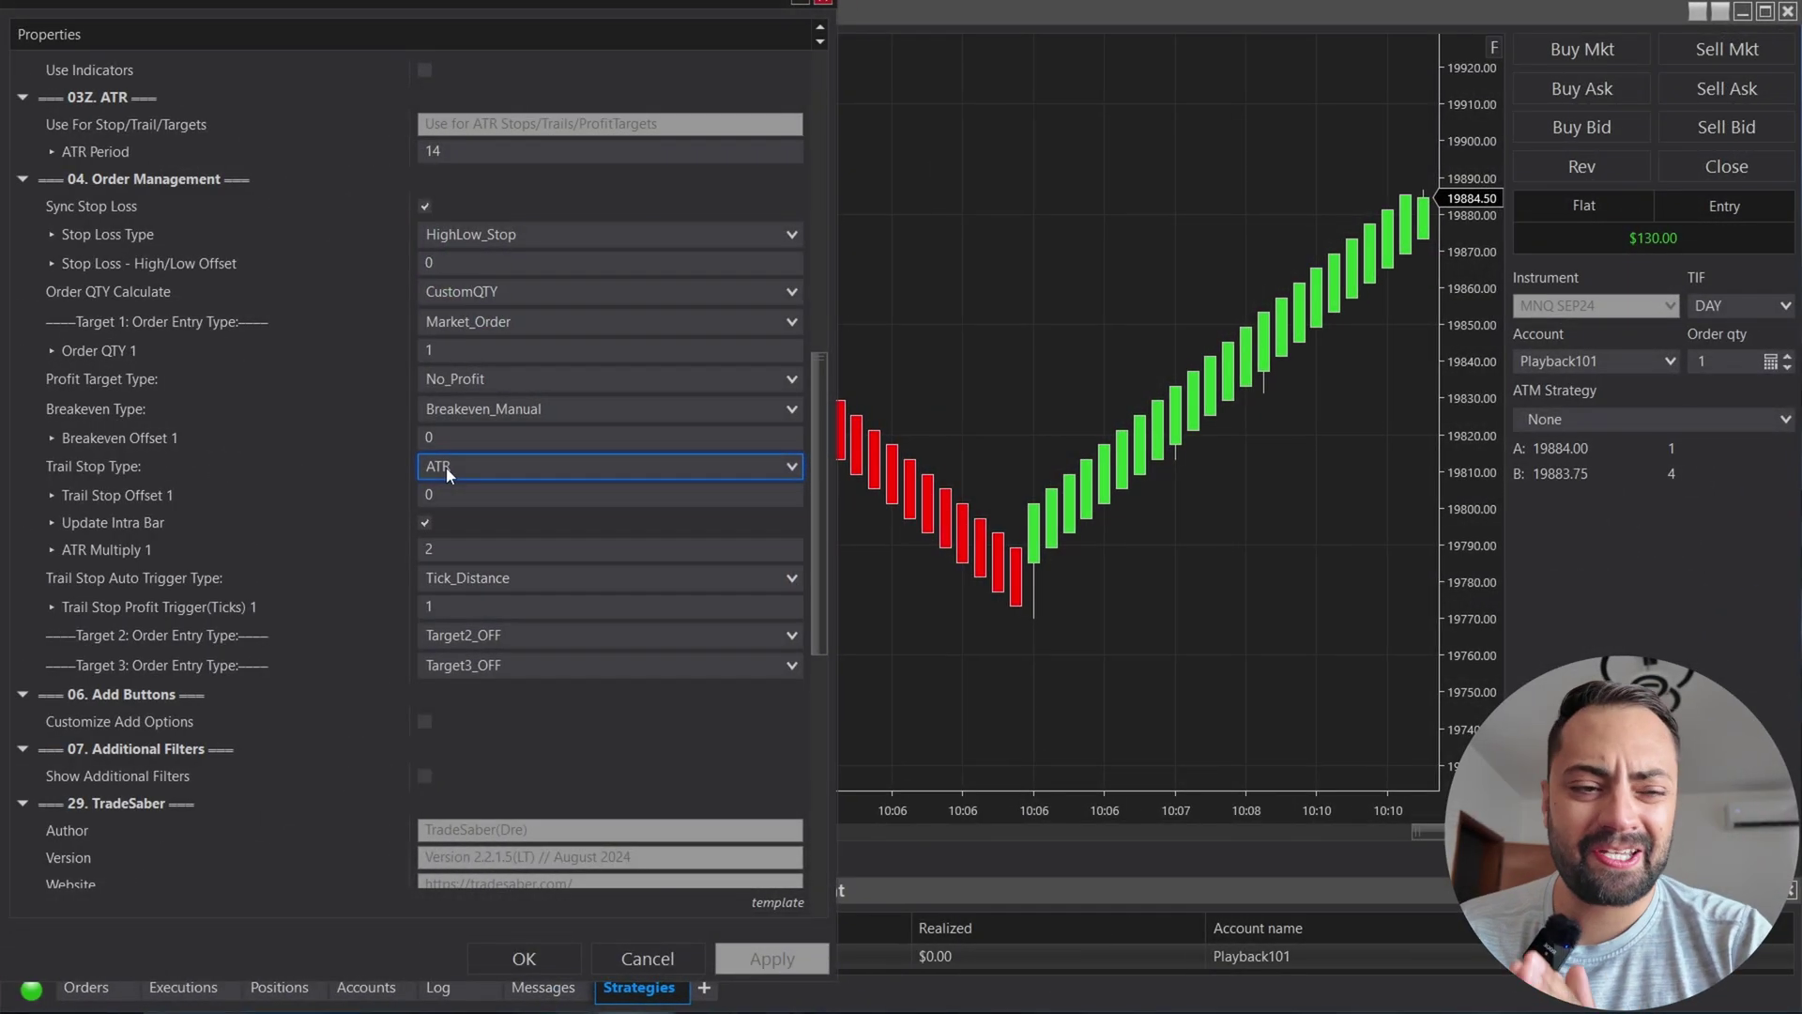
Step: Set Target 1's trail stop type to ParabolicSAR with a parabolic trail period of 1
{"action": "left_click", "coordinate": [447, 468]}
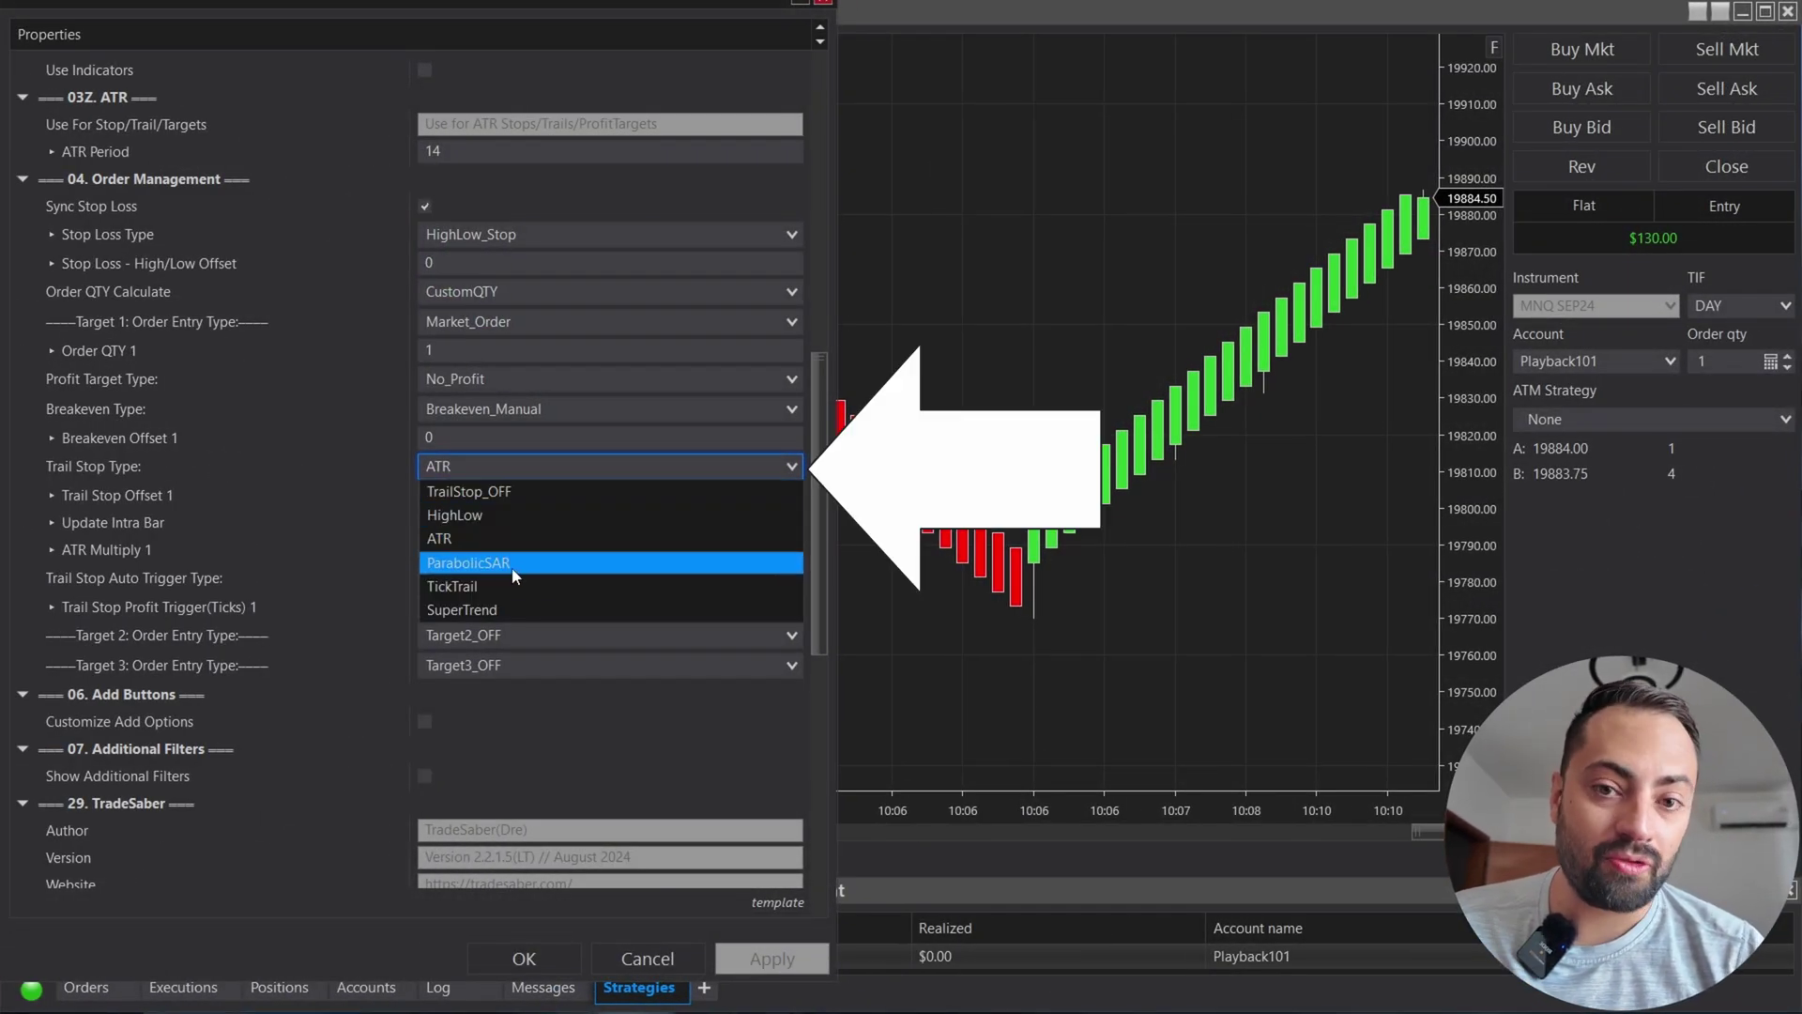
{"action": "left_click", "coordinate": [513, 567]}
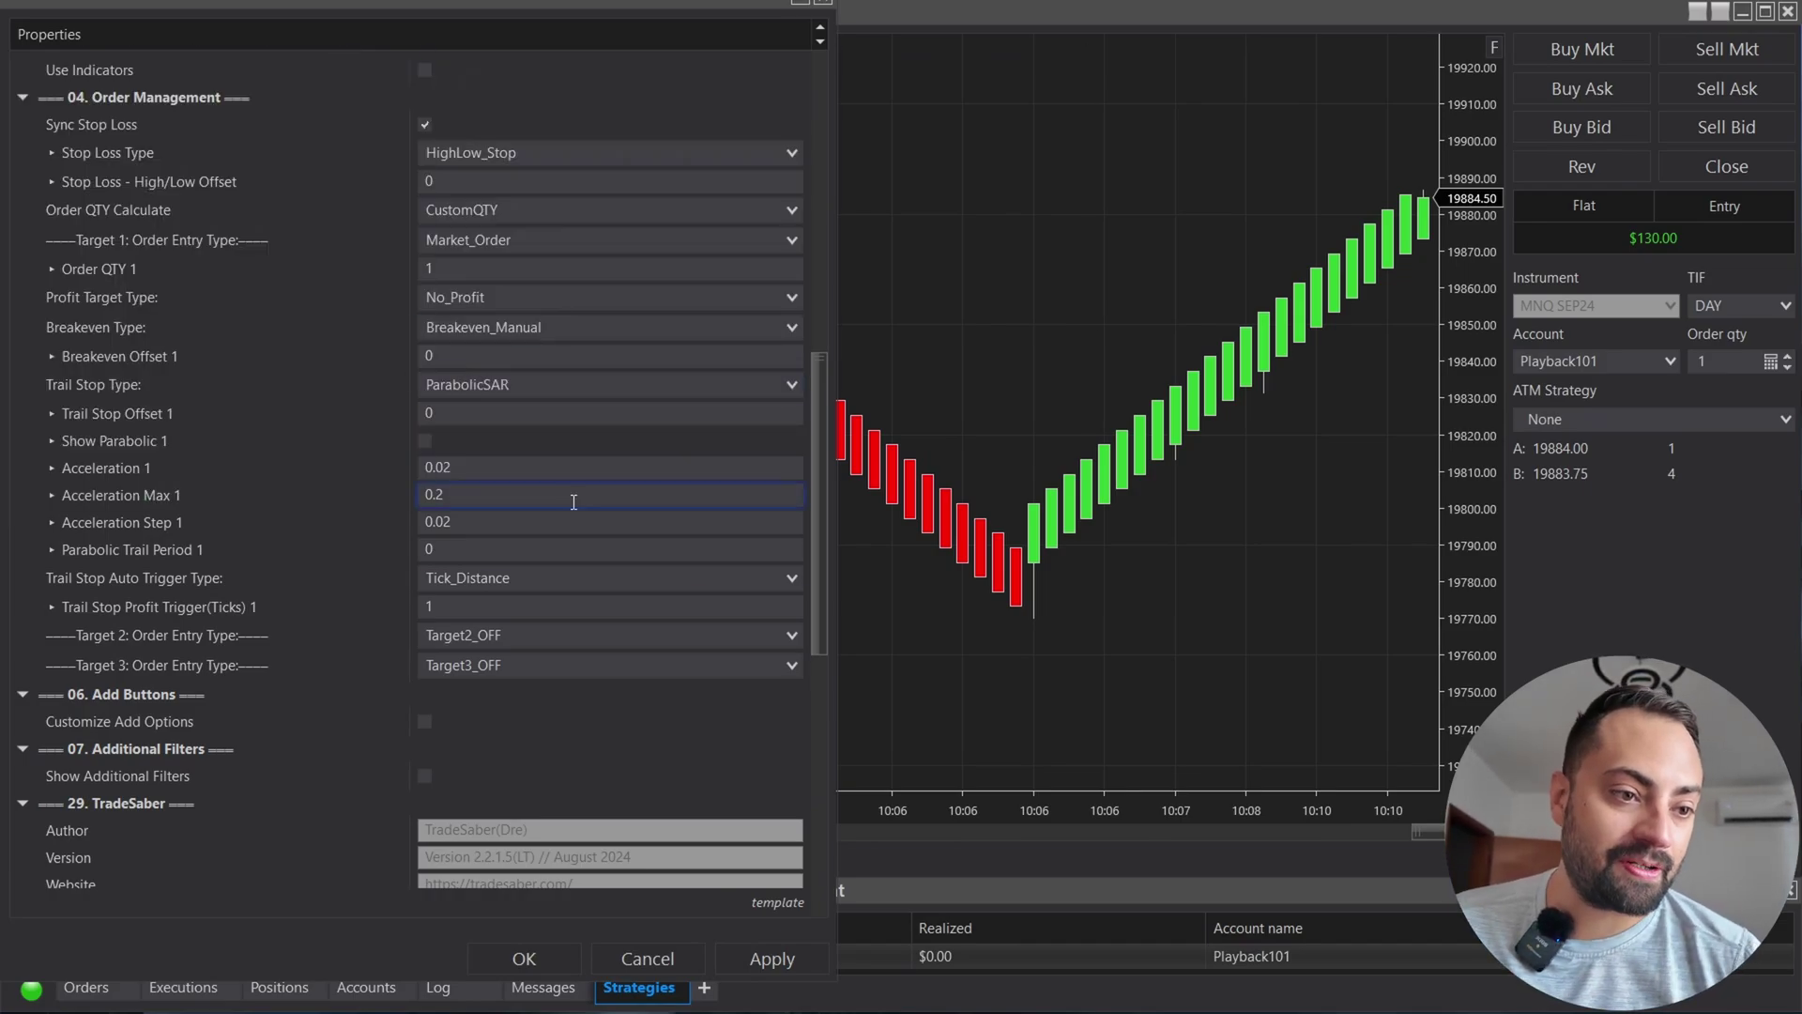
{"action": "double_click", "coordinate": [477, 466]}
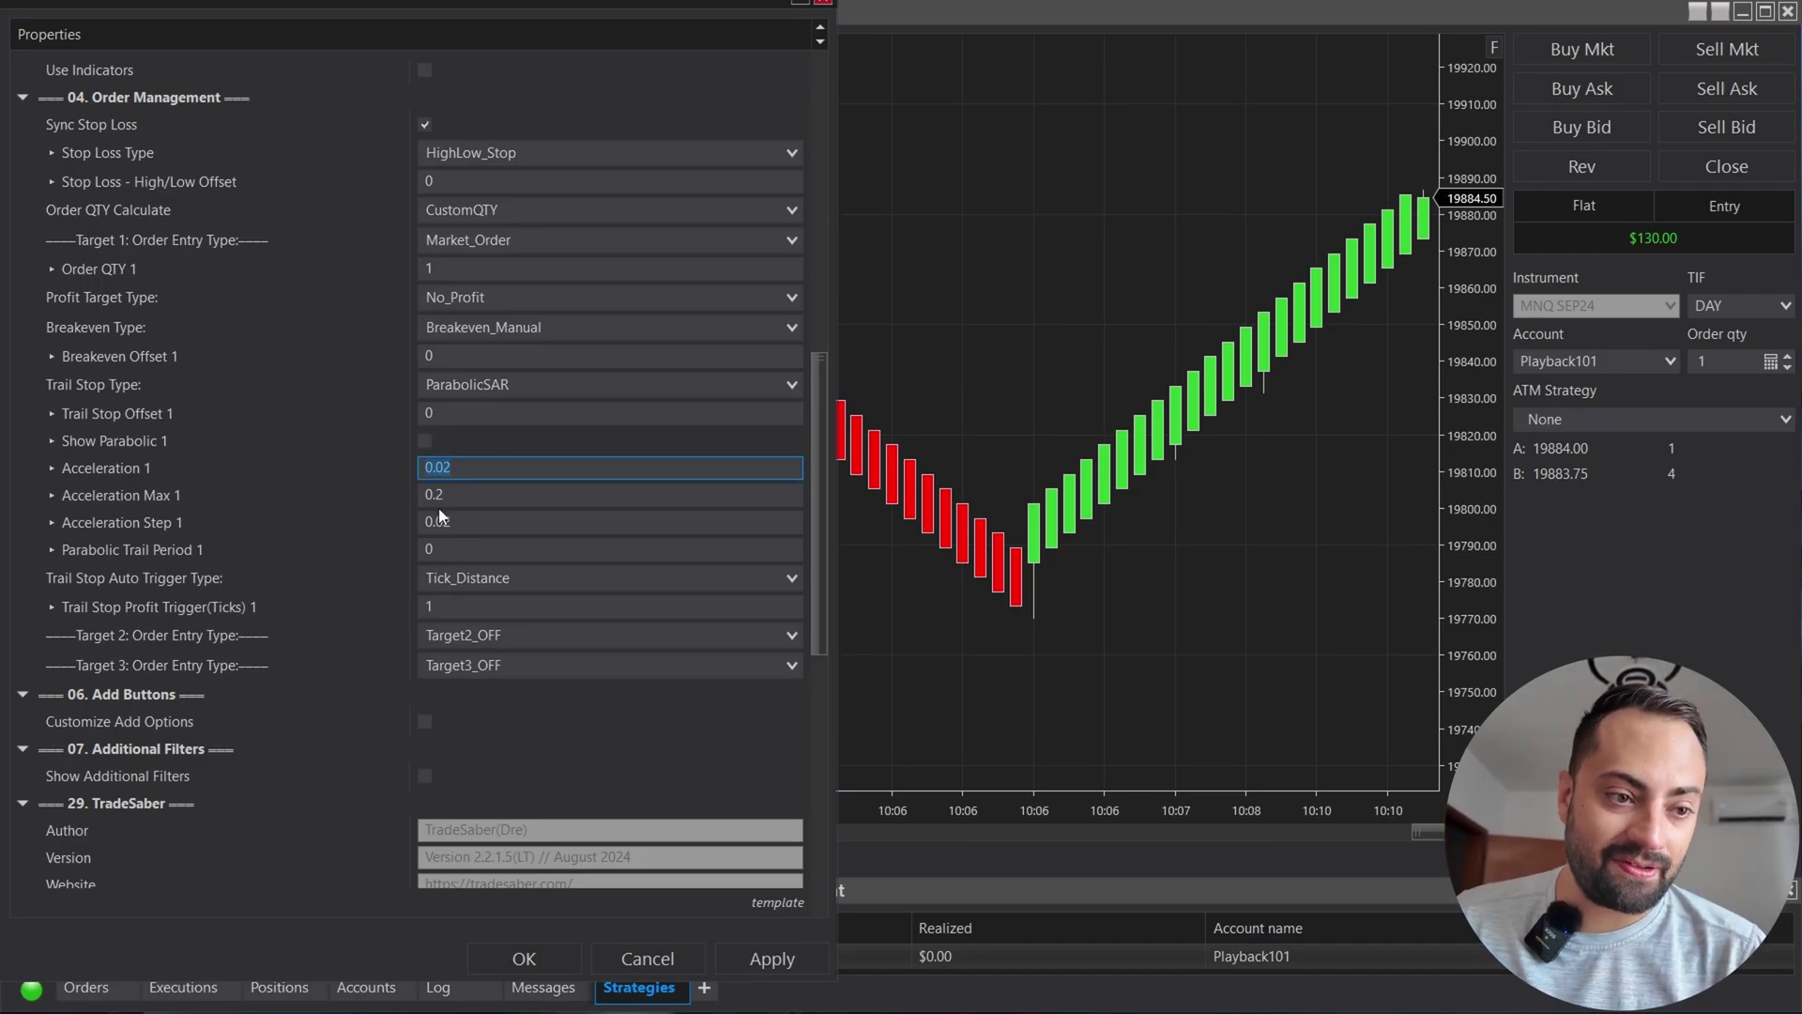
{"action": "left_click", "coordinate": [390, 545]}
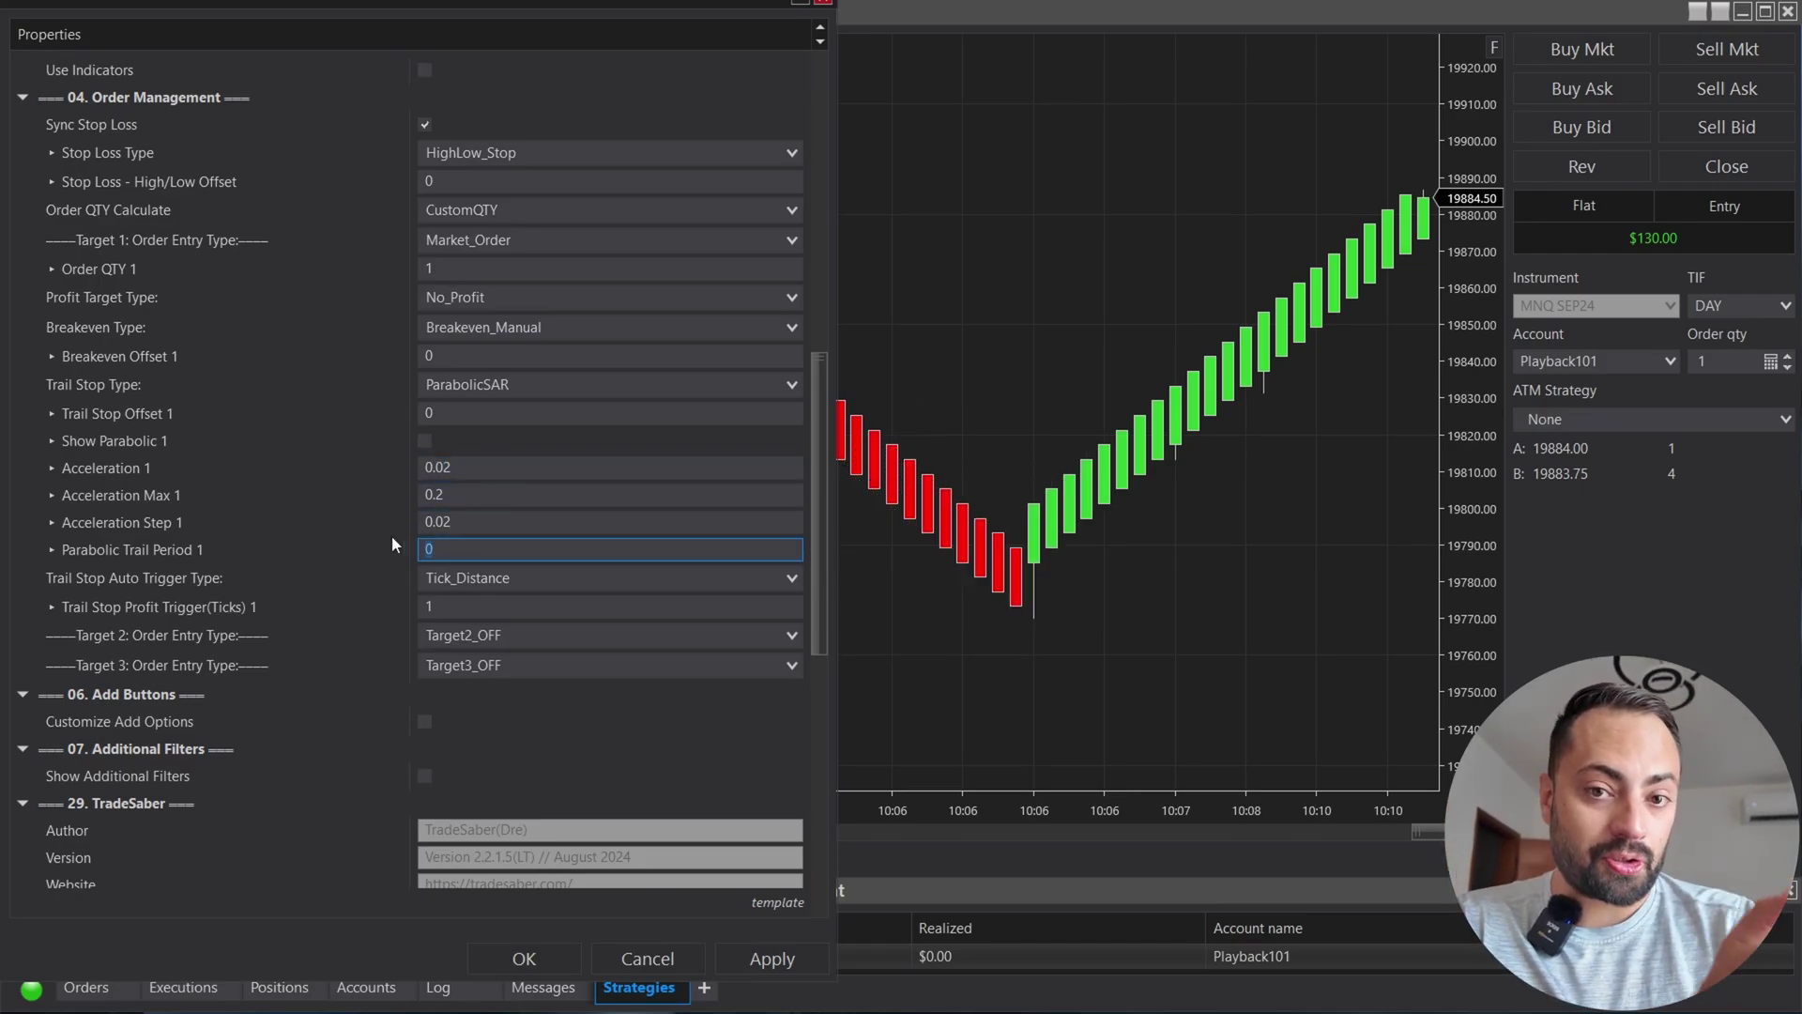
{"action": "type", "text": "2"}
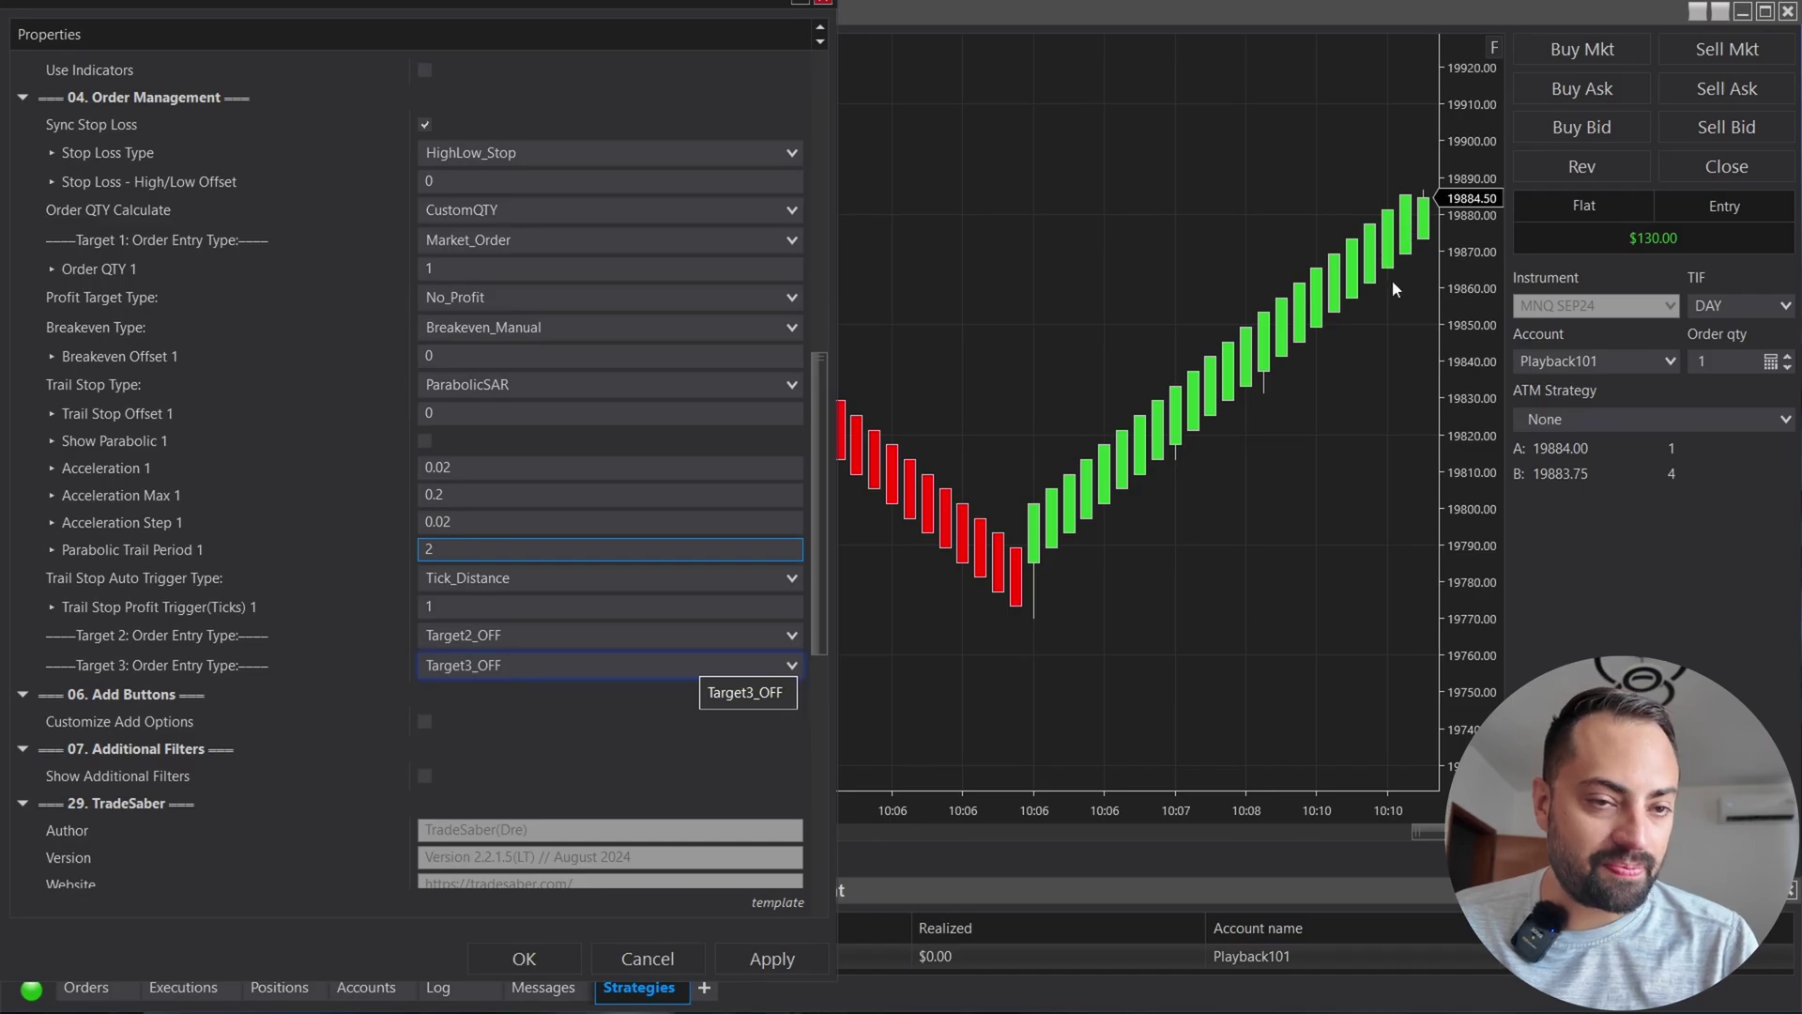
{"action": "key", "text": "BackSpace"}
{"action": "type", "text": "1"}
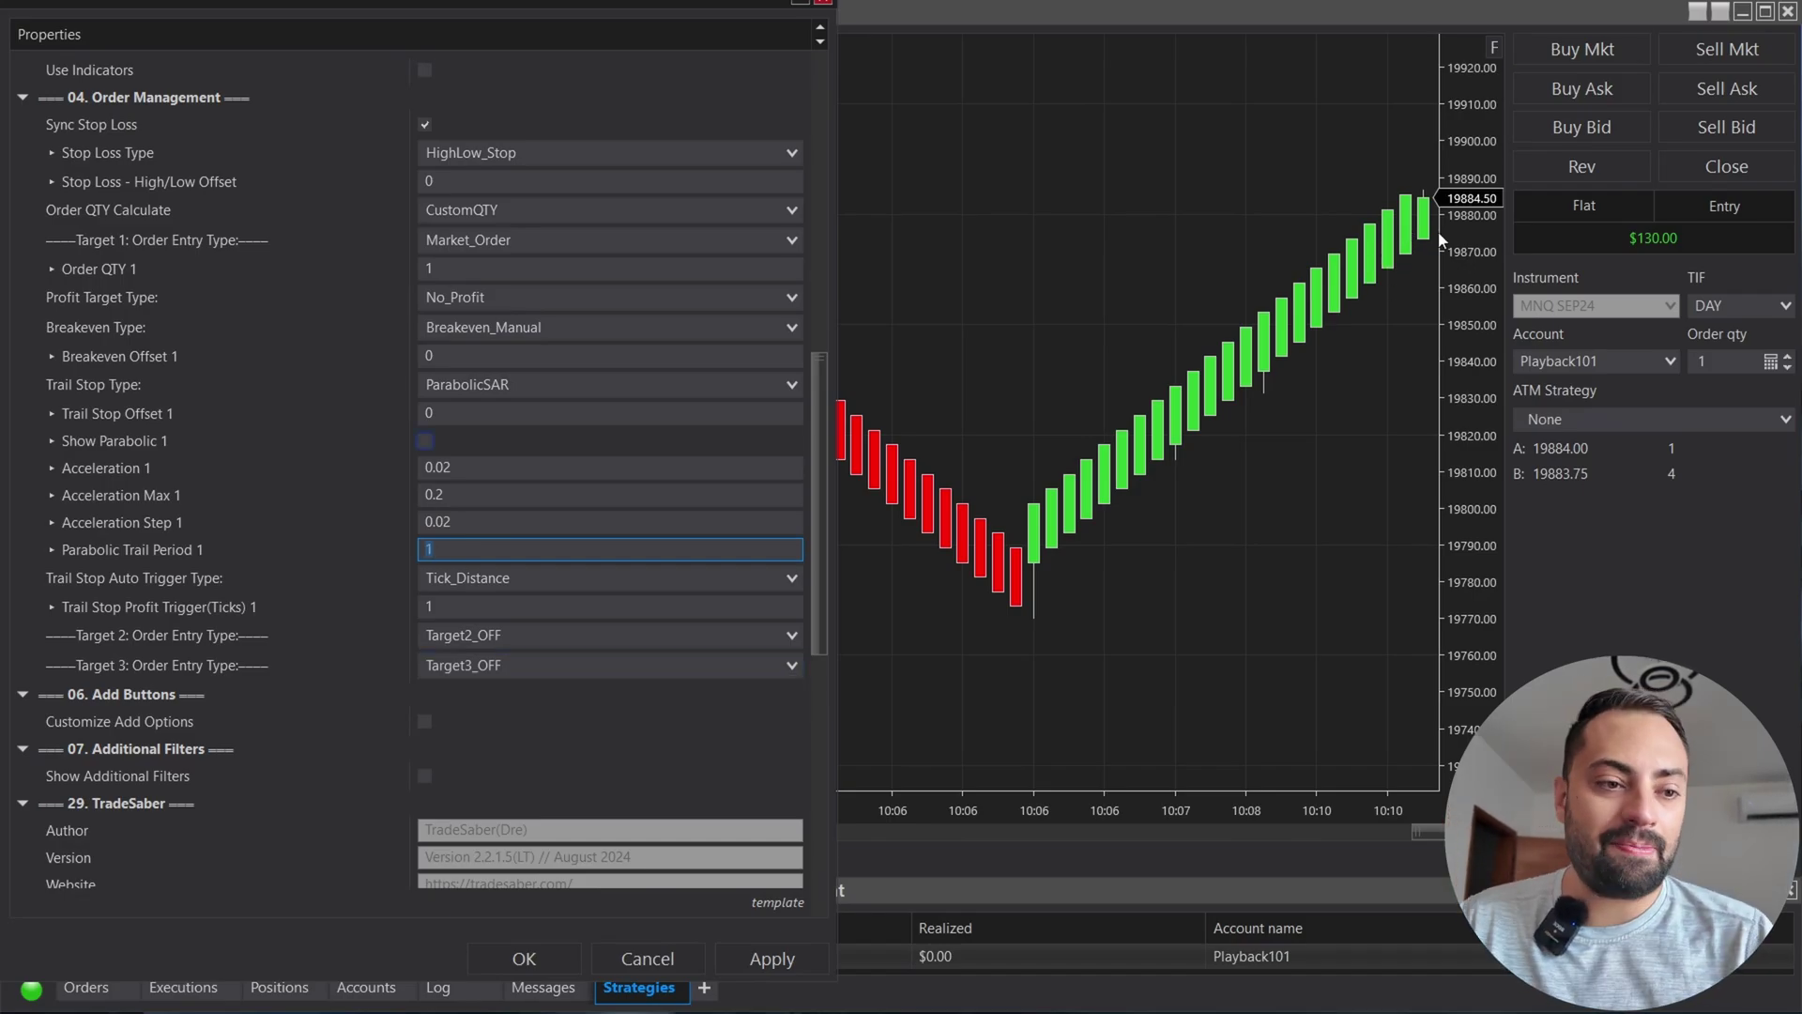
{"action": "double_click", "coordinate": [438, 555]}
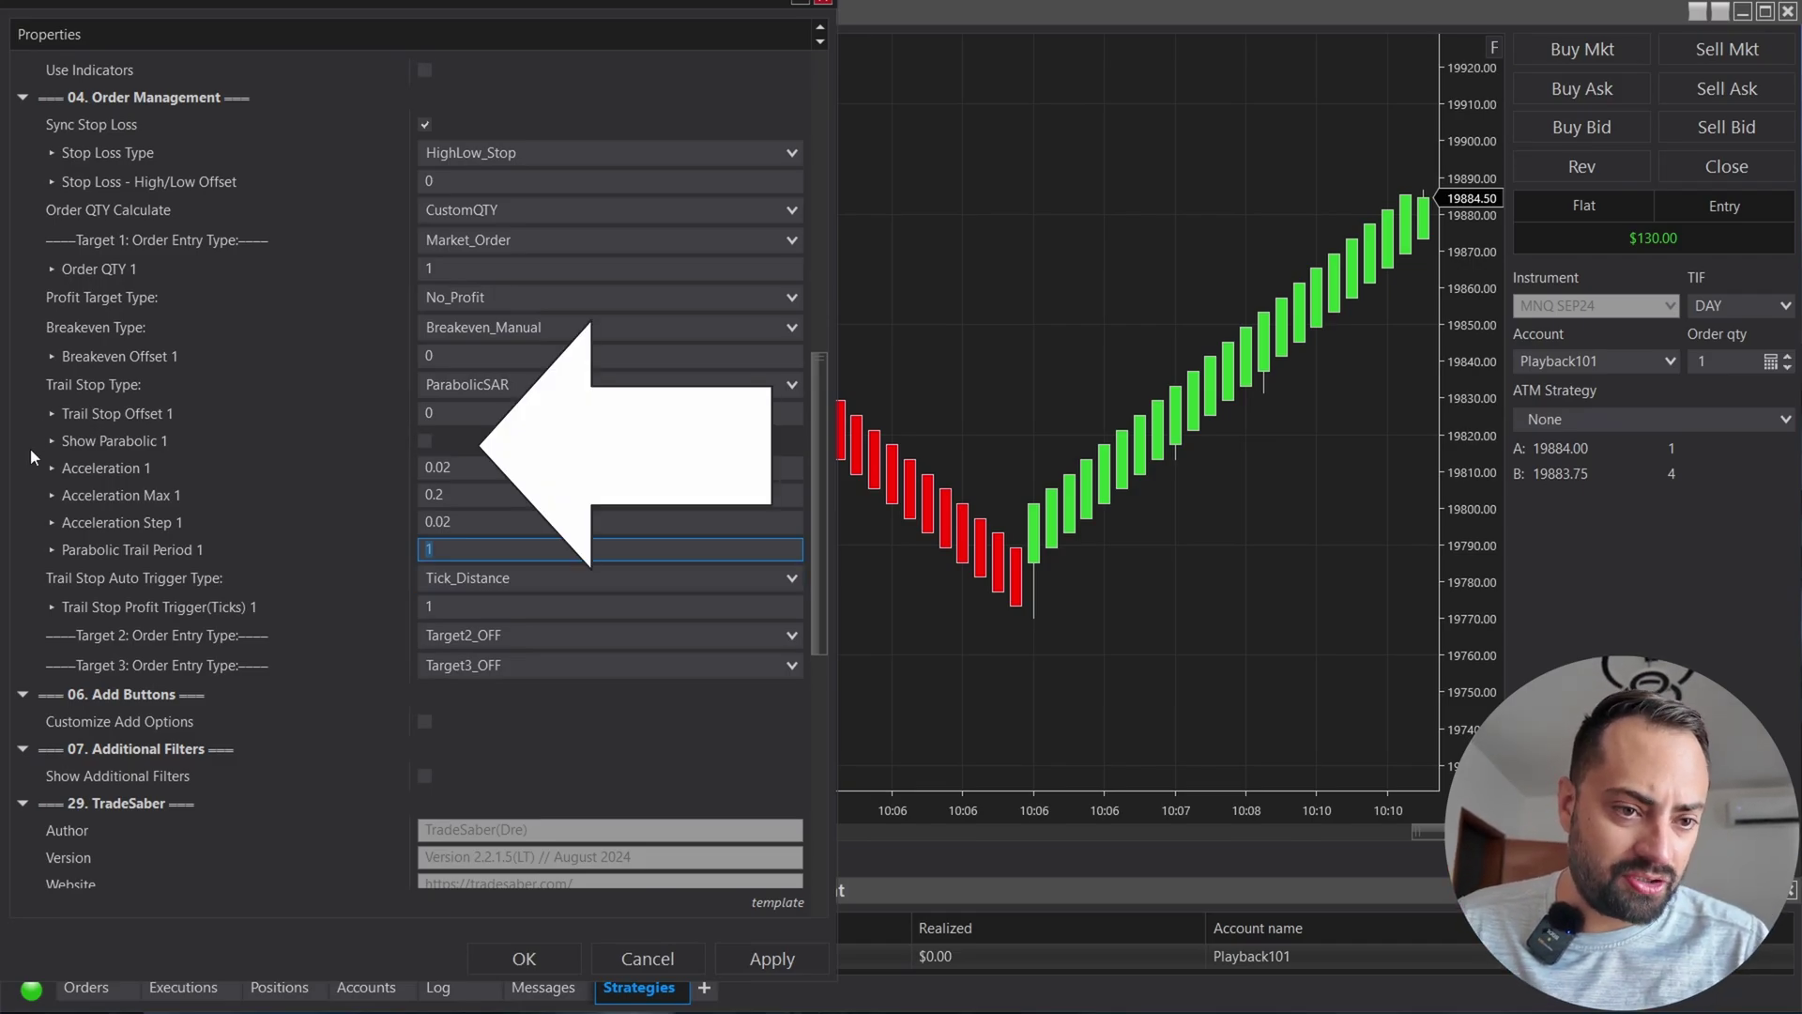
Step: Turn on Show Parabolic for Target 1, apply the settings and close the strategy properties
{"action": "left_click", "coordinate": [427, 441]}
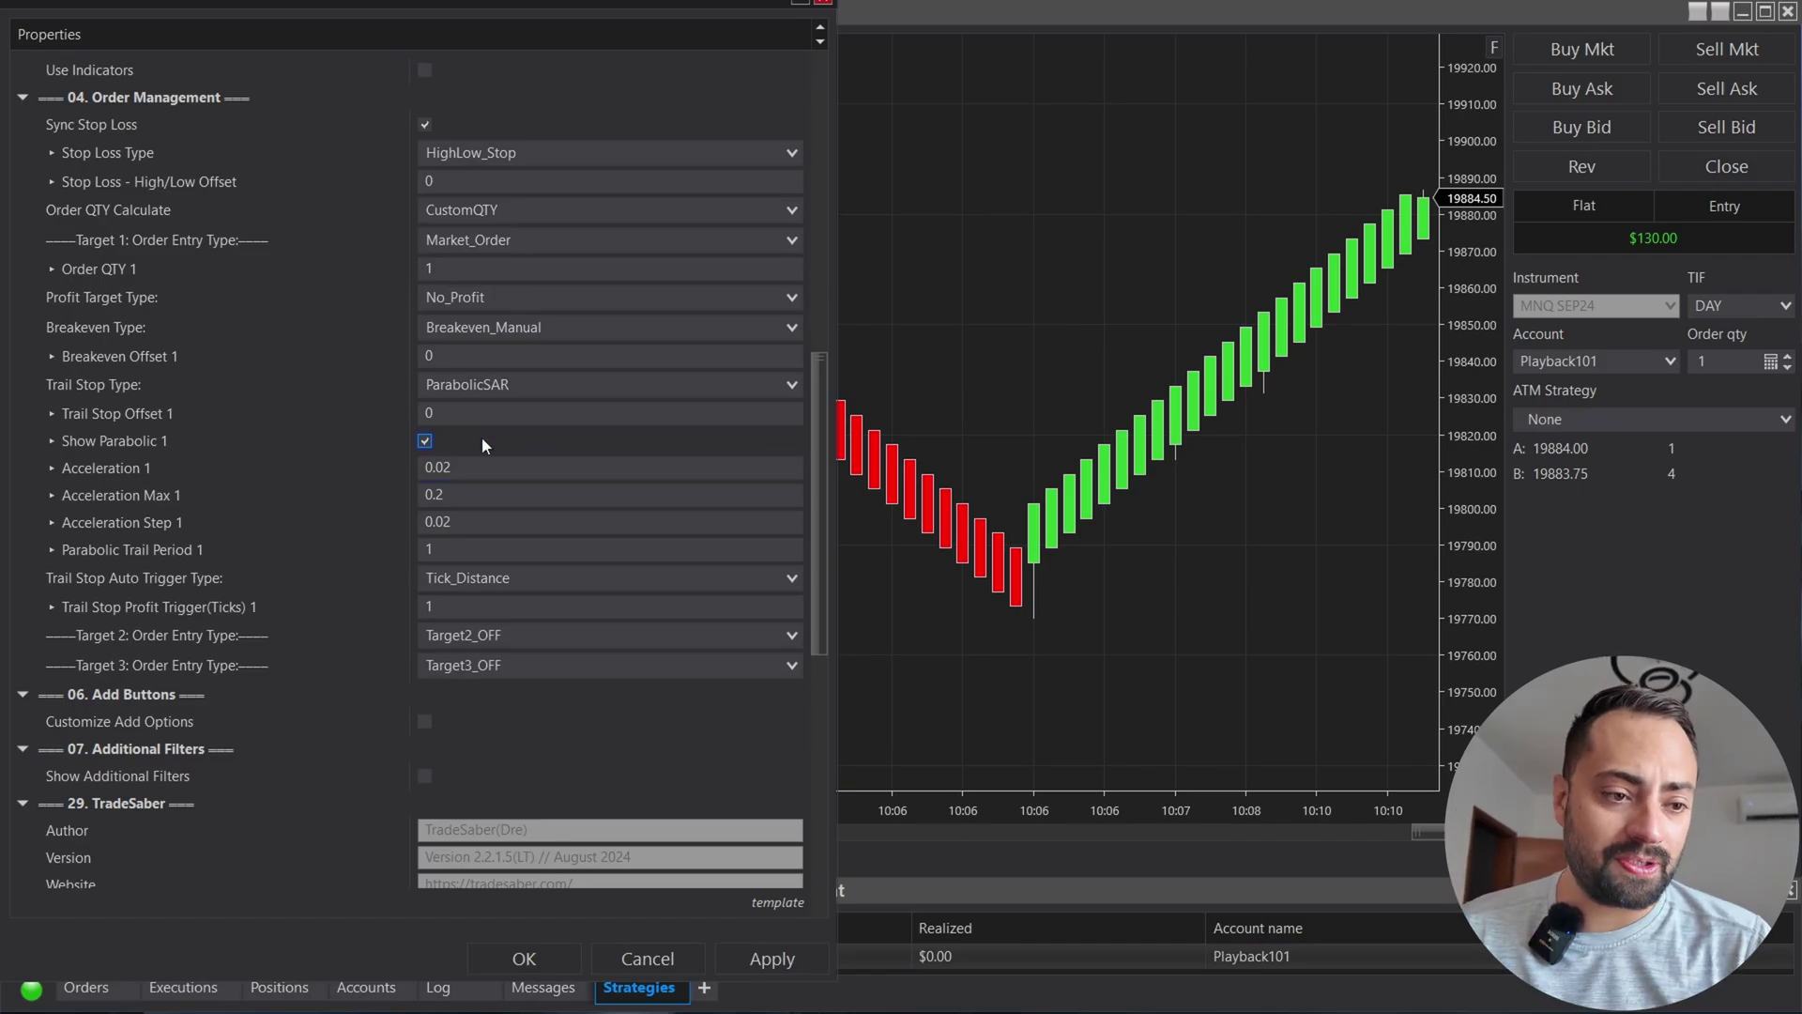
{"action": "left_click", "coordinate": [446, 413]}
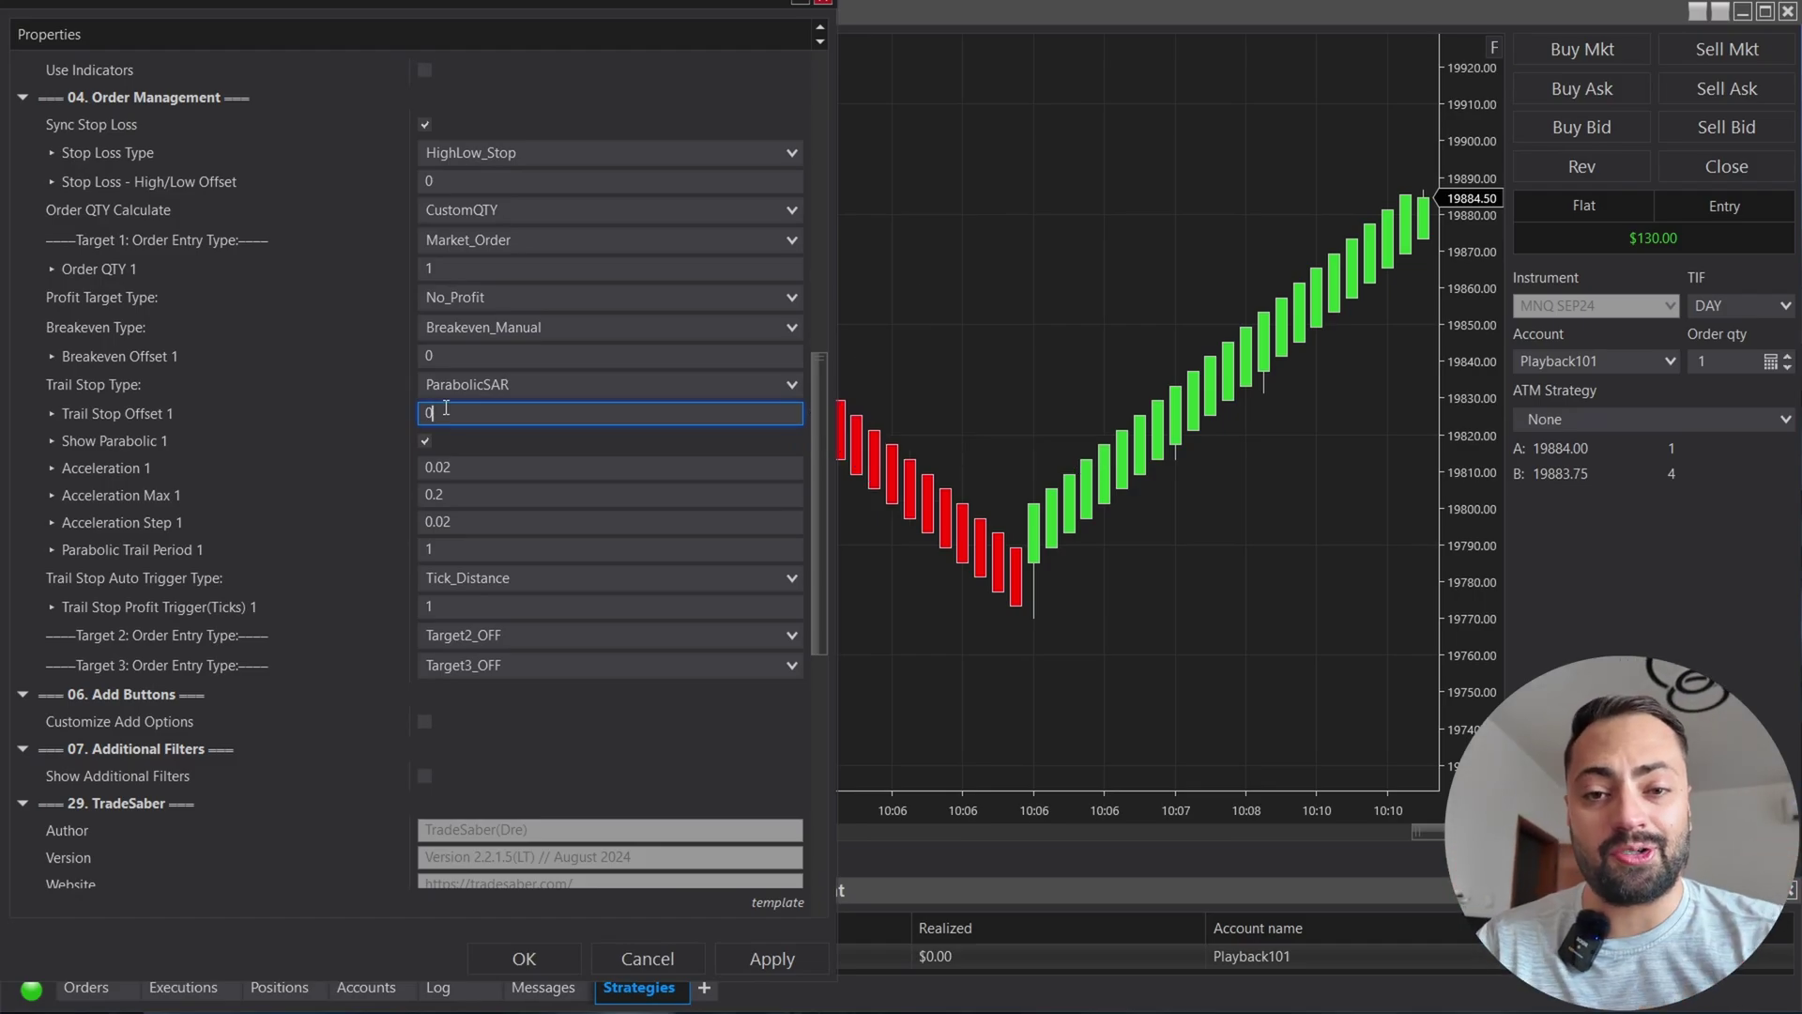
{"action": "left_click", "coordinate": [767, 958]}
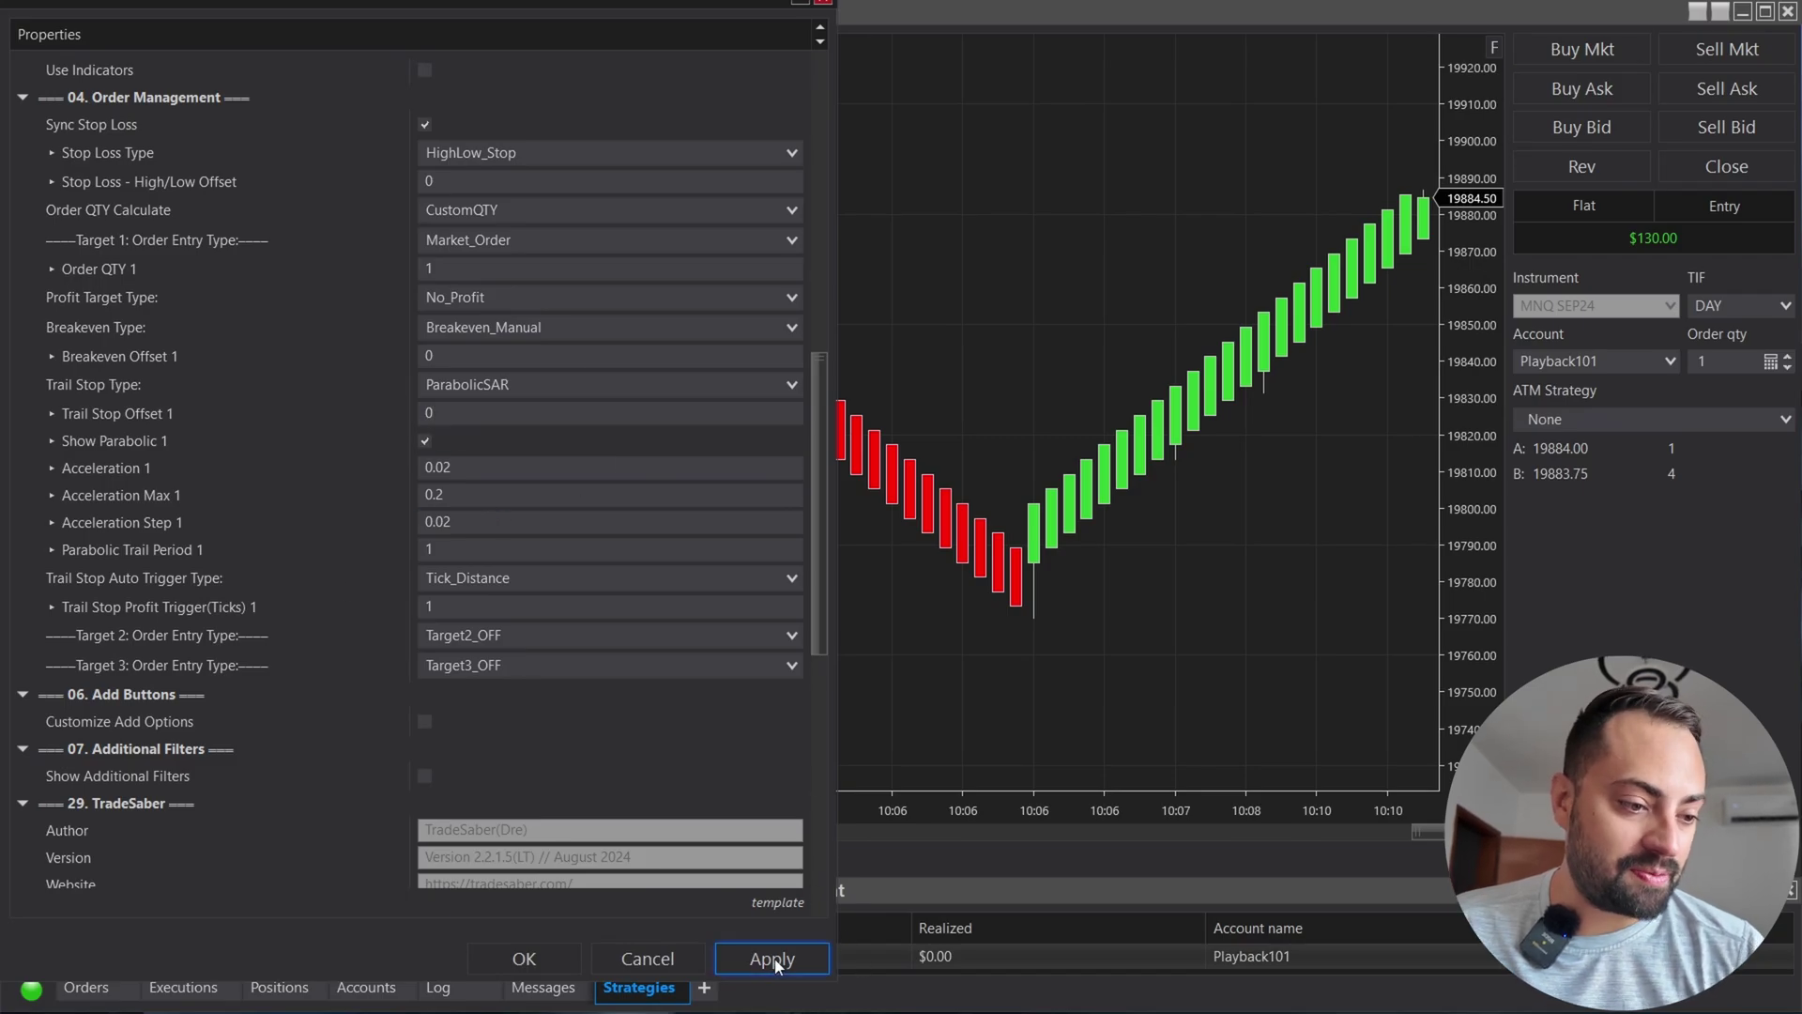
{"action": "left_click", "coordinate": [540, 957]}
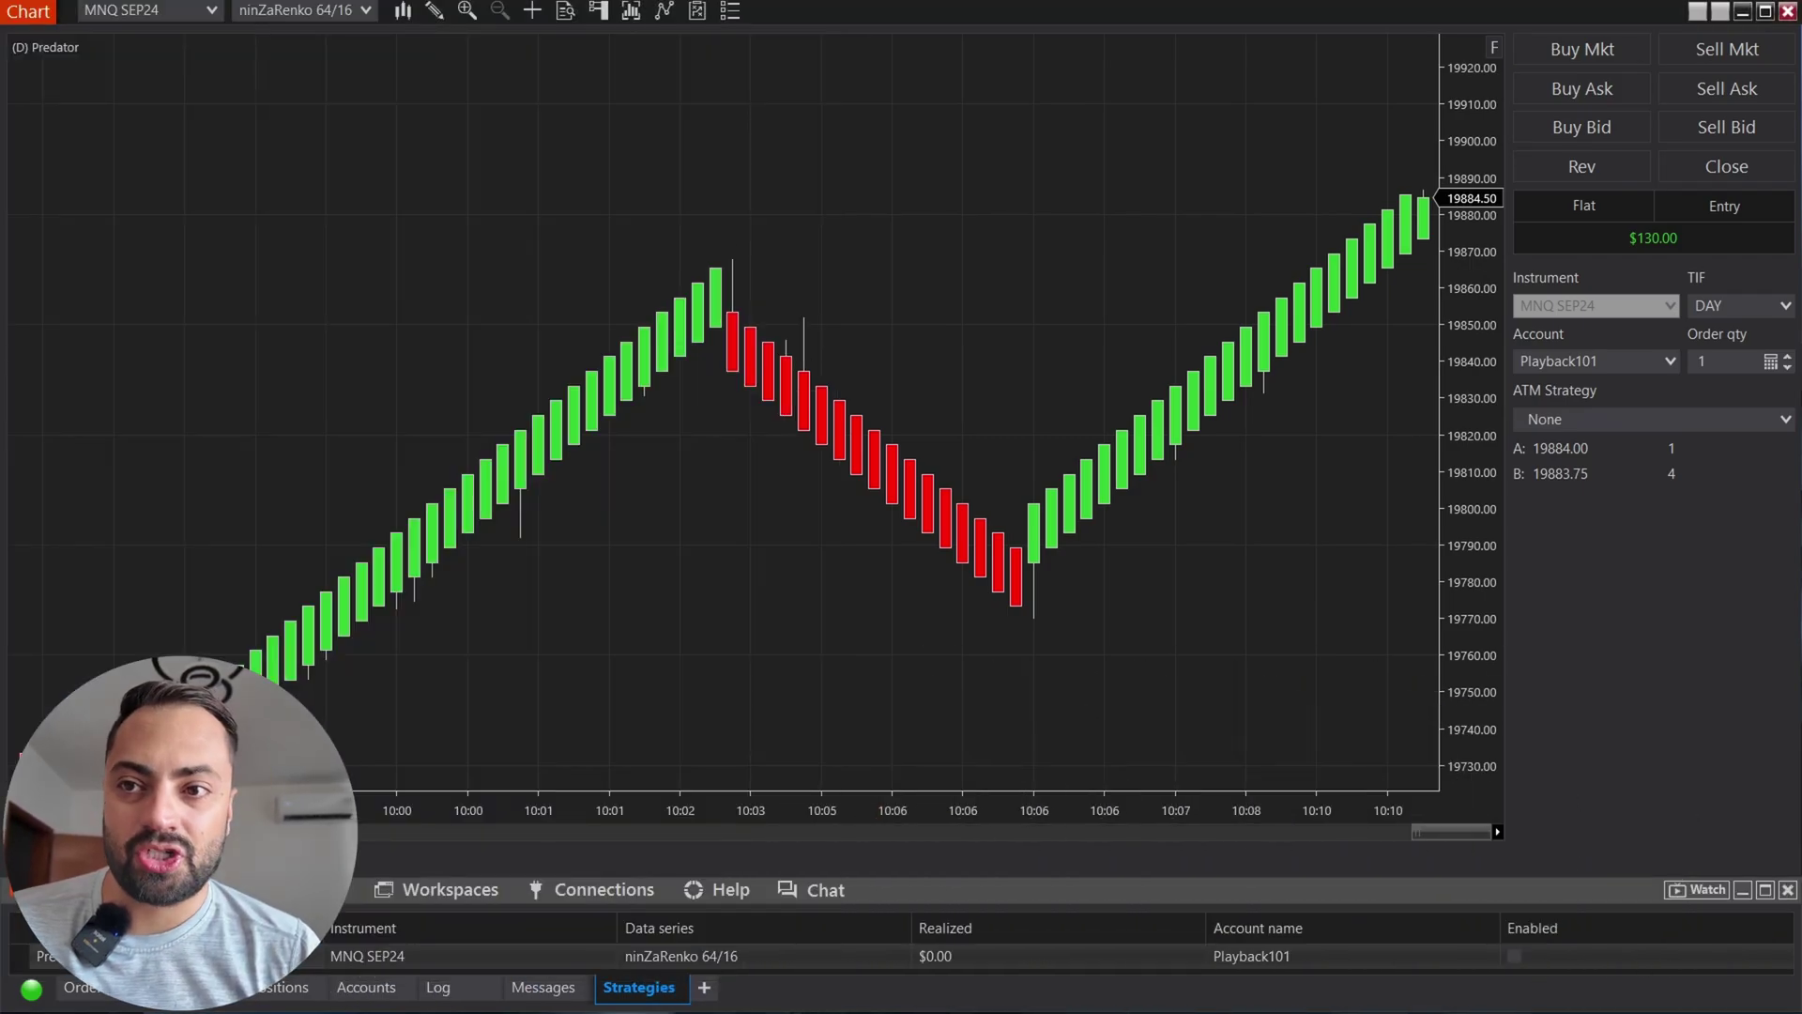
Step: Enable the Predator strategy with the Parabolic SAR trail and enter a long position on MNQ SEP24
{"action": "left_click", "coordinate": [1514, 955]}
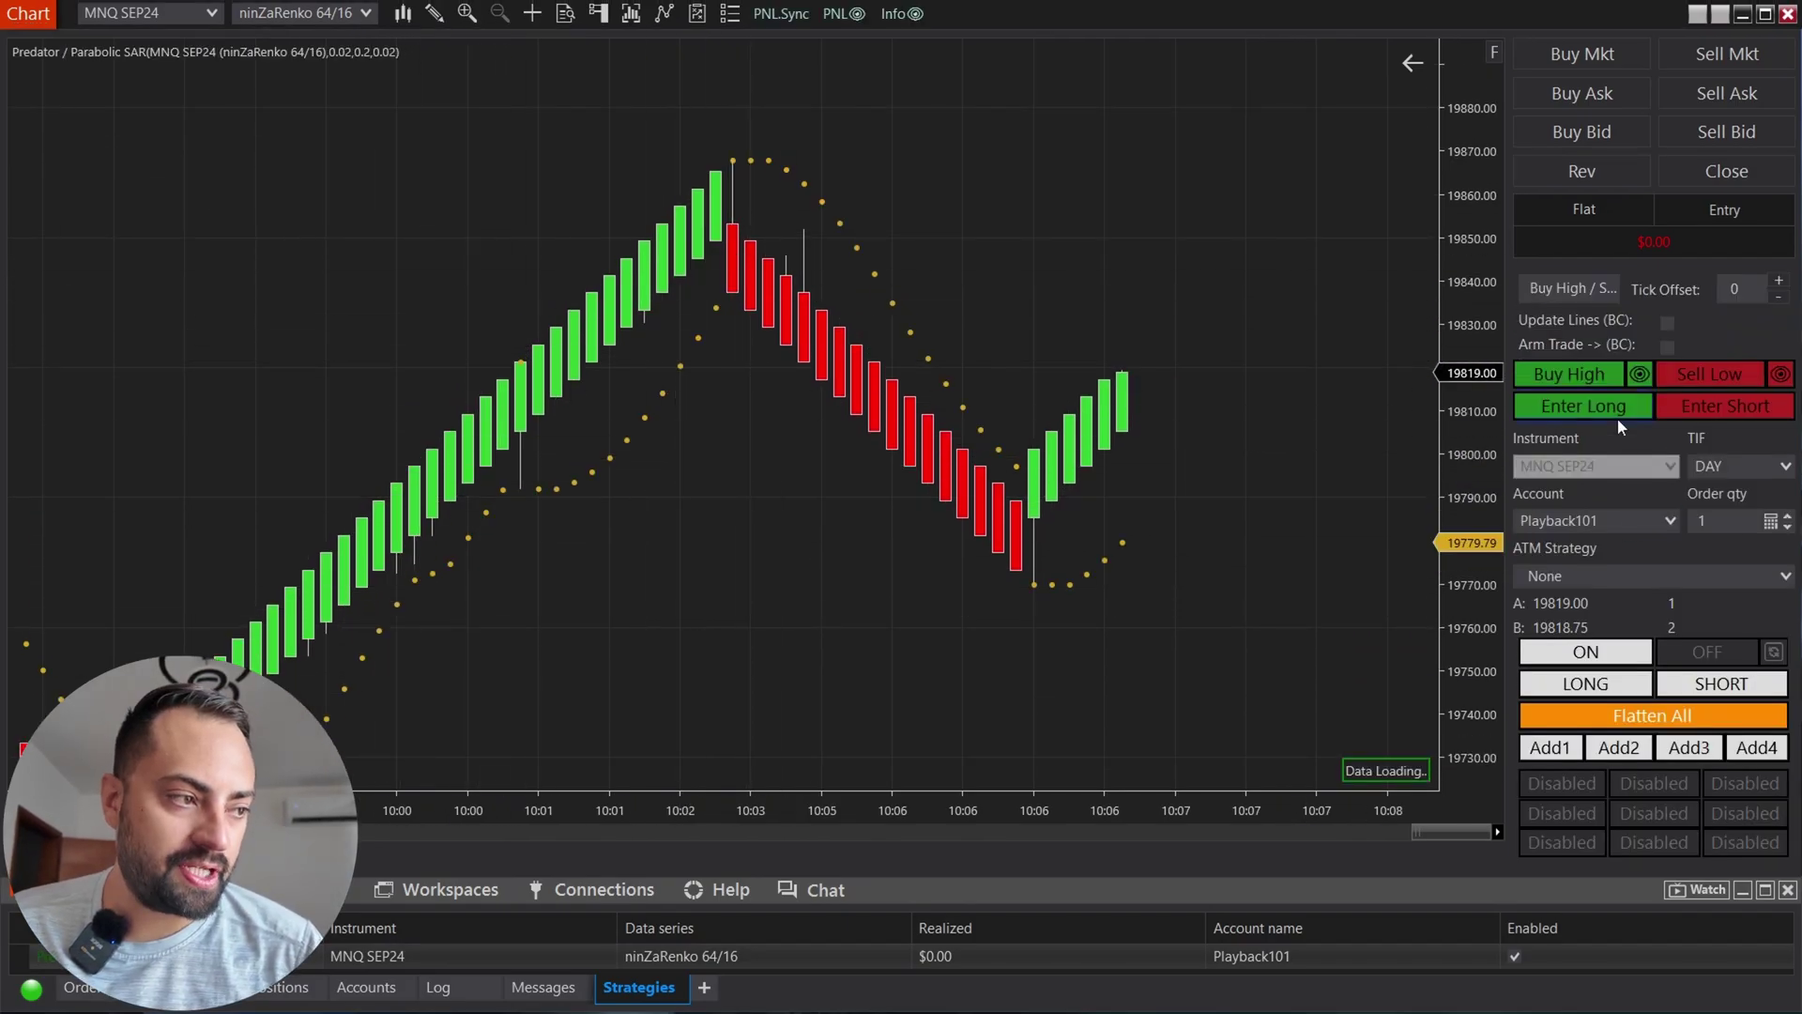
{"action": "left_click", "coordinate": [1618, 416]}
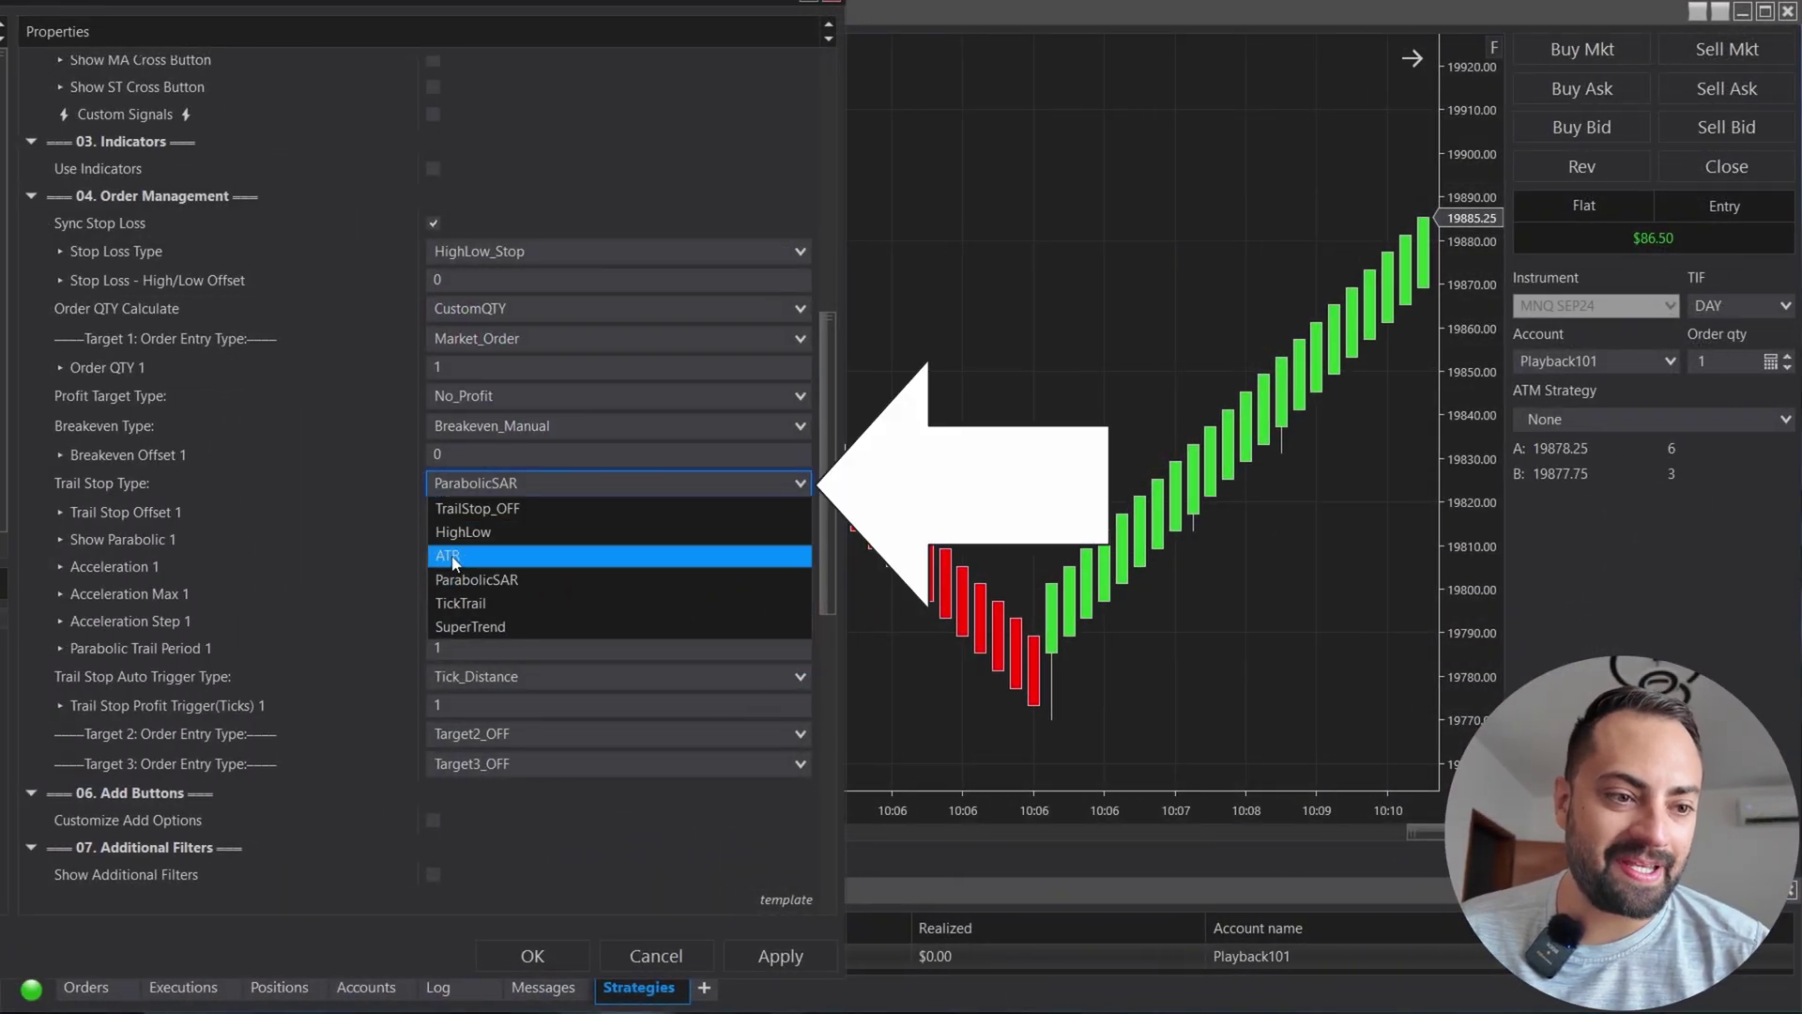
Step: Set Target 1's trail stop type to TickTrail and review its trail frequency, trail size and profit trigger settings
{"action": "left_click", "coordinate": [495, 610]}
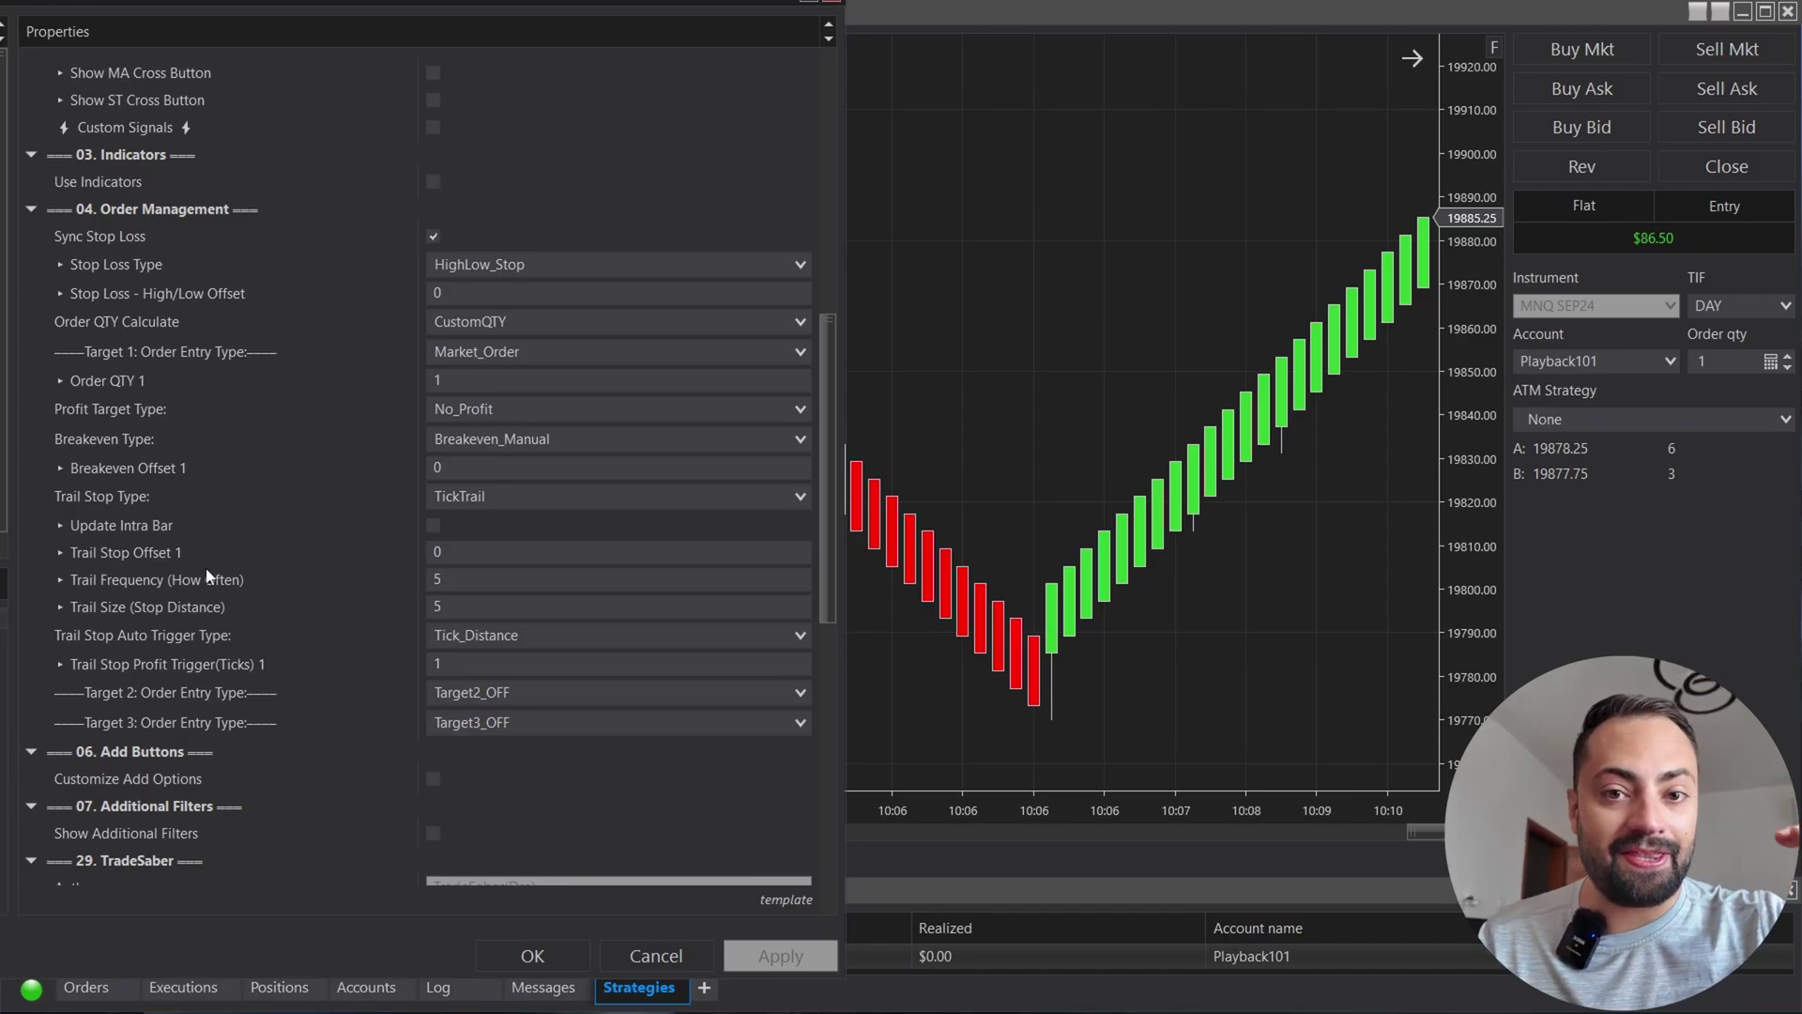
{"action": "left_click", "coordinate": [421, 580]}
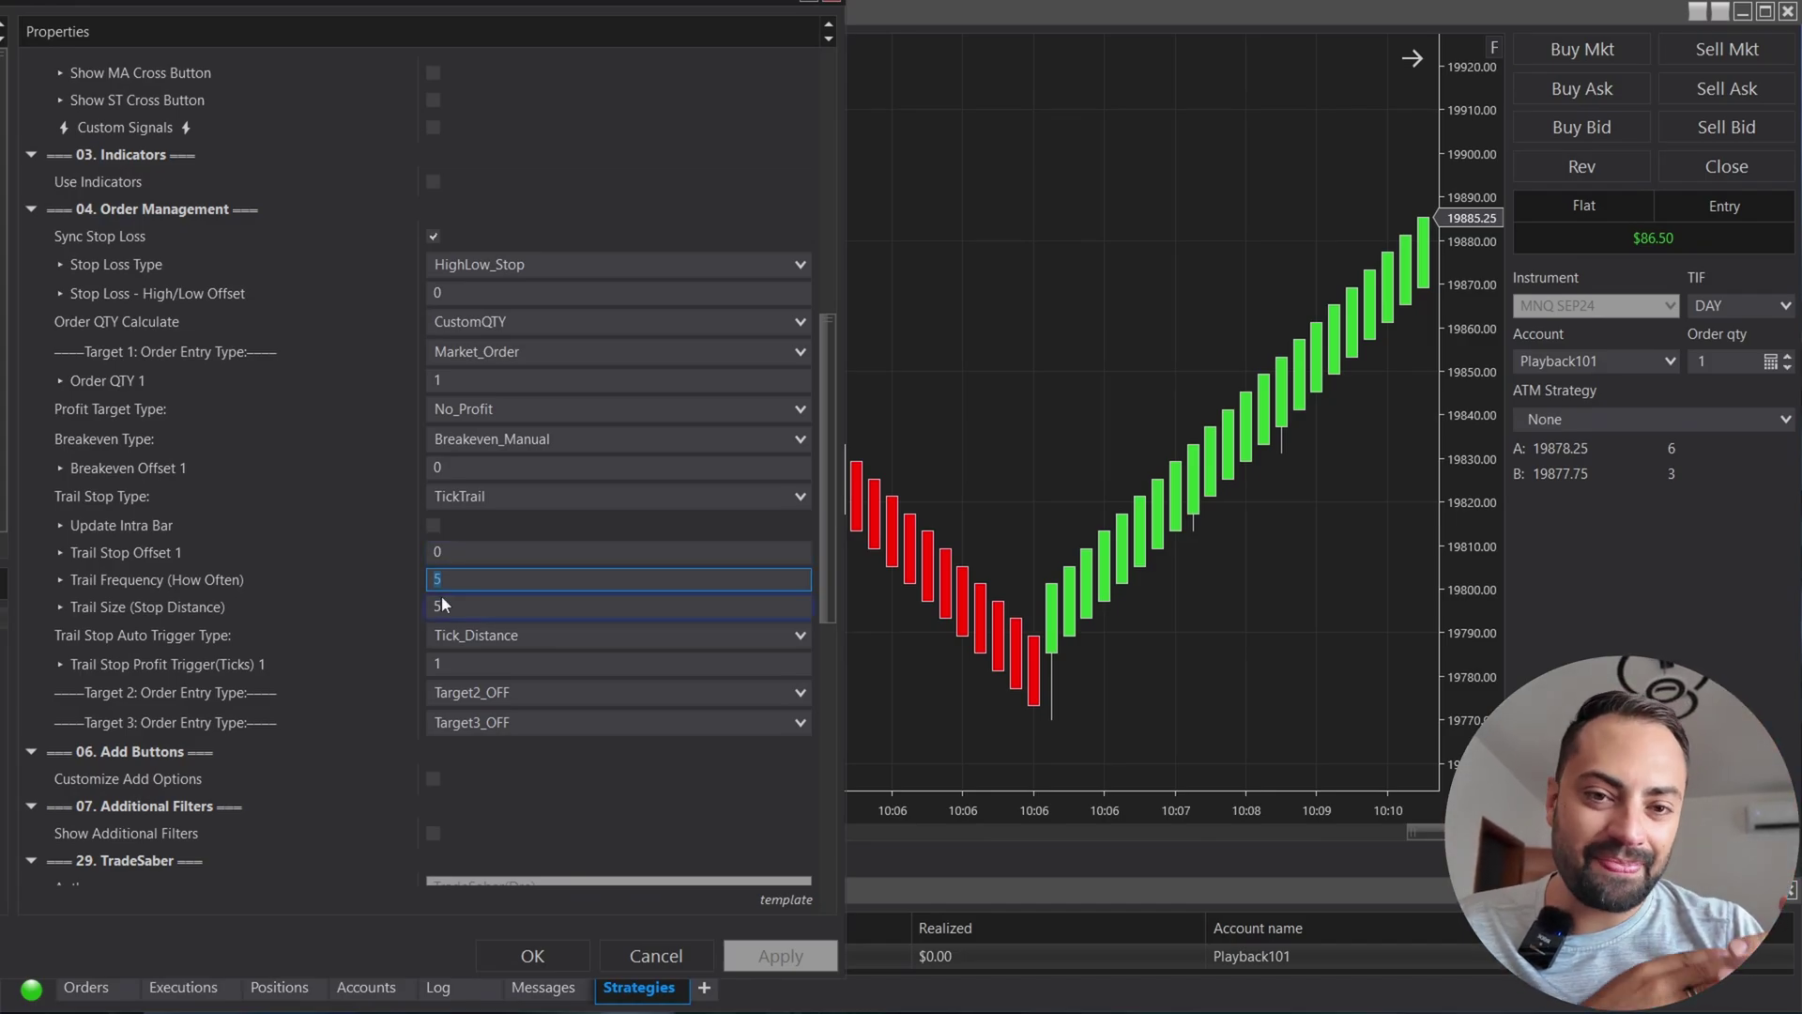
{"action": "left_click", "coordinate": [445, 597]}
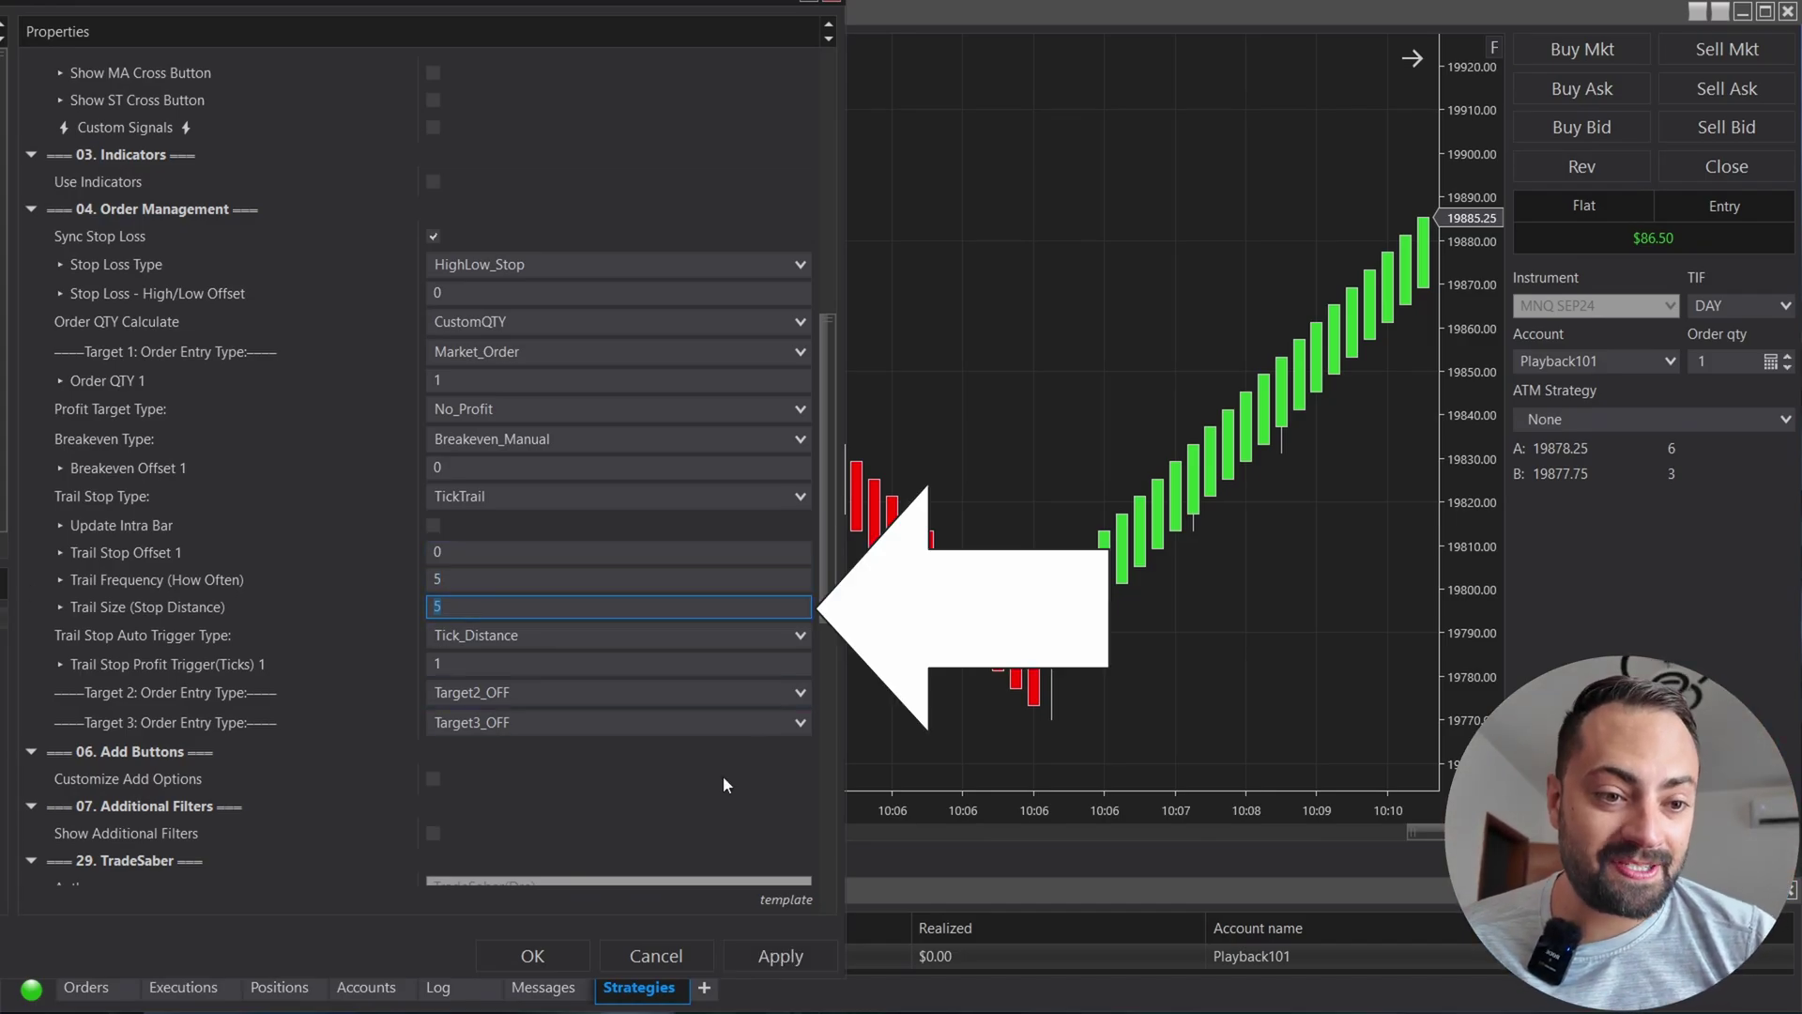
{"action": "left_click", "coordinate": [199, 586]}
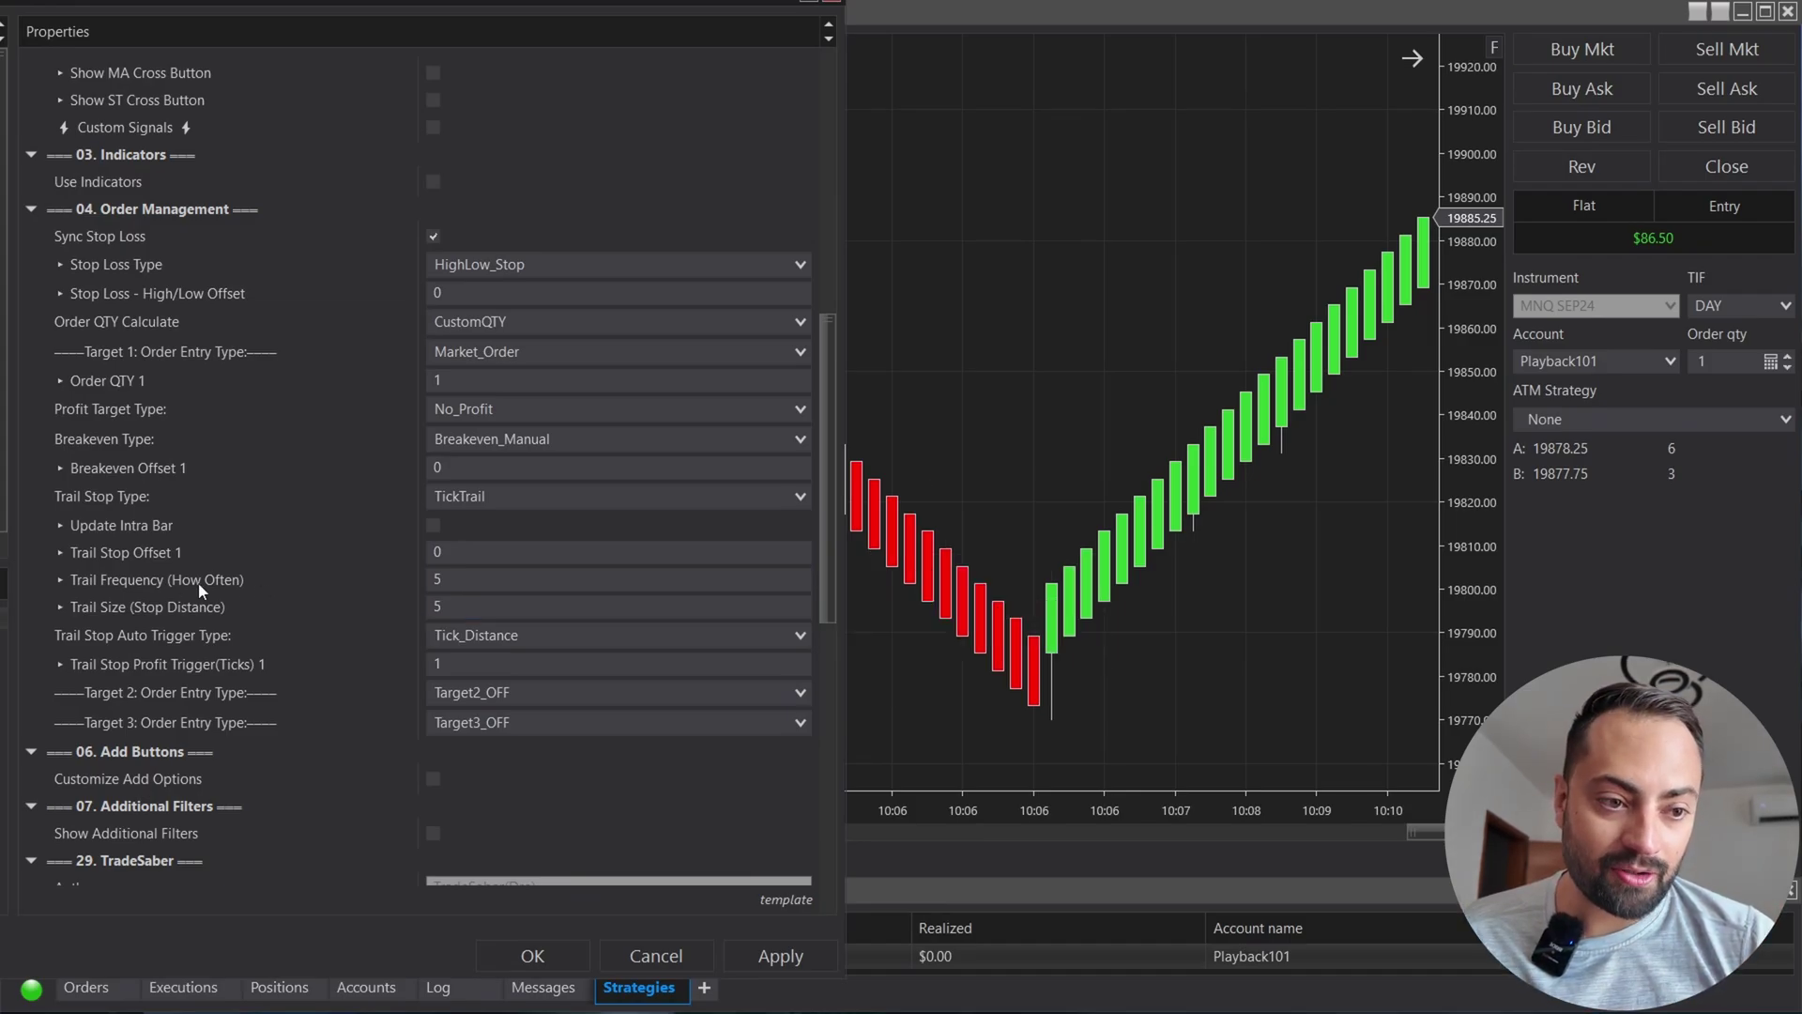
{"action": "left_click", "coordinate": [456, 615]}
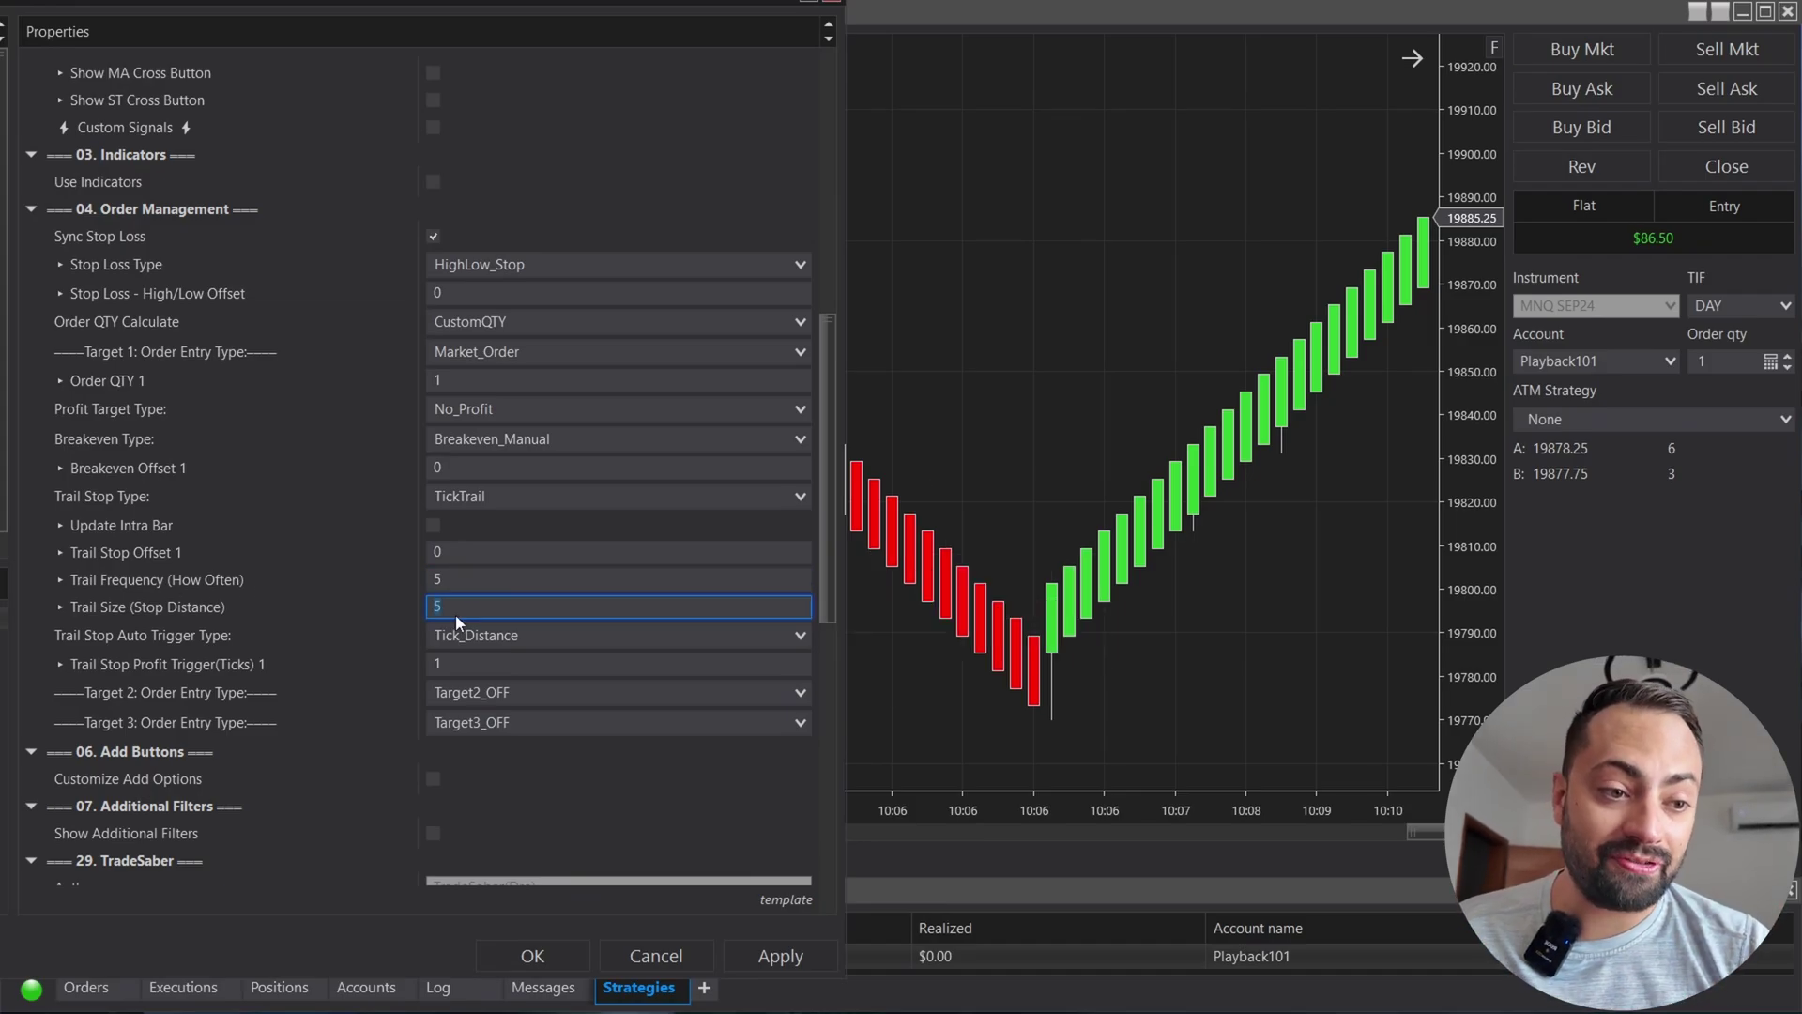
{"action": "left_click", "coordinate": [455, 606]}
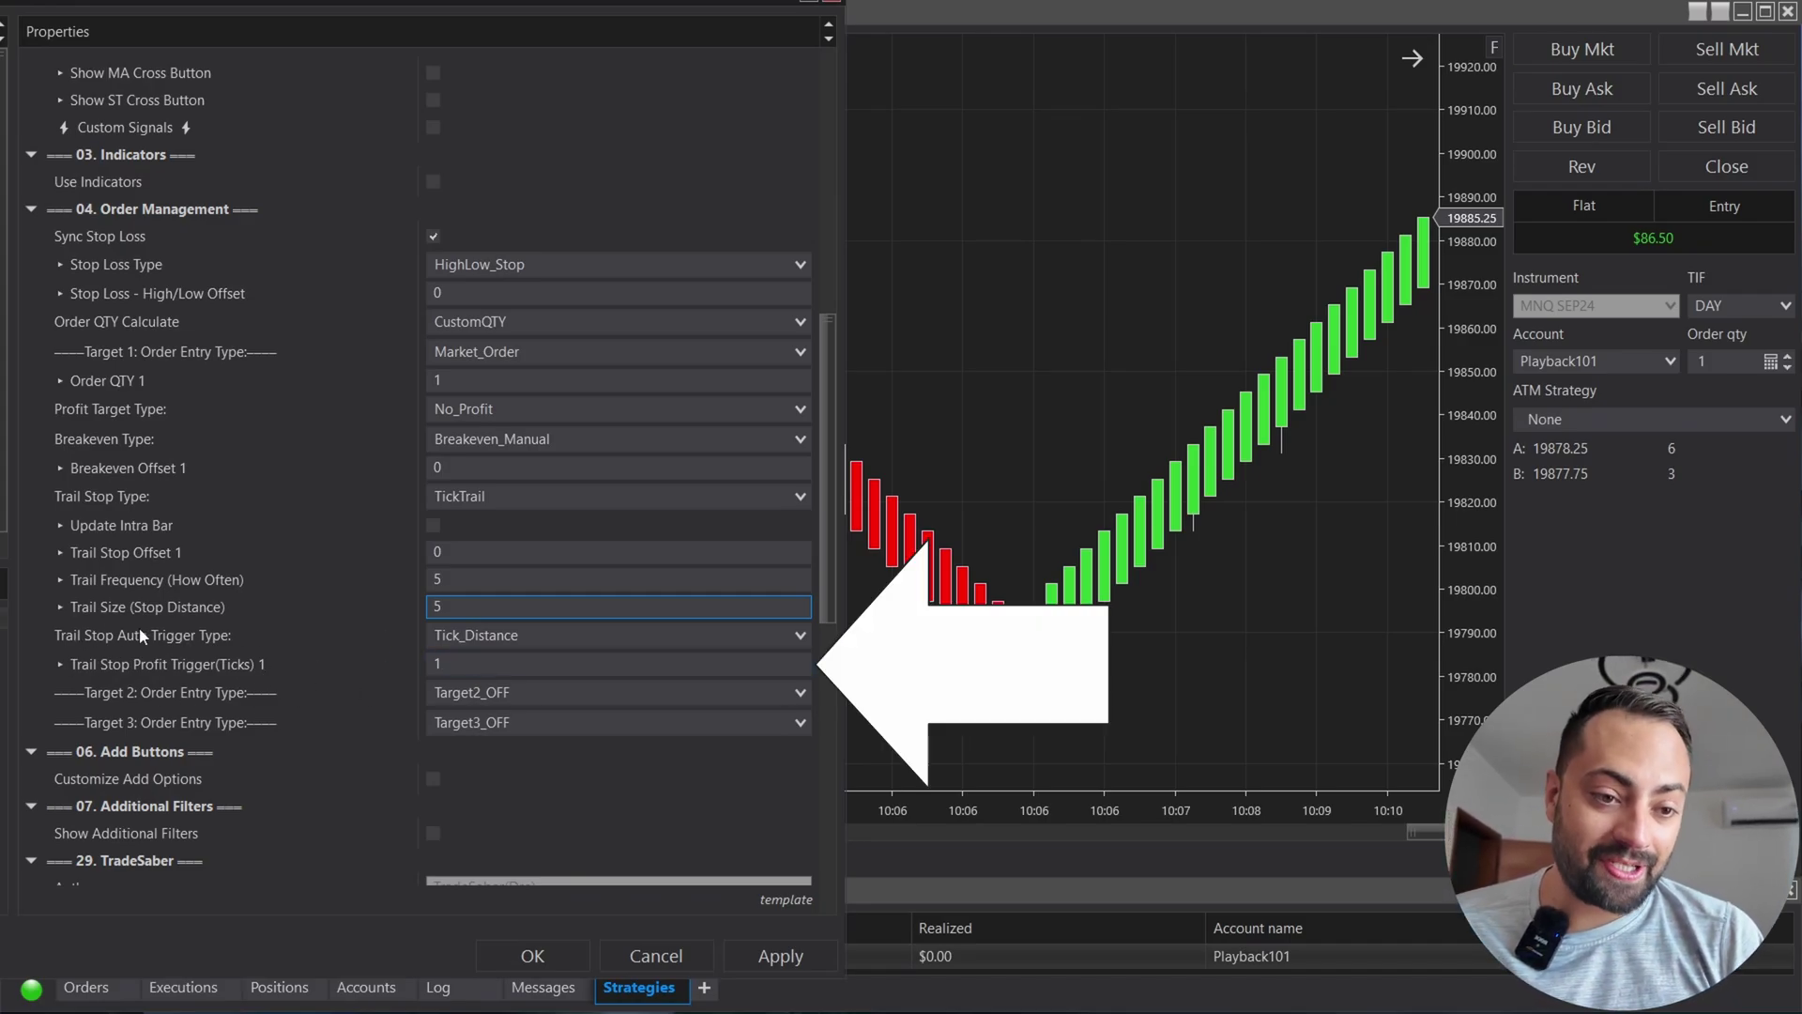
{"action": "left_click", "coordinate": [474, 663]}
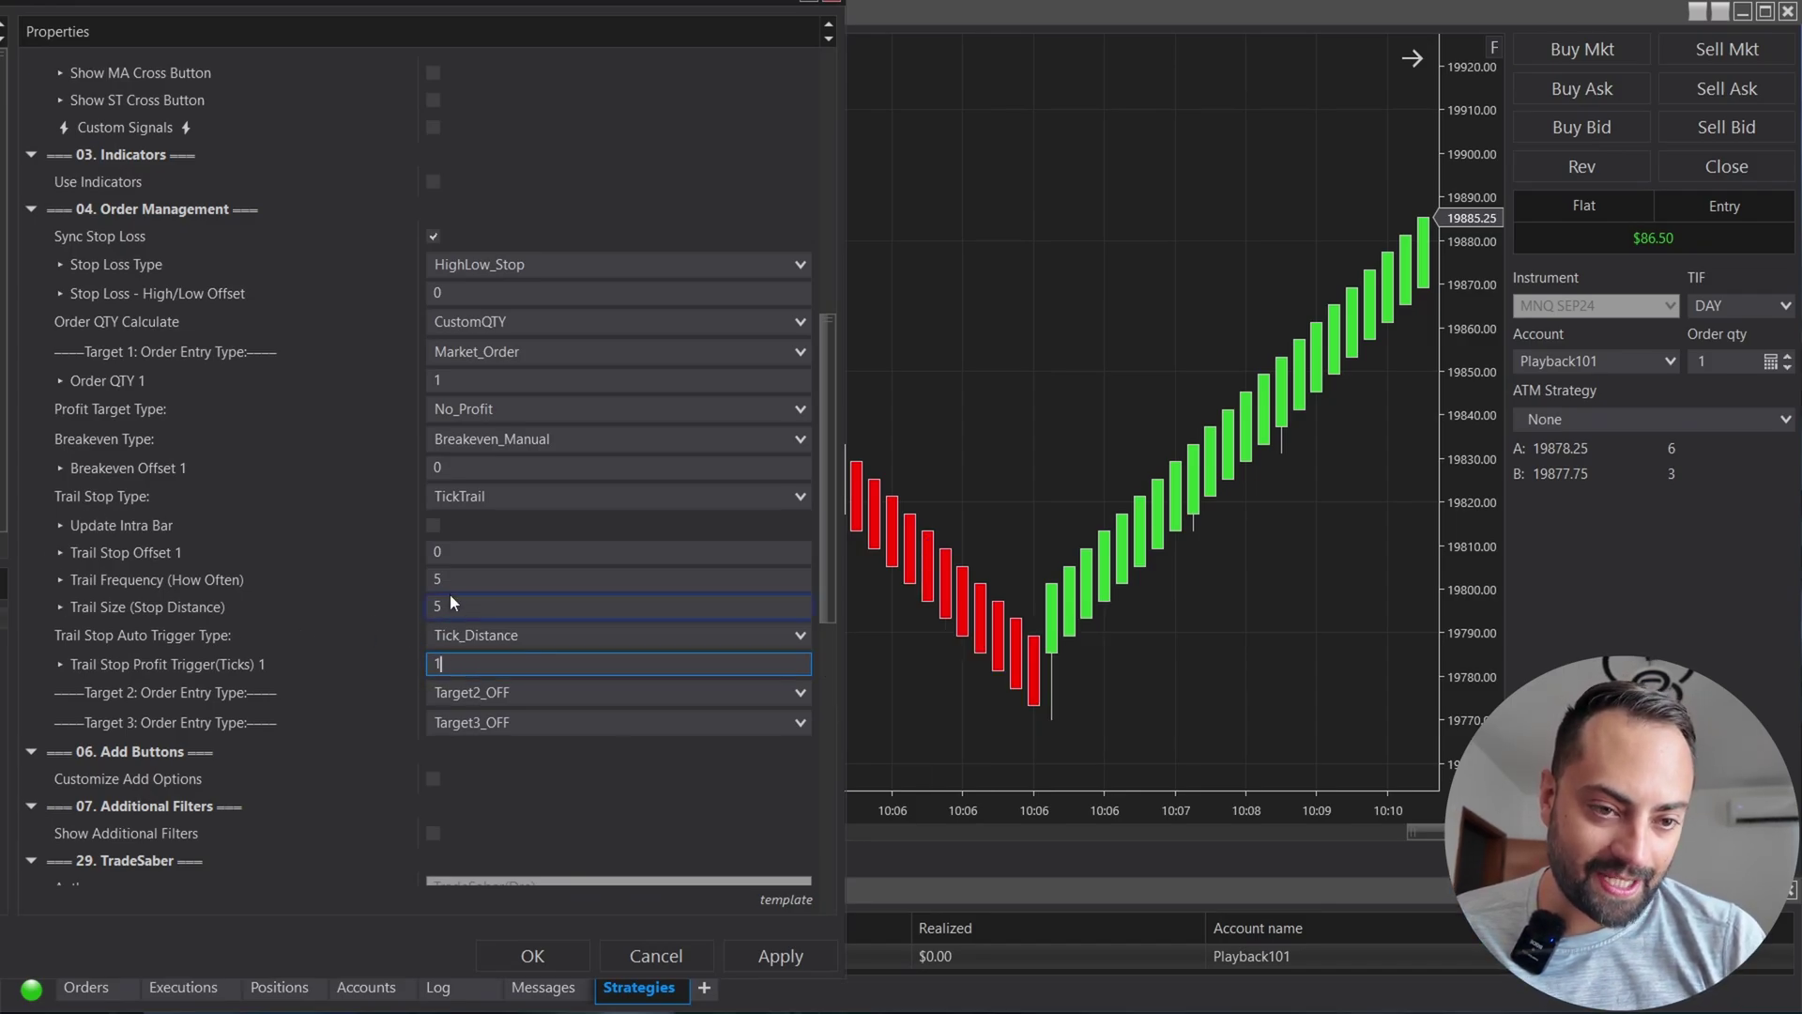
Step: Set Target 1's tick trail frequency to 1 and trail size to 70, with intra-bar updating turned on
{"action": "left_click", "coordinate": [375, 582]}
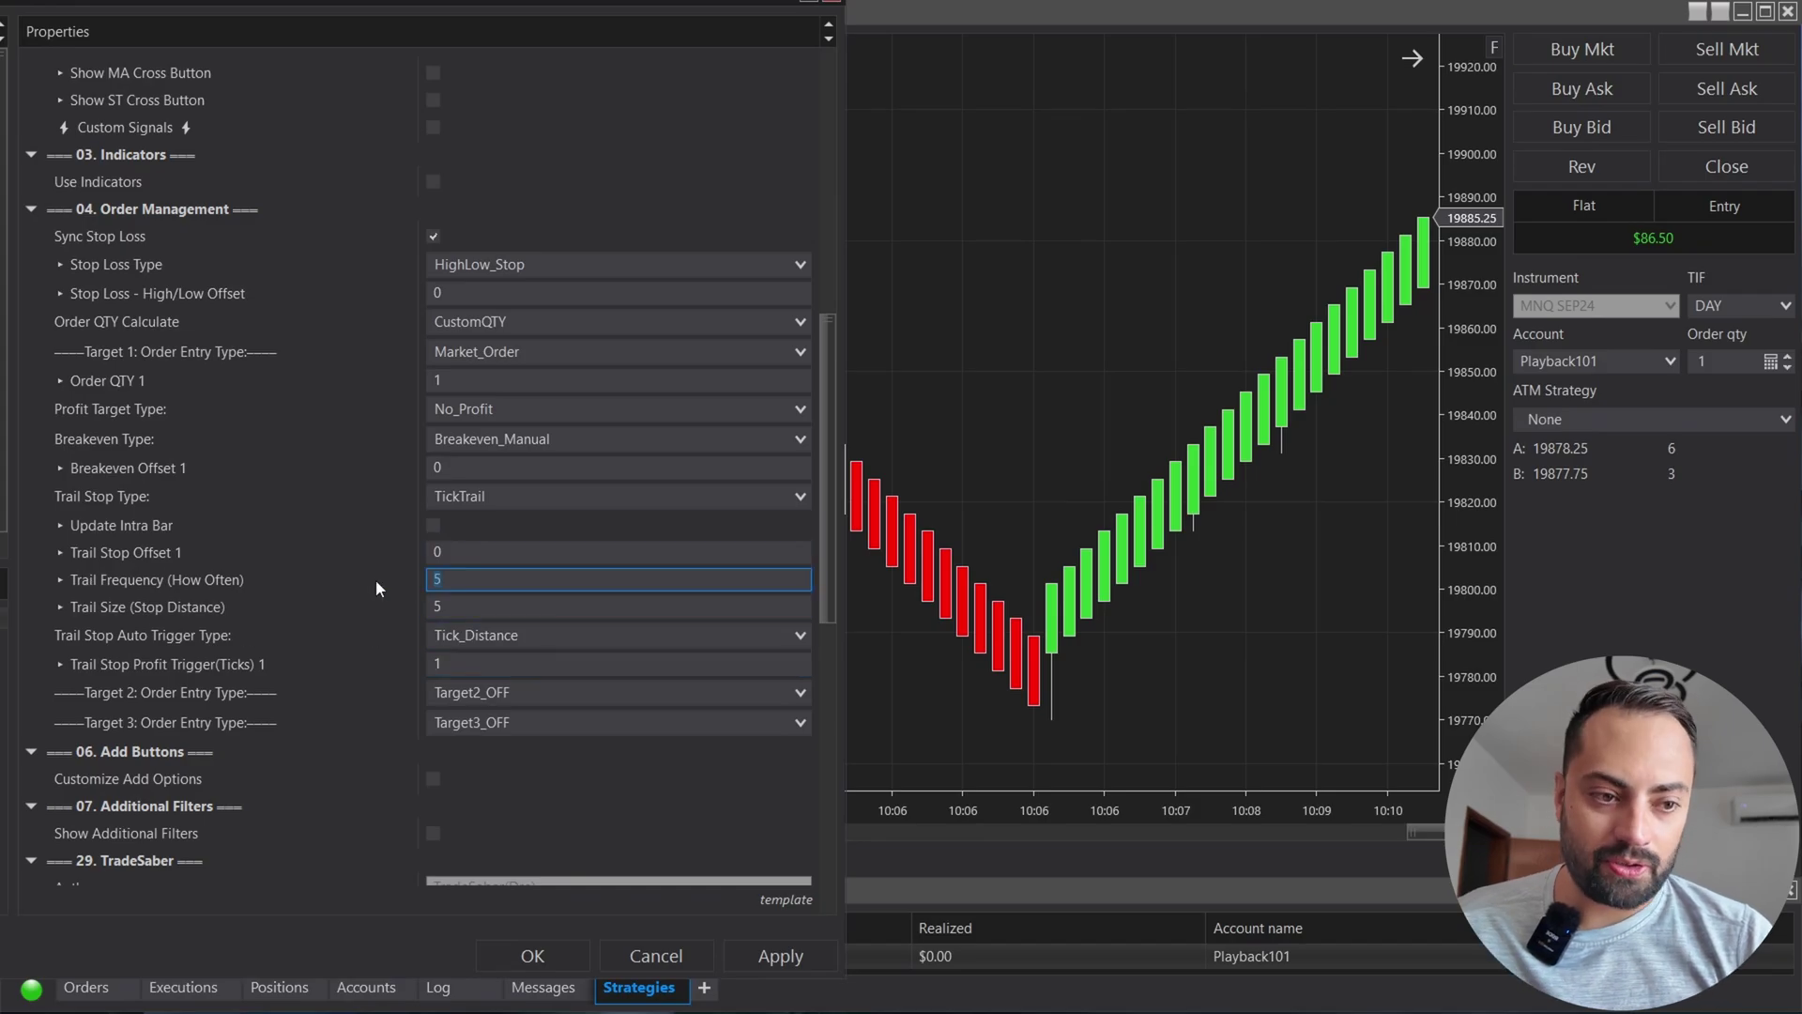
{"action": "type", "text": "1"}
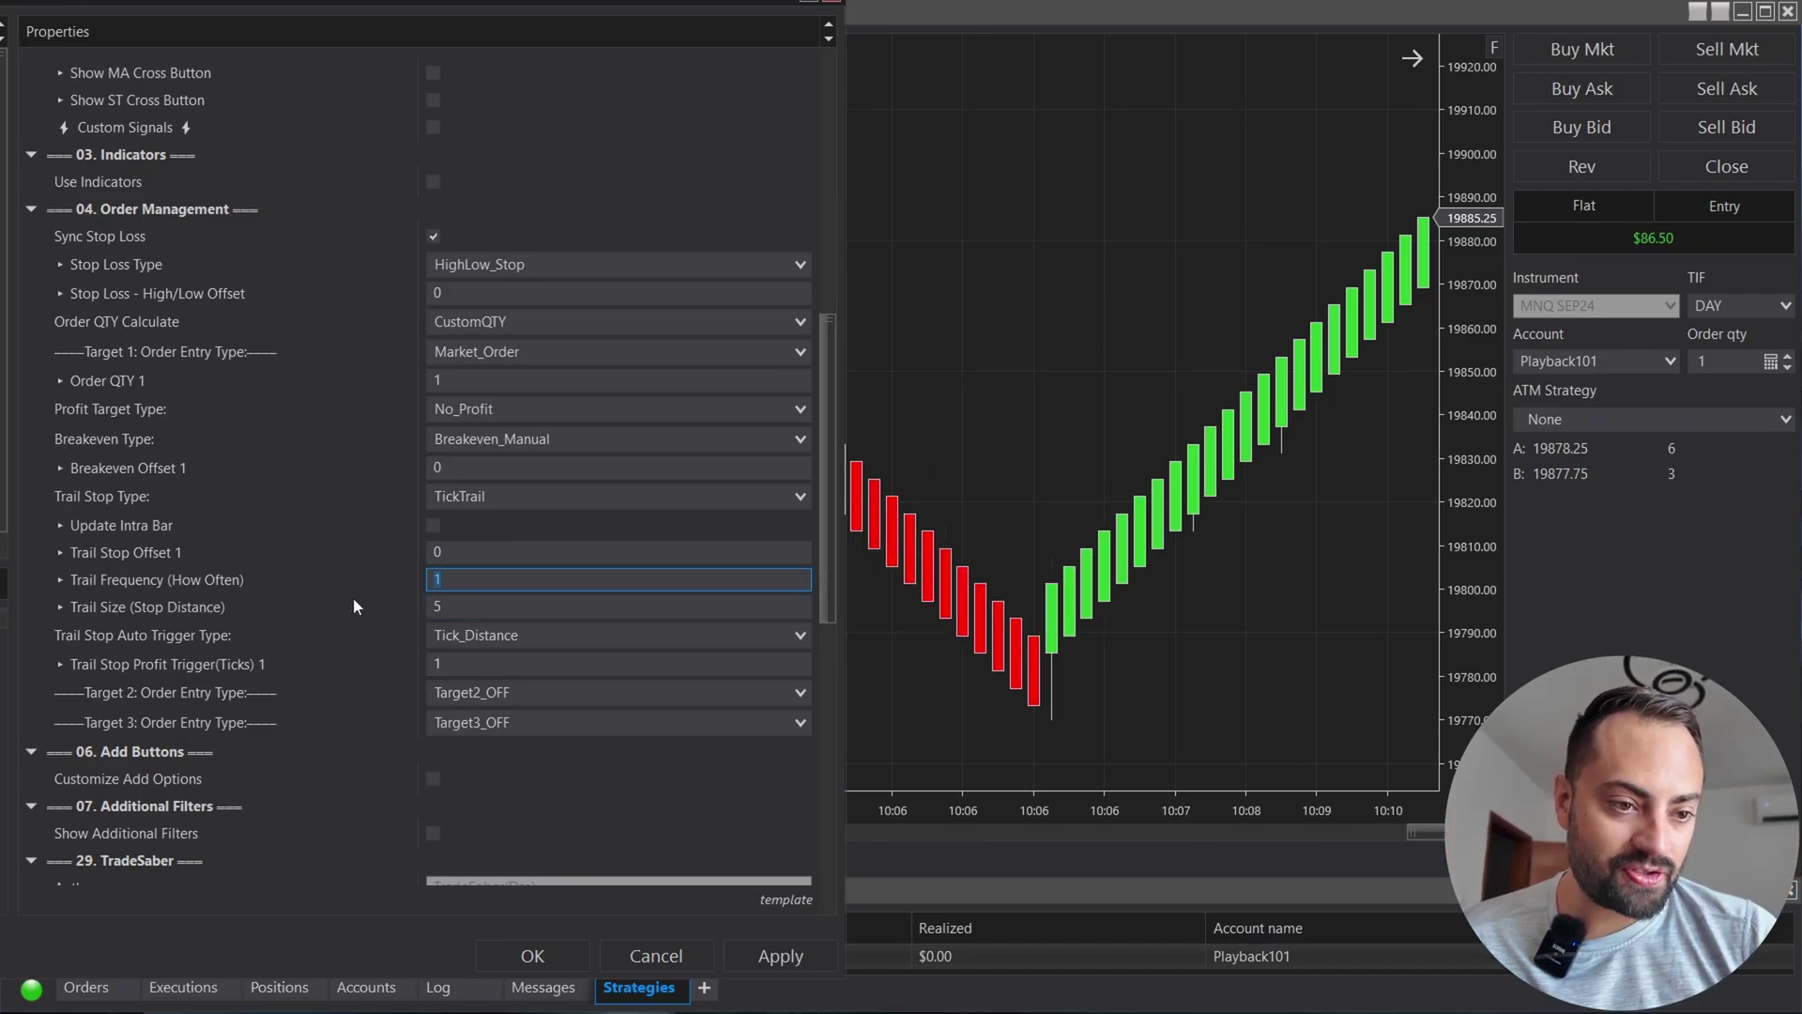
{"action": "key", "text": "Tab"}
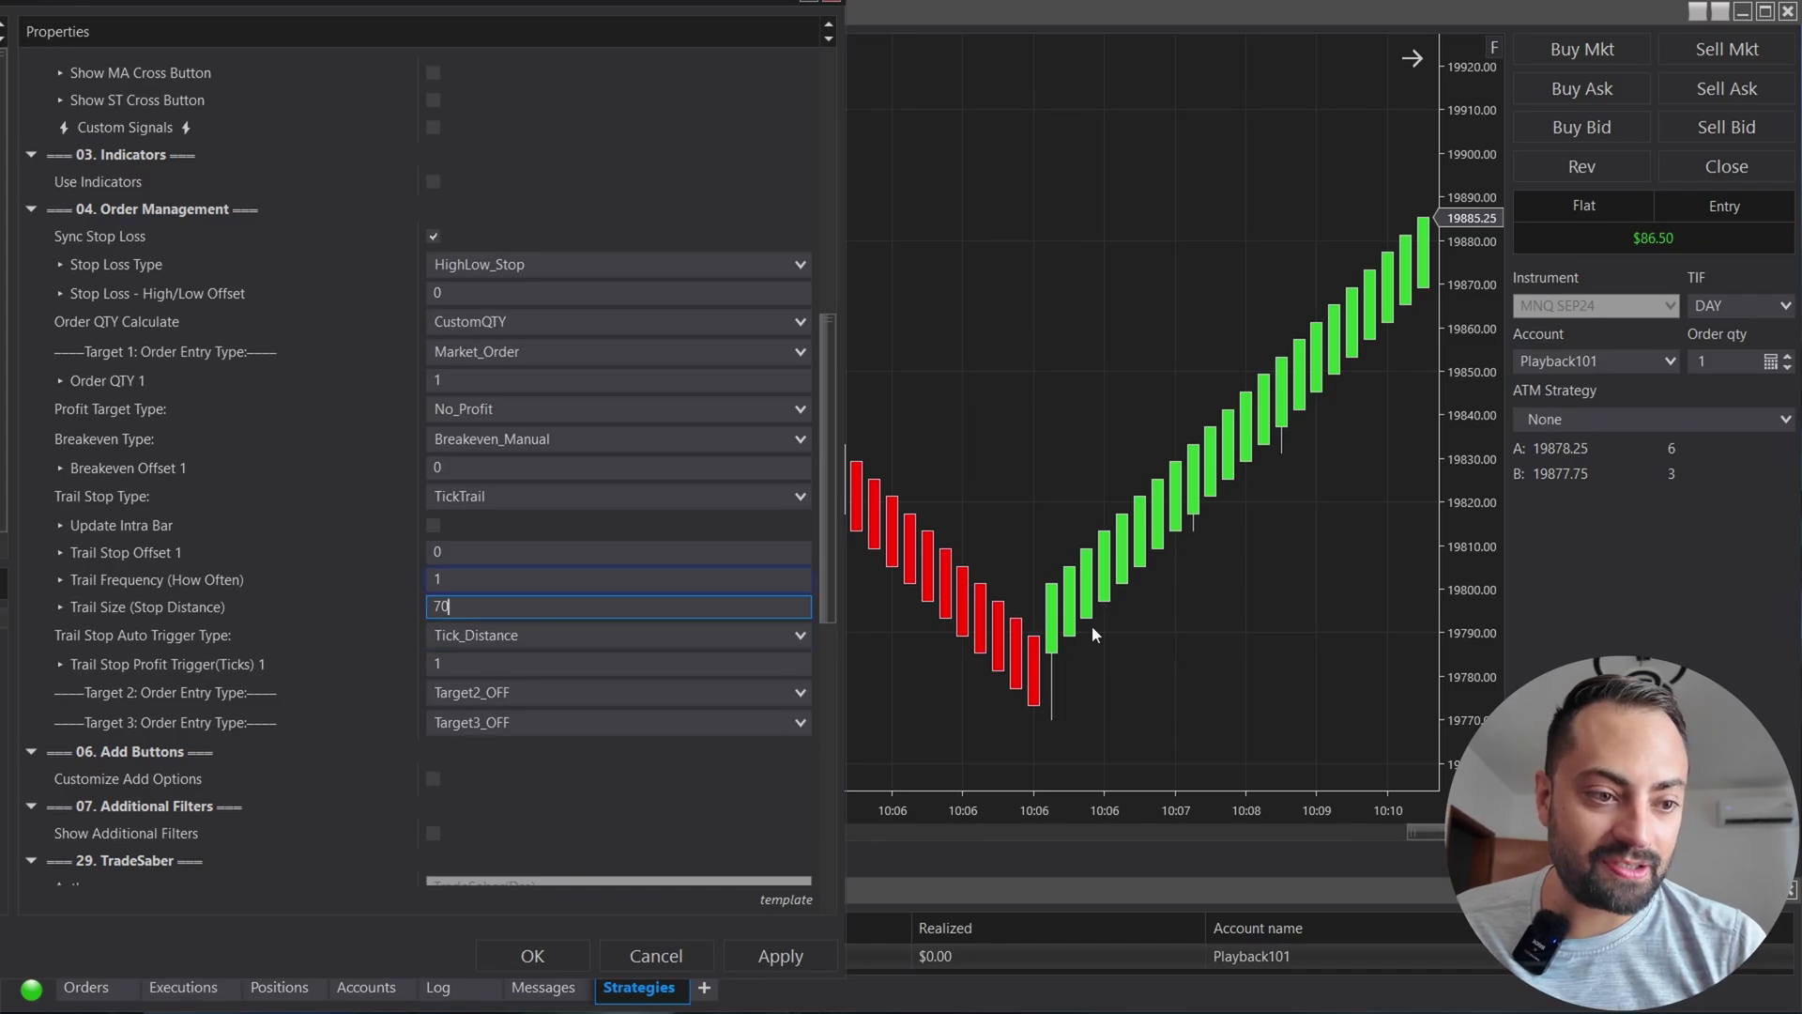
{"action": "key", "text": "shift+Tab"}
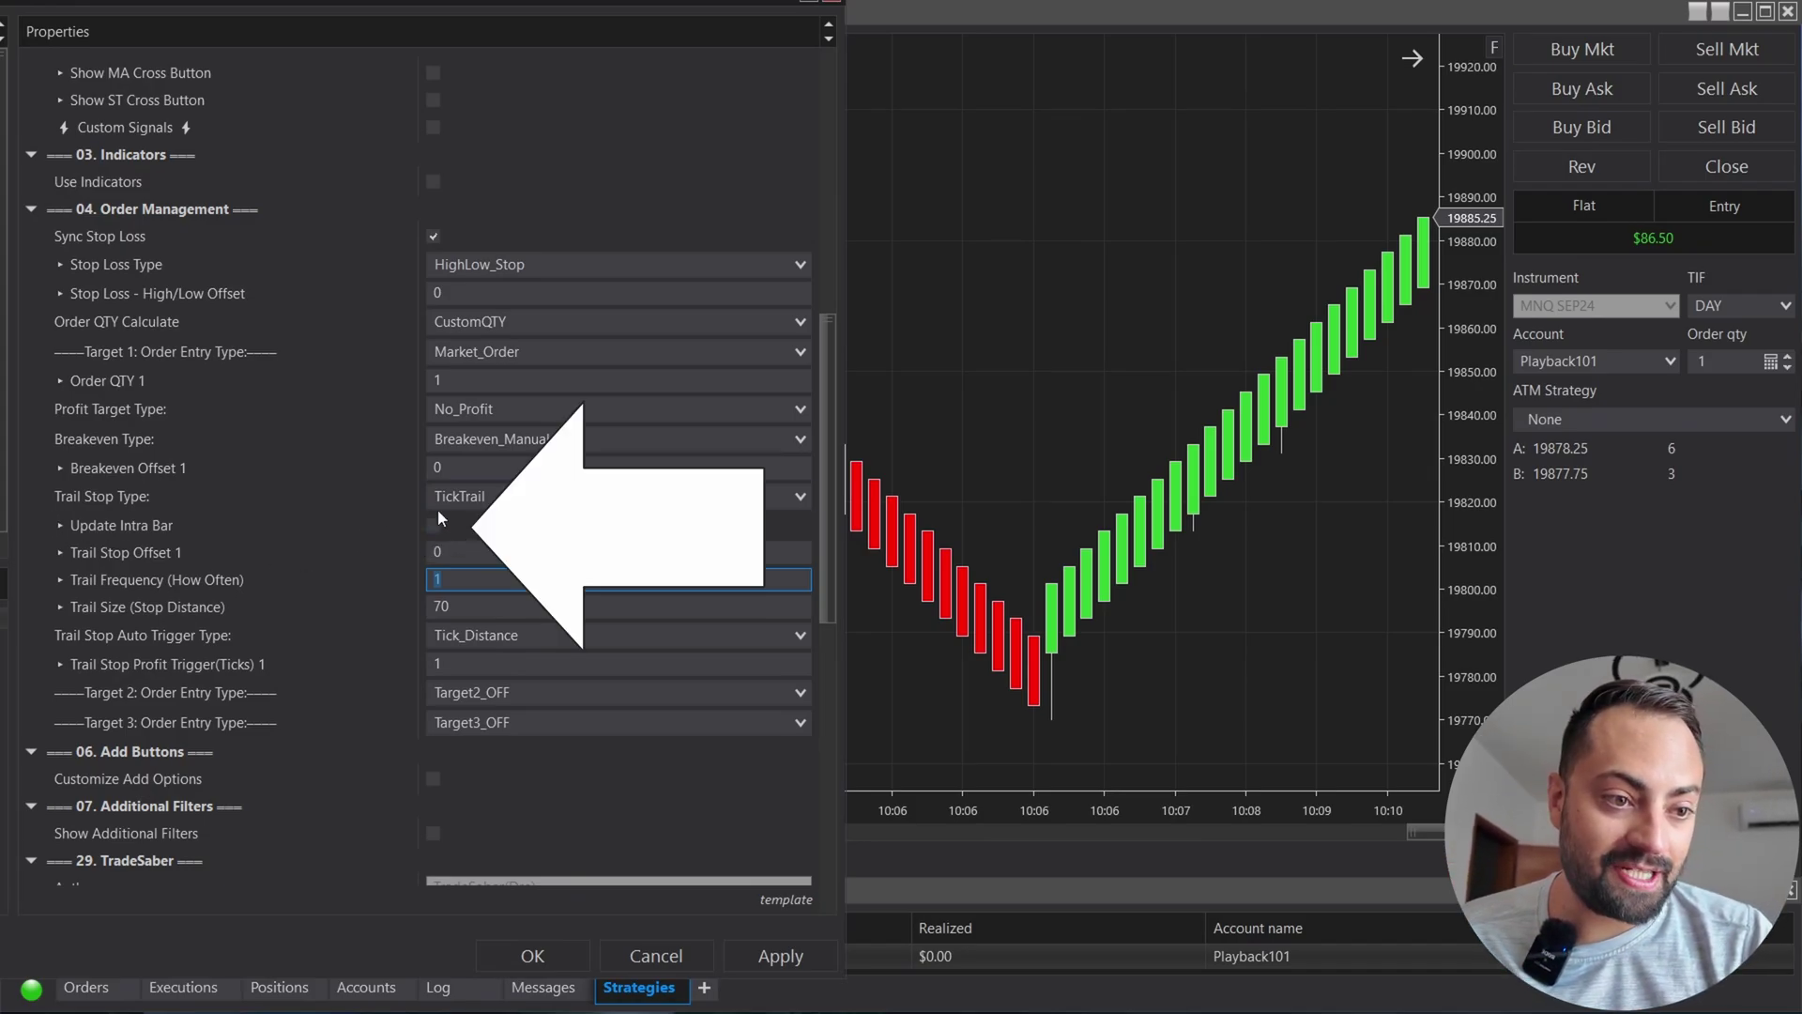
{"action": "left_click", "coordinate": [433, 525]}
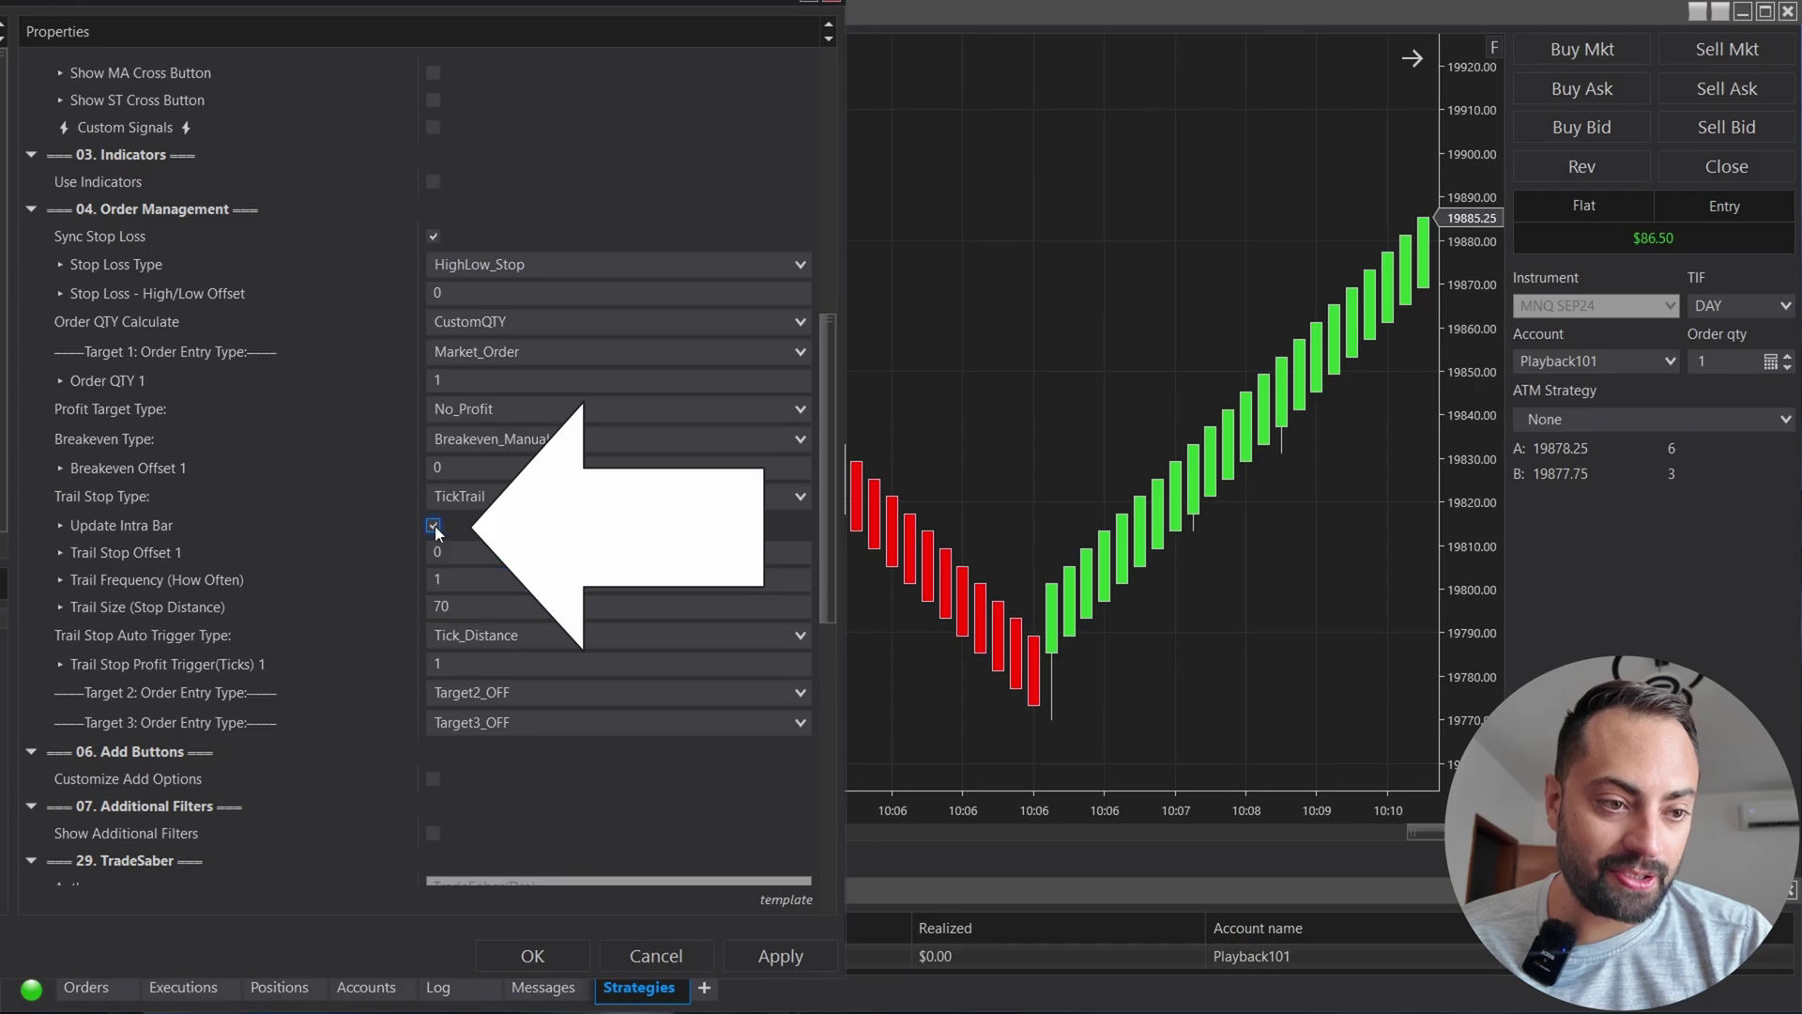
Step: Apply the TickTrail settings with a trail size of 70 and enter a long position on MNQ SEP24
{"action": "left_click", "coordinate": [461, 606]}
{"action": "double_click", "coordinate": [496, 603]}
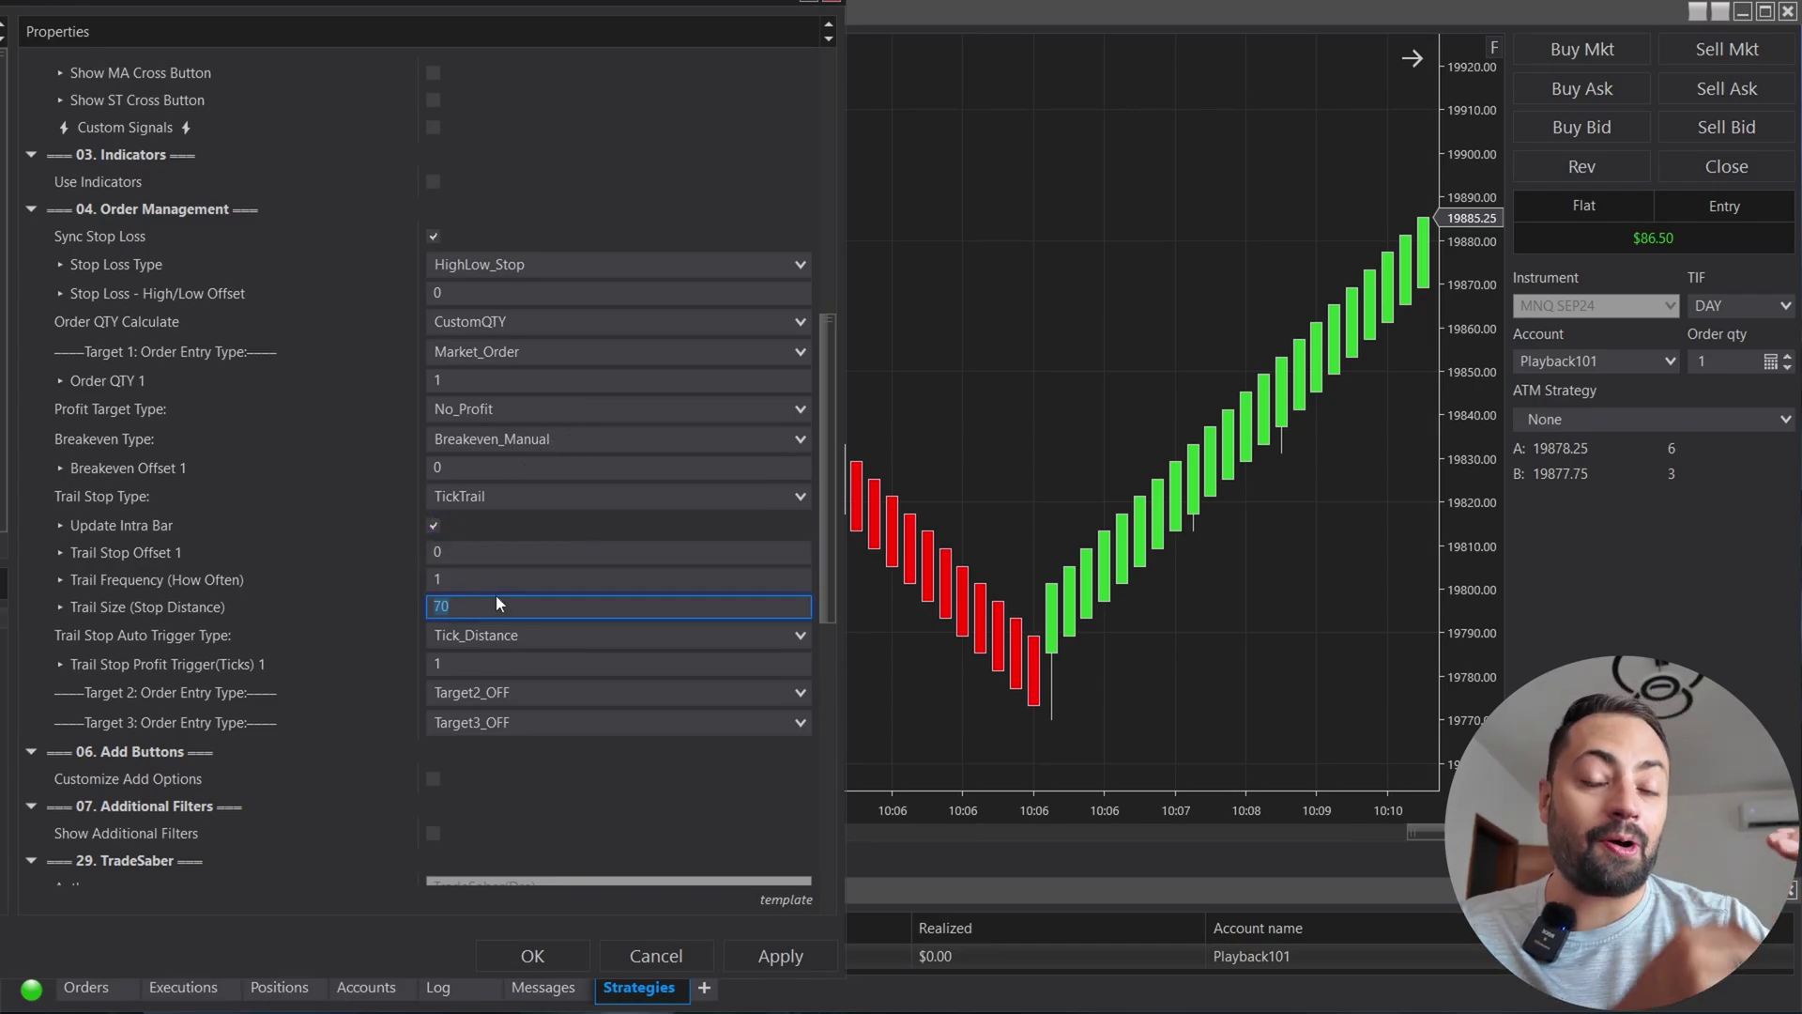
{"action": "left_click", "coordinate": [781, 954]}
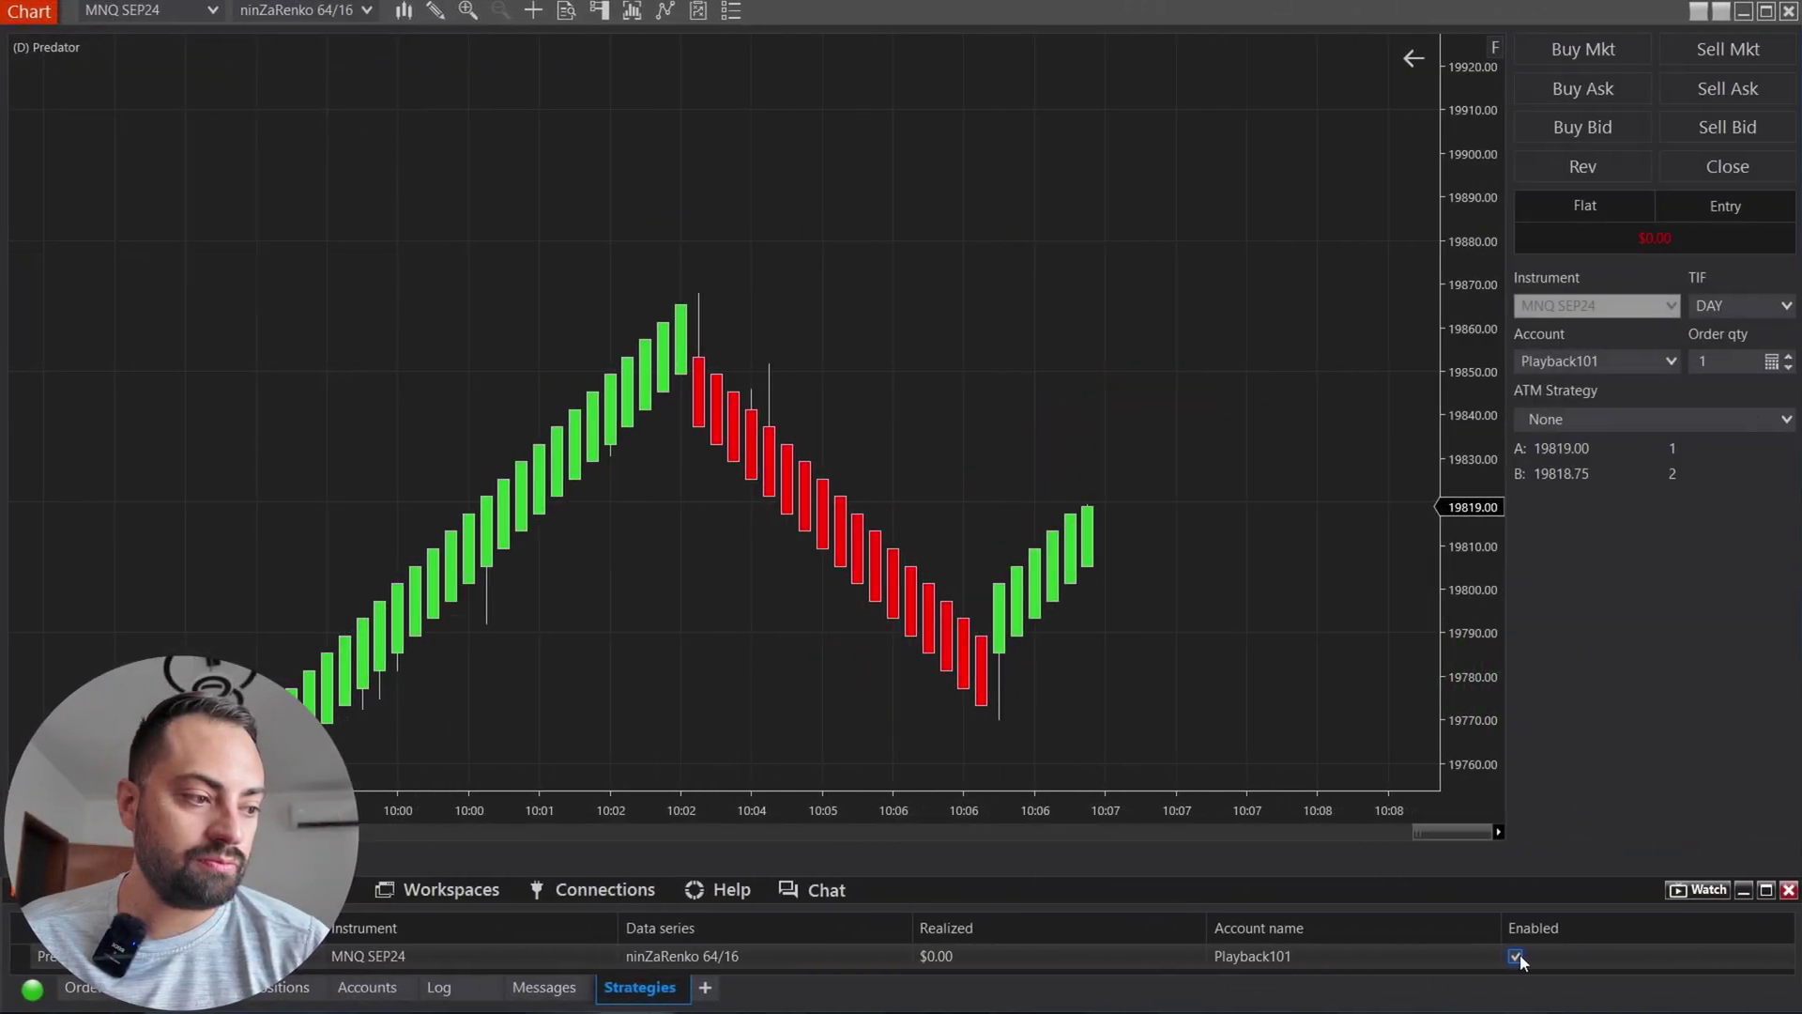
{"action": "left_click", "coordinate": [1584, 410]}
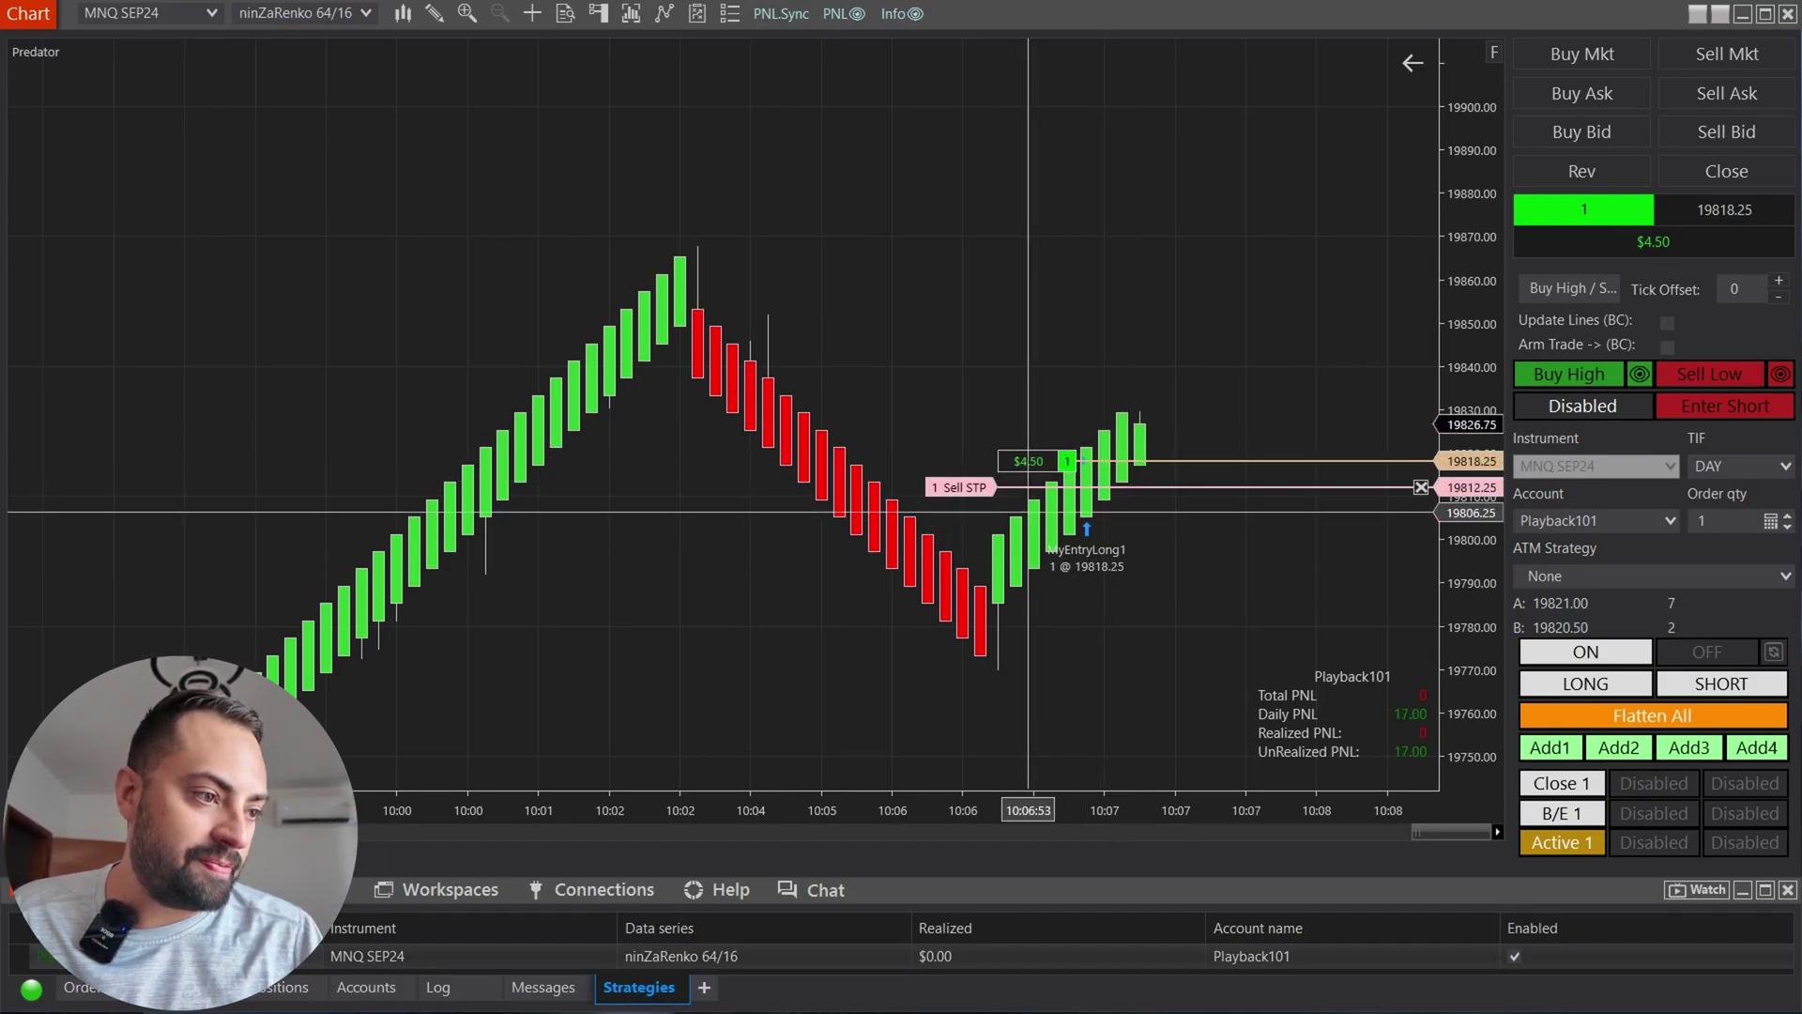
{"action": "left_click_drag", "start_coordinate": [1162, 563], "coordinate": [1099, 556]}
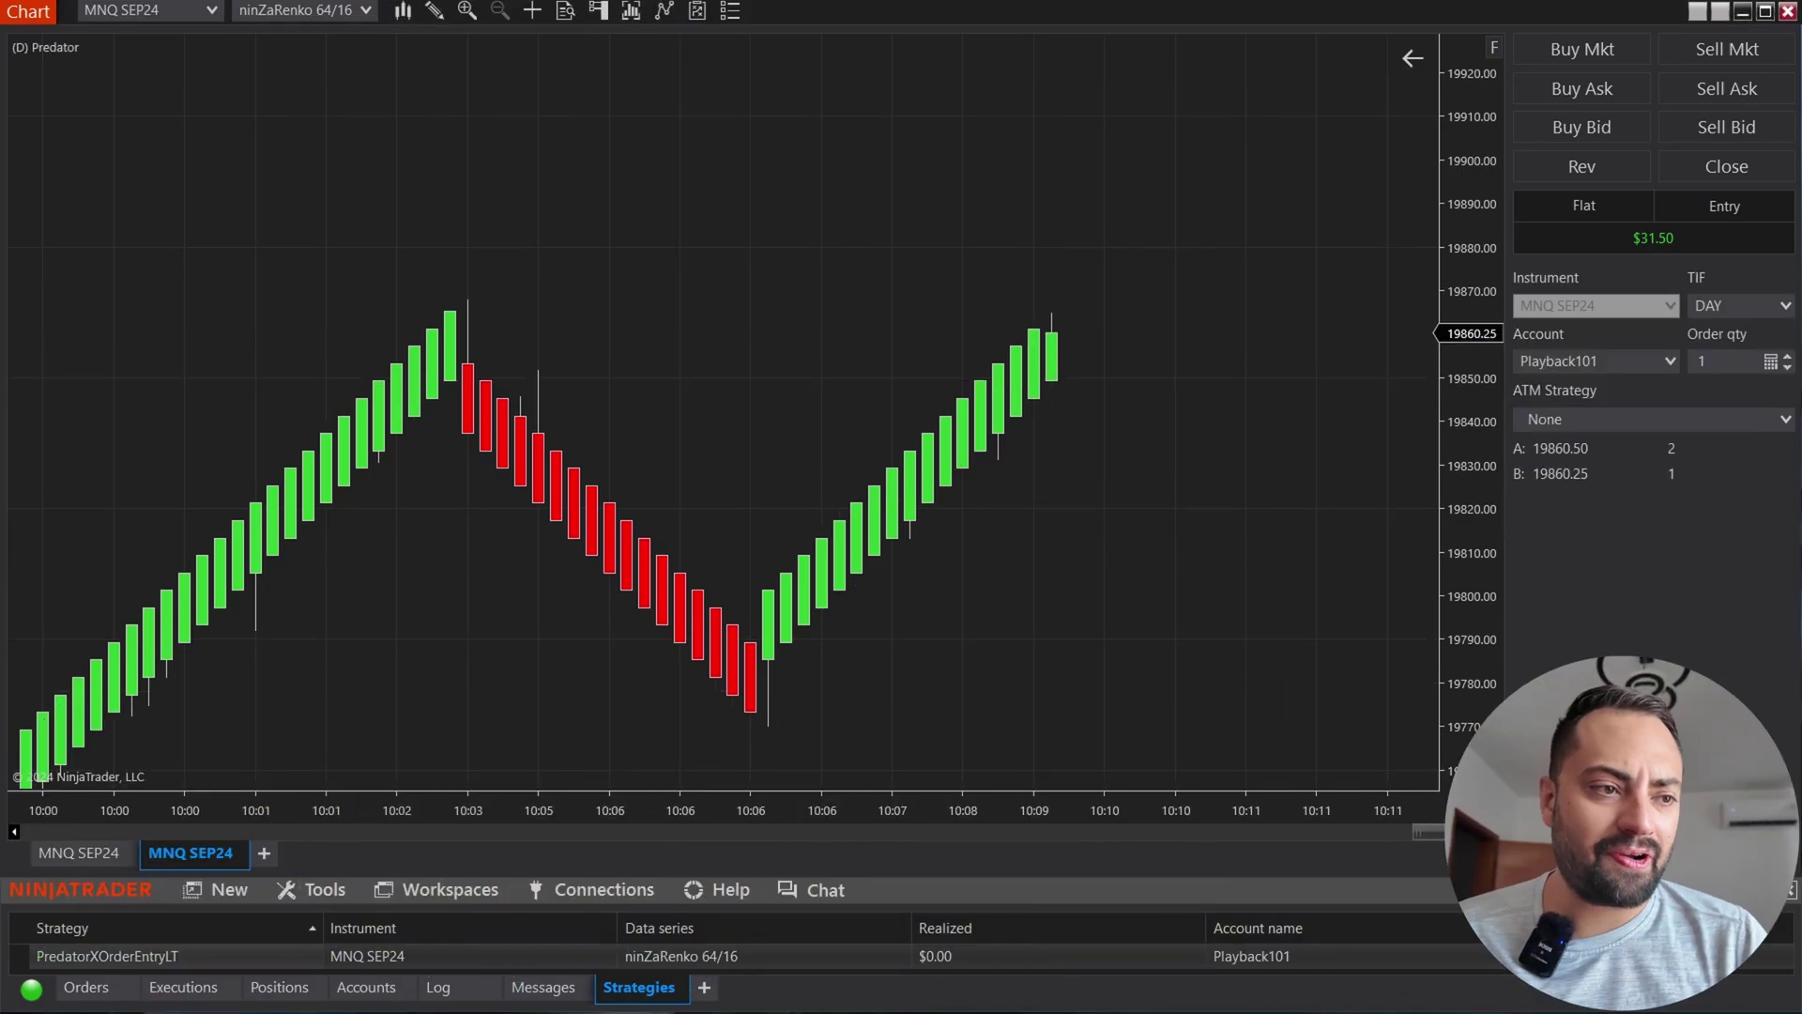
Step: Open the Predator strategy's properties at Target 1's TickTrail settings under Order Management
{"action": "right_click", "coordinate": [879, 370]}
{"action": "key", "text": "Escape"}
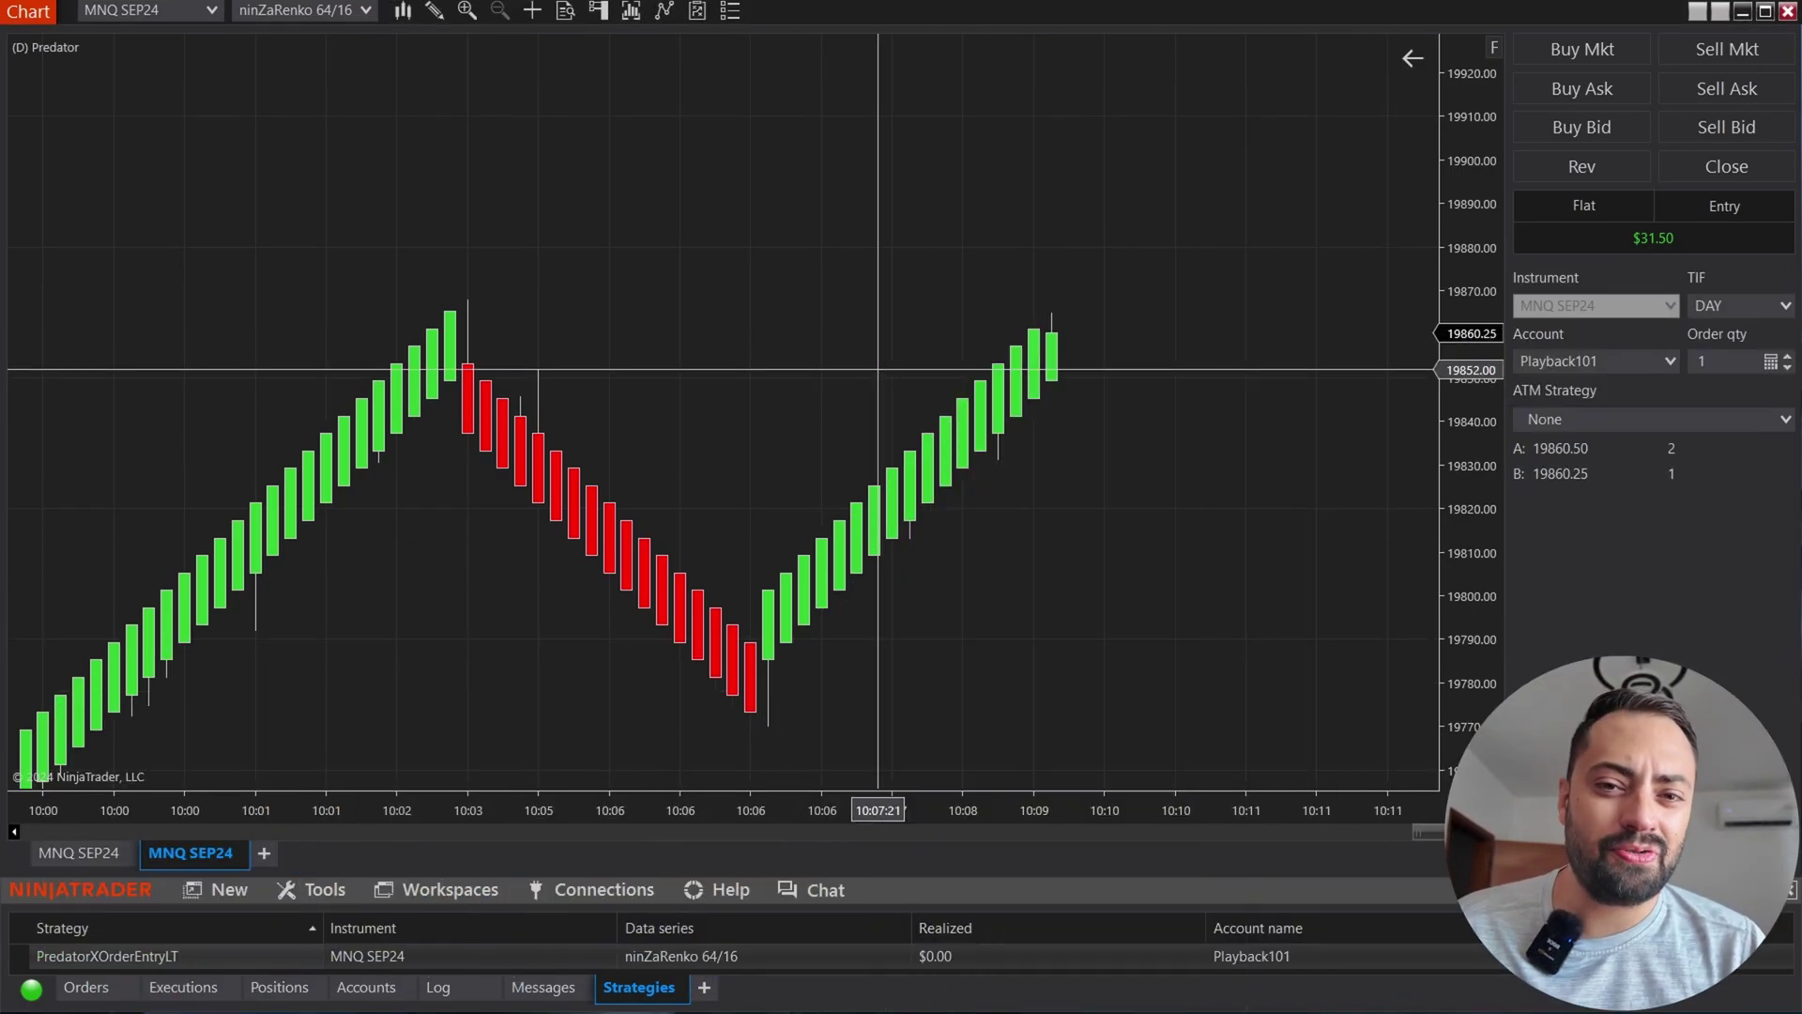
{"action": "right_click", "coordinate": [879, 370]}
{"action": "left_click", "coordinate": [962, 432]}
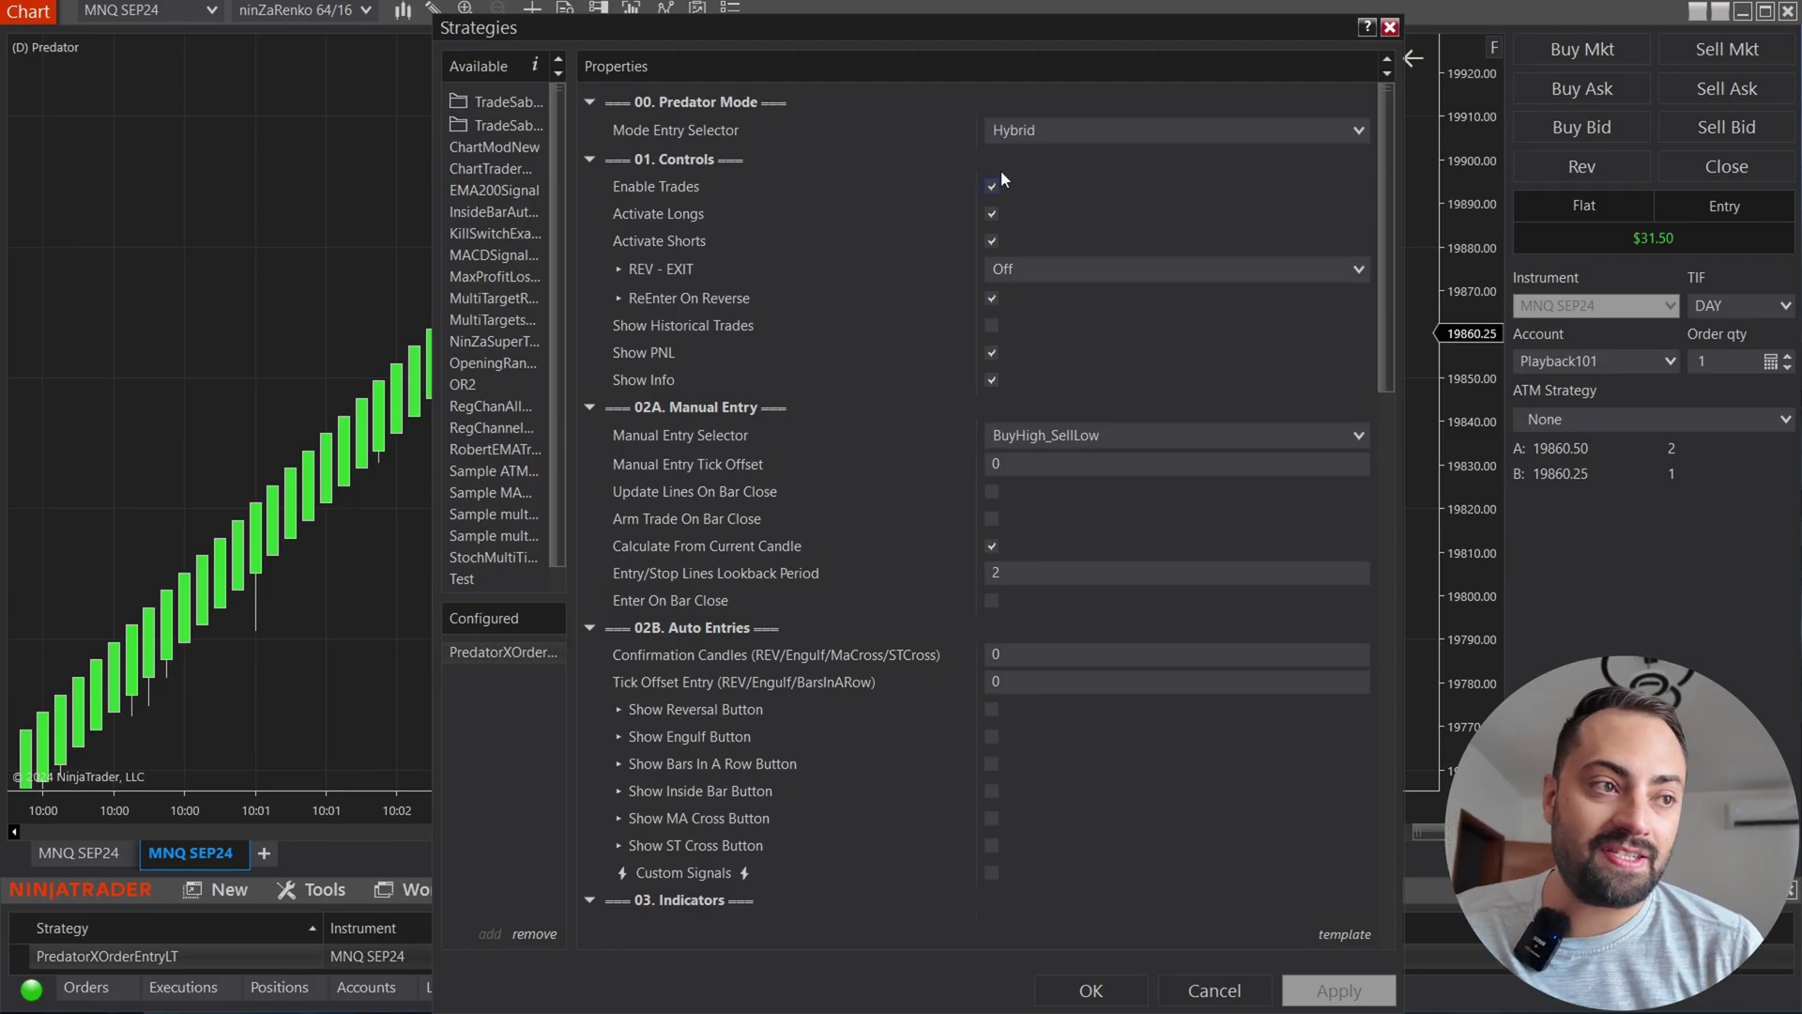
{"action": "left_click_drag", "start_coordinate": [972, 37], "coordinate": [394, 7]}
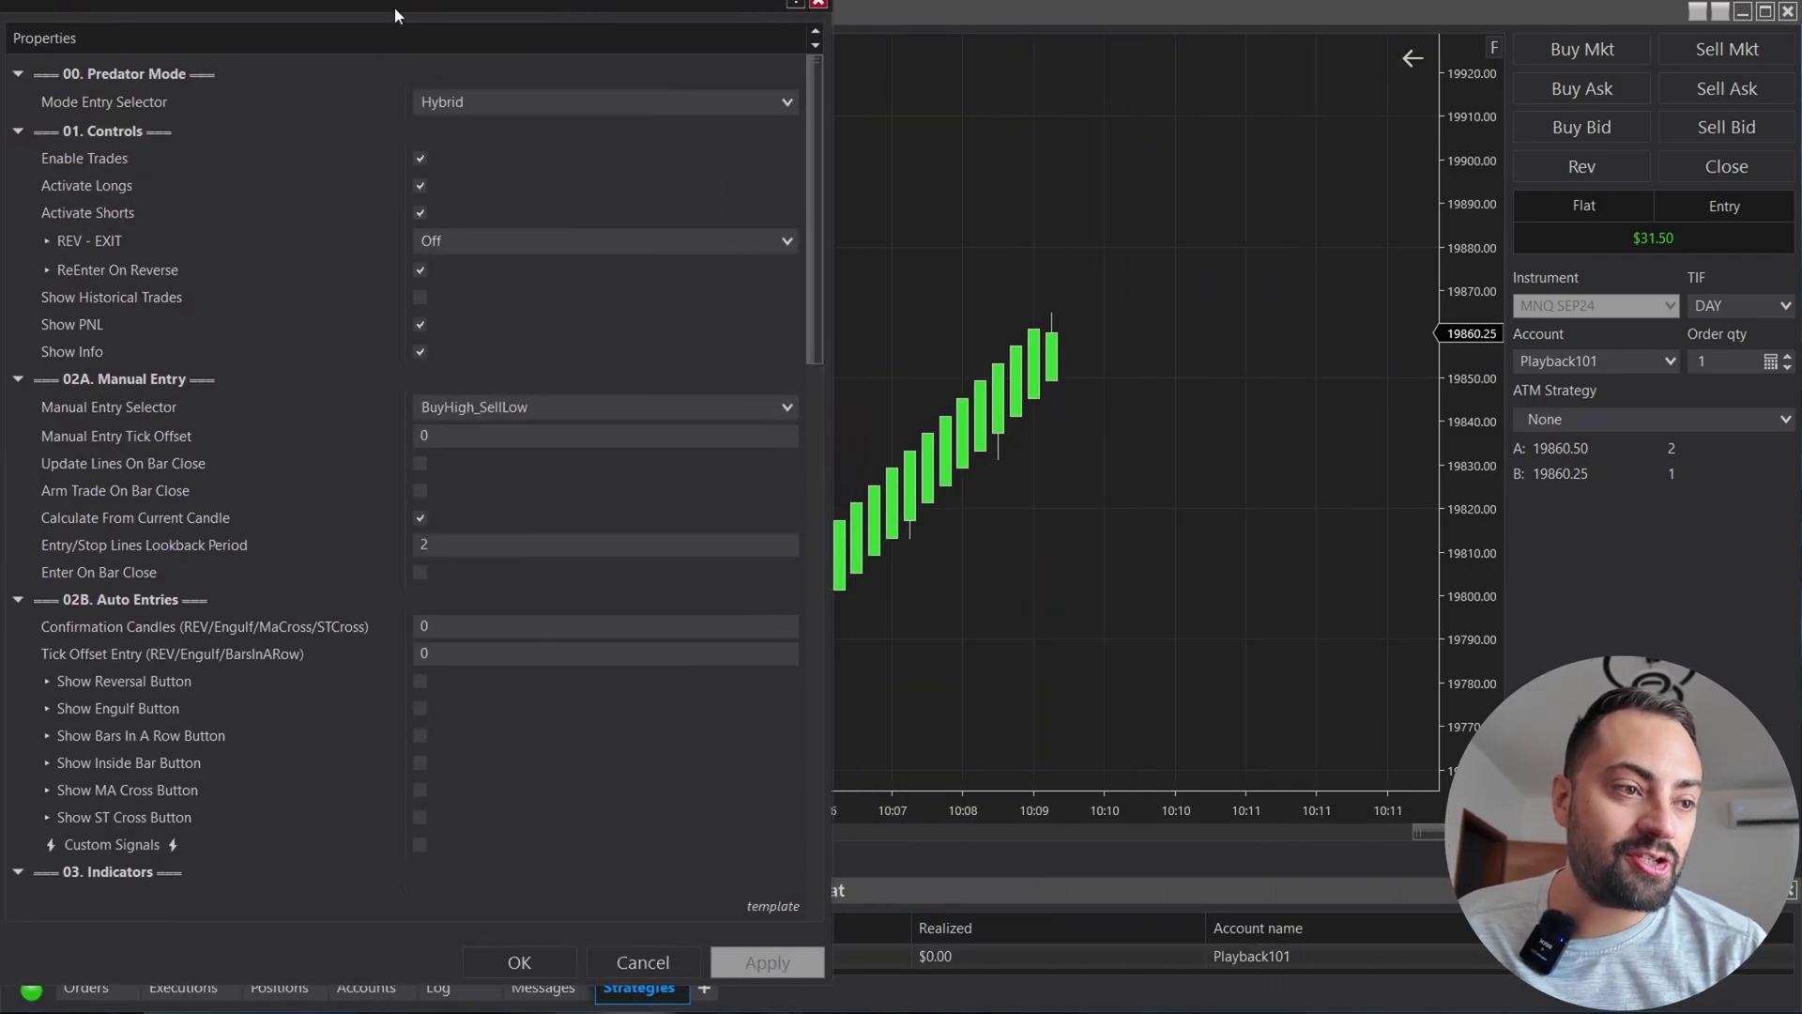
{"action": "left_click_drag", "start_coordinate": [810, 270], "coordinate": [813, 555]}
{"action": "left_click", "coordinate": [442, 621]}
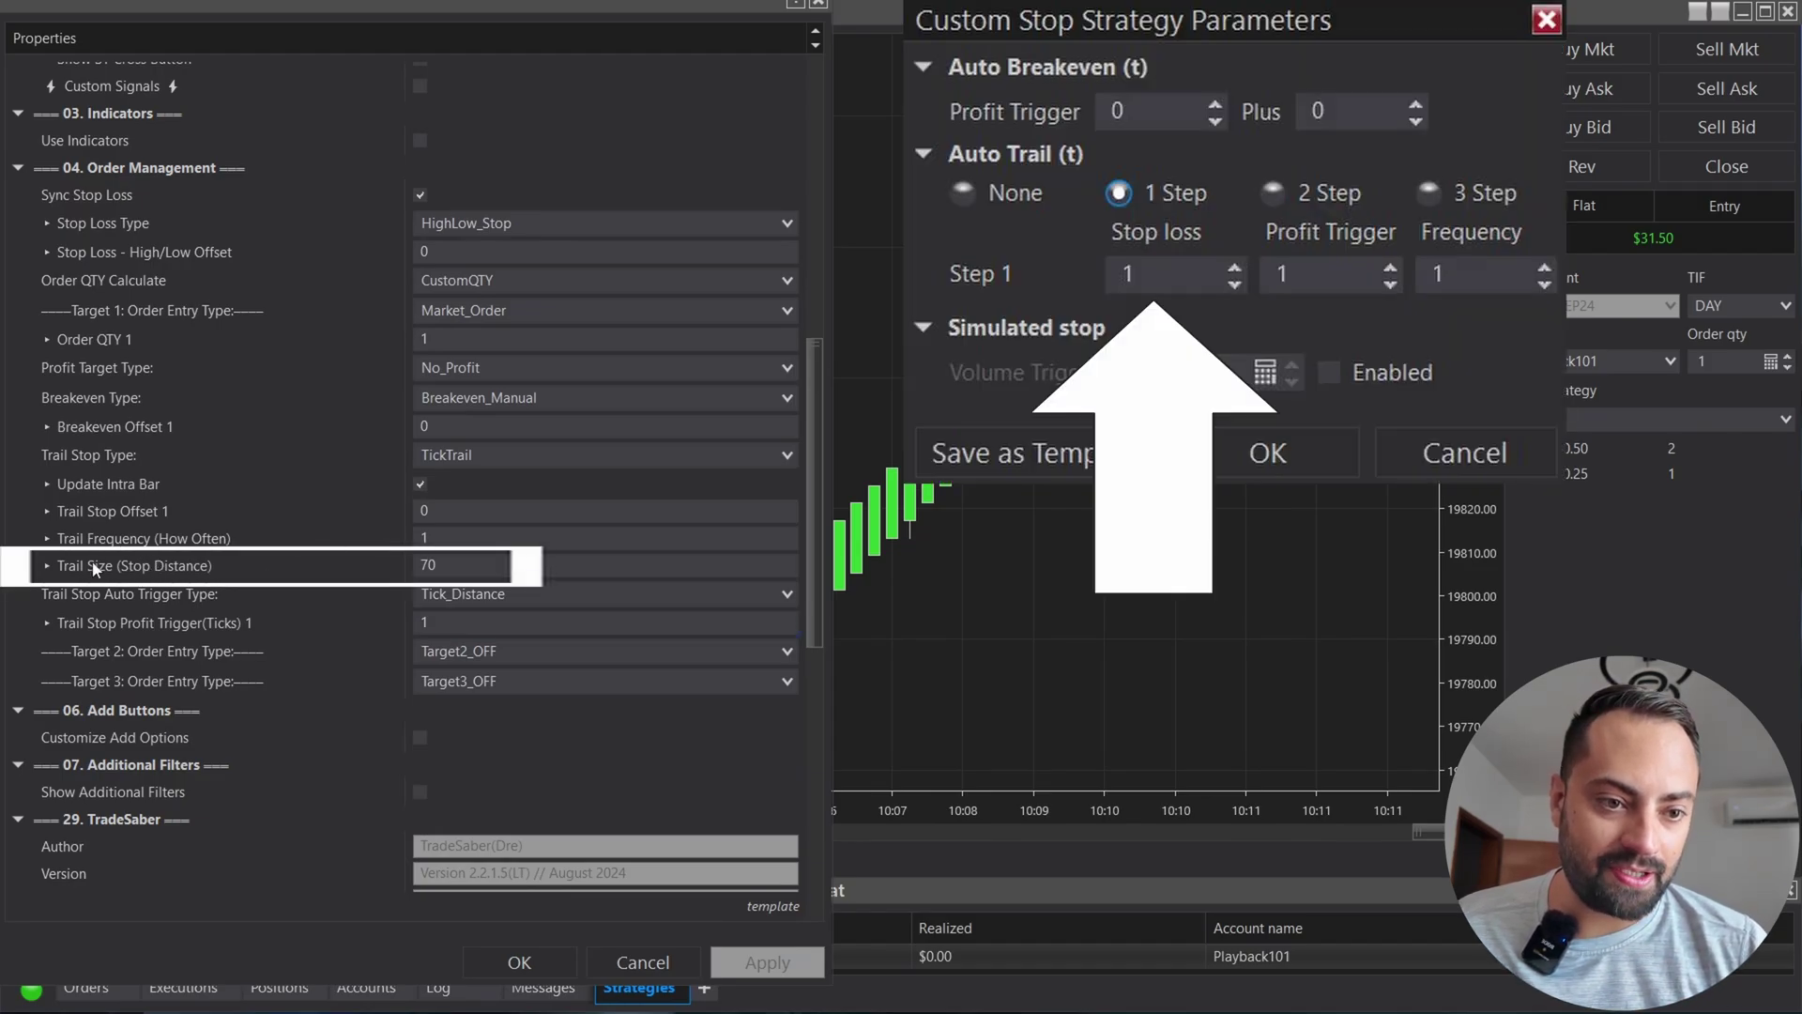
Step: Examine Target 1's trail size, the available trail stop auto trigger types and the trail frequency
{"action": "double_click", "coordinate": [449, 562]}
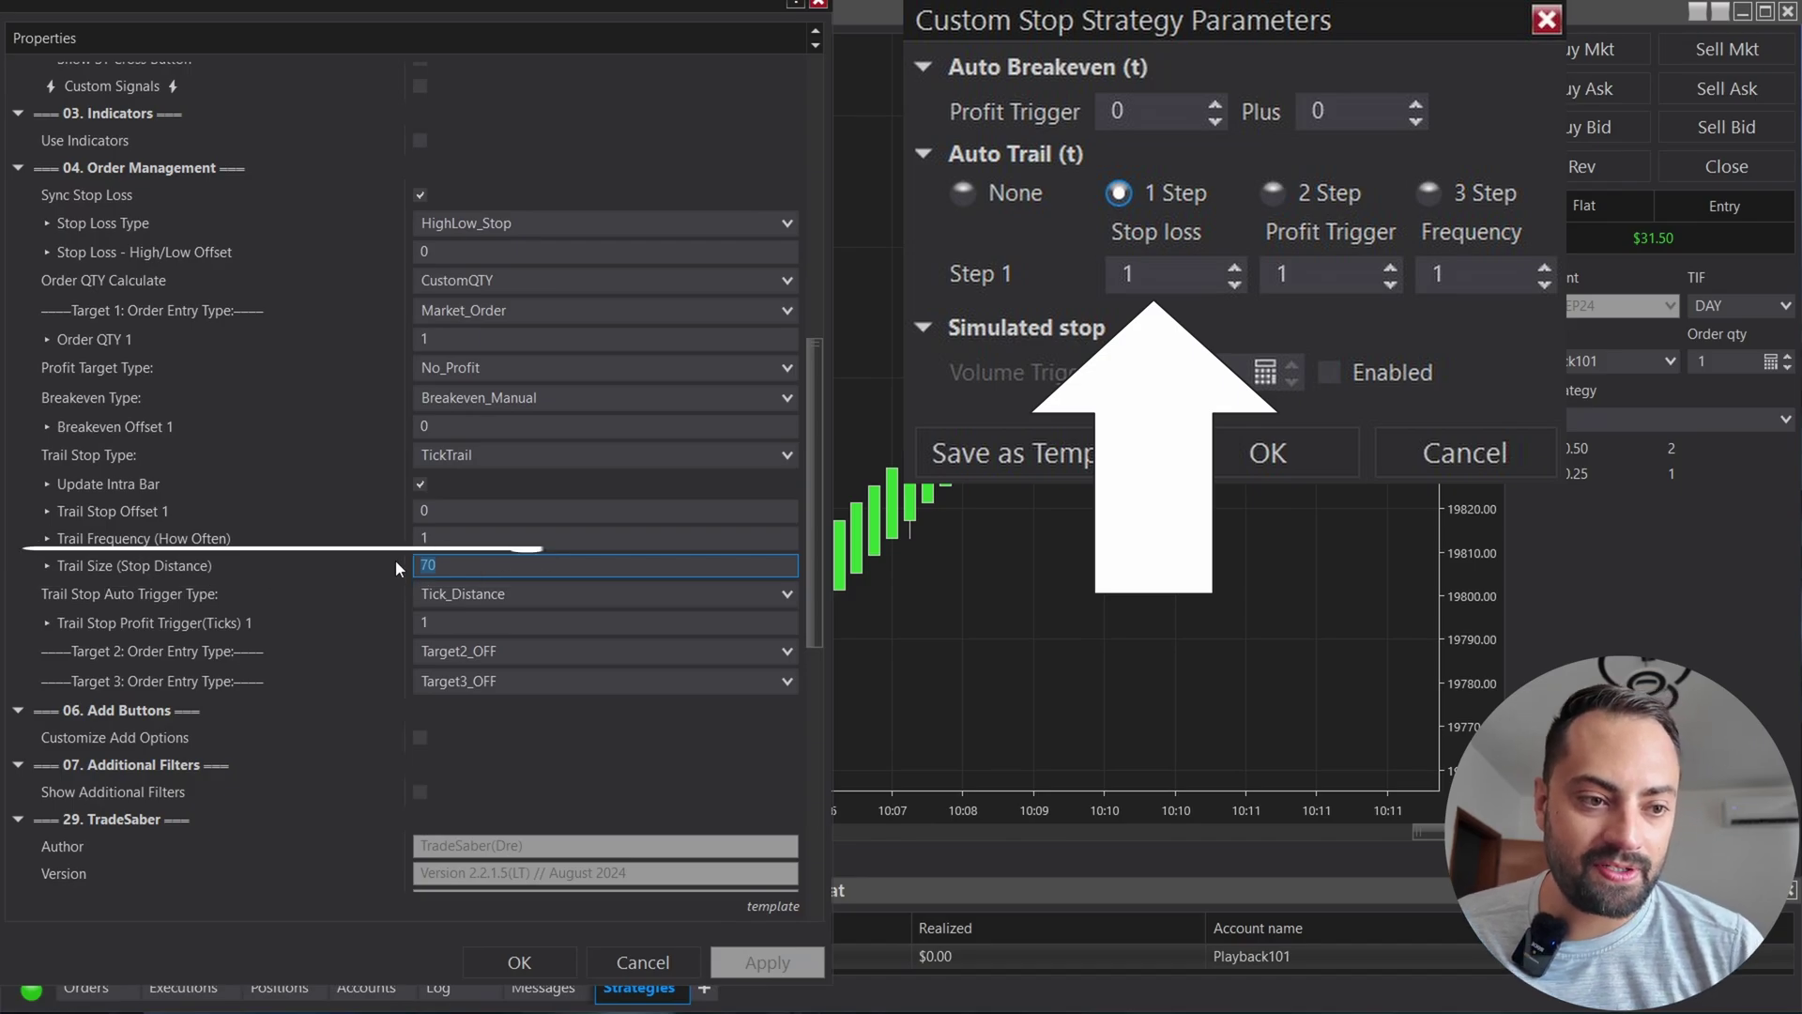
{"action": "left_click", "coordinate": [464, 604]}
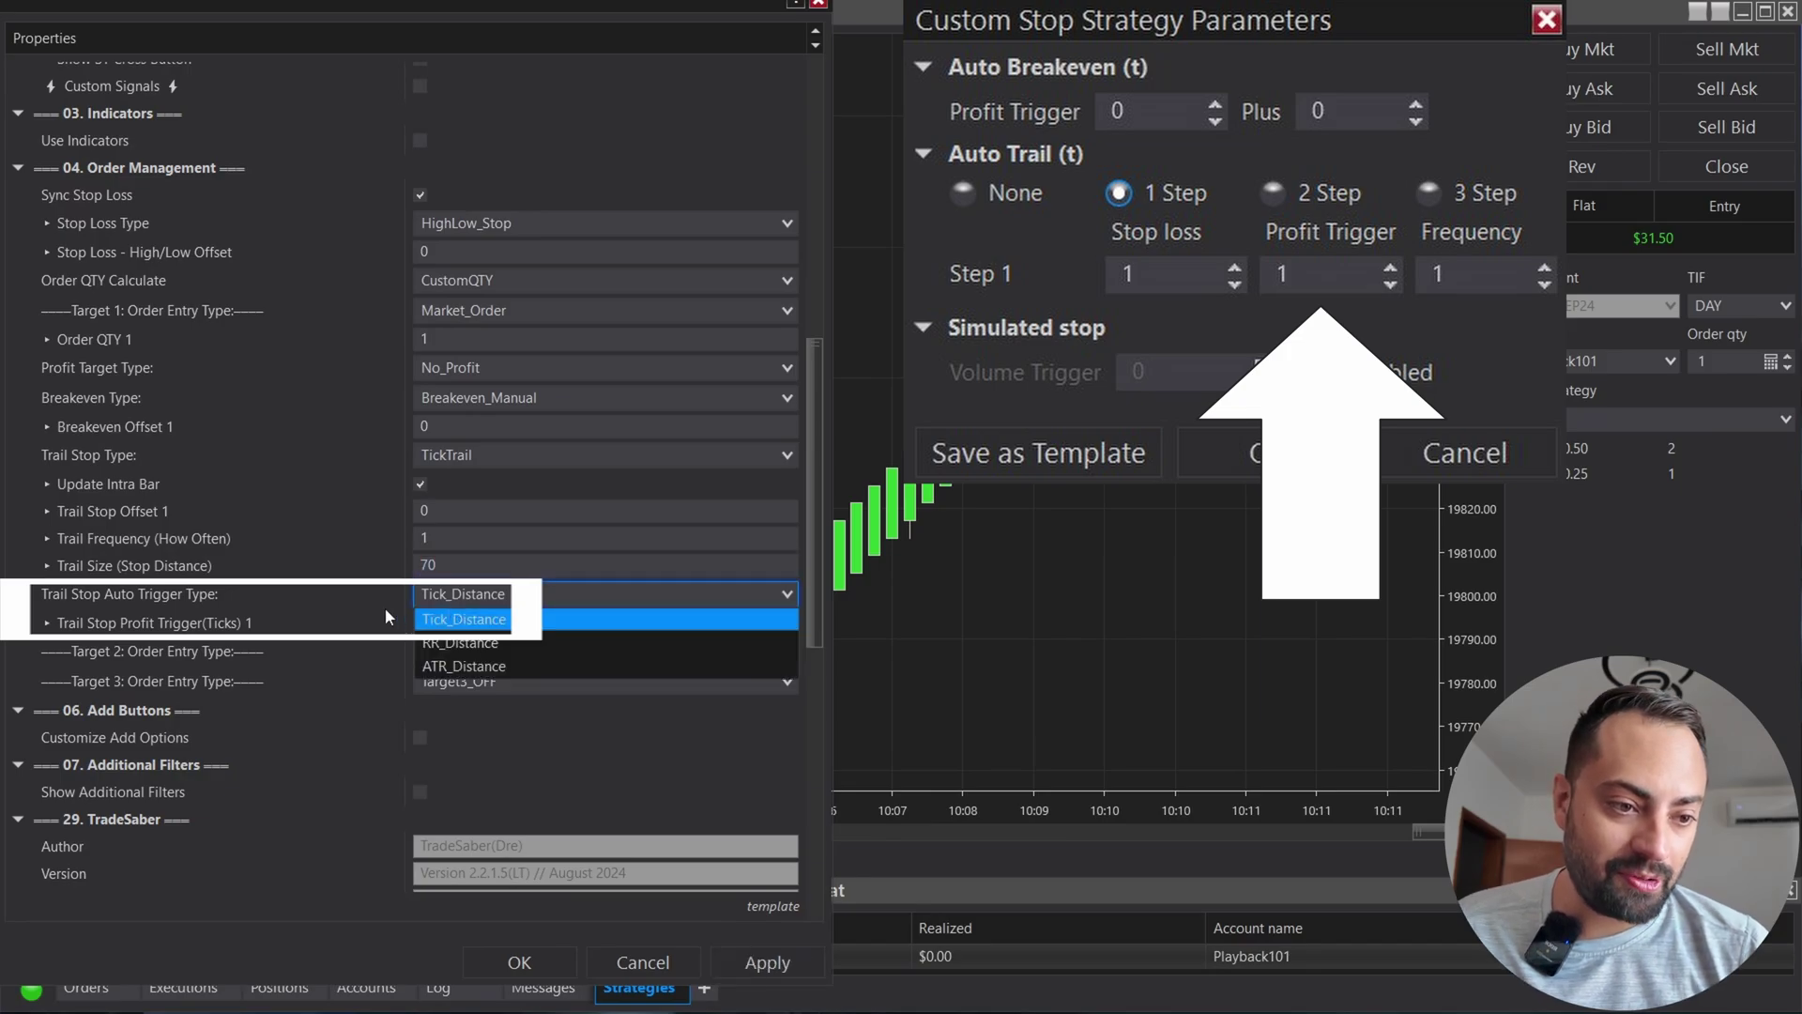
{"action": "left_click", "coordinate": [420, 595]}
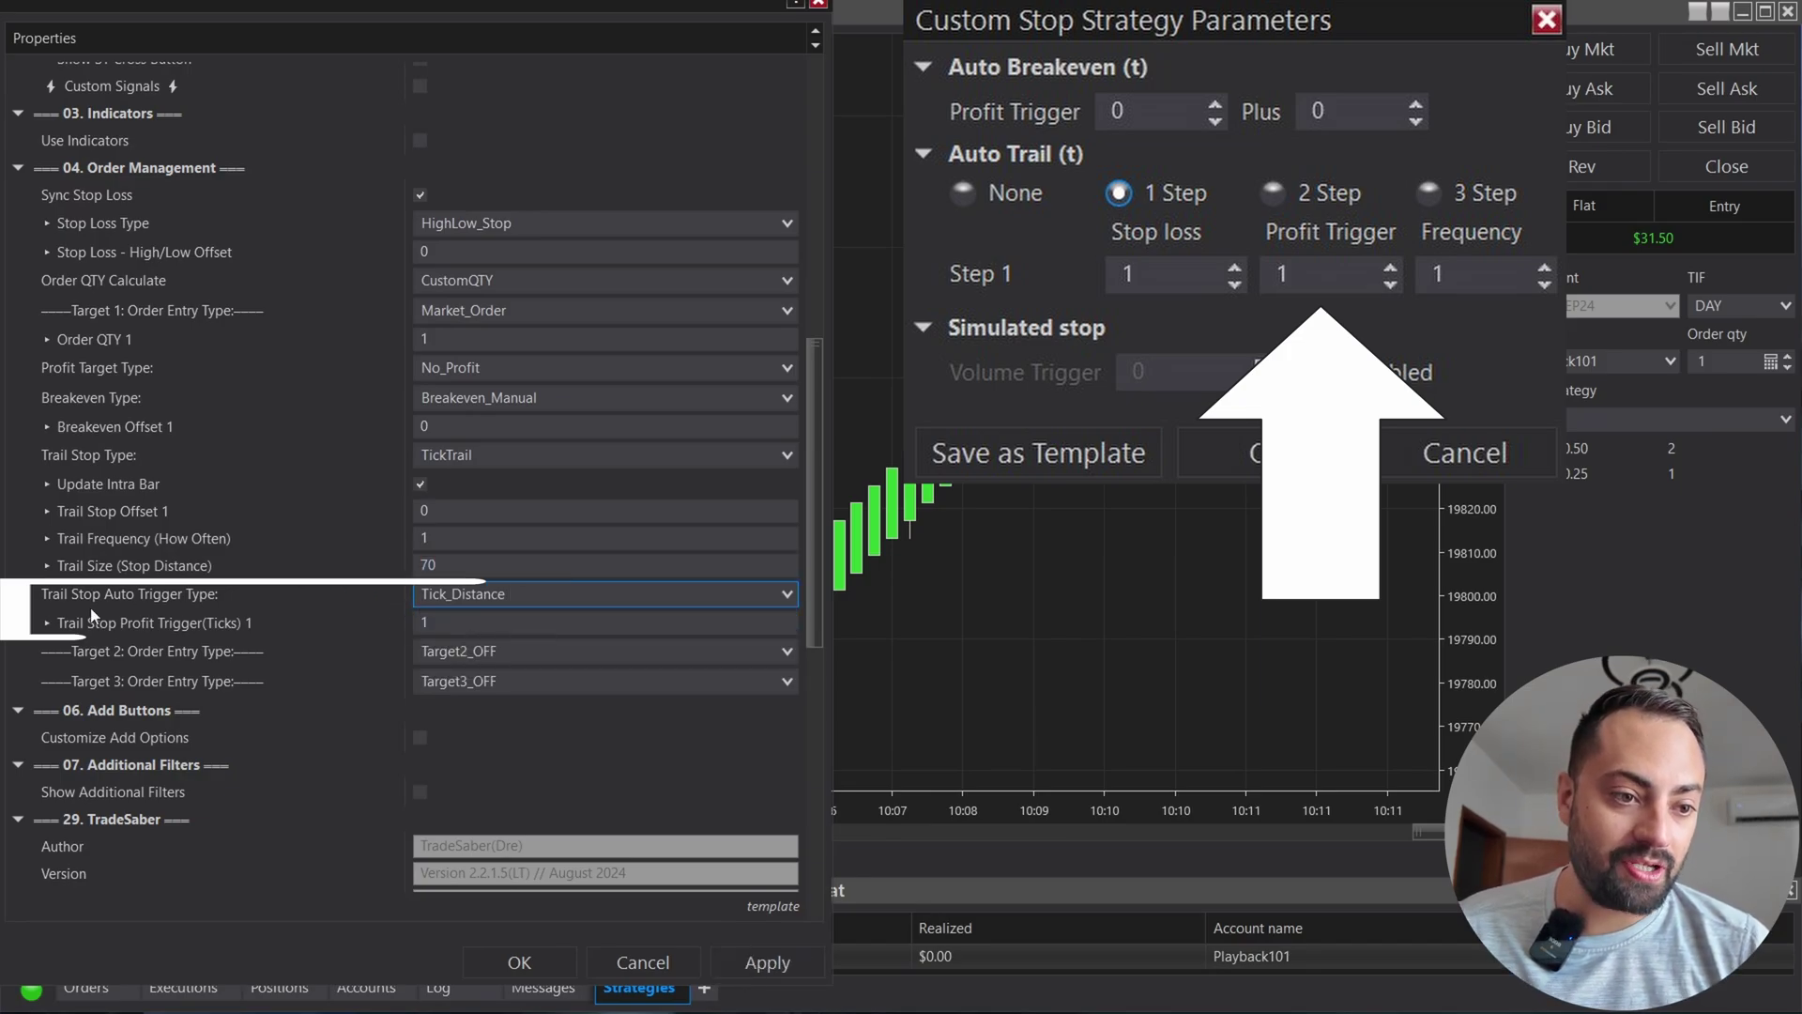
{"action": "left_click", "coordinate": [104, 539]}
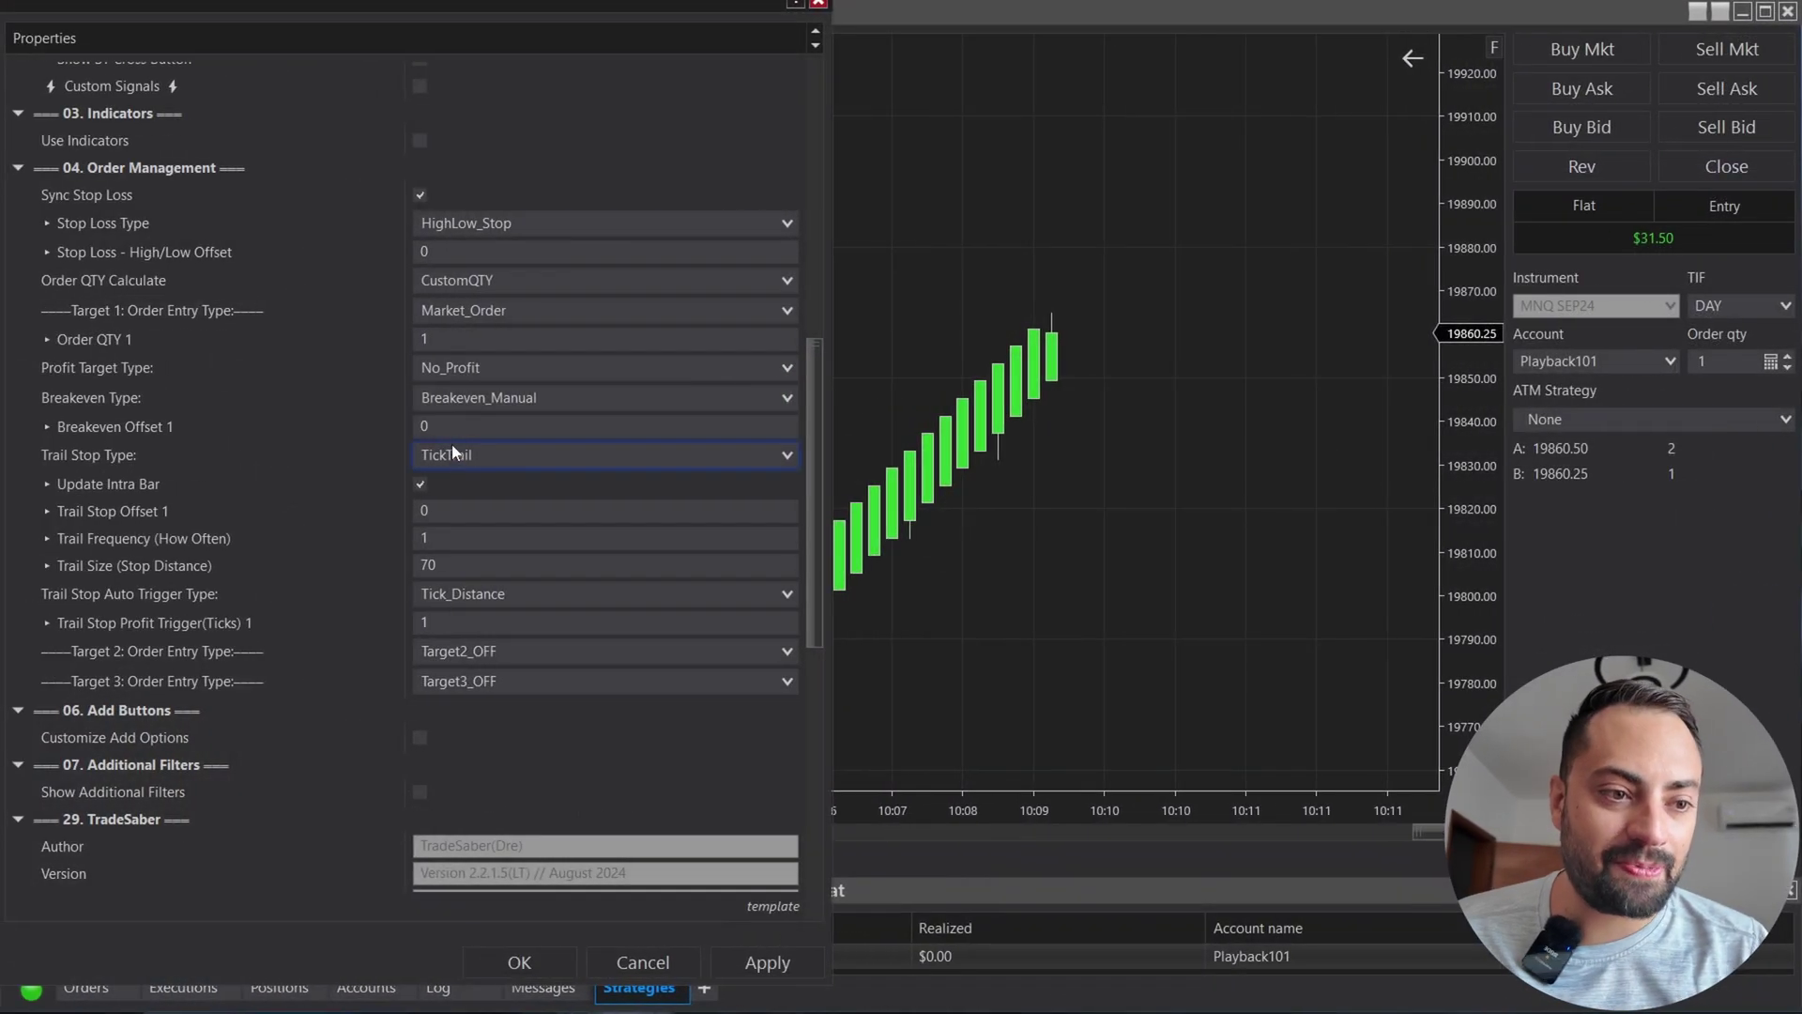
Step: Set Target 1's trail stop type to SuperTrend
{"action": "left_click", "coordinate": [453, 454]}
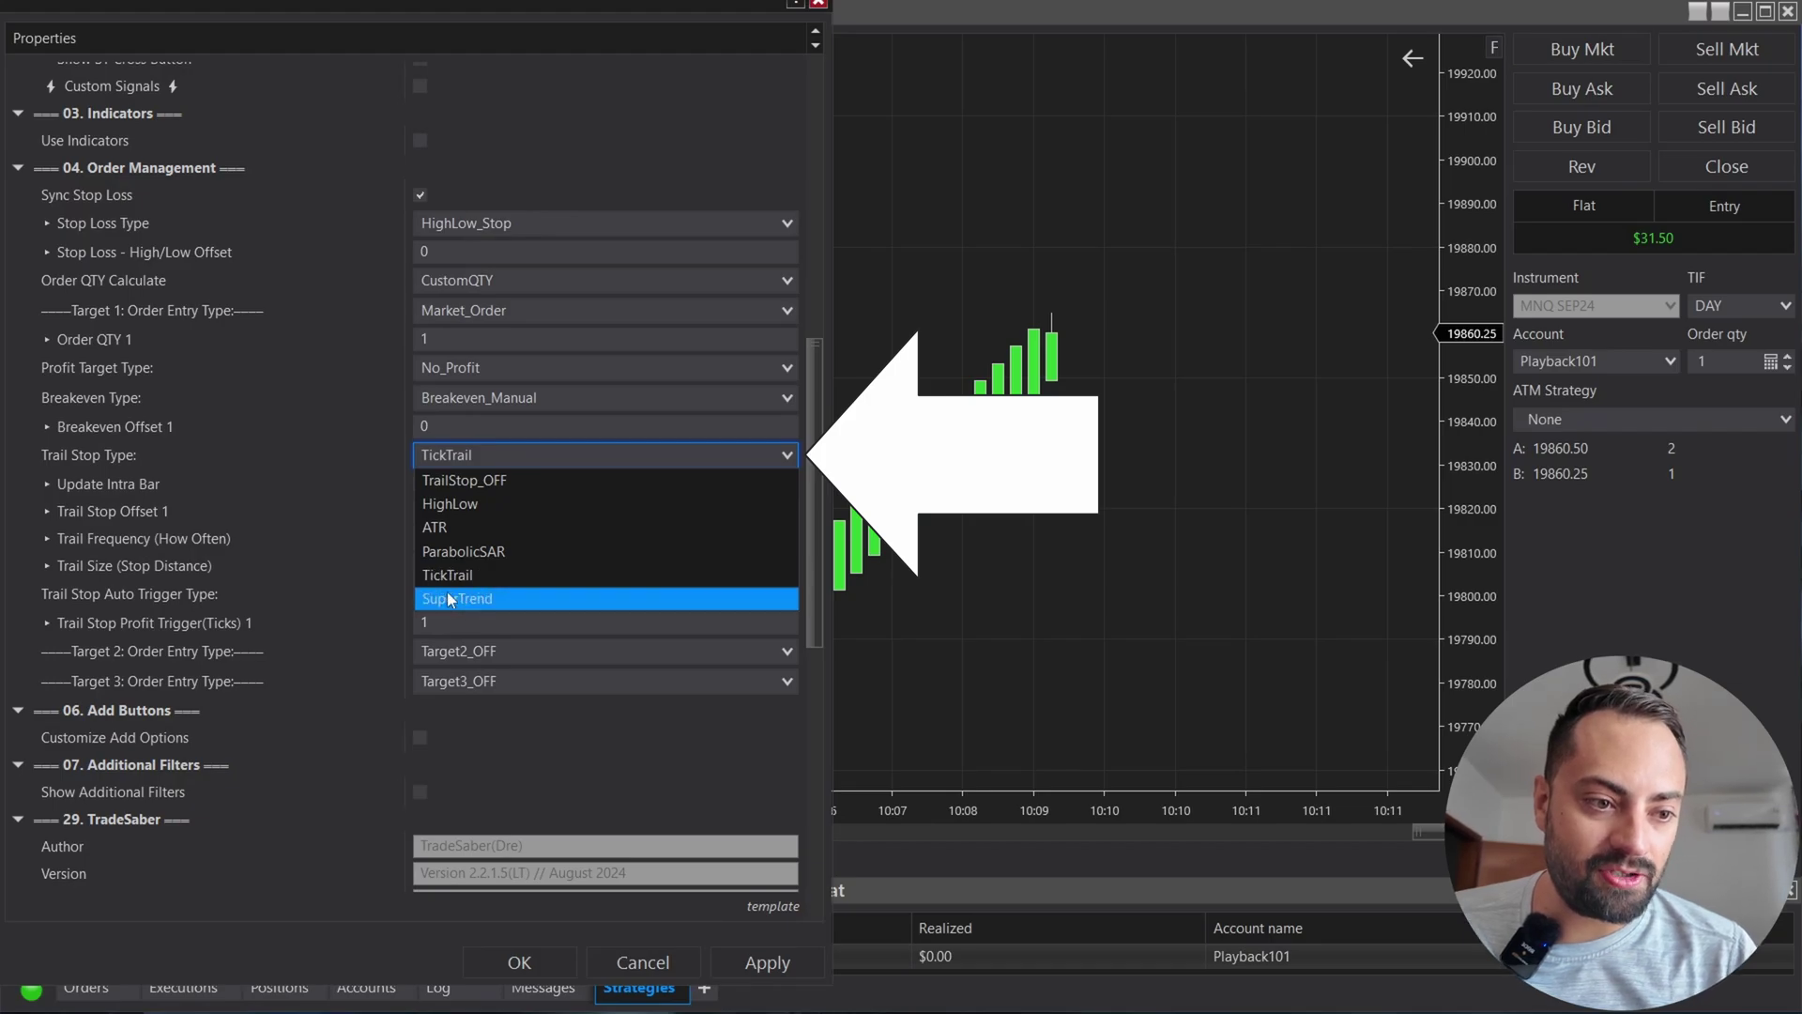
{"action": "key", "text": "Escape"}
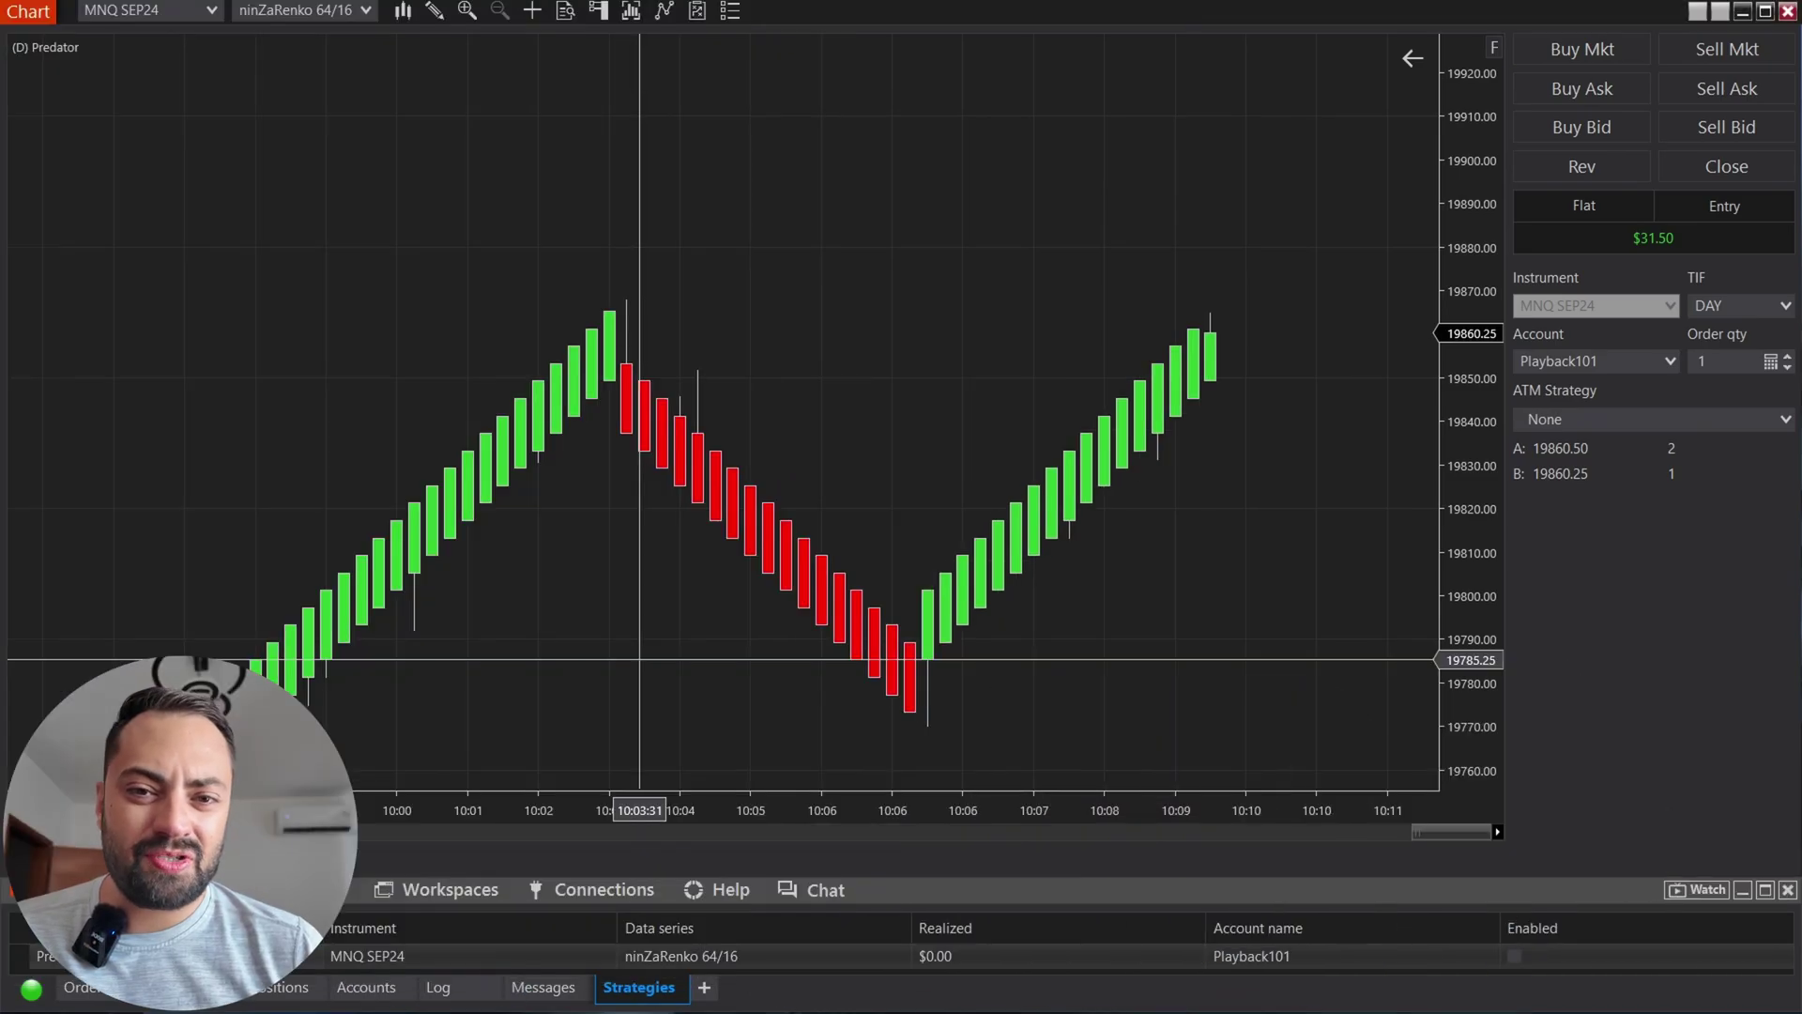
Step: Enable the Predator strategy with the SuperTrend trail, close its properties and enter a long position on MNQ SEP24
{"action": "left_click", "coordinate": [1513, 961]}
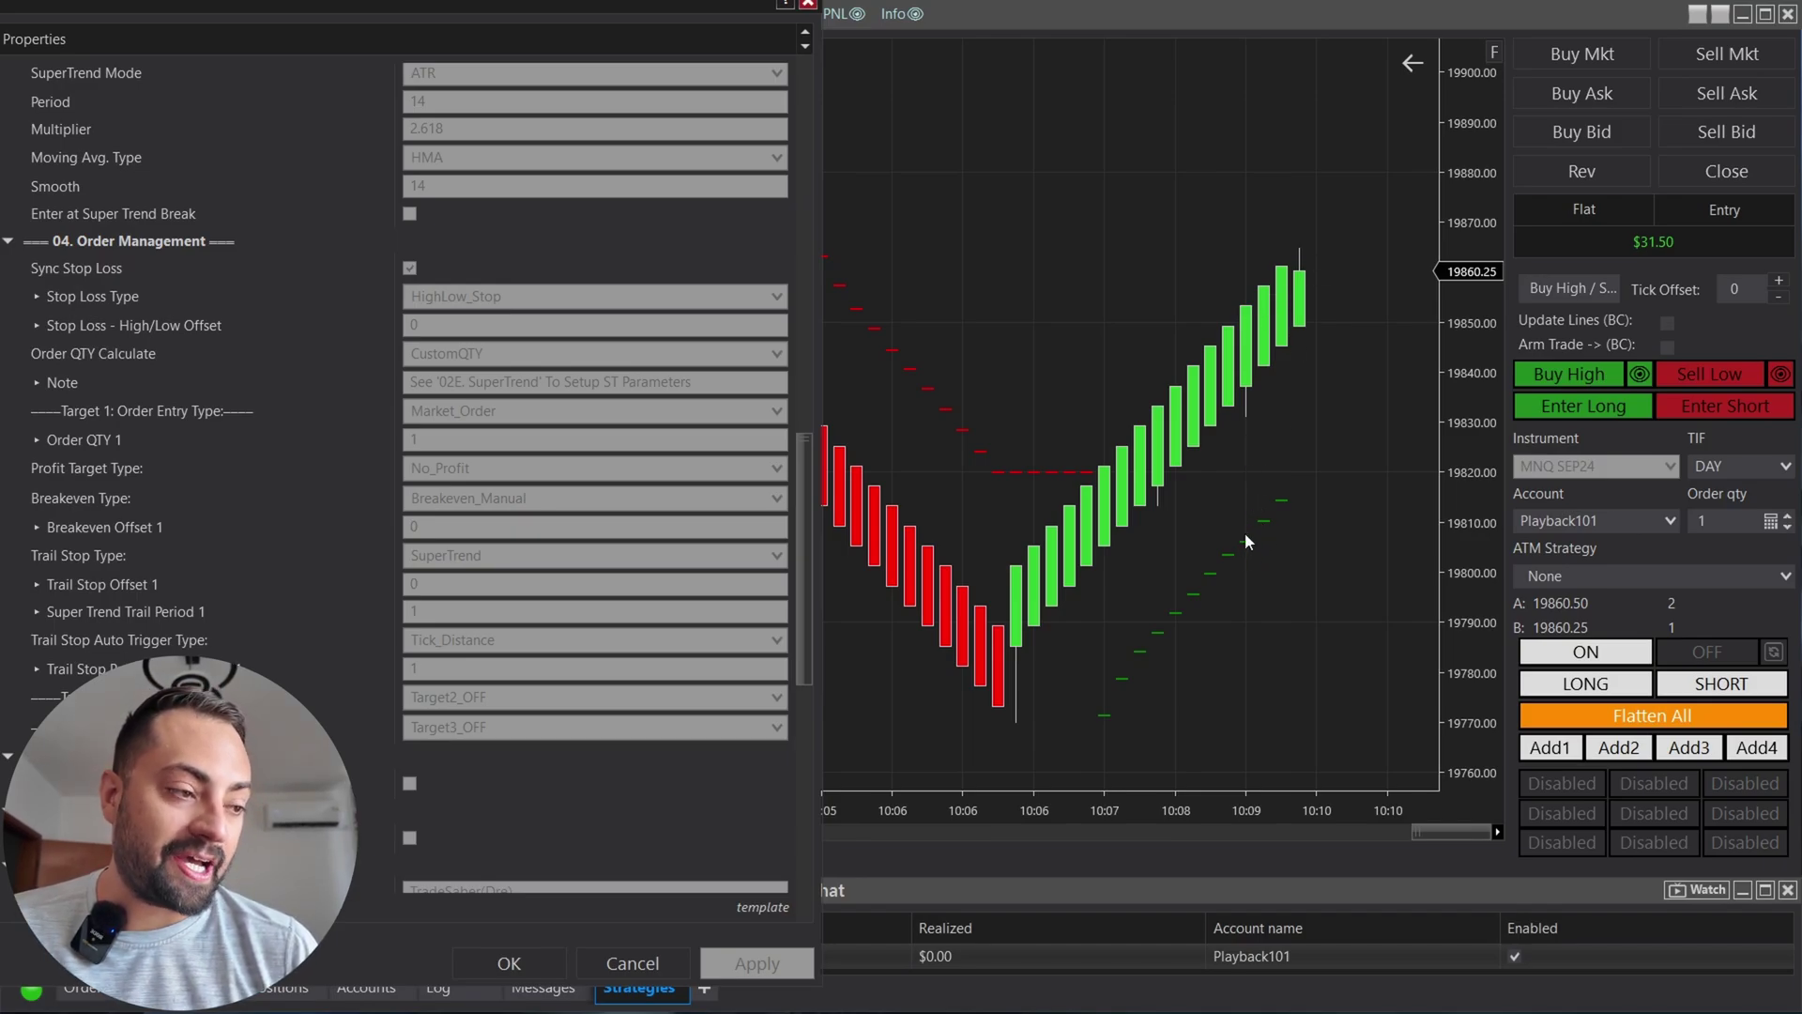
{"action": "left_click", "coordinate": [525, 957]}
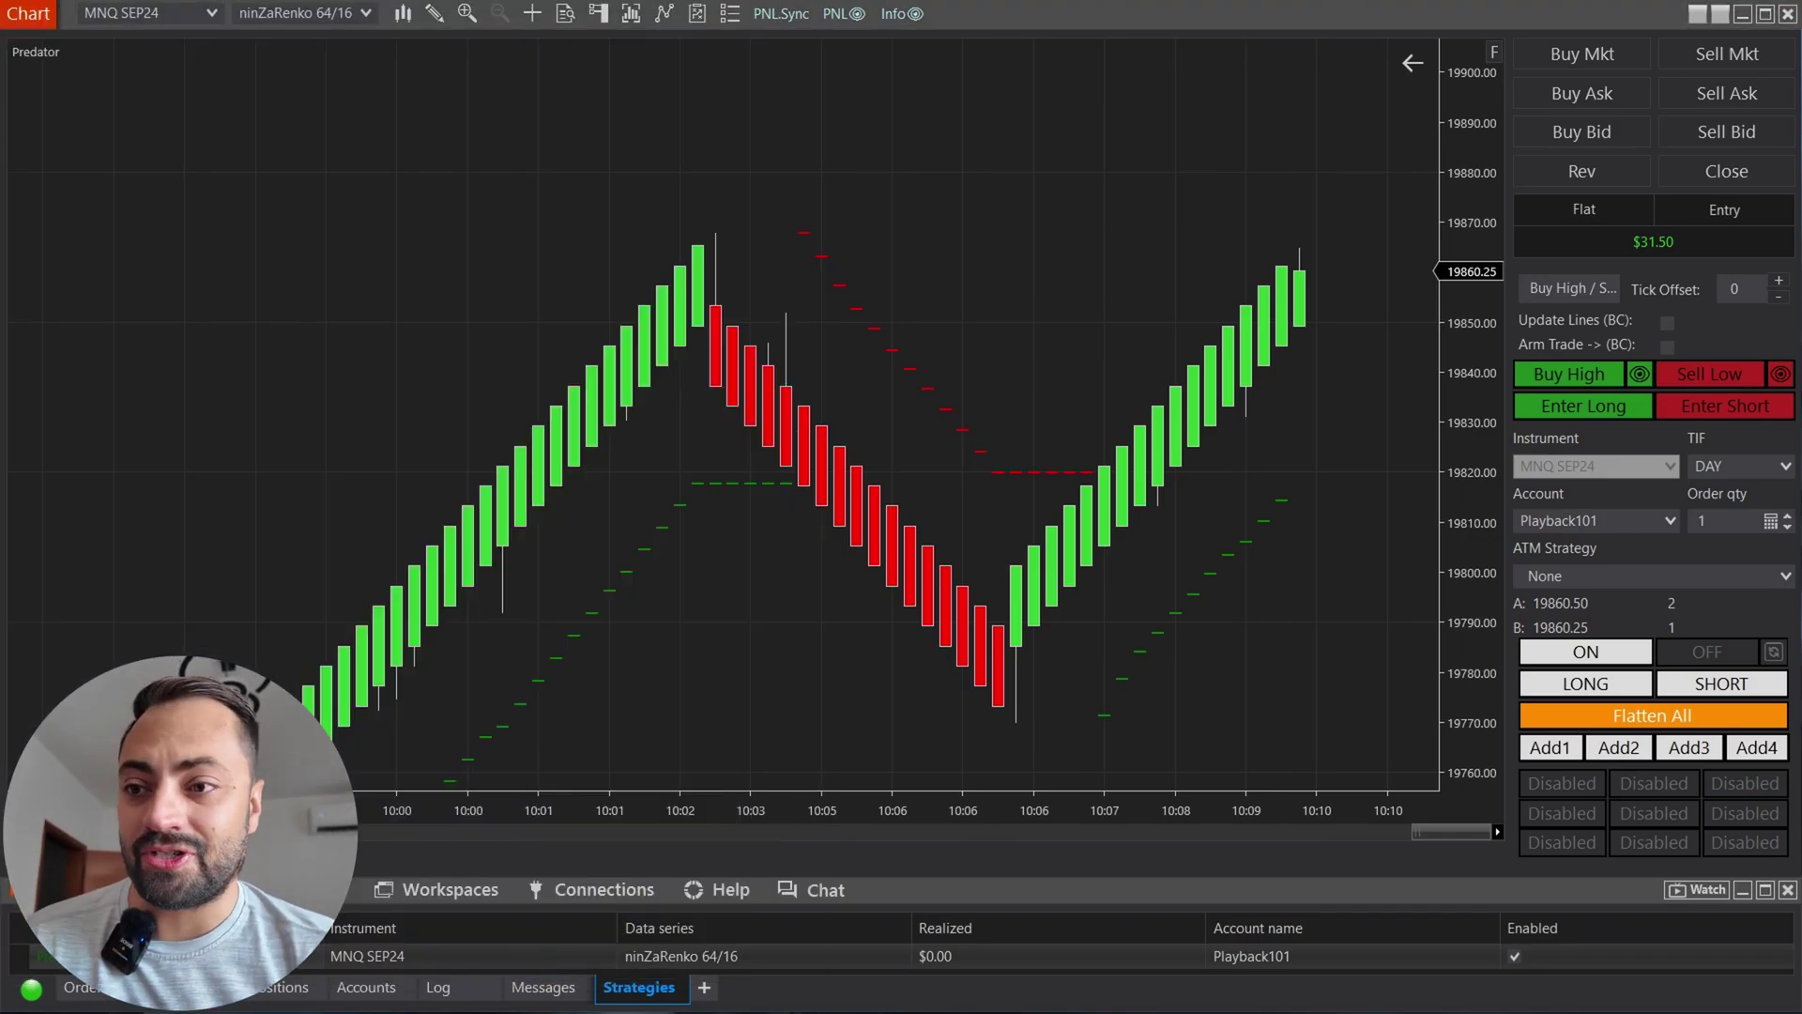
{"action": "left_click", "coordinate": [1586, 405]}
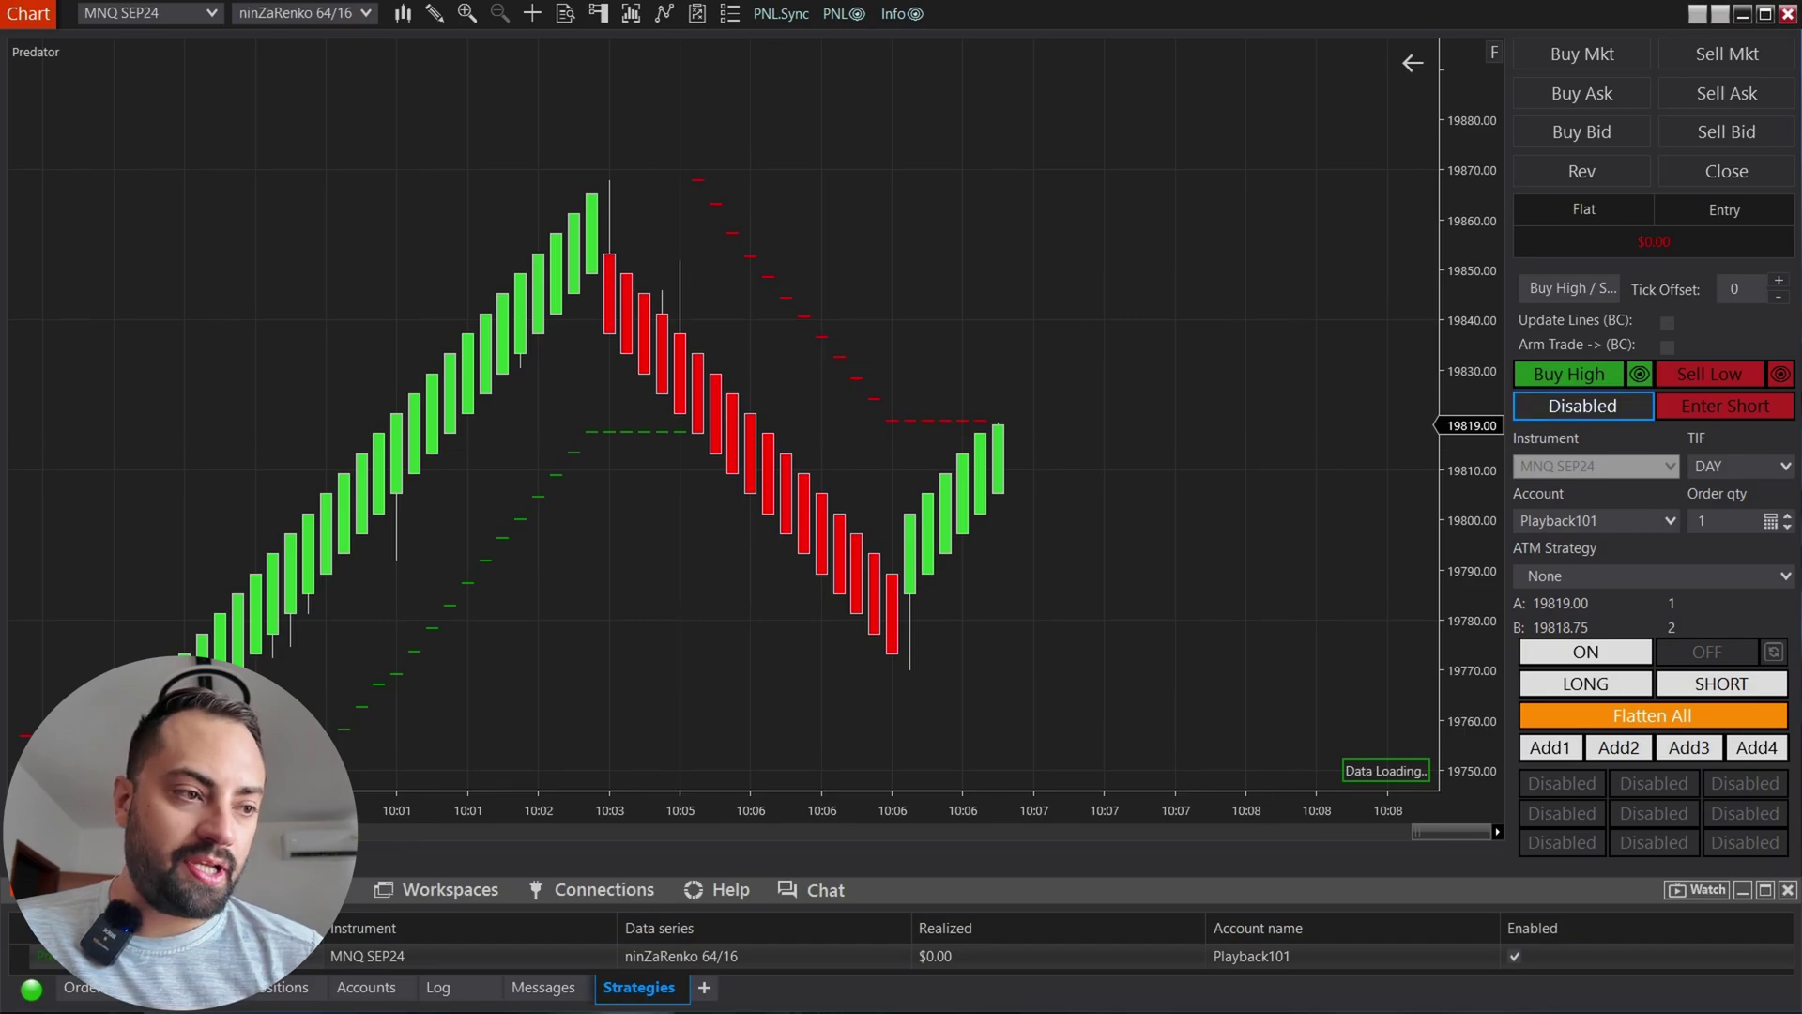